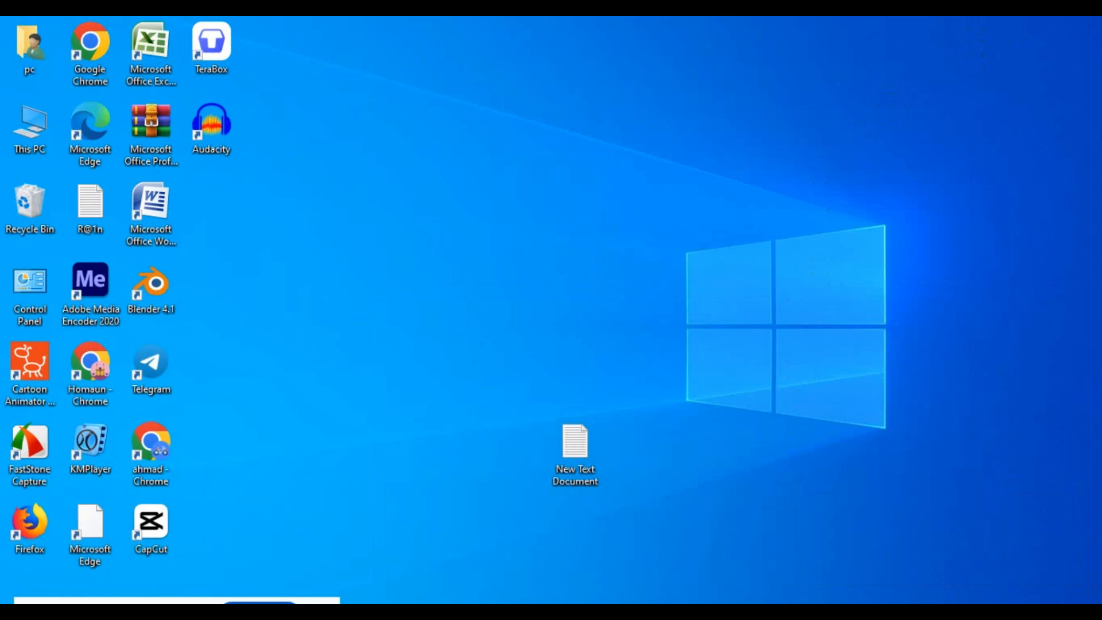
key("Print")
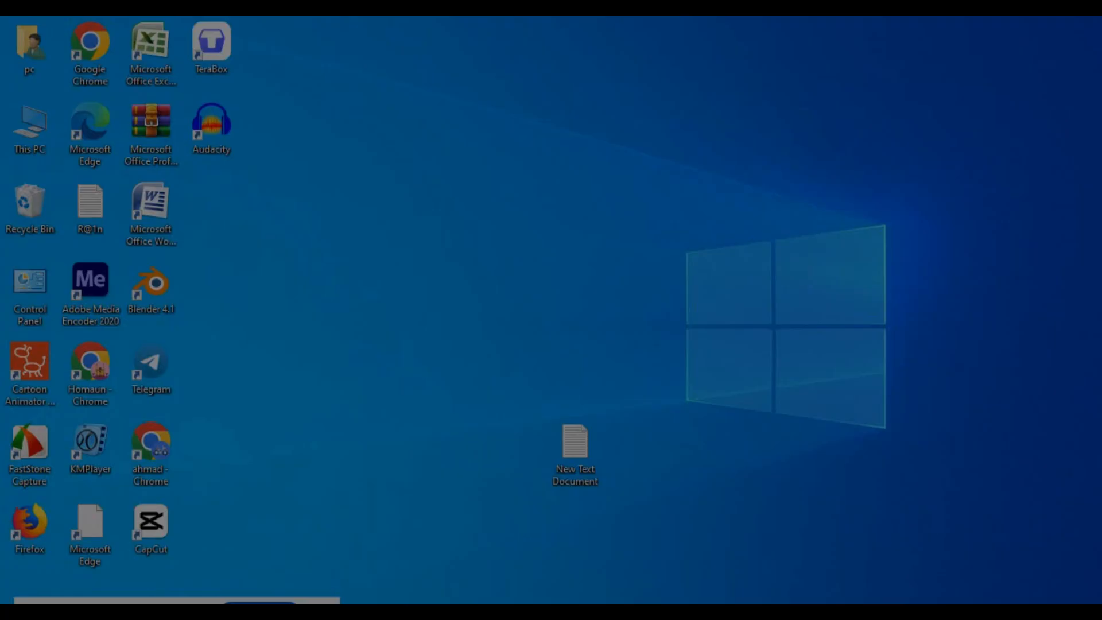
mouse_move(447, 550)
left_mouse_down()
mouse_move(563, 604)
mouse_move(613, 604)
left_mouse_up()
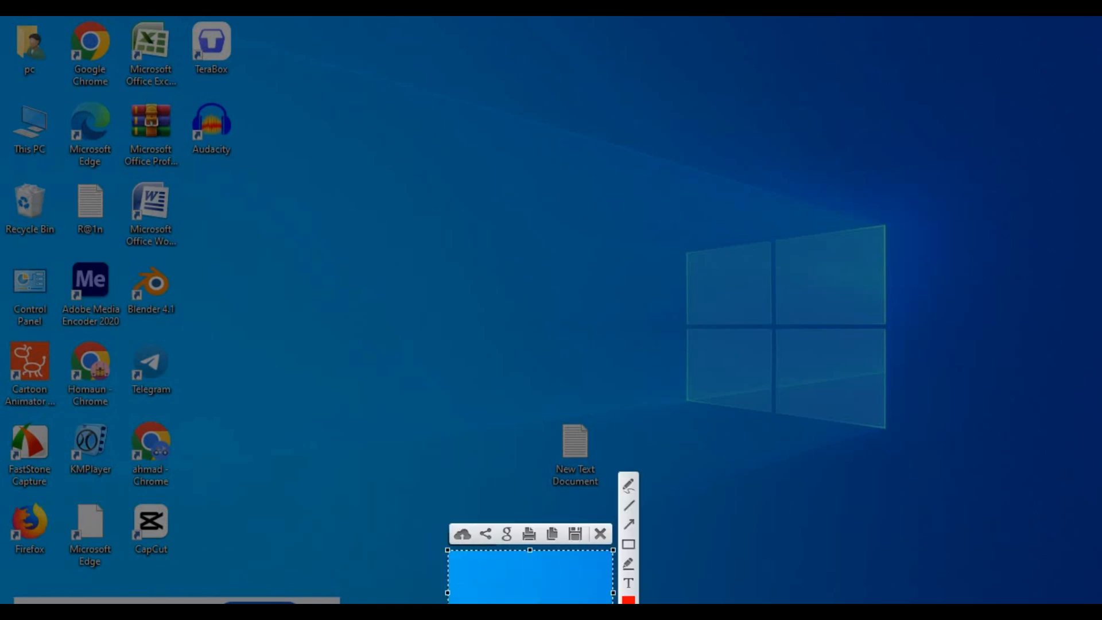
mouse_move(787, 511)
left_mouse_down()
mouse_move(605, 586)
mouse_move(594, 604)
left_mouse_up()
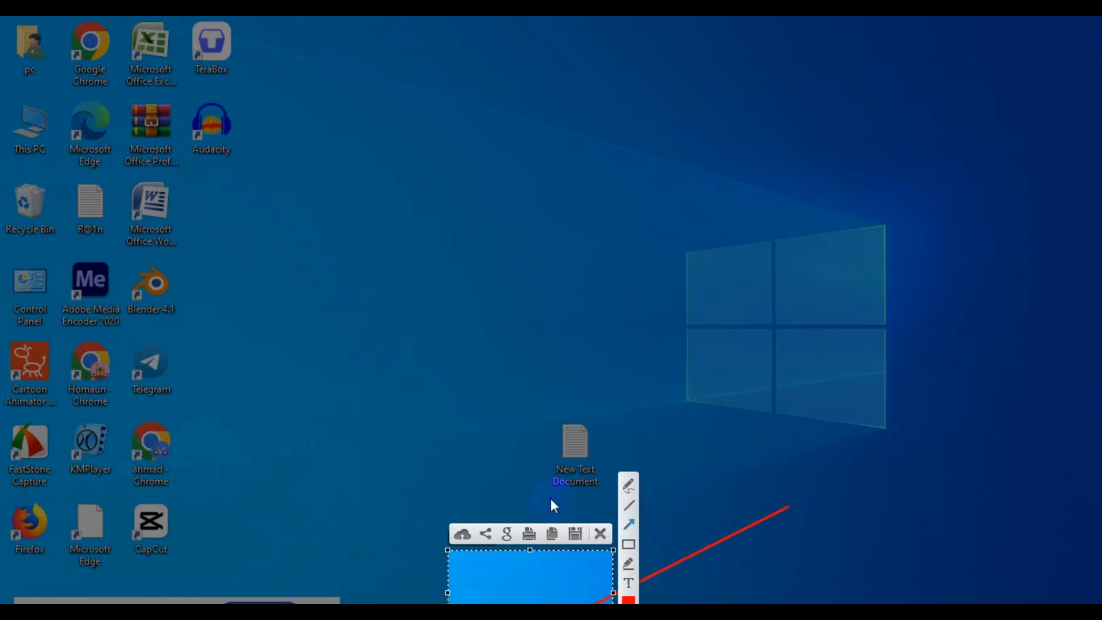
key("Escape")
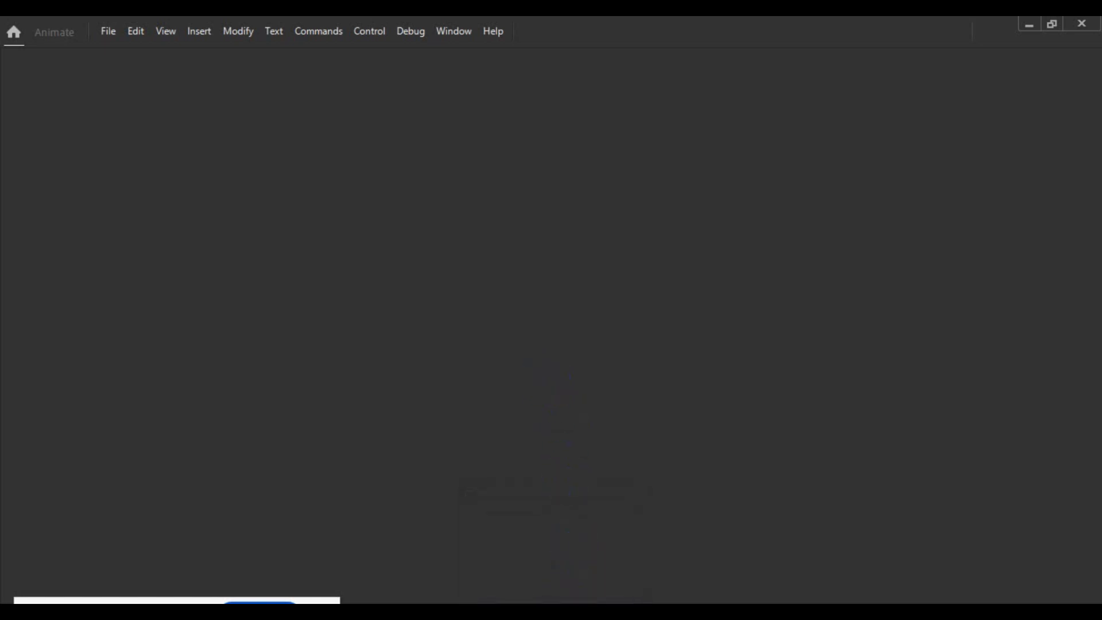
- Create a new Character Animation document with the HD preset, 1280 x 720 pixels, 30 fps, platform type ActionScript 3.0
mouse_move(553, 612)
left_click(107, 34)
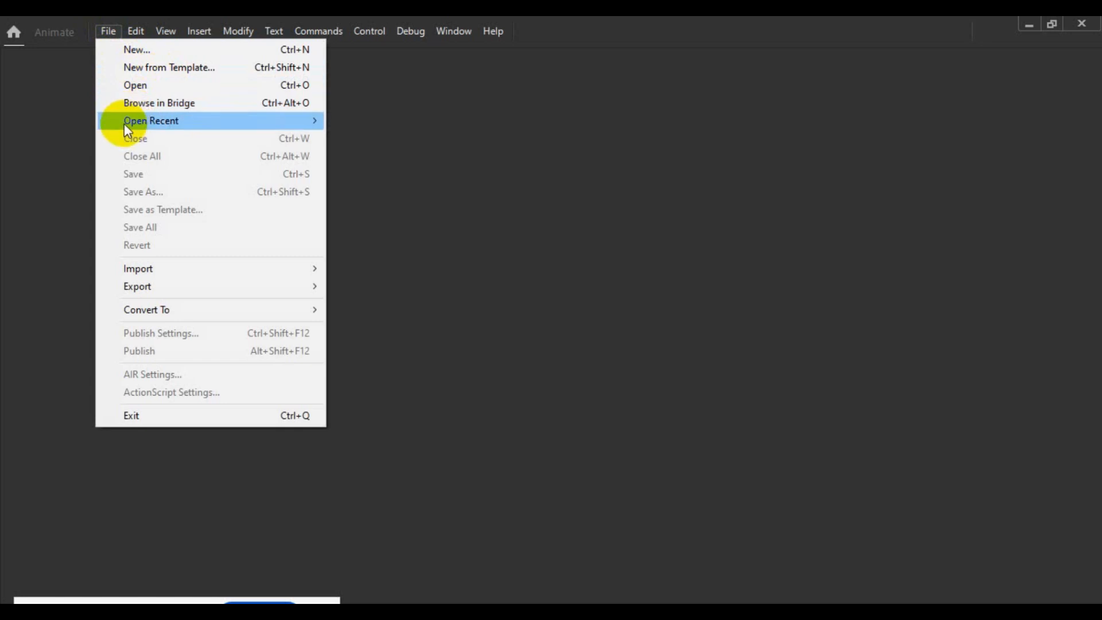
mouse_move(123, 124)
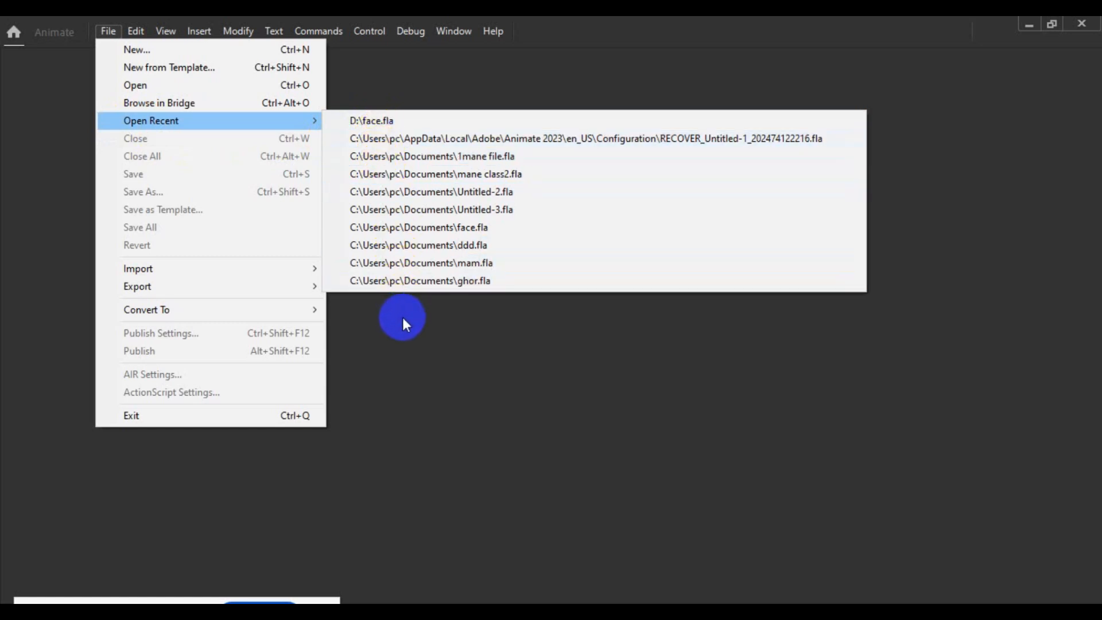
left_click(18, 127)
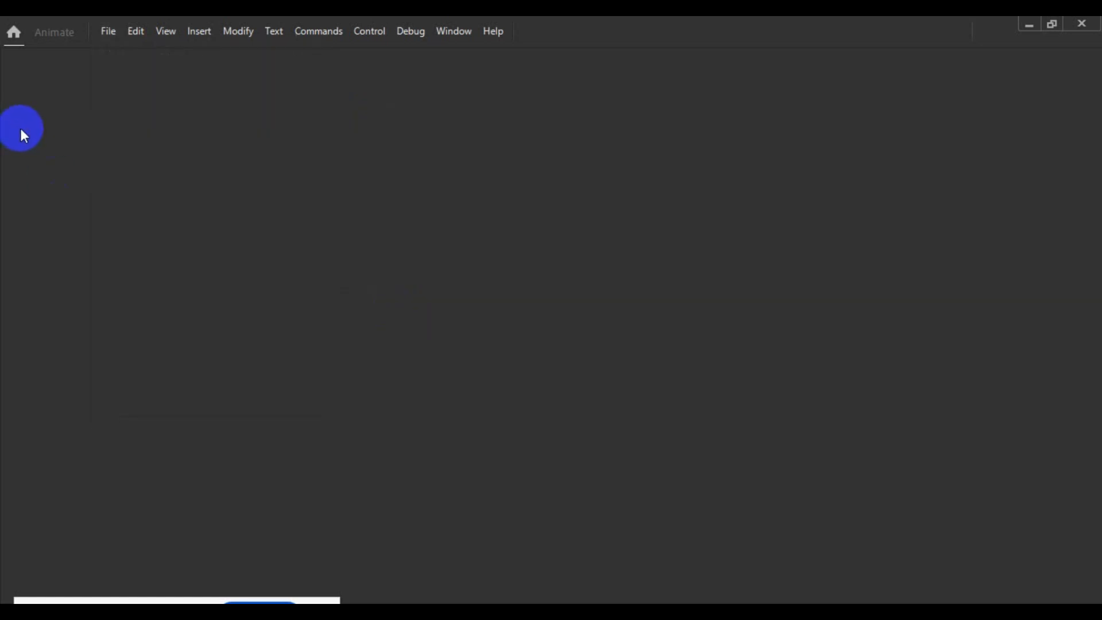
left_click(105, 36)
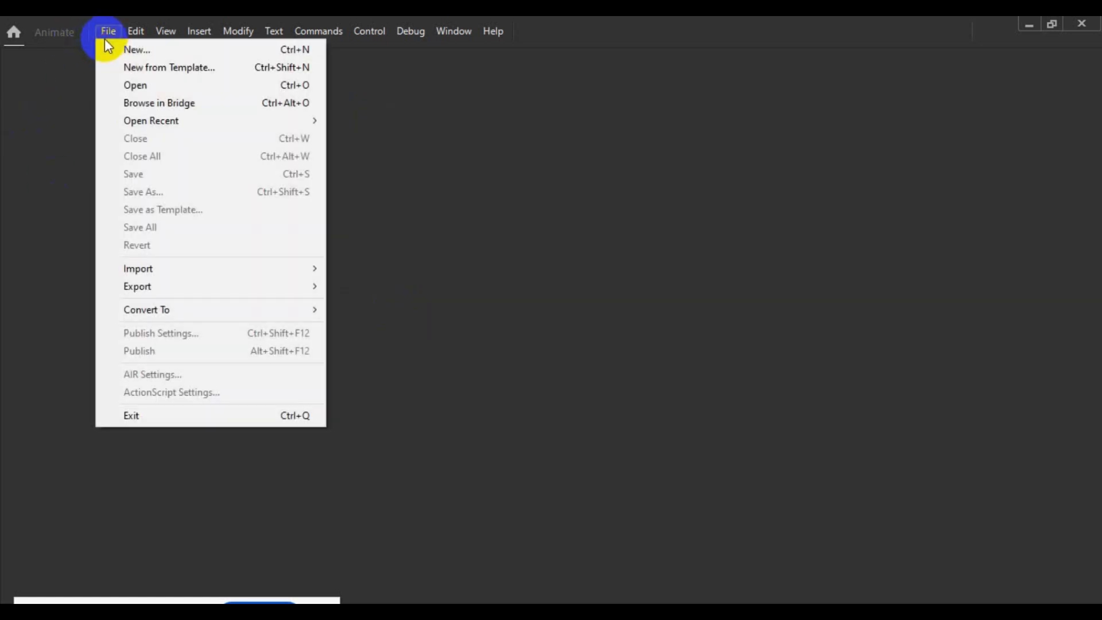
left_click(152, 53)
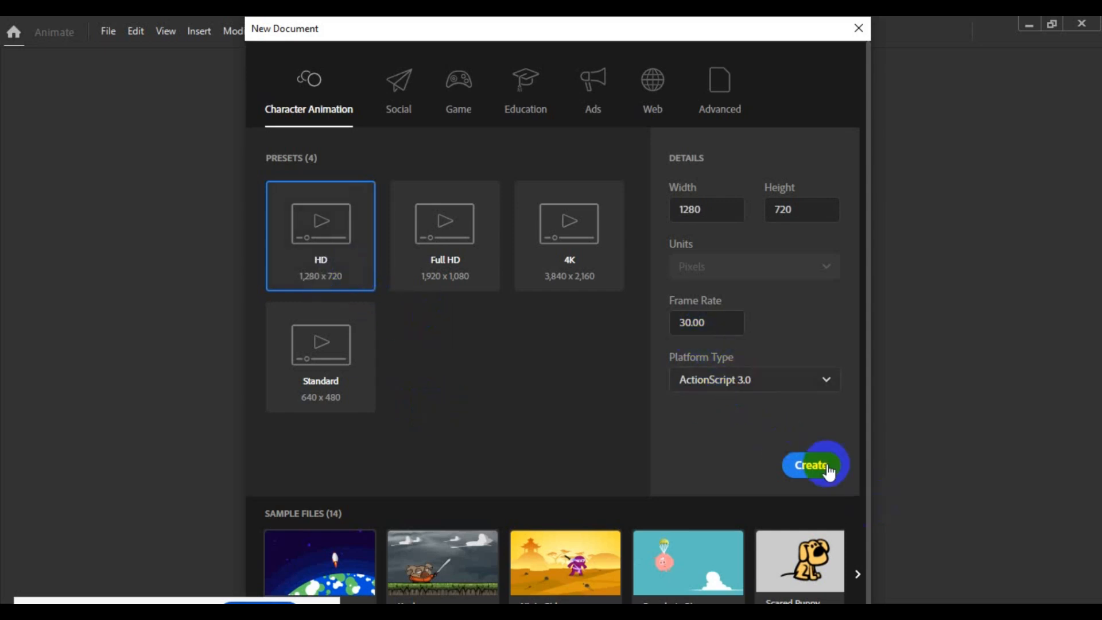
left_click(805, 471)
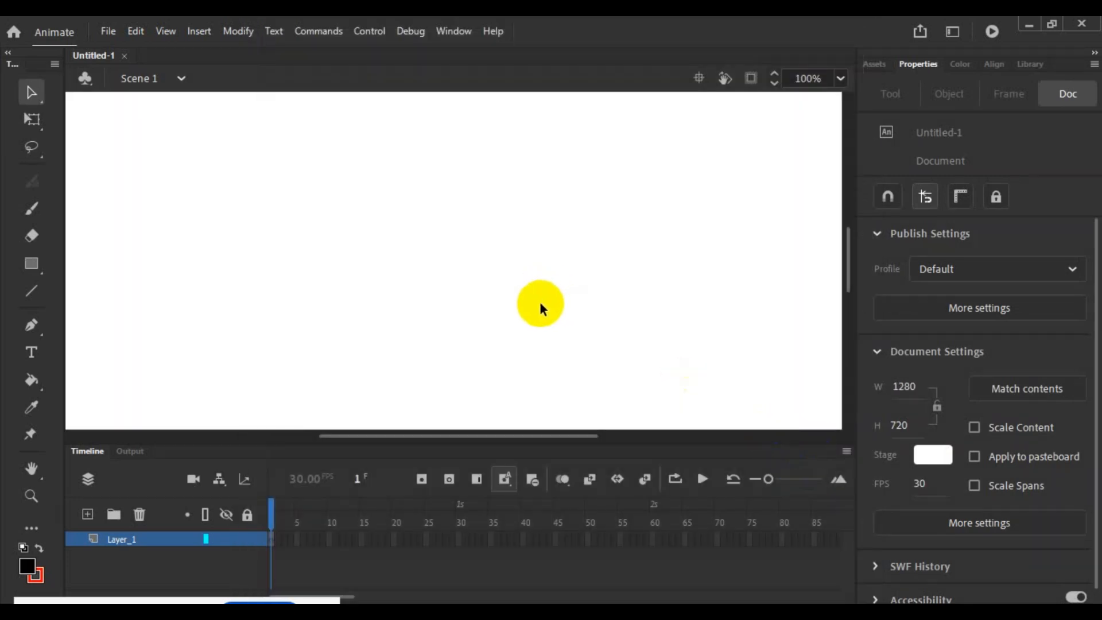
- Widen the toolbox so that its tools are arranged in two columns
scroll(502, 302, "down", 2)
scroll(504, 301, "down", 1)
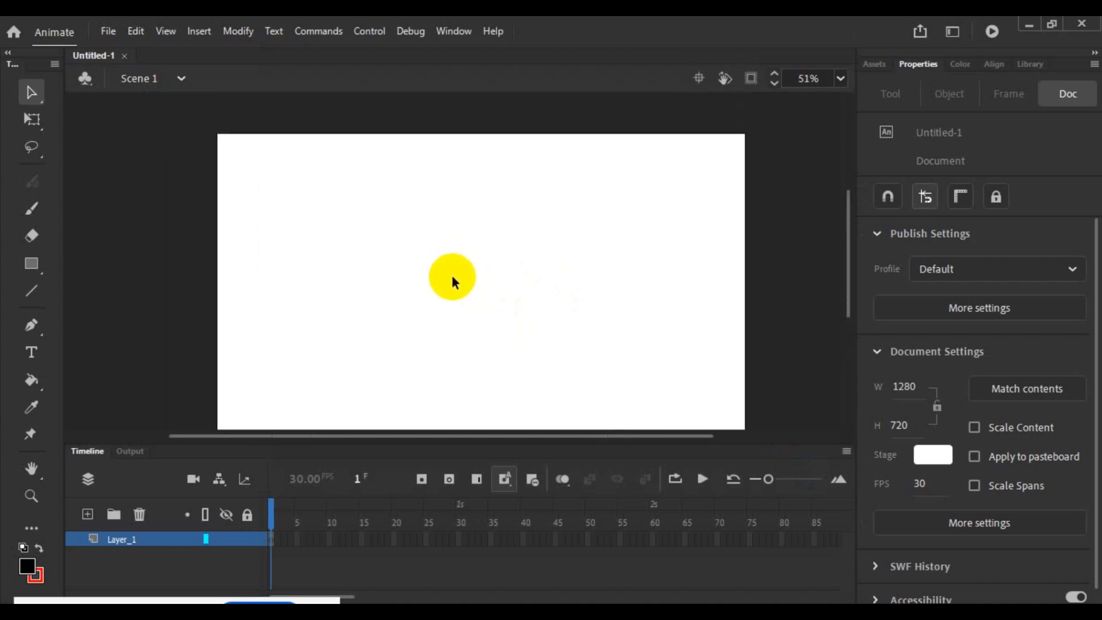
left_click_drag(849, 271, 851, 276)
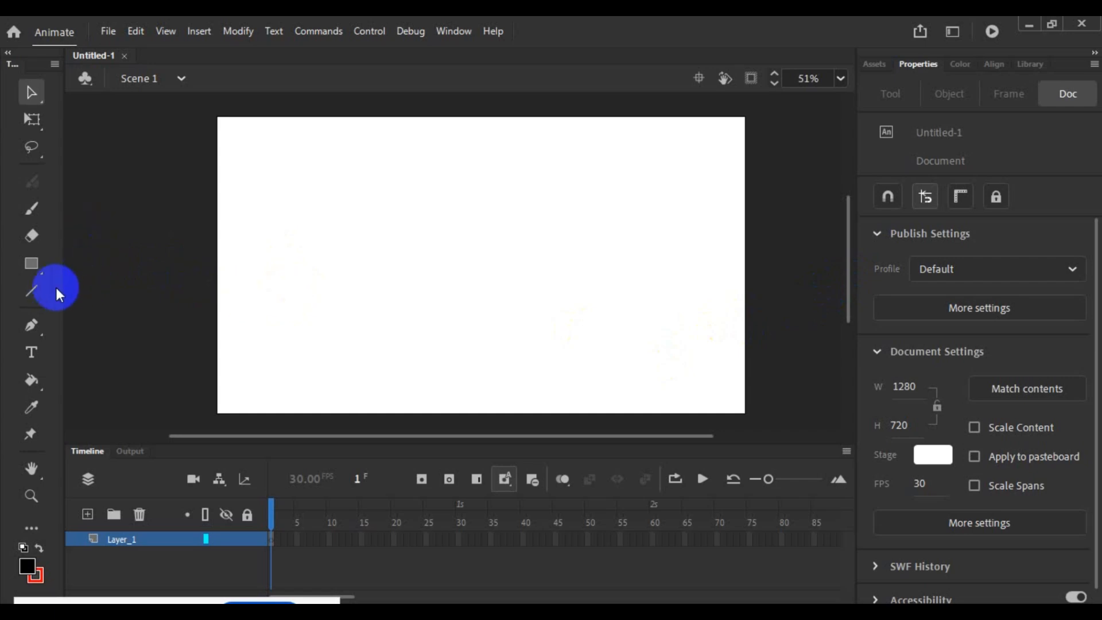
left_click_drag(65, 288, 81, 294)
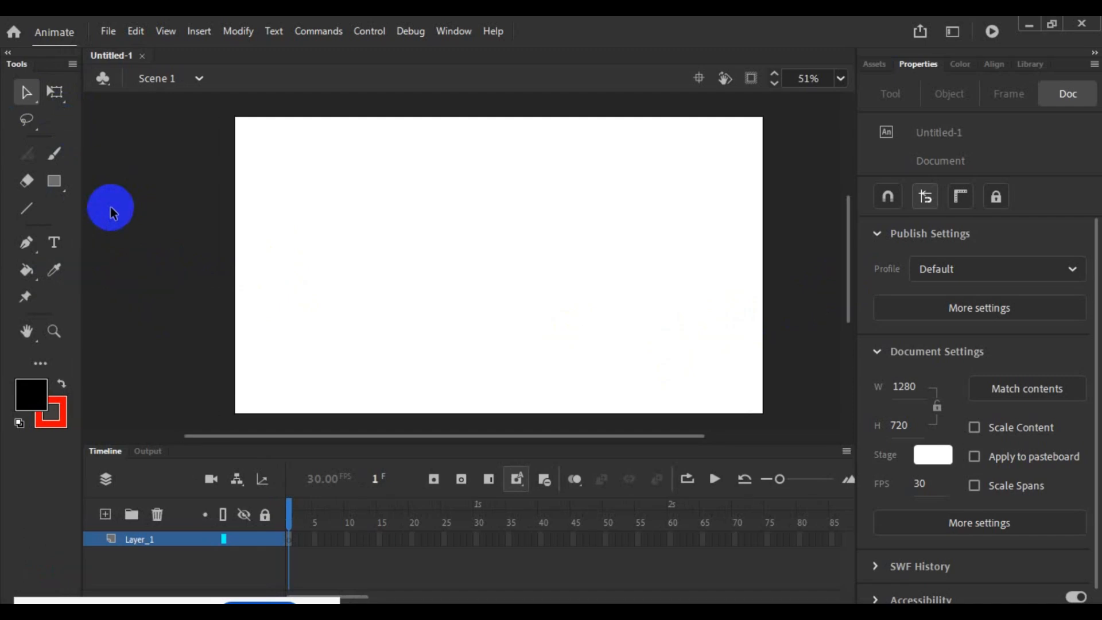
- Examine the Selection tool and the variants grouped under the Free Transform and Lasso tools
left_click(25, 94)
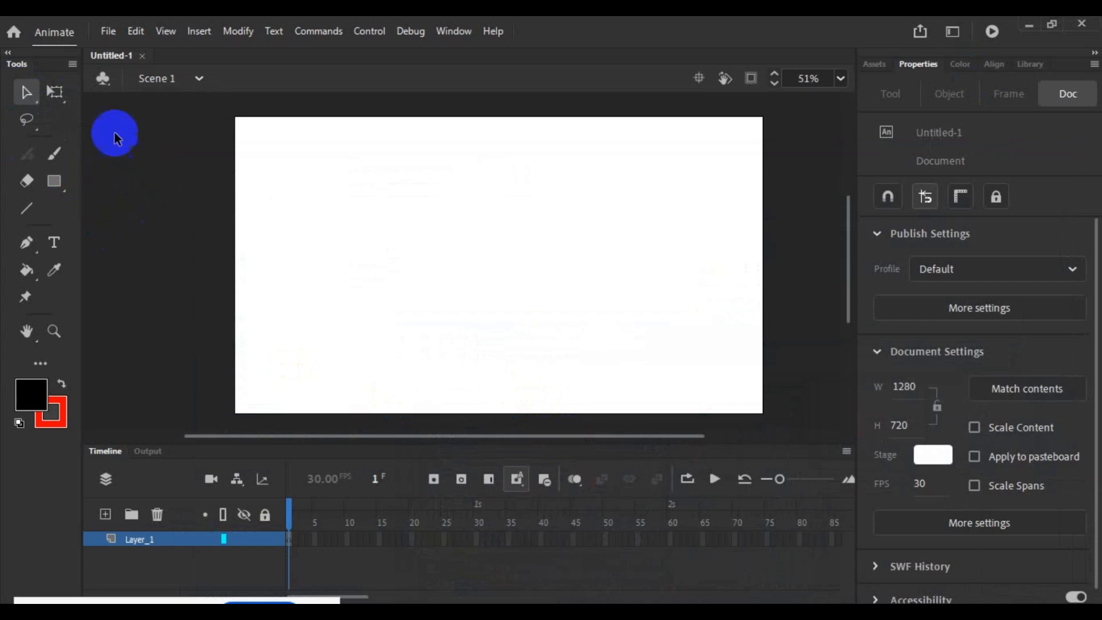
left_click(56, 94)
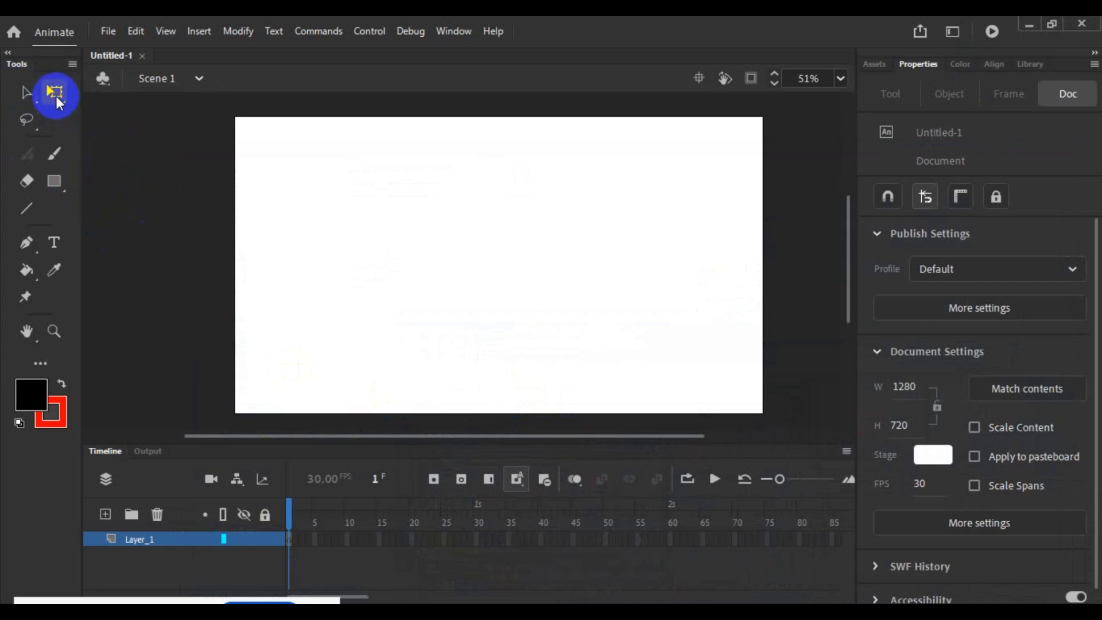
left_click(58, 100)
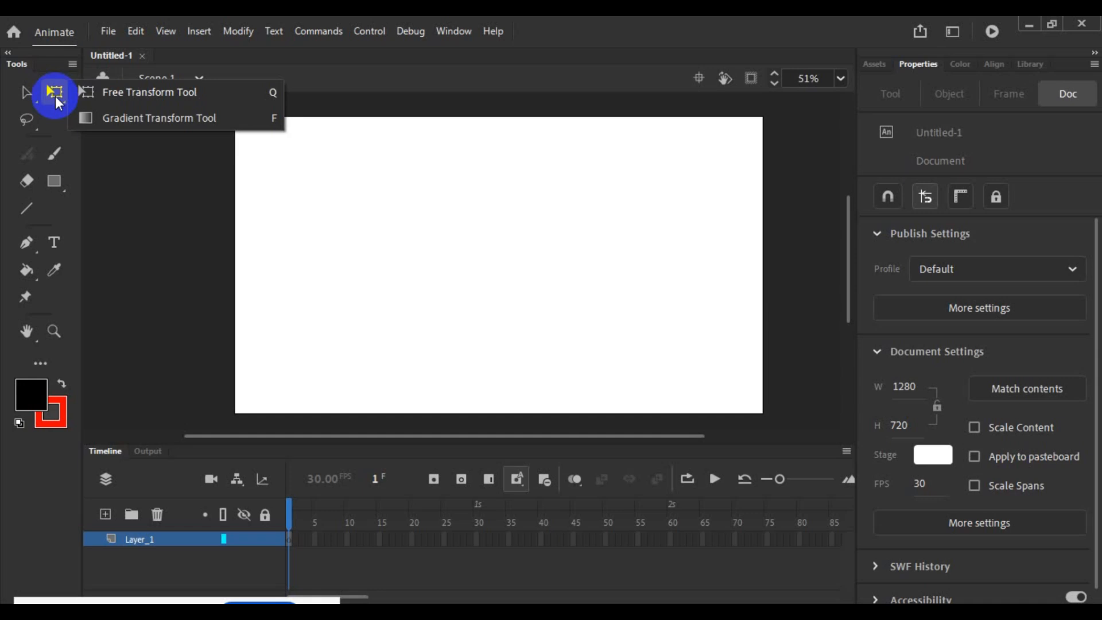
left_click_drag(55, 95, 130, 114)
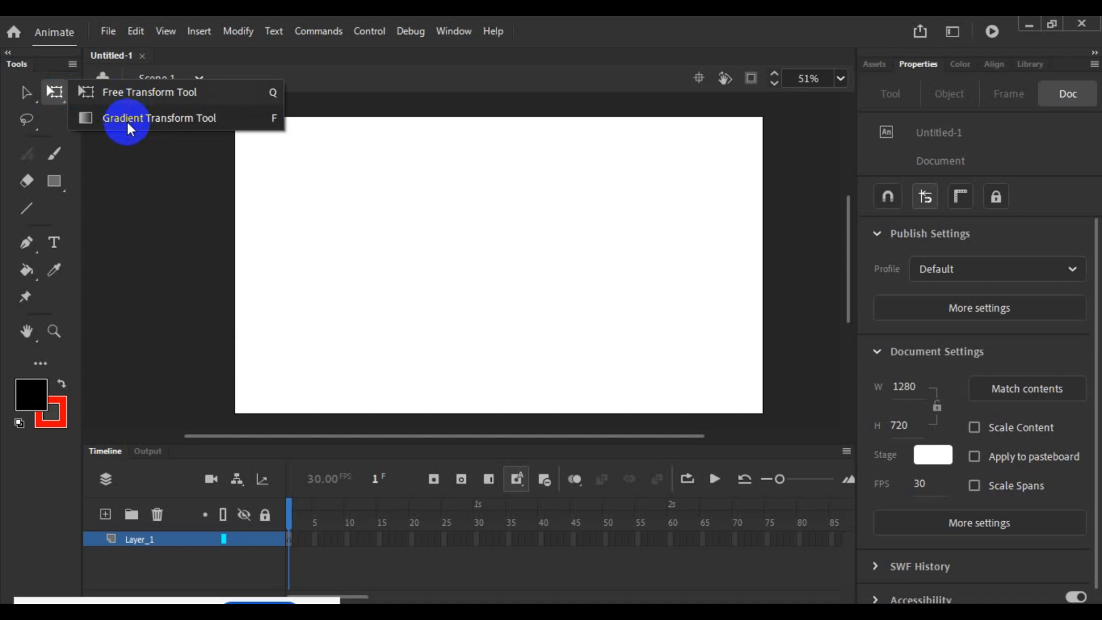
left_click(139, 150)
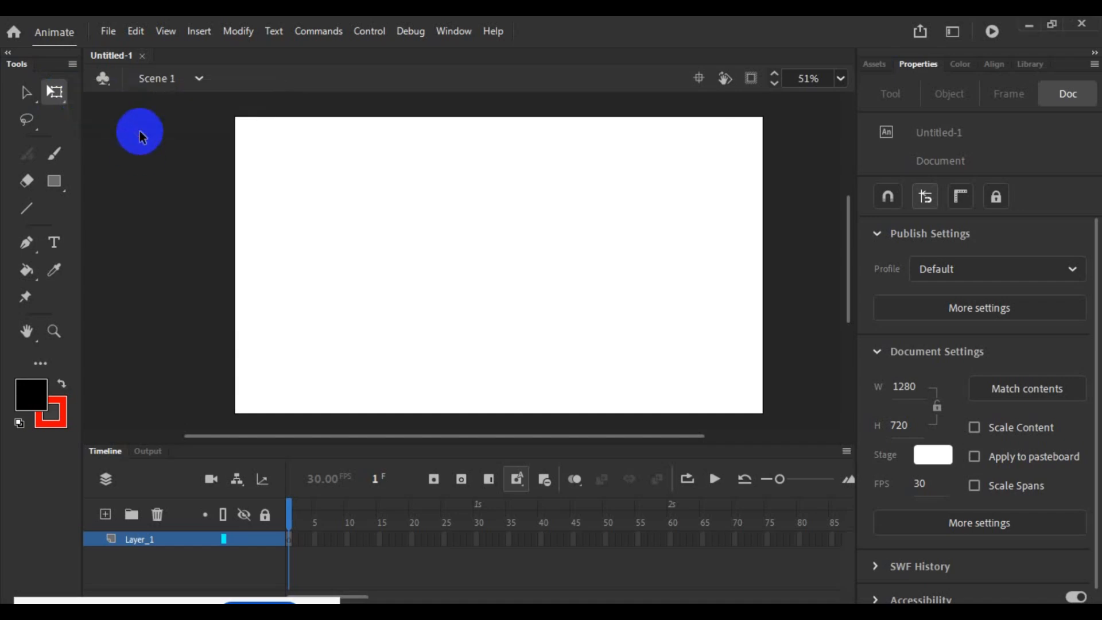
left_click(26, 122)
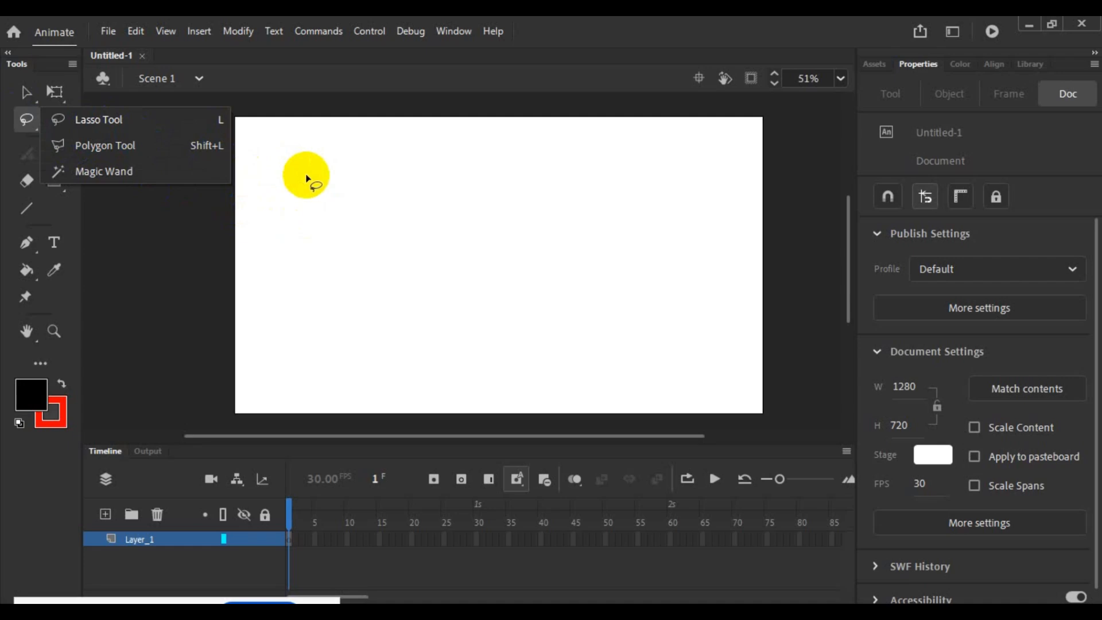
left_click(185, 228)
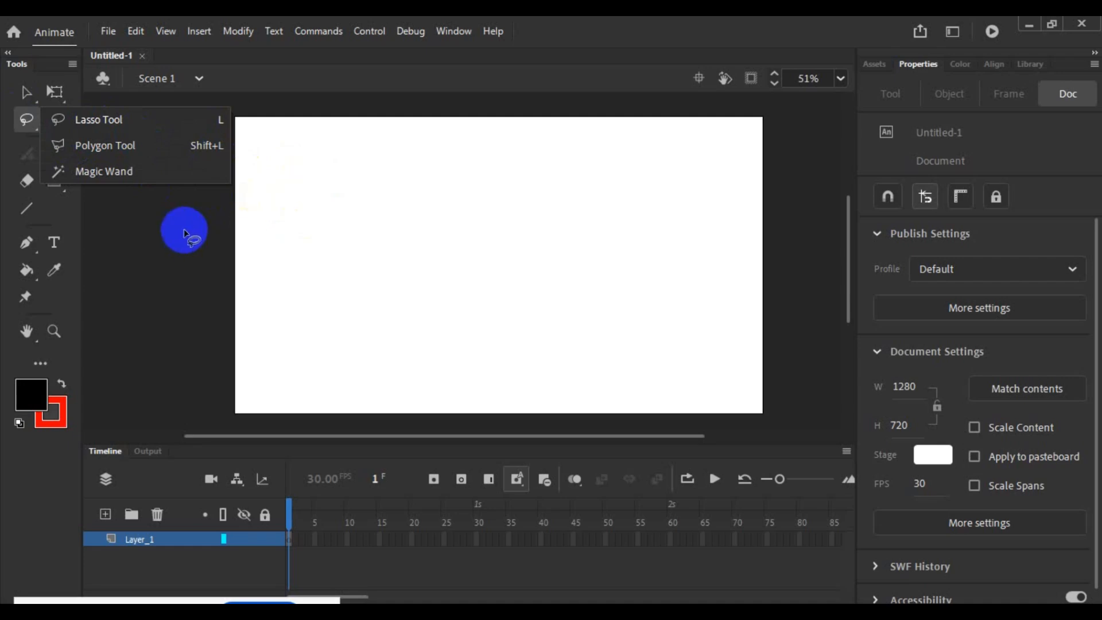
- Draw a short black Classic Brush stroke on the stage and a black rectangle with a red outline beside it
left_click(55, 155)
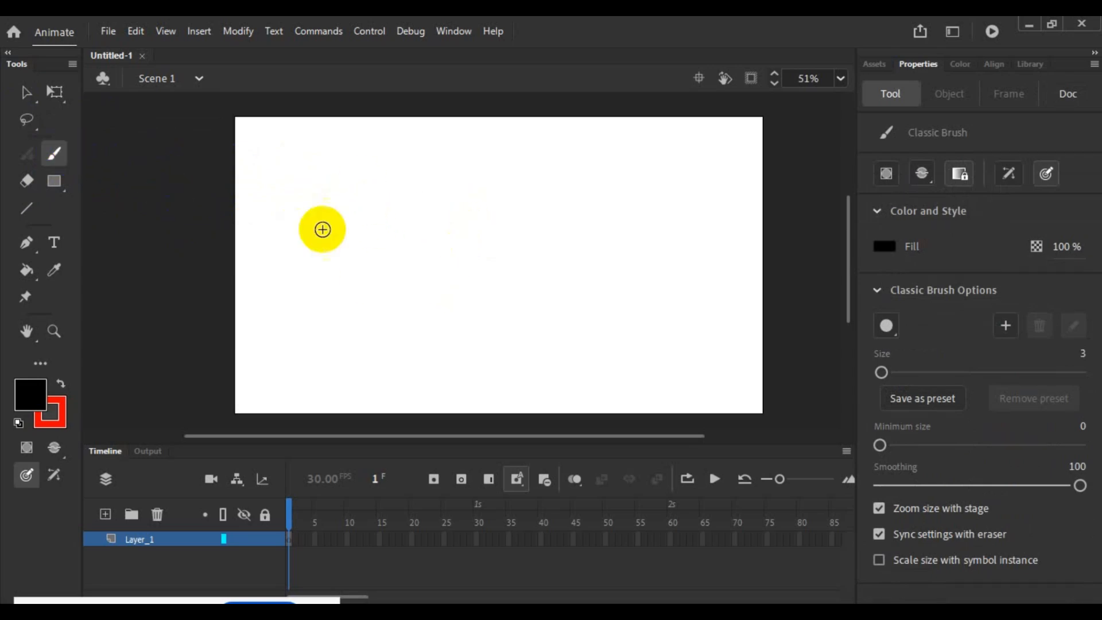
left_click_drag(321, 218, 424, 248)
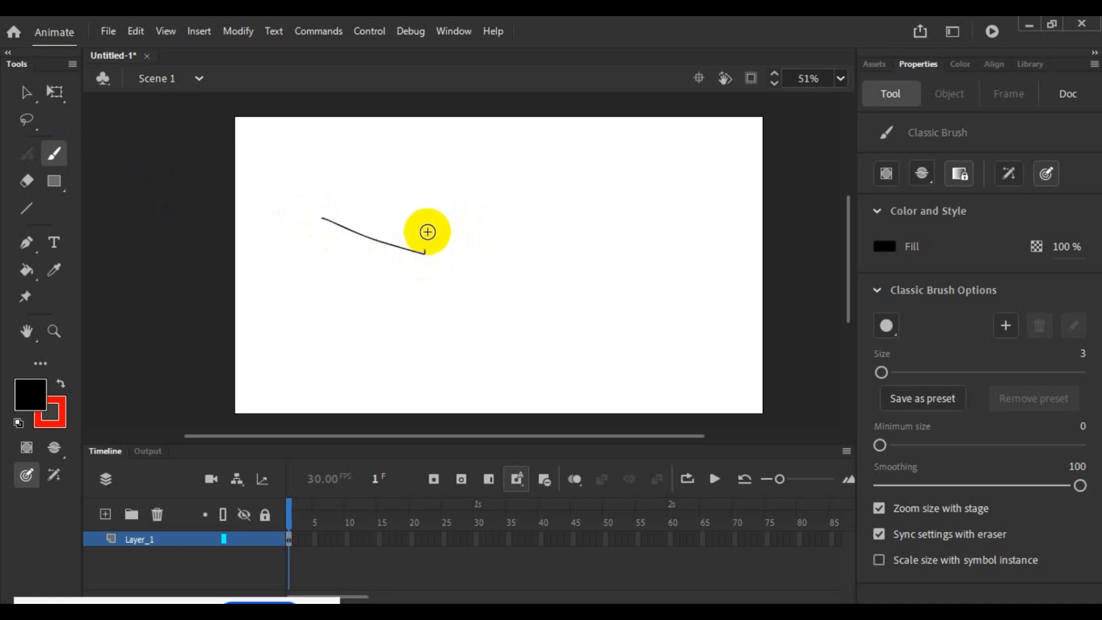
left_click(54, 183)
left_click_drag(426, 184, 543, 274)
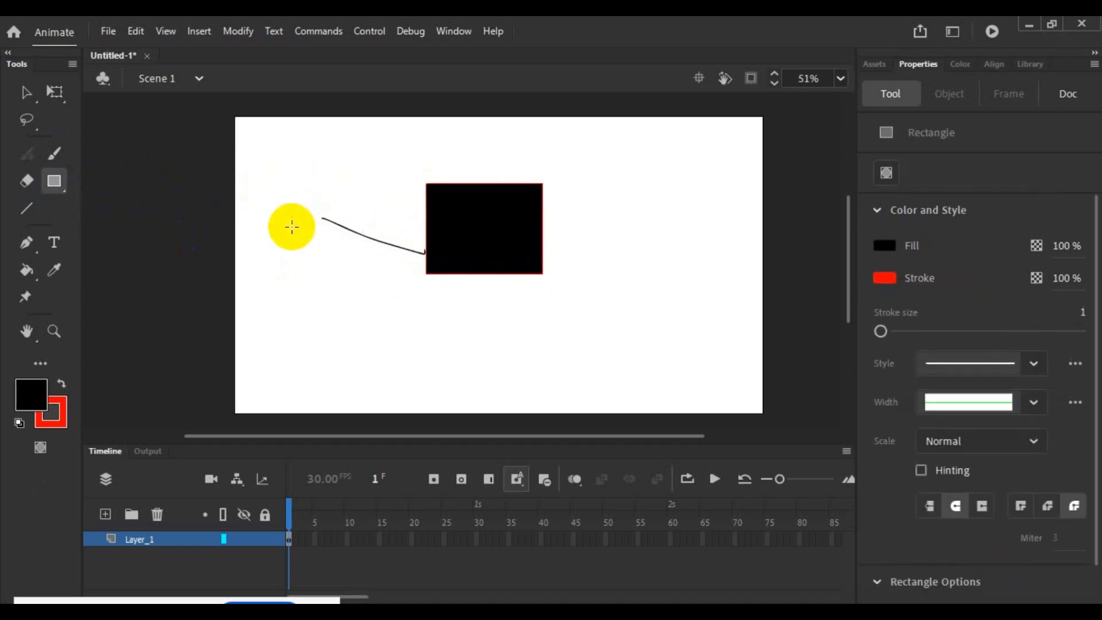
- Erase scribbled strokes across the brush line and black rectangle, and draw a horizontal red line beneath them with the Line tool
left_click(24, 188)
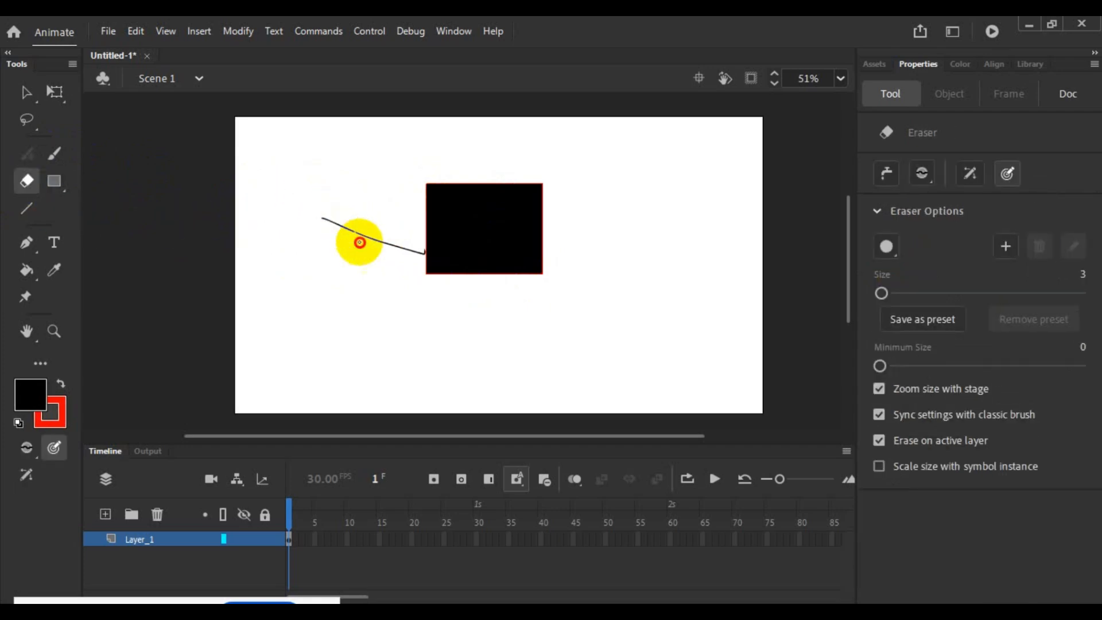
mouse_move(371, 219)
left_mouse_down()
mouse_move(421, 198)
mouse_move(493, 265)
mouse_move(516, 257)
mouse_move(506, 213)
mouse_move(427, 268)
mouse_move(481, 227)
mouse_move(433, 213)
left_mouse_up()
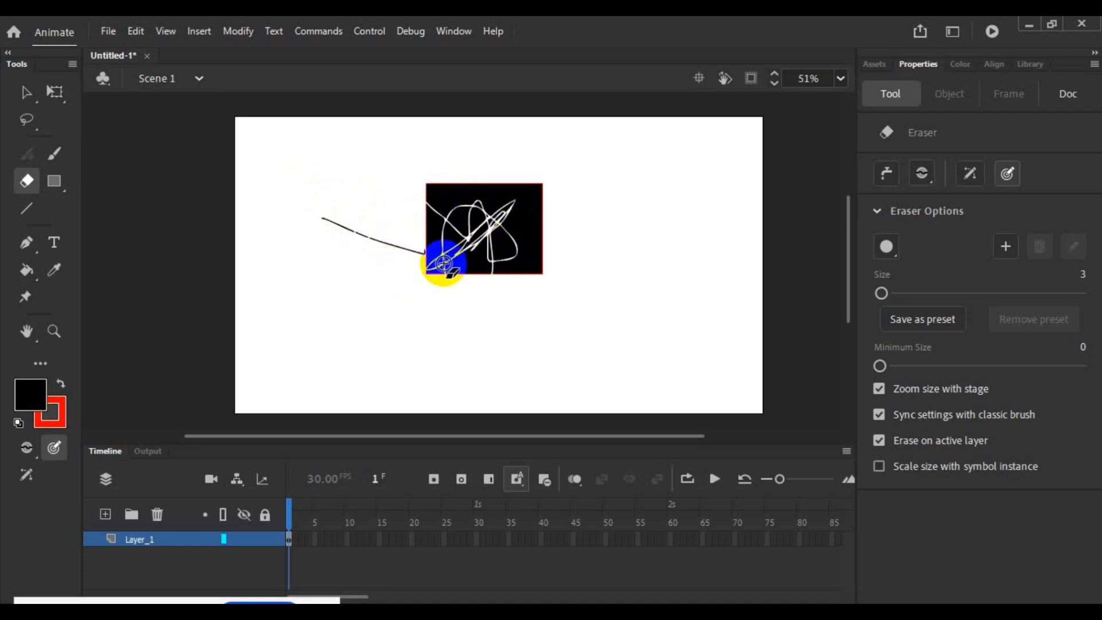
left_click(29, 211)
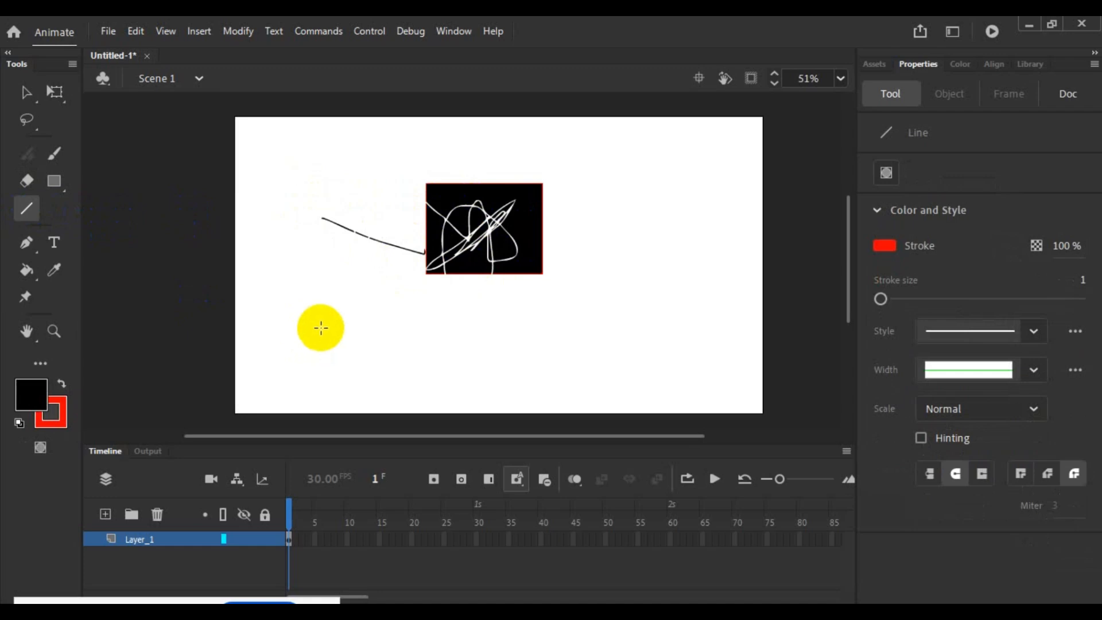
left_click_drag(321, 328, 593, 327)
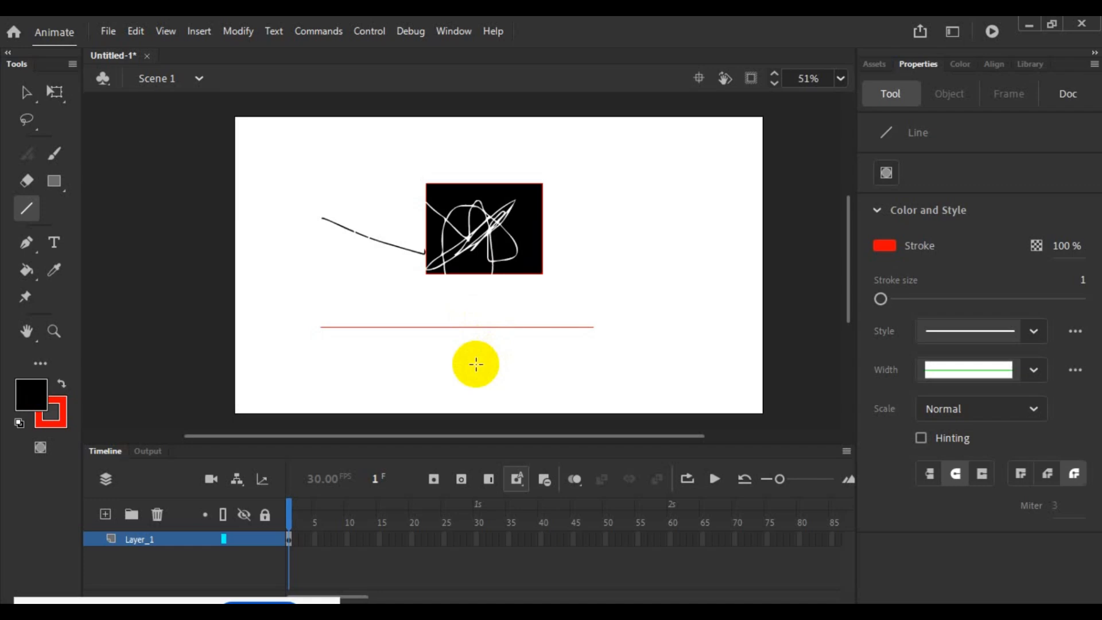
- Draw an open five-point path with the Pen tool, running beneath the black rectangle and up its right side, with a curve at the last anchor
left_click(27, 243)
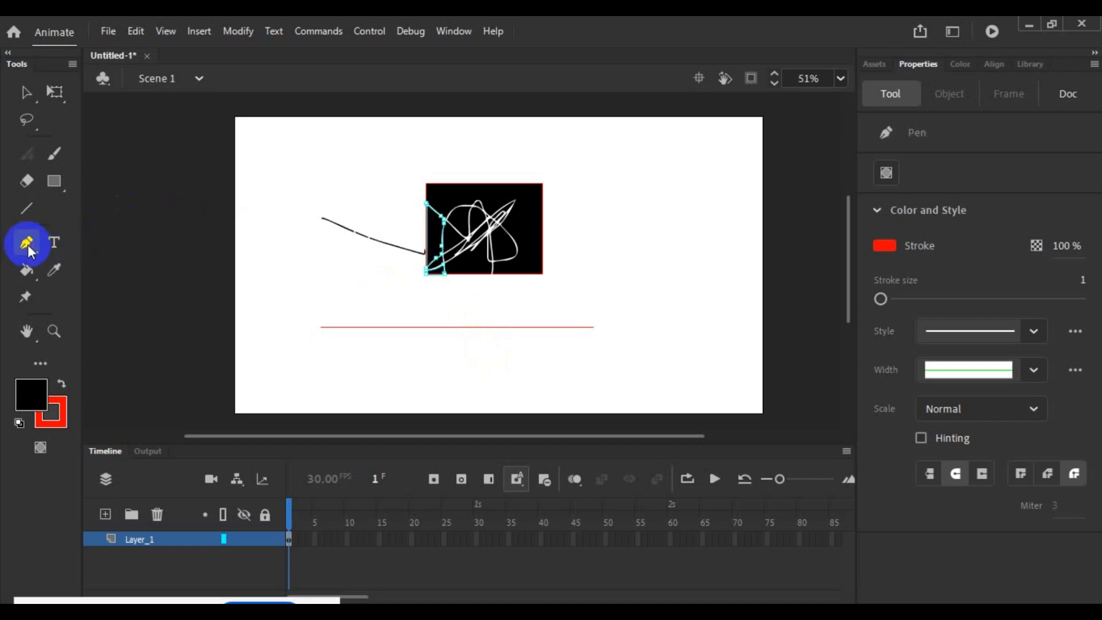
left_click(318, 265)
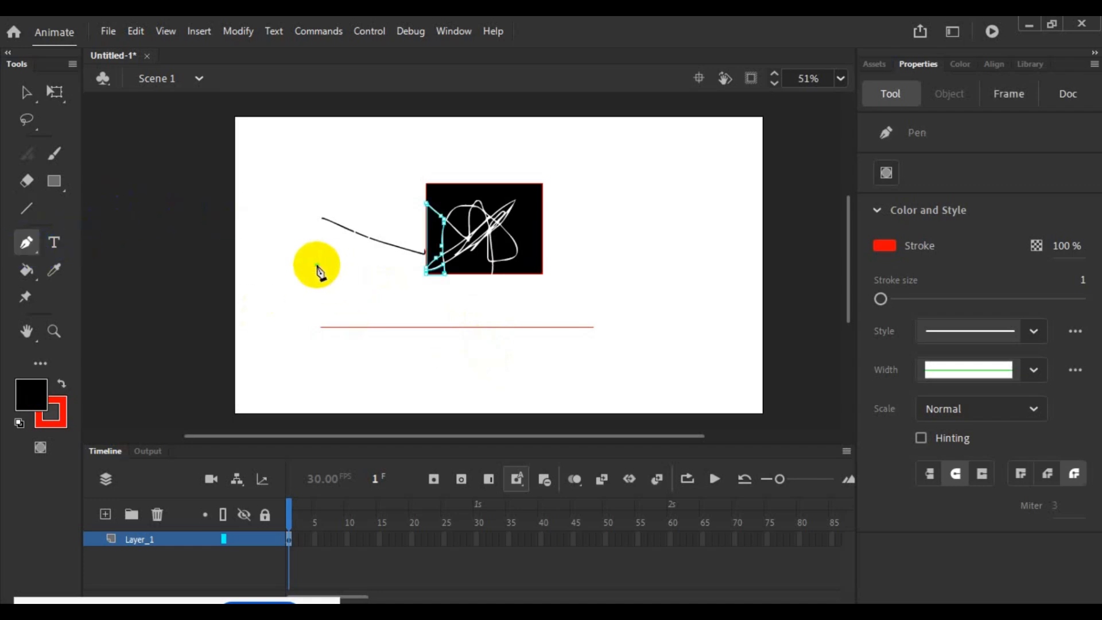
left_click(333, 295)
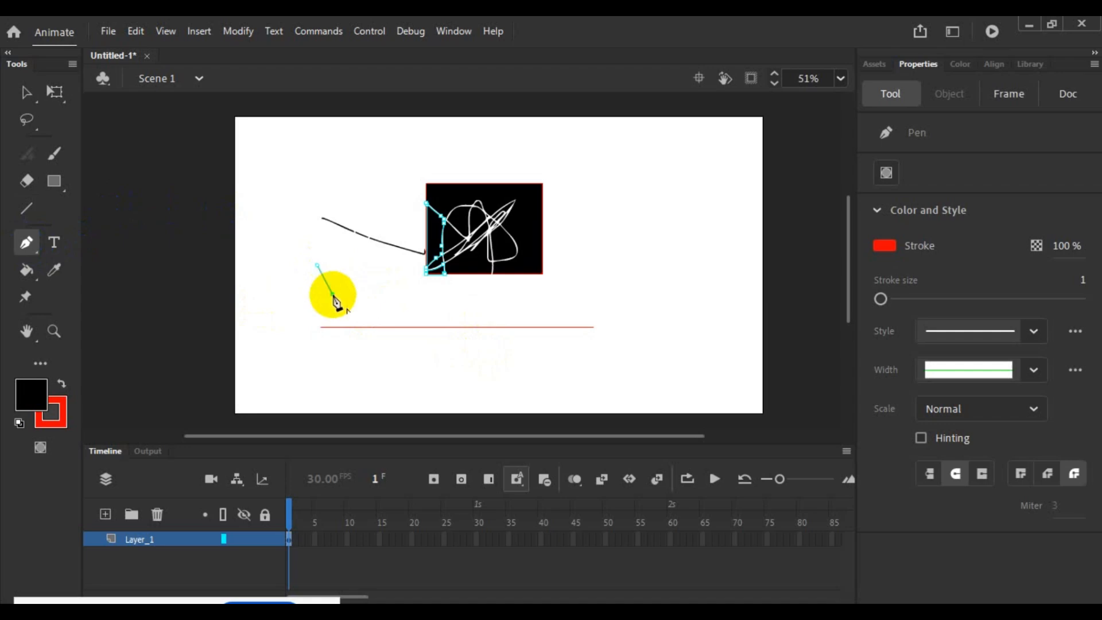
left_click(527, 312)
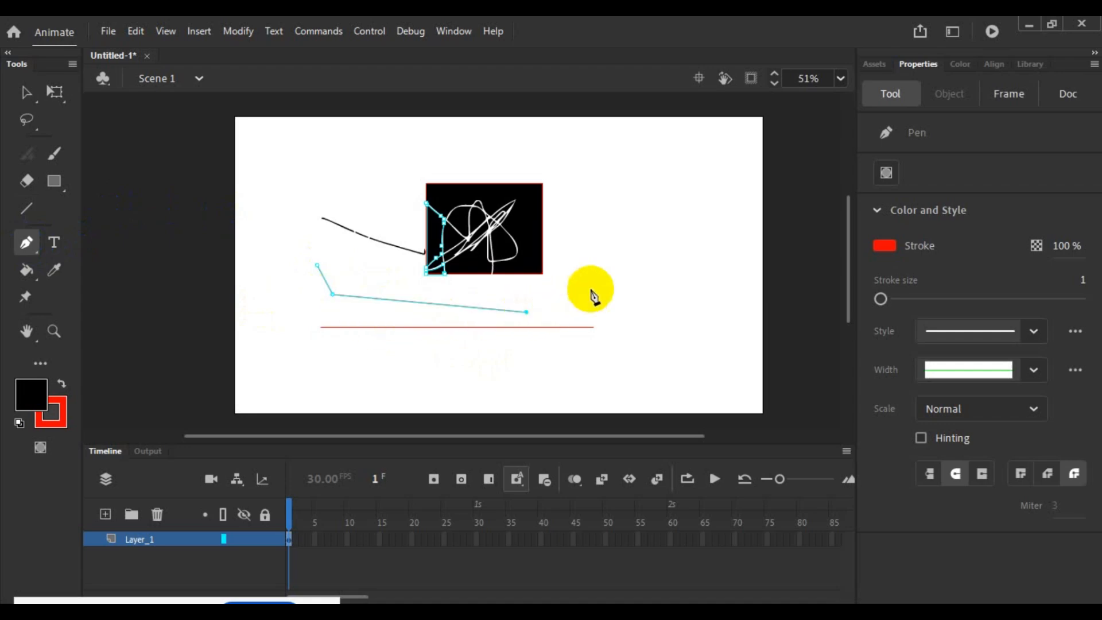
left_click(627, 247)
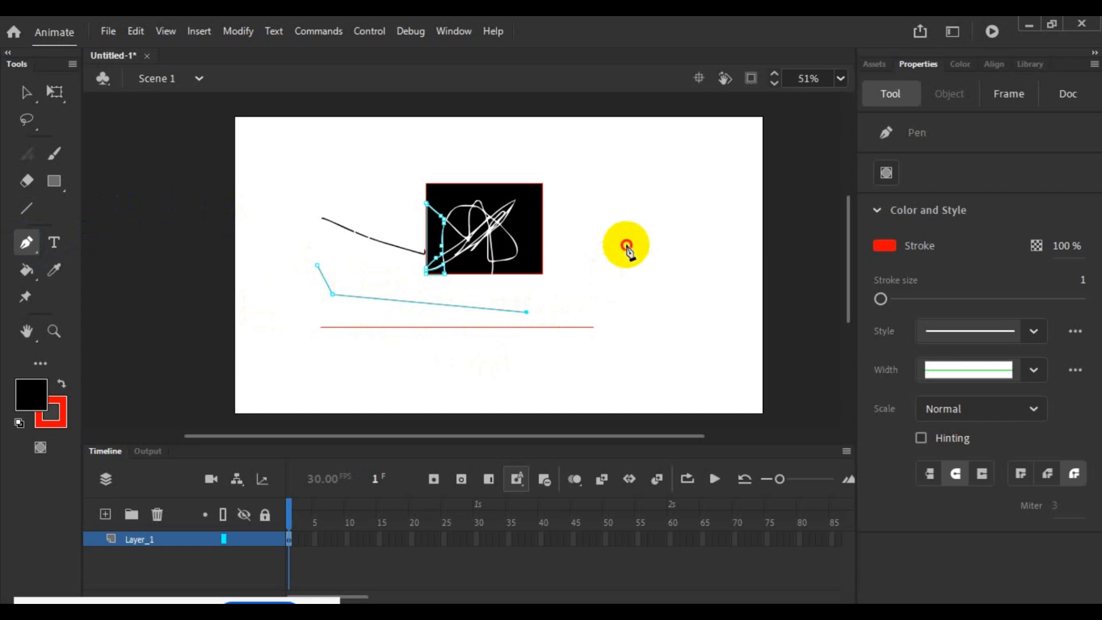
left_click(600, 183)
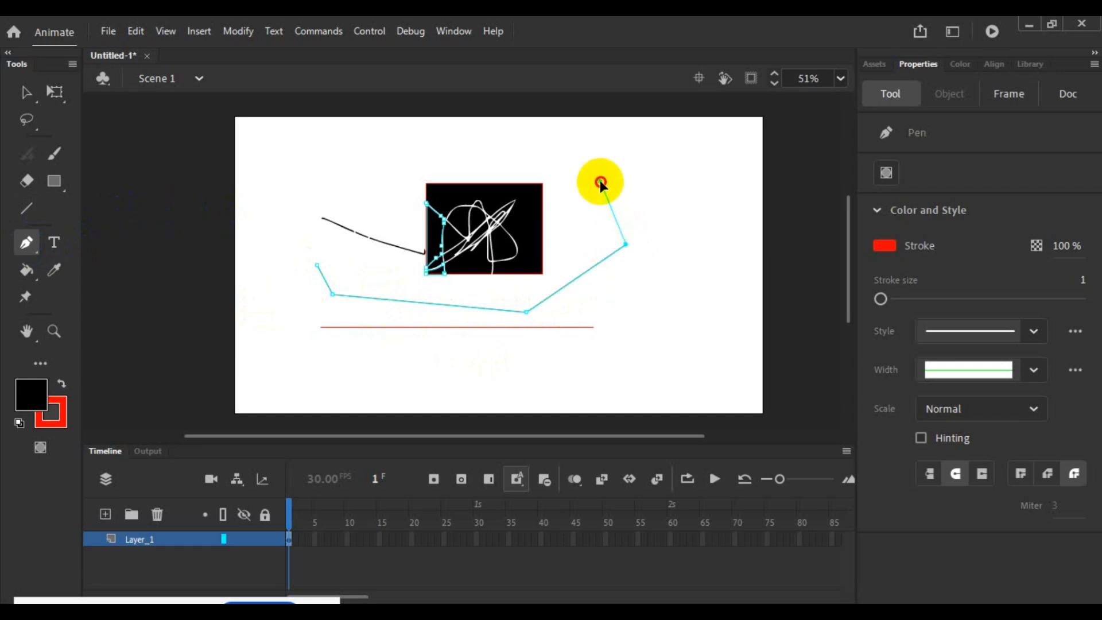
left_click_drag(599, 180, 540, 212)
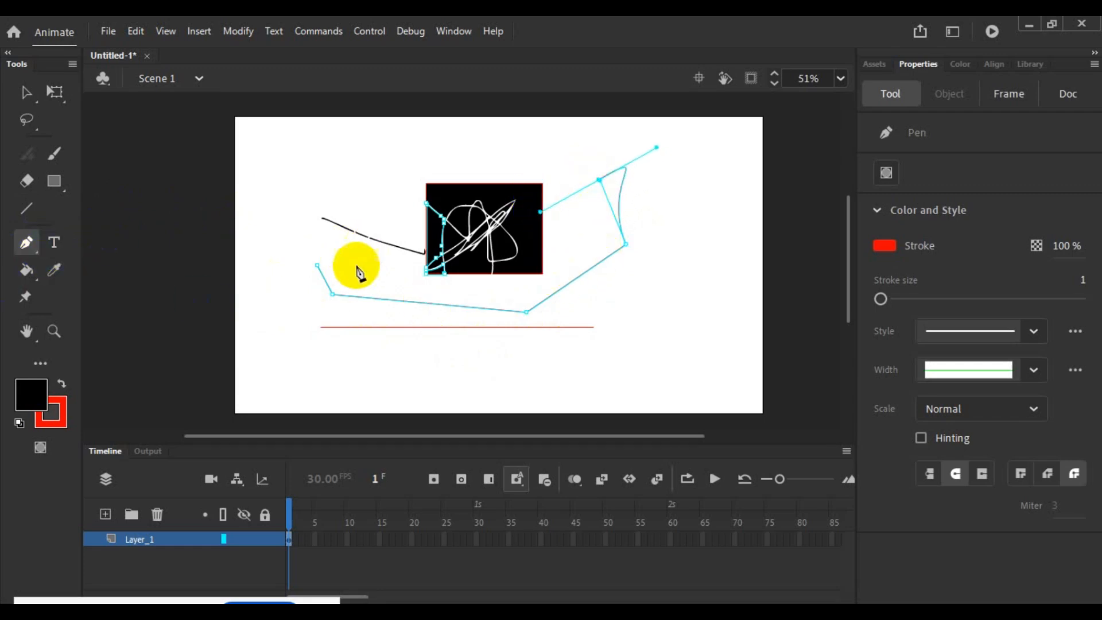
left_click(36, 273)
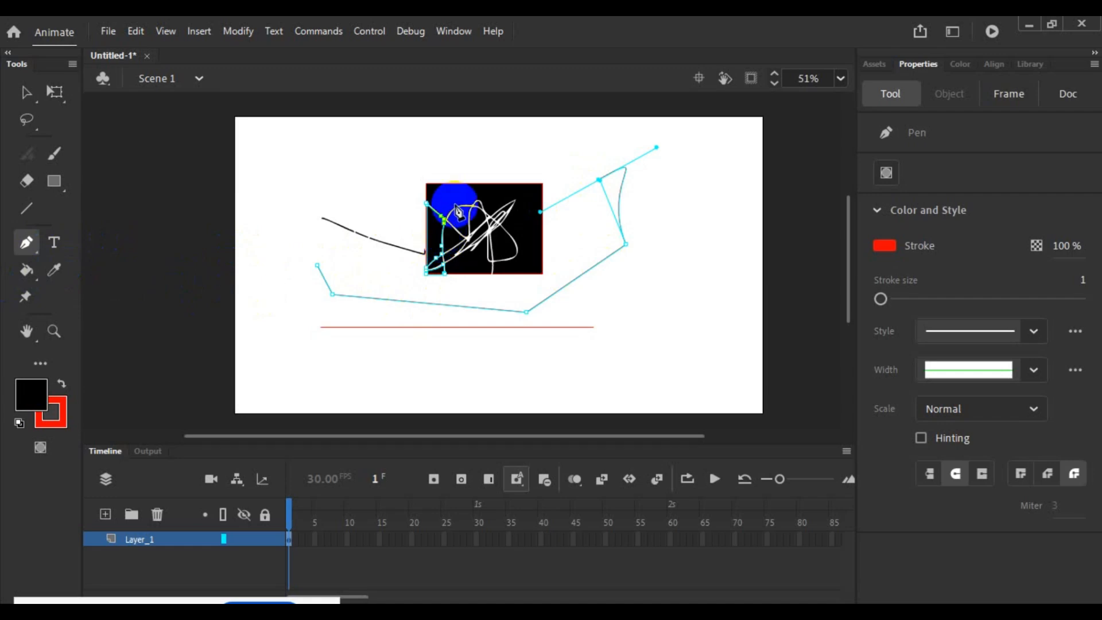
- Extend the Pen path with a curve across the upper part of the black rectangle and straight out past the stage's left edge
left_click(454, 198)
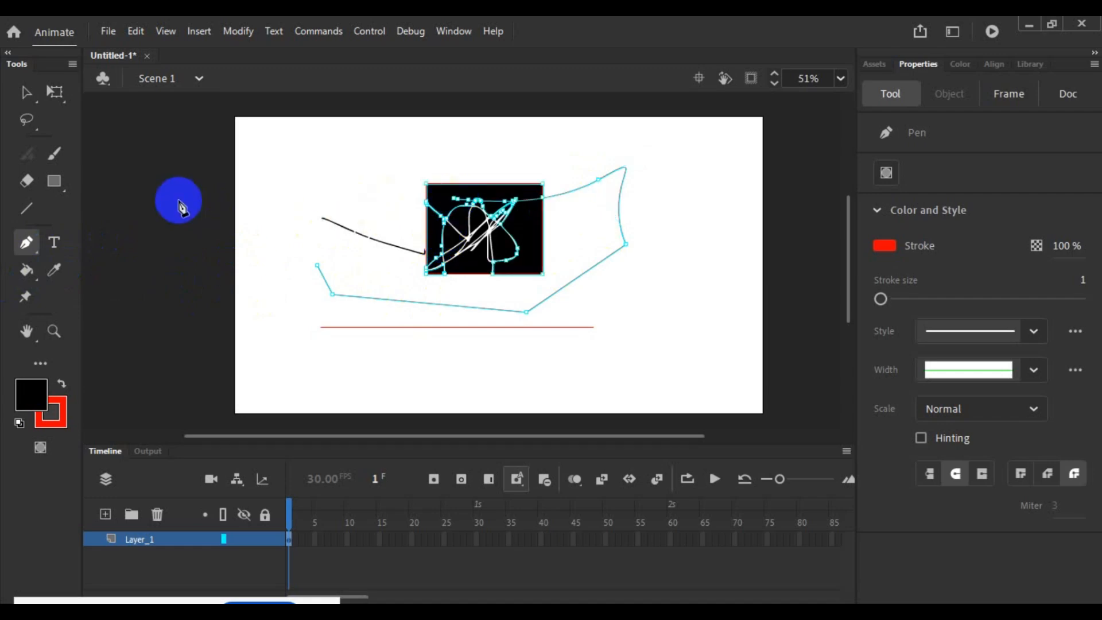
left_click(177, 199)
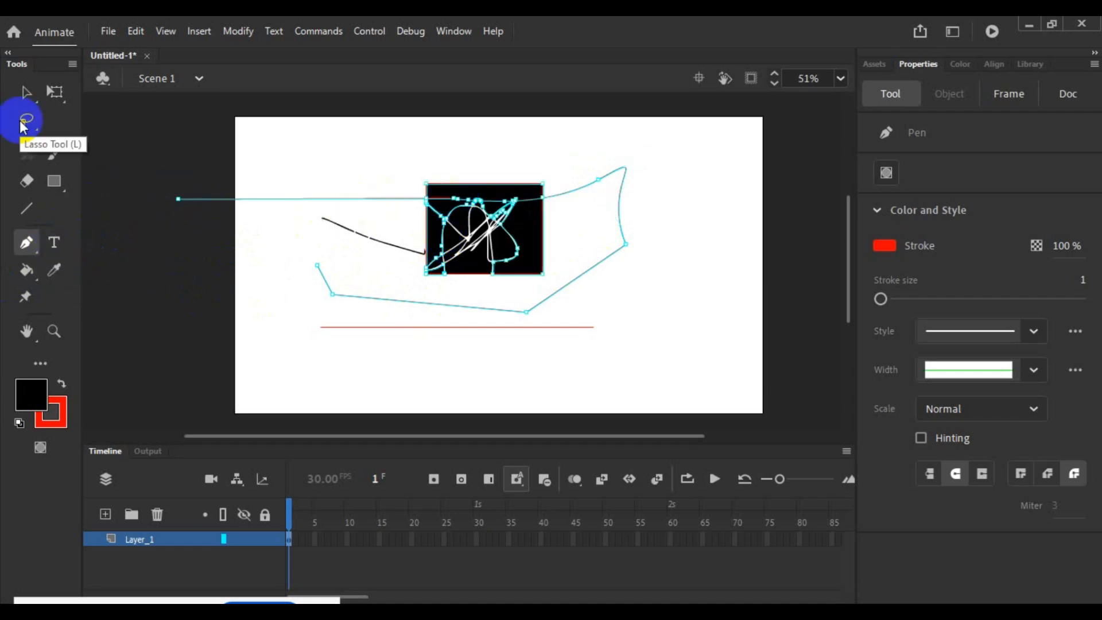
- Select the black strip above the path inside the rectangle and change its fill colour to white
left_click(25, 92)
left_click(516, 191)
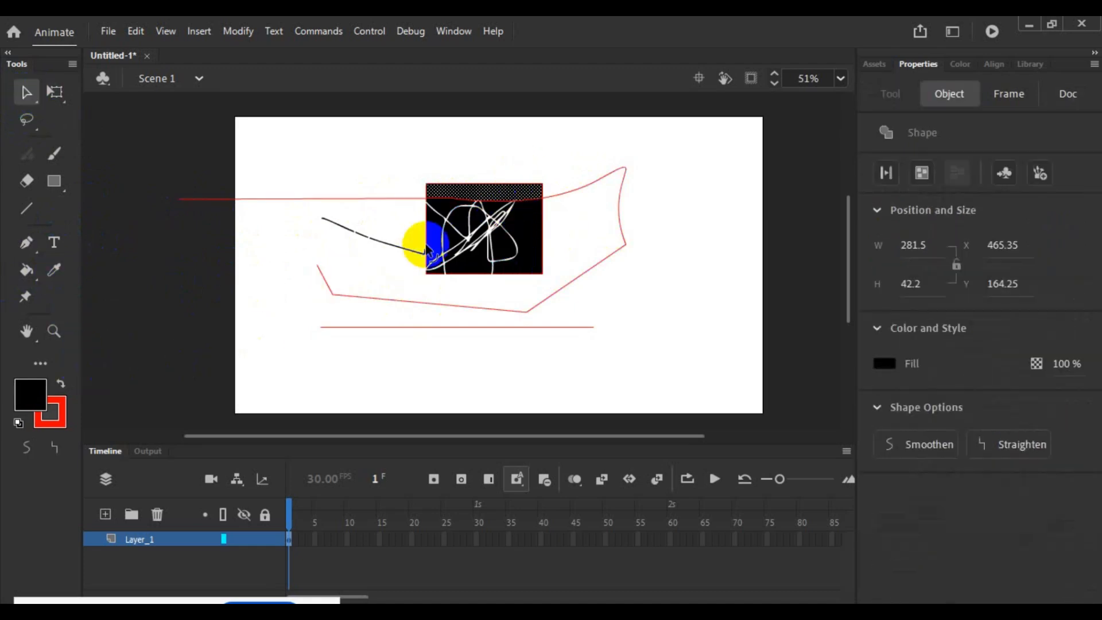
left_click(32, 395)
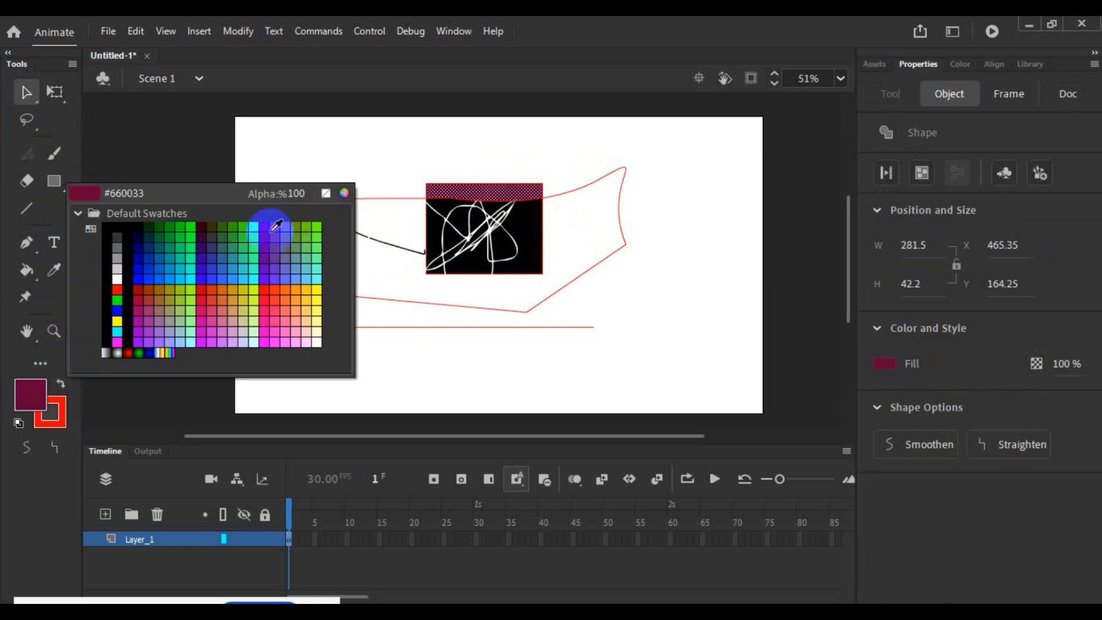
left_click(365, 143)
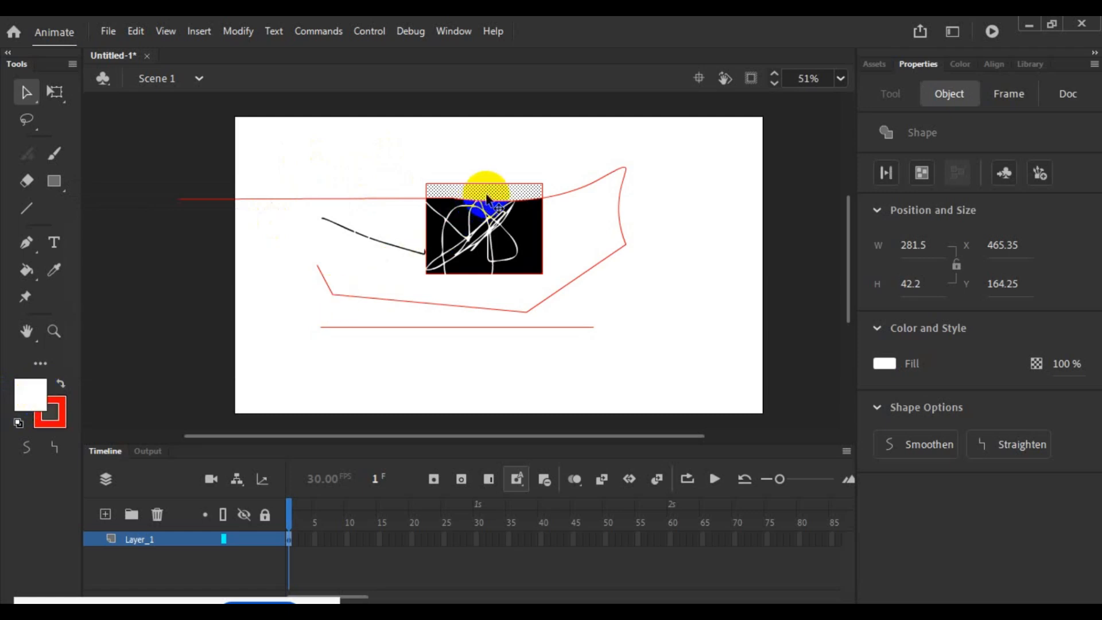
left_click(383, 211)
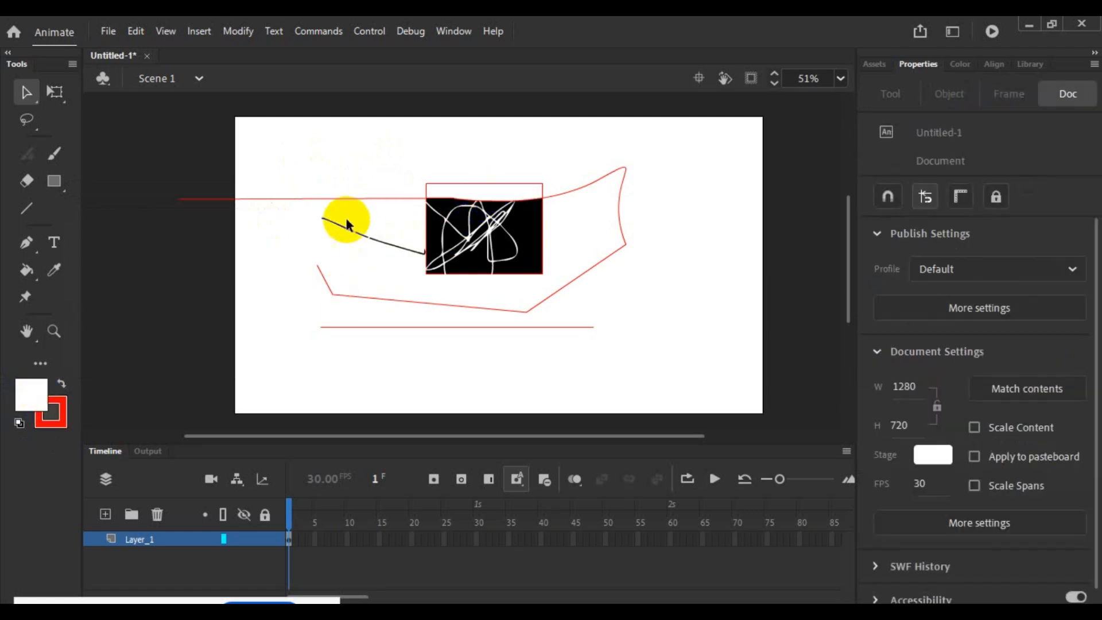
- Fill the lower black region between the erased scribble lines in the rectangle with white using the Paint Bucket
left_click(60, 275)
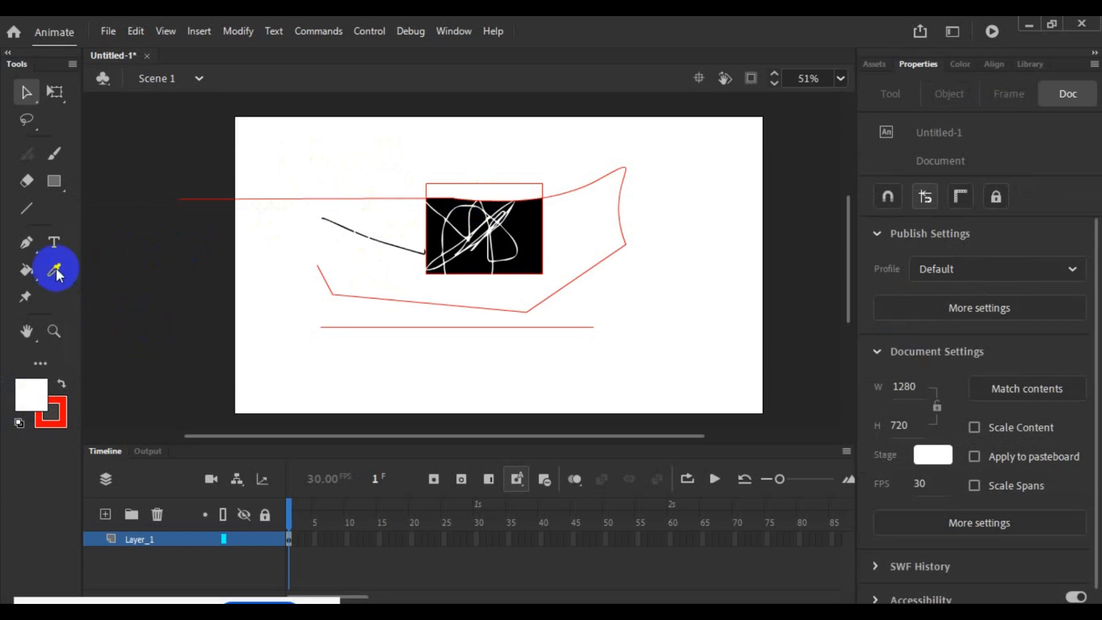
left_click(26, 271)
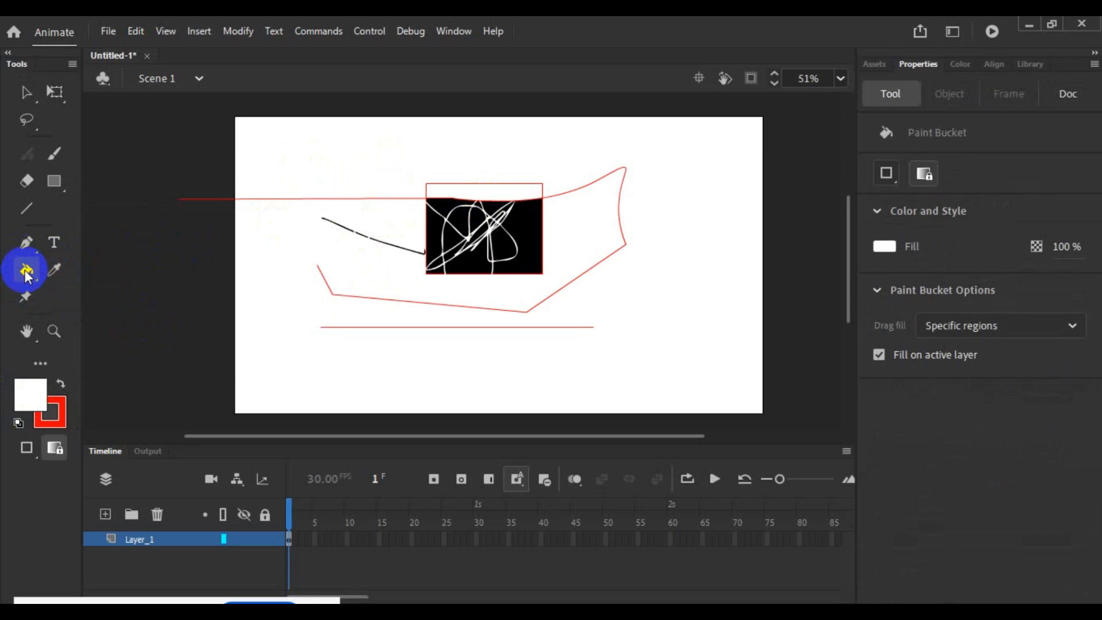
left_click(474, 265)
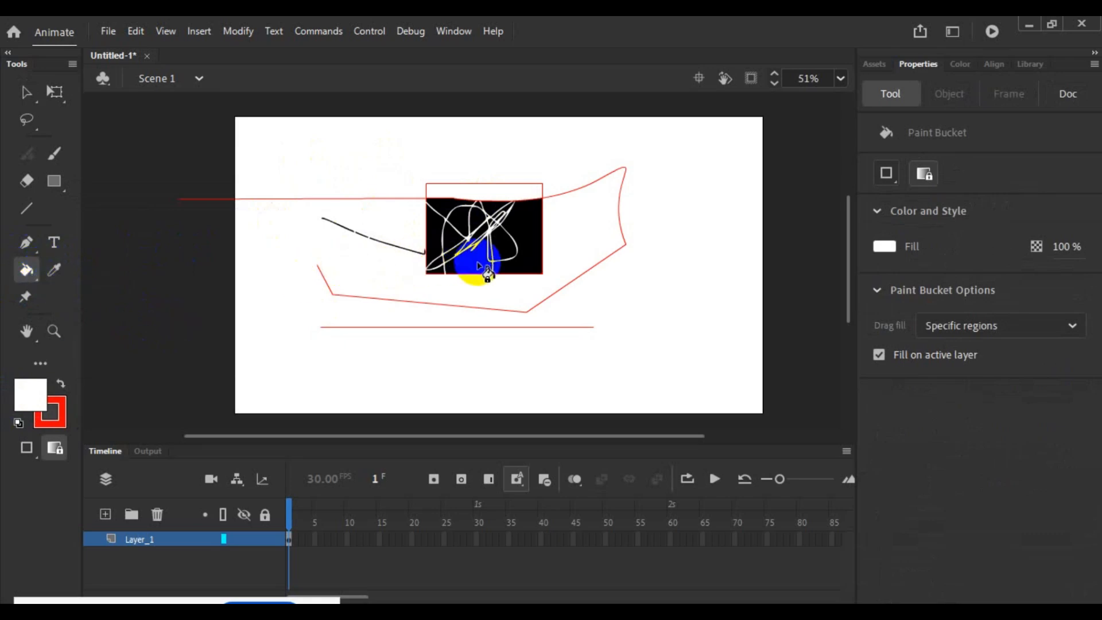
left_click(478, 265)
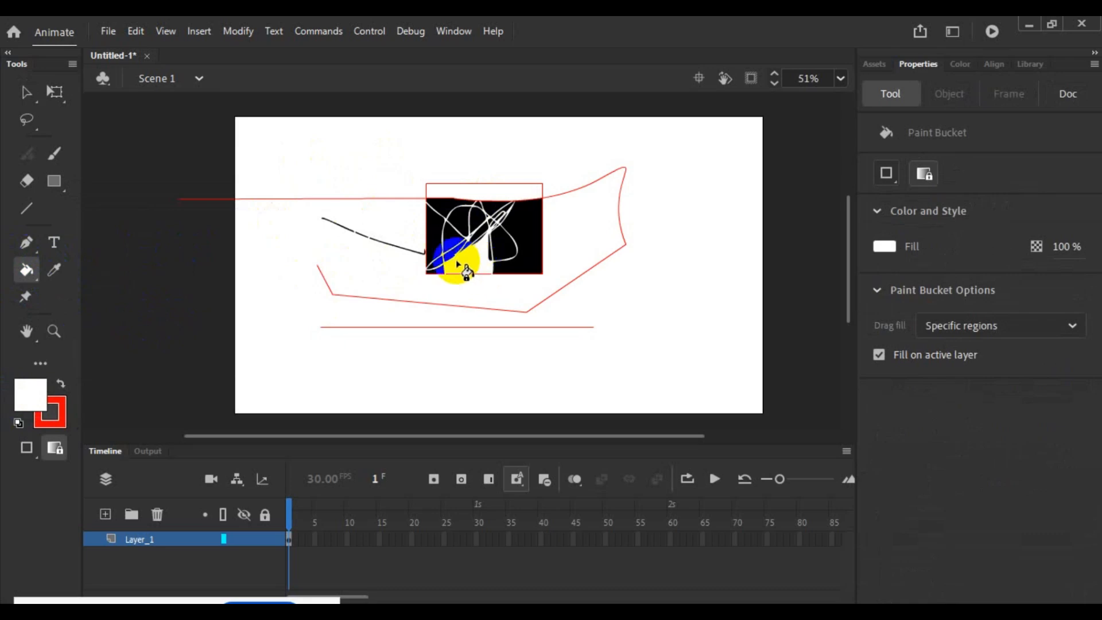
left_click(49, 296)
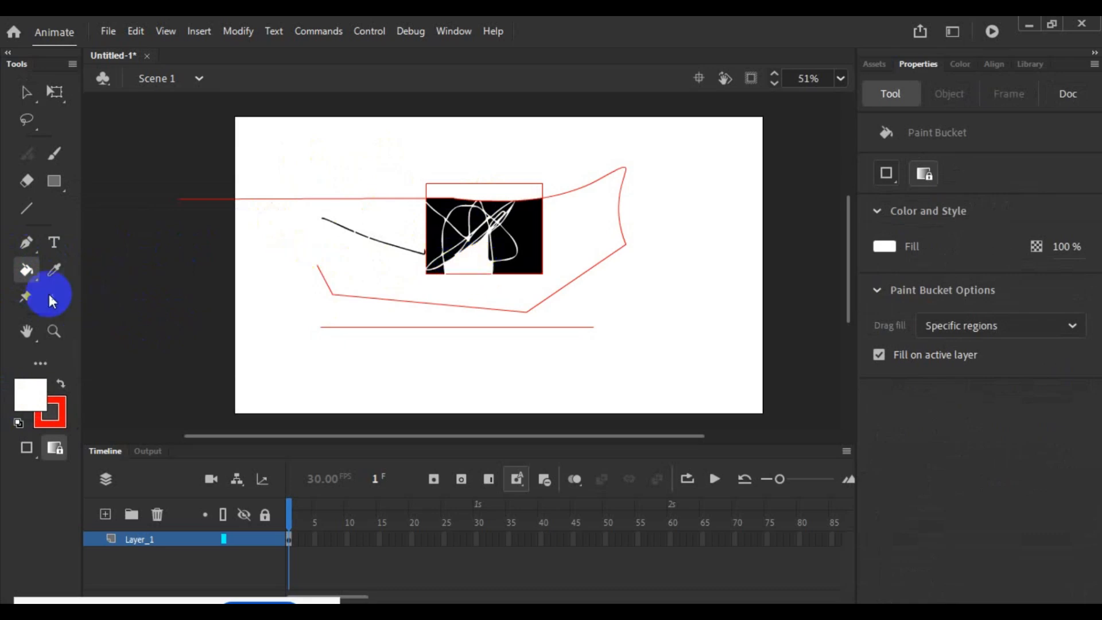
- Try out the Hand tool by shifting the stage view slightly across the work area
left_click(27, 333)
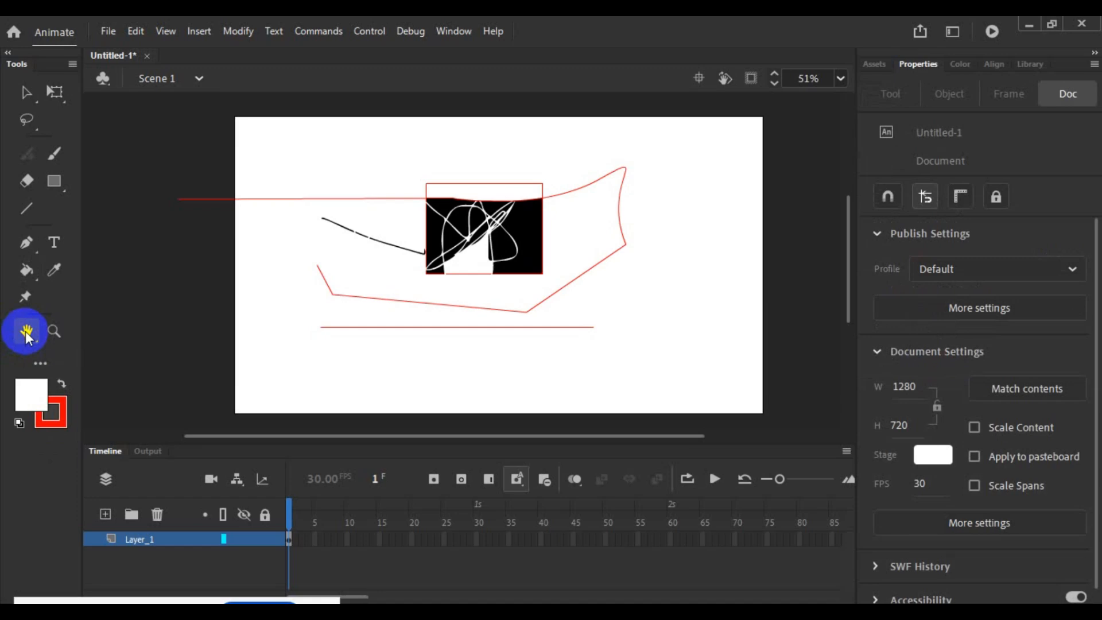
mouse_move(430, 369)
left_mouse_down()
mouse_move(416, 364)
mouse_move(460, 392)
mouse_move(469, 367)
mouse_move(450, 372)
left_mouse_up()
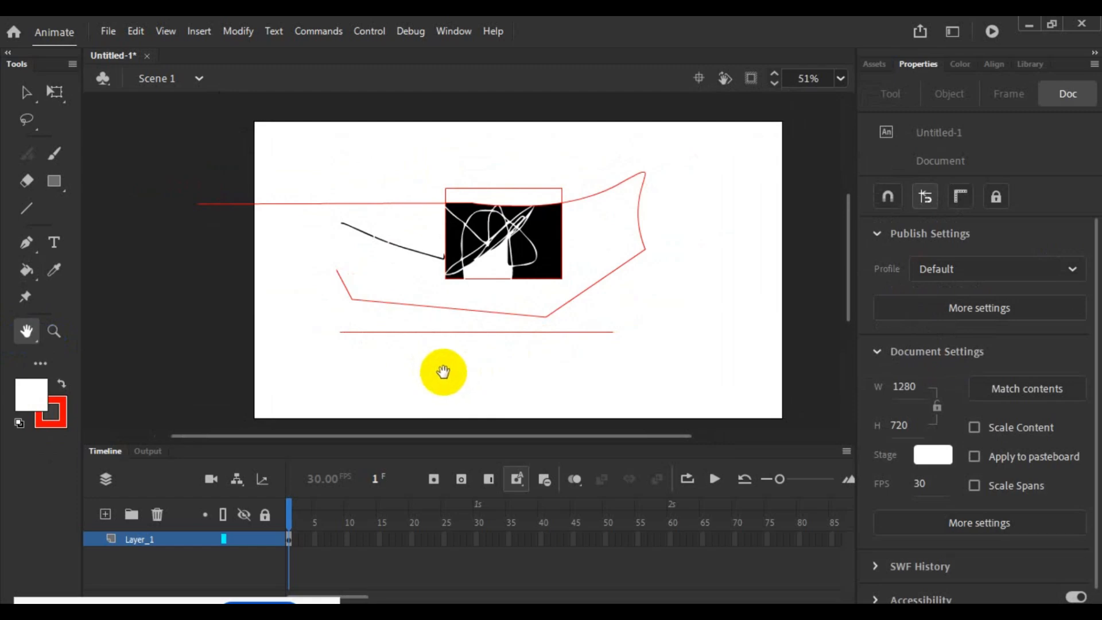
scroll(158, 394, "up", 3)
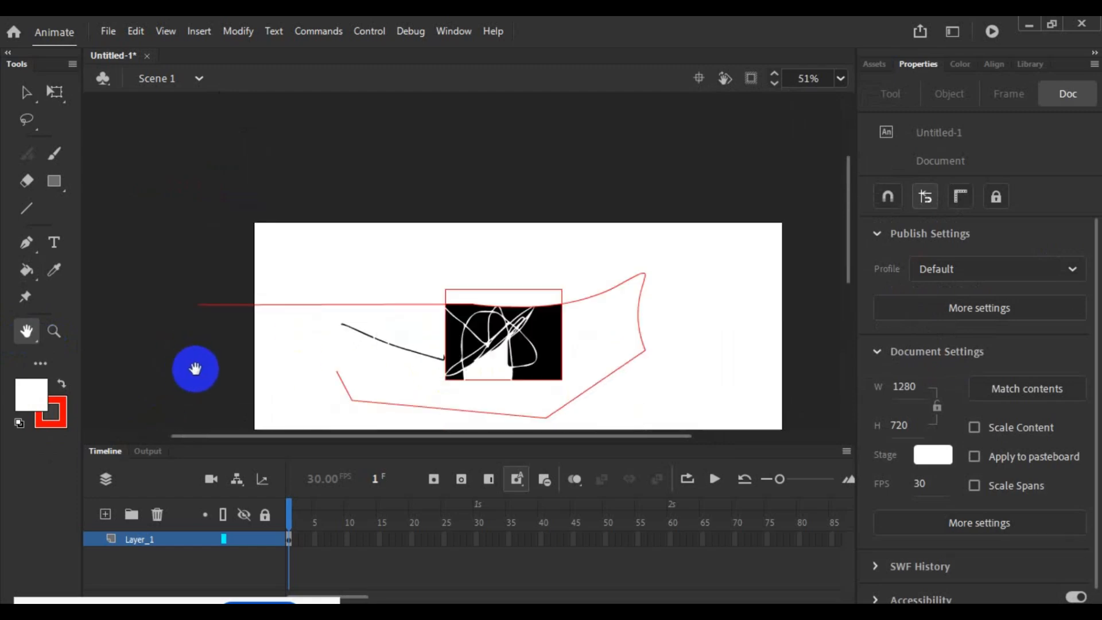
scroll(195, 369, "down", 3)
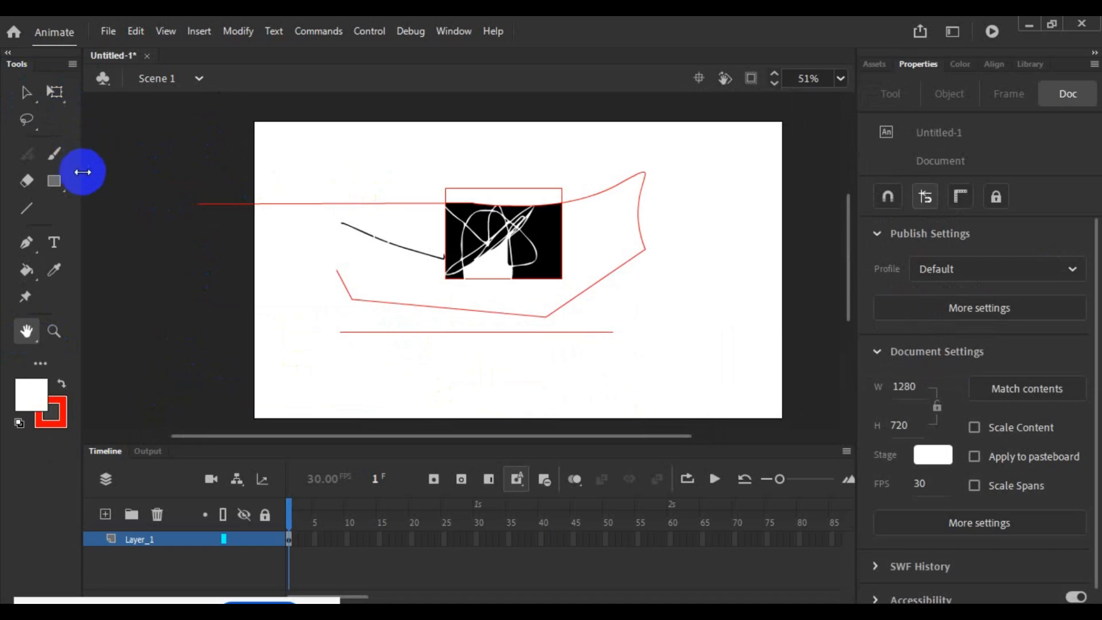
- Select all artwork on the stage through Layer_1 and clear the selection
left_click(26, 91)
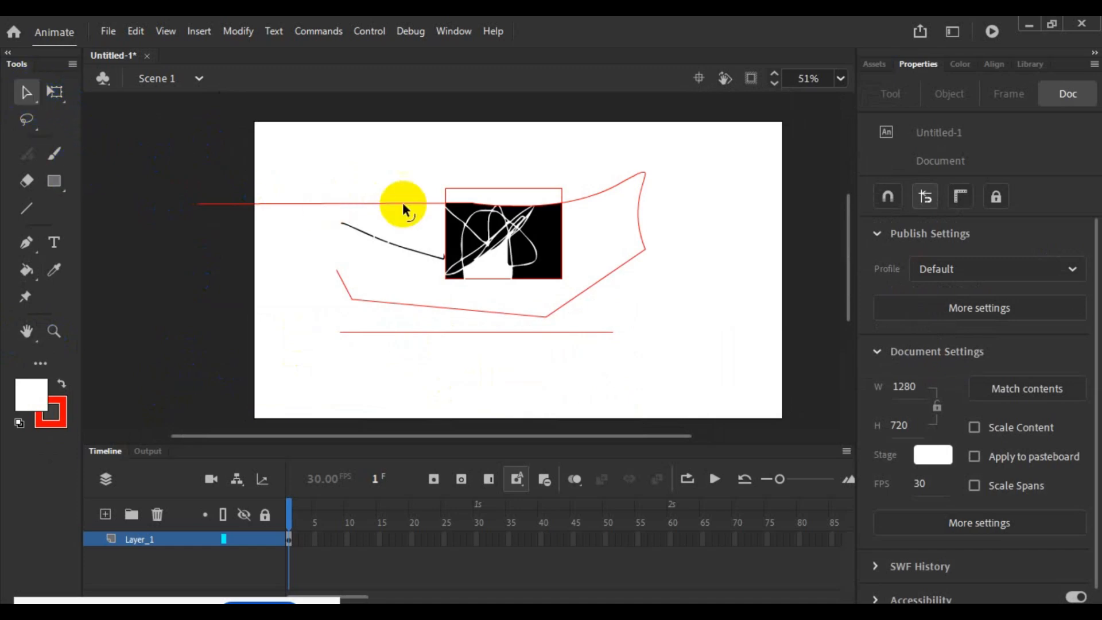
left_click(198, 548)
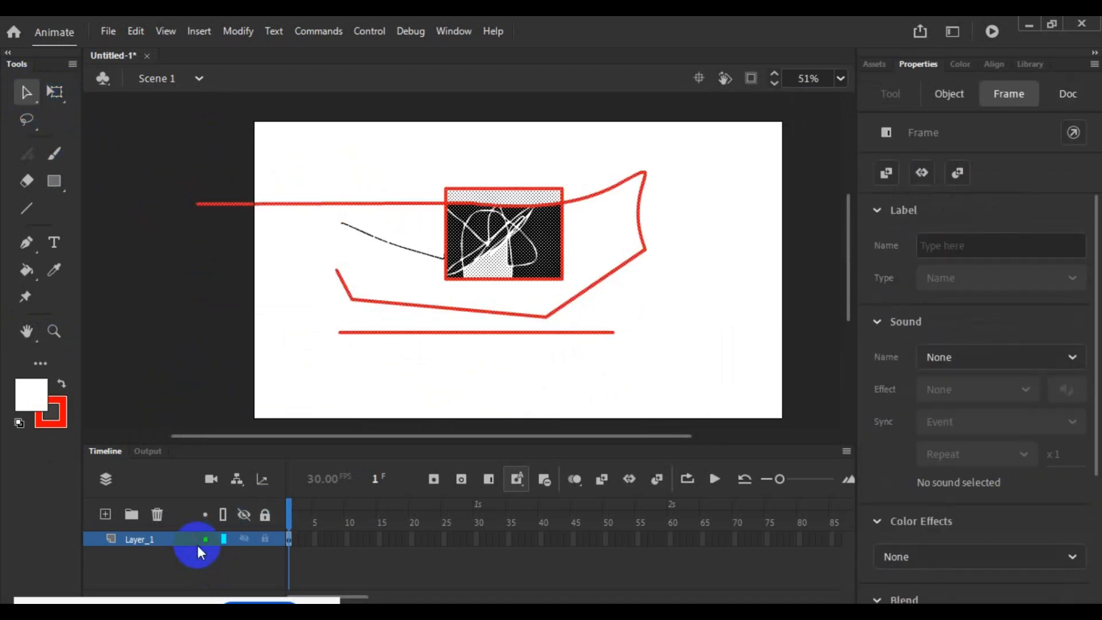
left_click(312, 384)
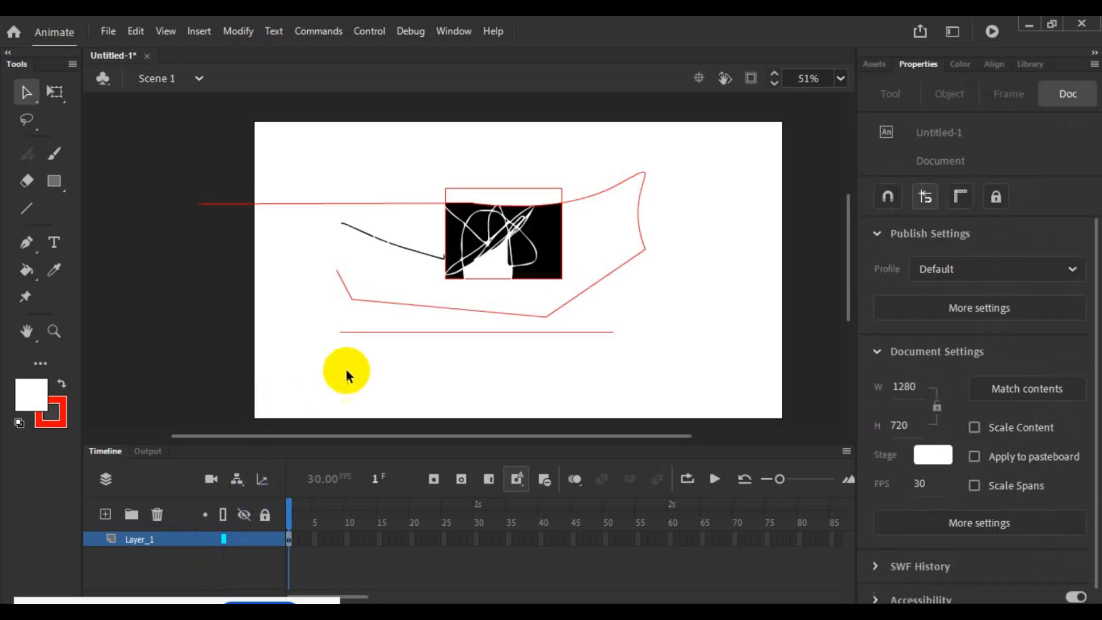
- Select the long upper red line, the curved path segment and the lower horizontal line individually, and clear the selection
left_click(365, 201)
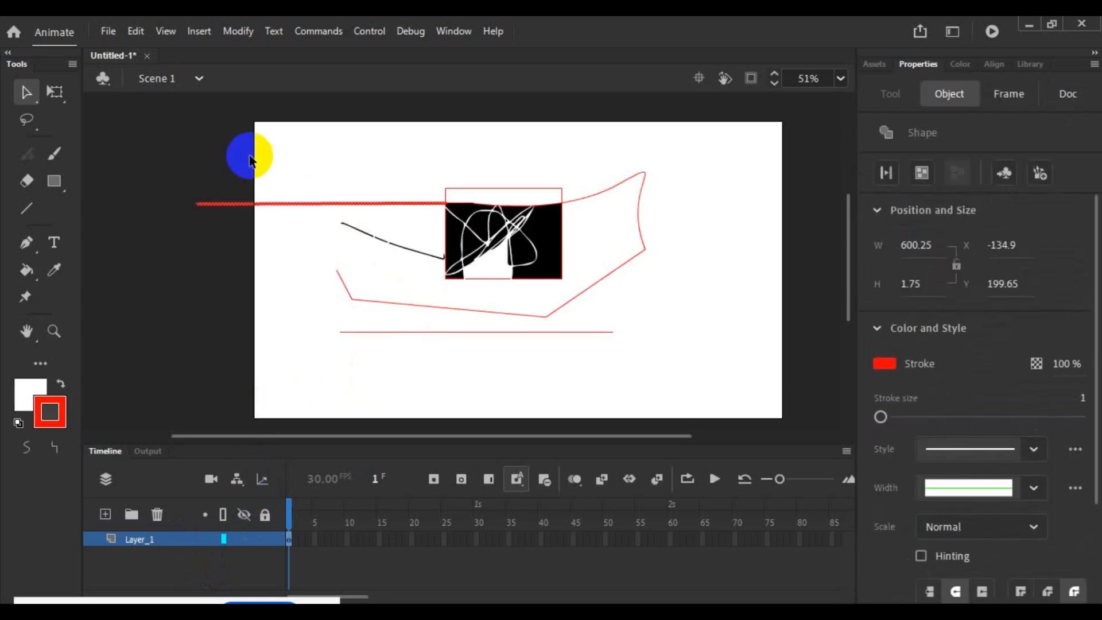
left_click(185, 128)
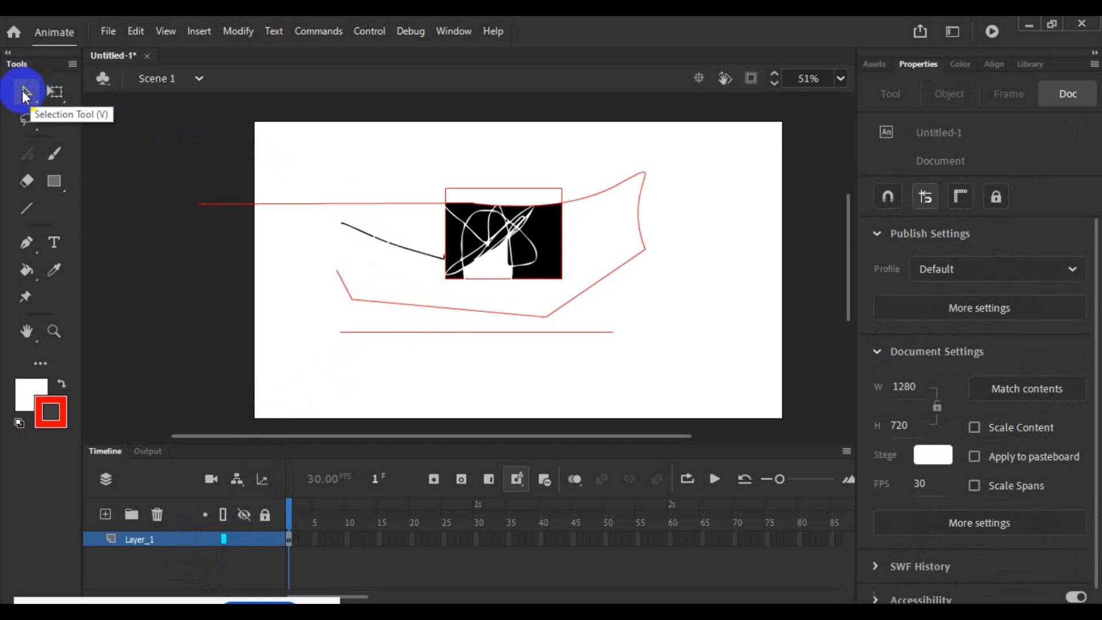
left_click(25, 93)
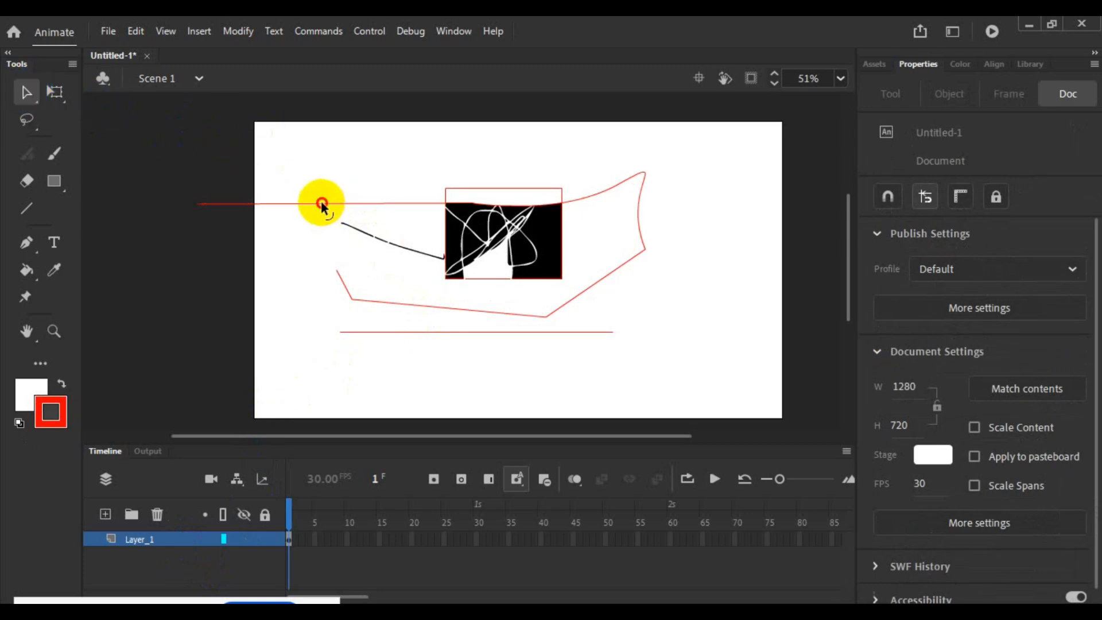
left_click(322, 204)
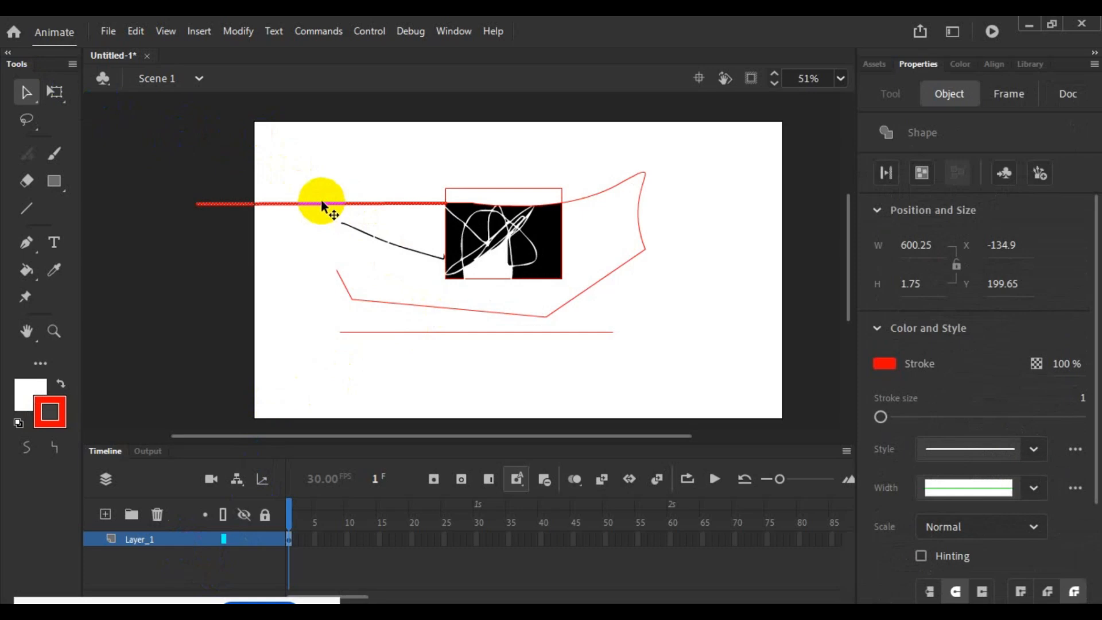
left_click(643, 190)
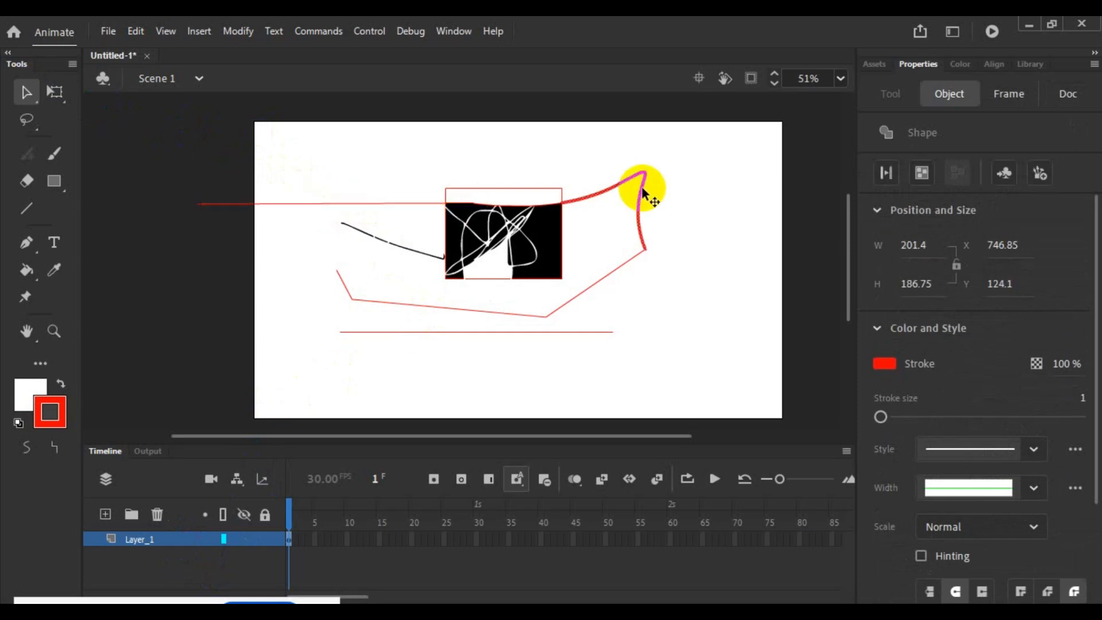
left_click(491, 331)
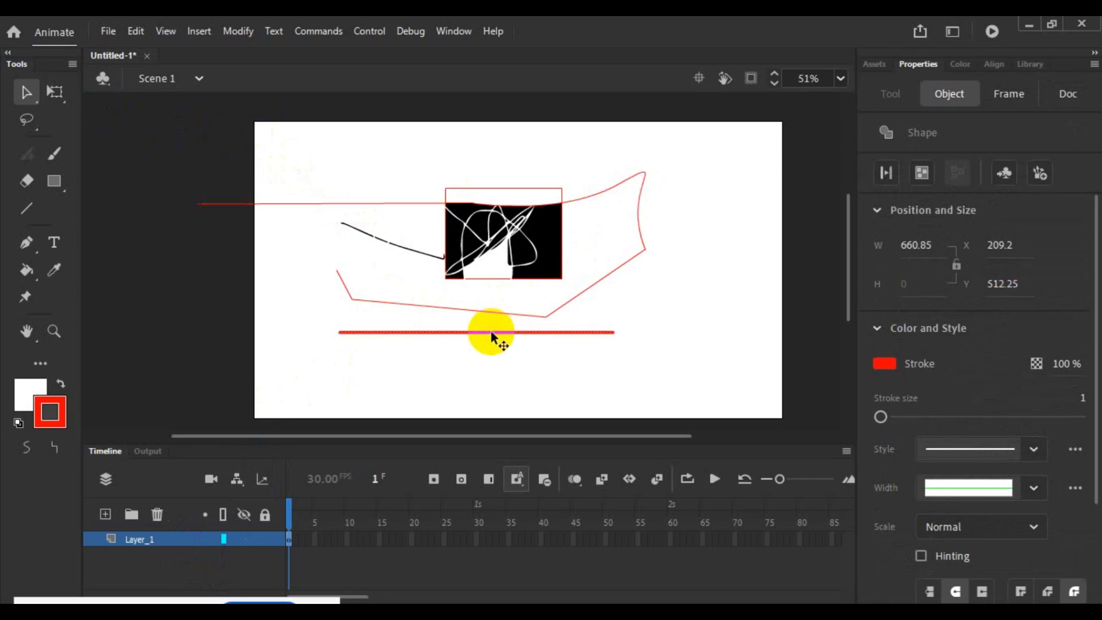
left_click(425, 372)
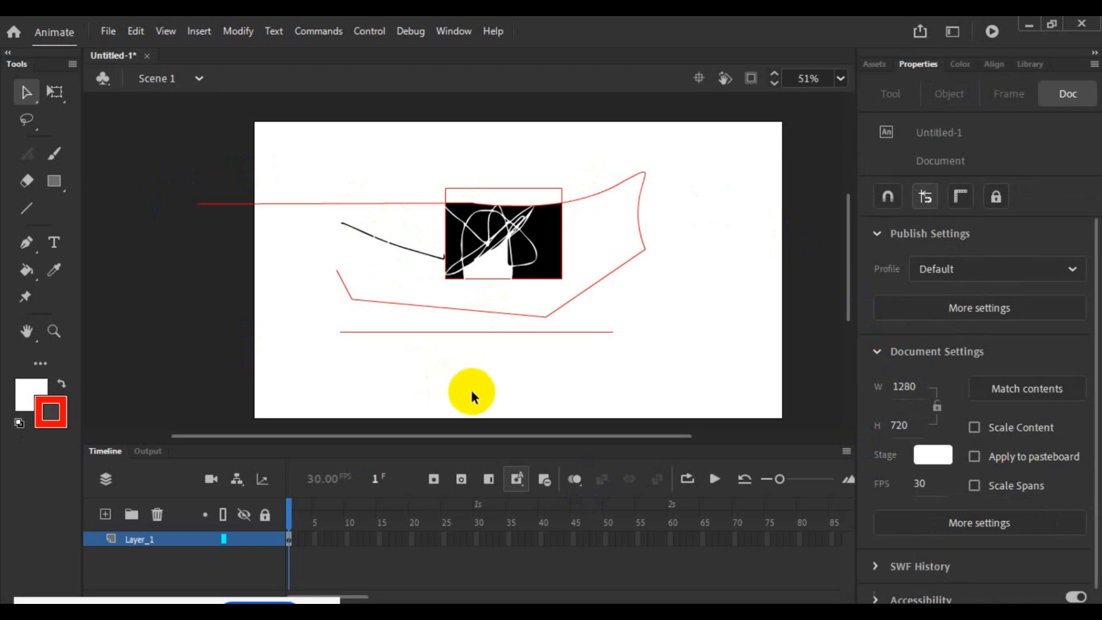
- Select everything on the stage with a marquee and again through Layer_1, clearing the selection each time
left_click_drag(149, 130, 734, 383)
left_click(506, 394)
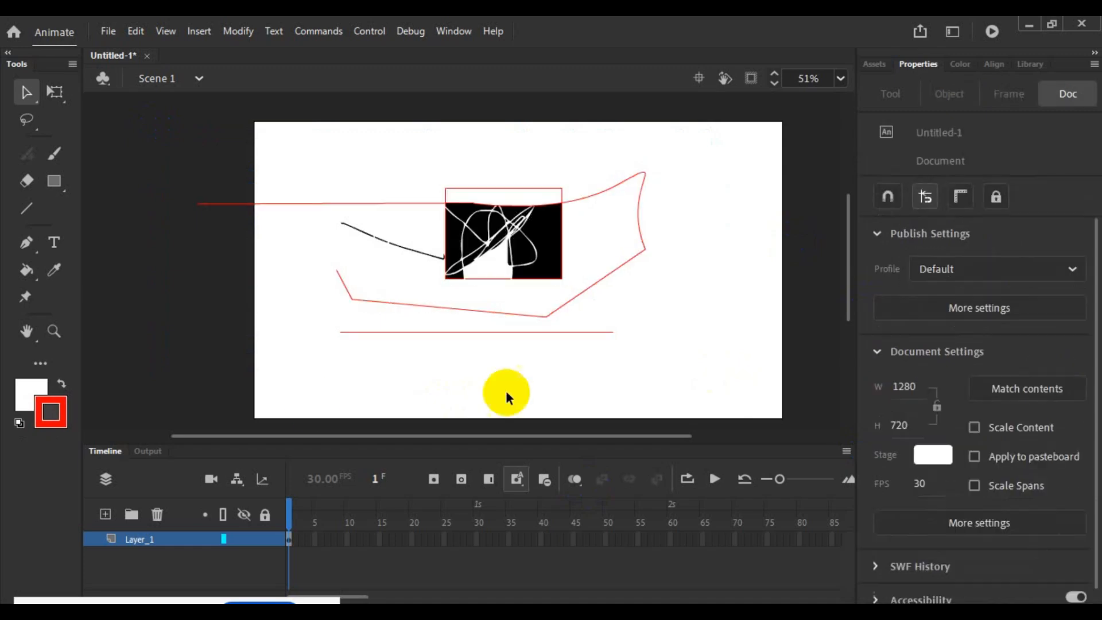
left_click(143, 538)
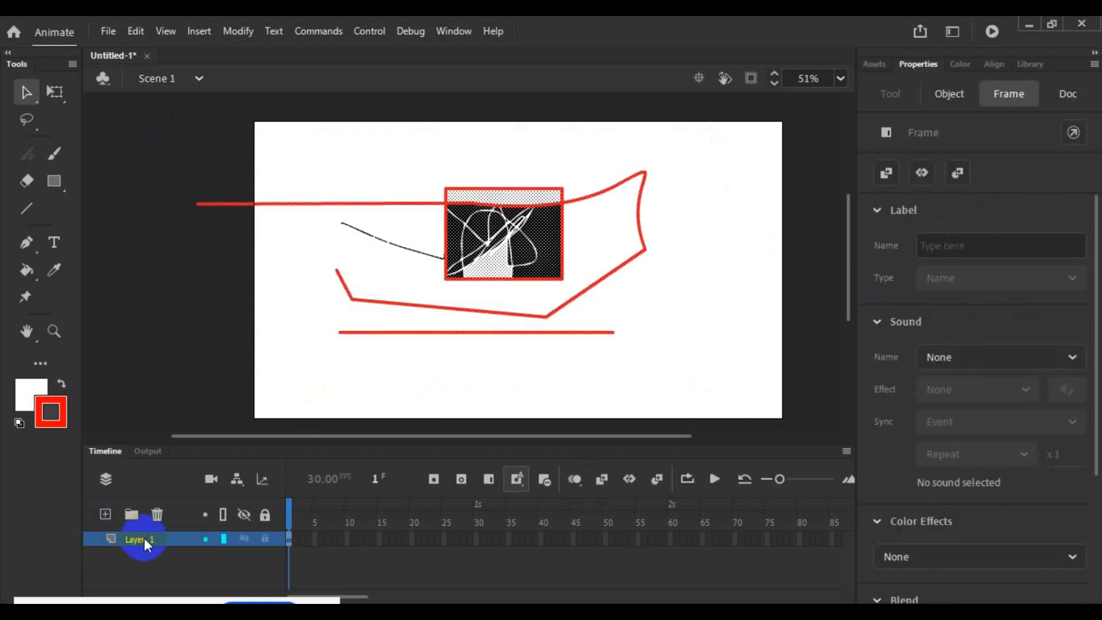
left_click_drag(159, 422, 163, 396)
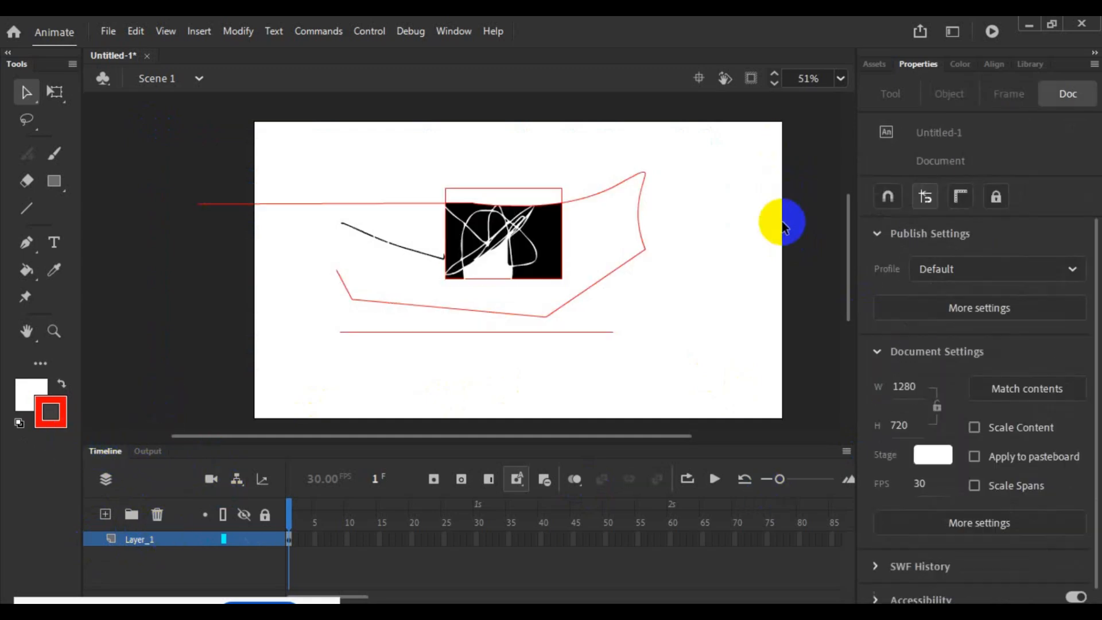
- Capture the timeline area in a screenshot overlay, mark Layer_1 and the frame controls with red arrows, and discard the capture
key("Print")
left_click_drag(1, 401, 898, 586)
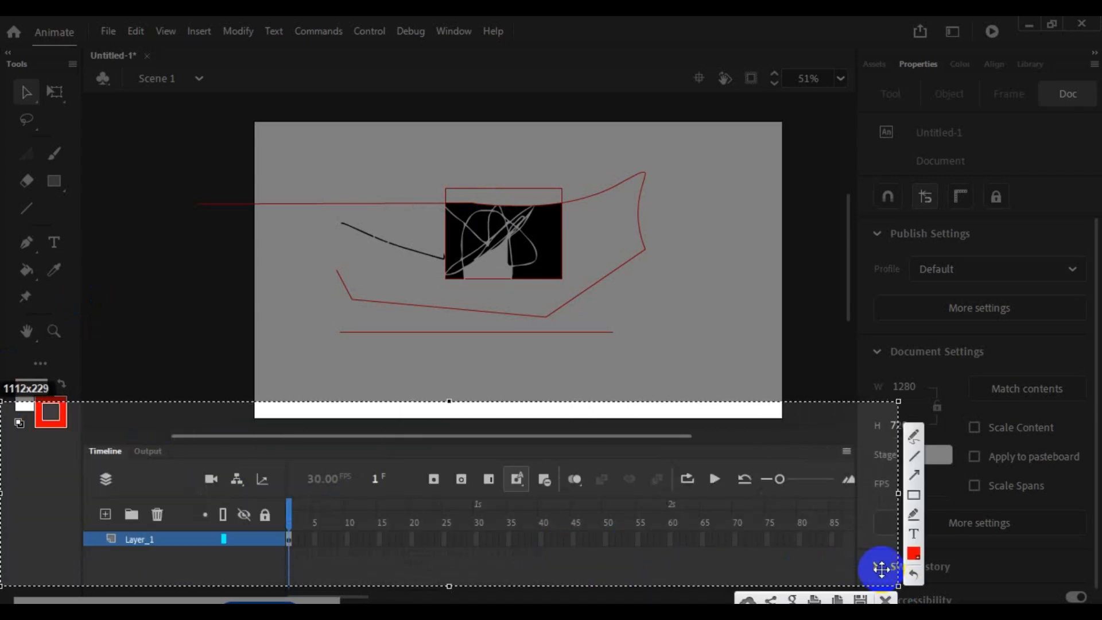
mouse_move(138, 289)
left_mouse_down()
mouse_move(247, 398)
mouse_move(276, 480)
mouse_move(112, 490)
mouse_move(133, 520)
left_mouse_up()
mouse_move(480, 307)
left_mouse_down()
mouse_move(499, 375)
mouse_move(485, 481)
left_mouse_up()
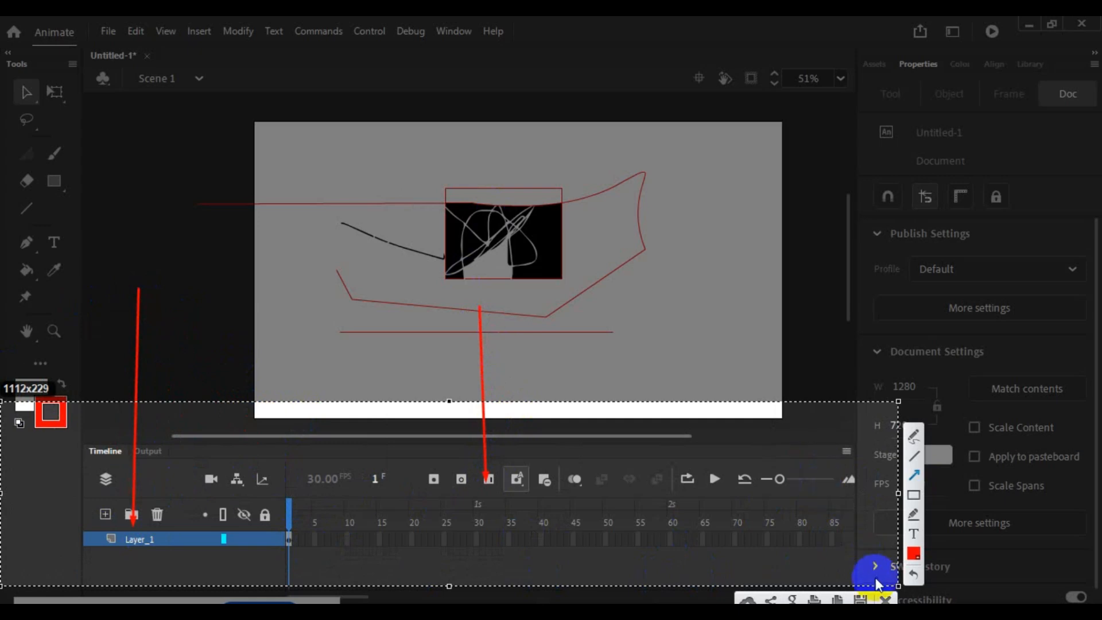
left_click(885, 600)
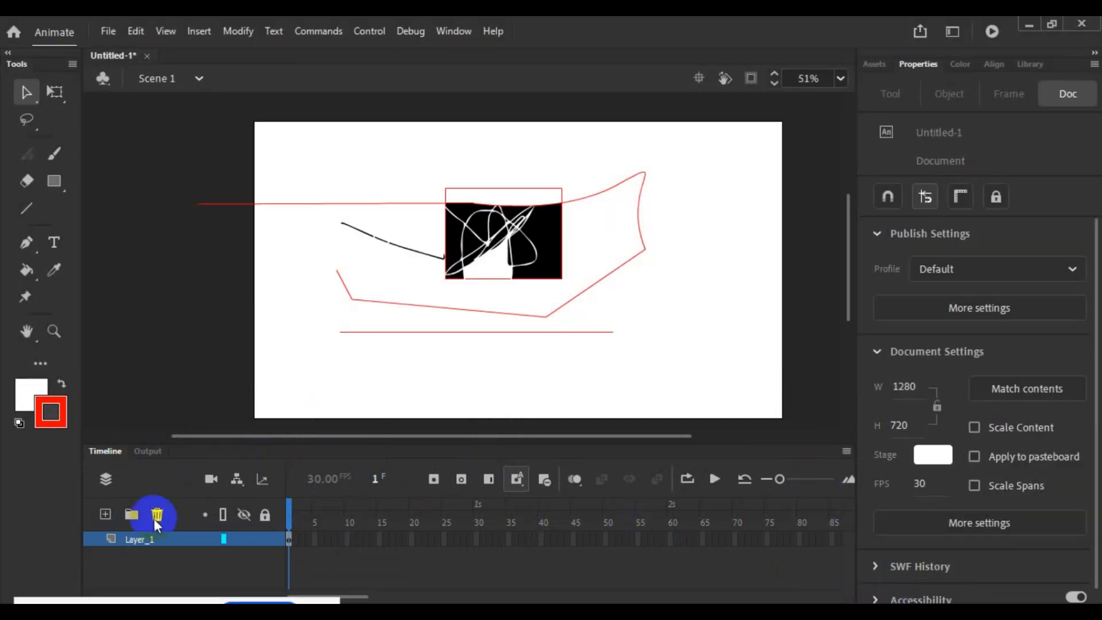
- Delete all the artwork on Layer_1 to empty the stage
left_click(156, 538)
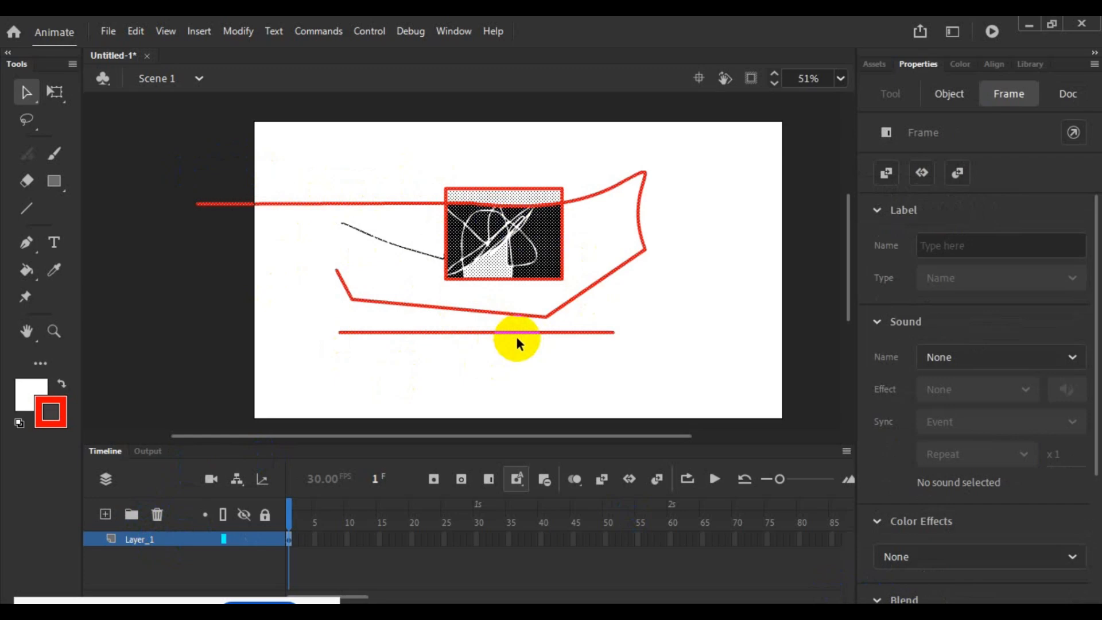
key("Delete")
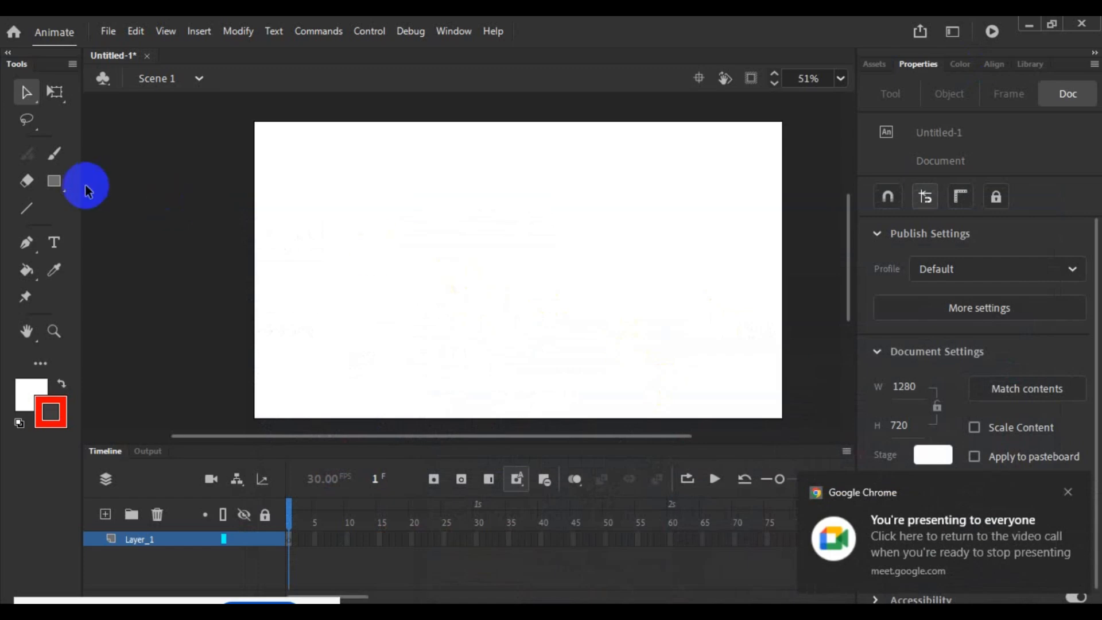
- Draw a white rectangle with a red outline in the upper-left part of the empty stage
left_click(51, 182)
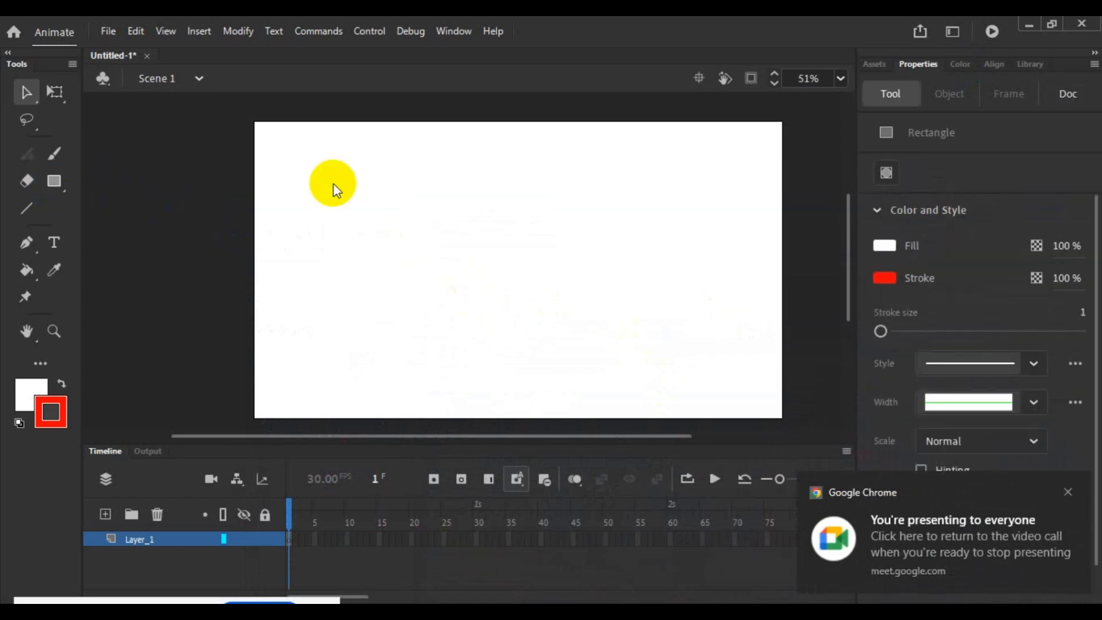
left_click_drag(326, 187, 478, 304)
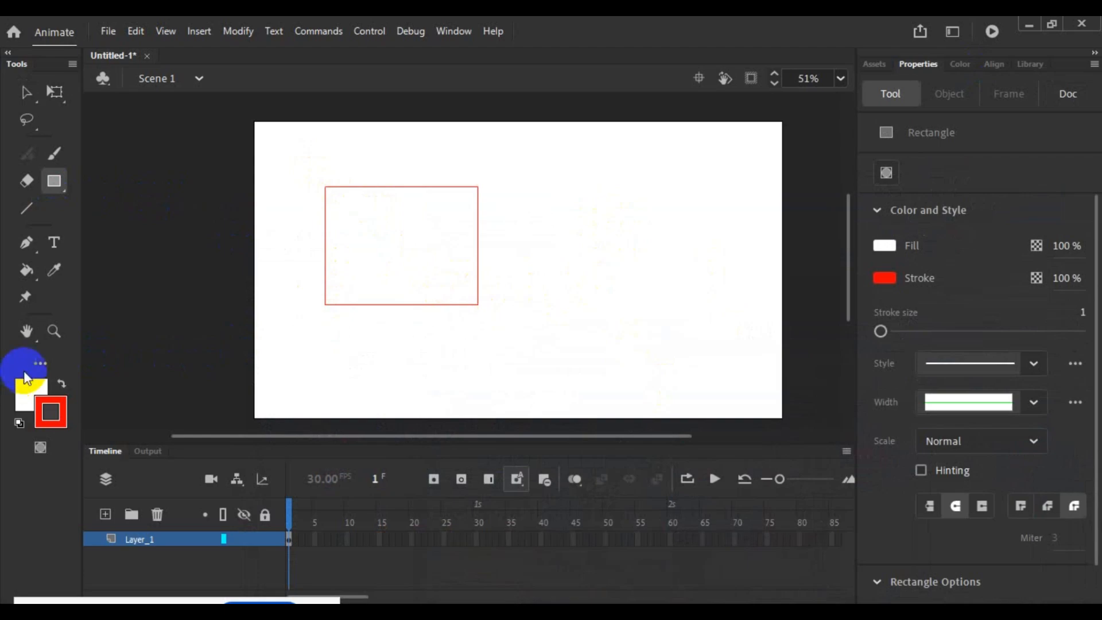
- Capture the fill and stroke swatch area in a screenshot overlay, choose the arrow marker, and discard the capture
key("Print")
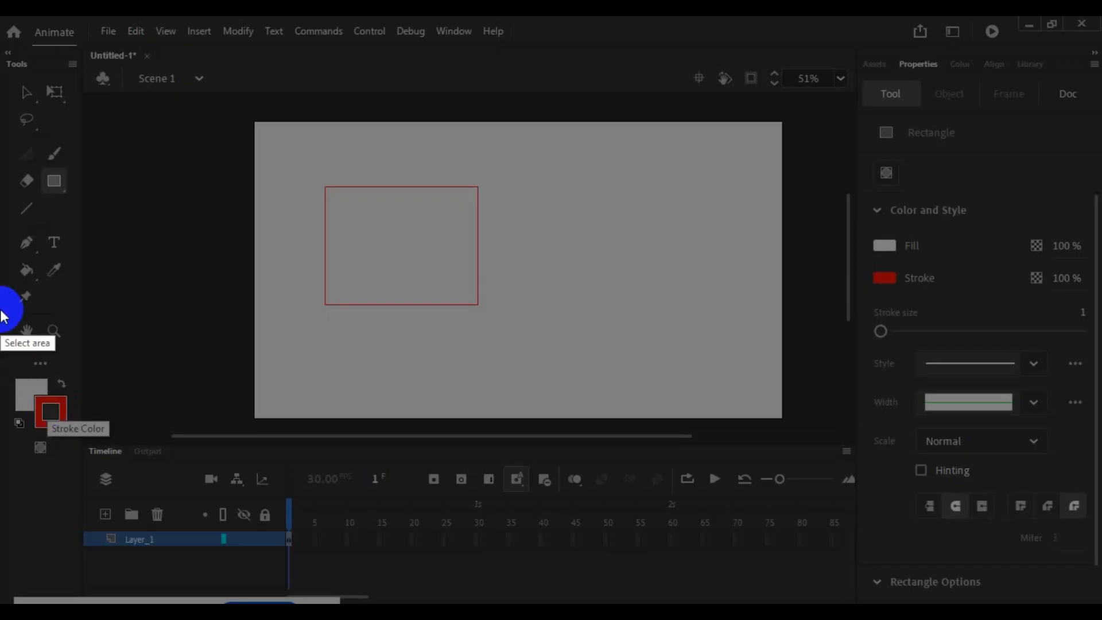
left_click_drag(1, 309, 131, 475)
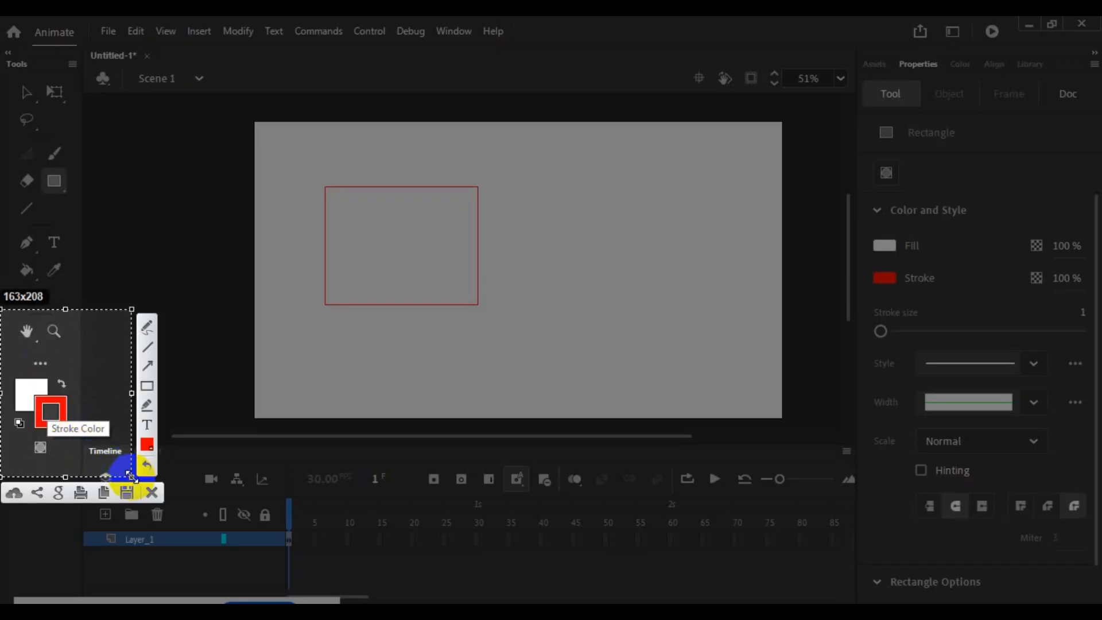
left_click_drag(218, 310, 1, 434)
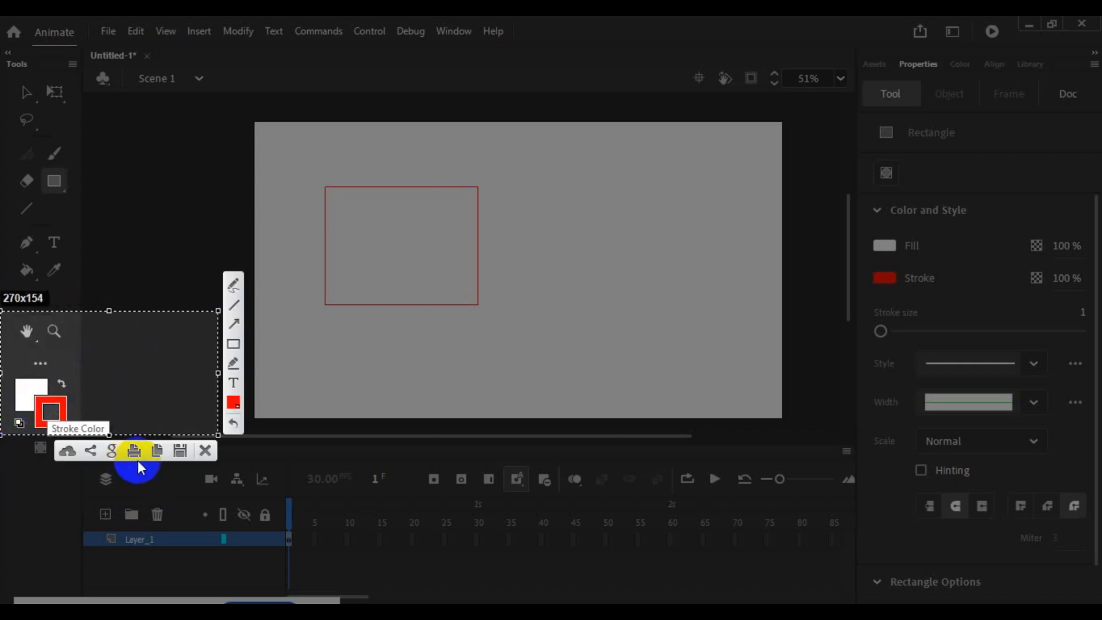
left_click(233, 325)
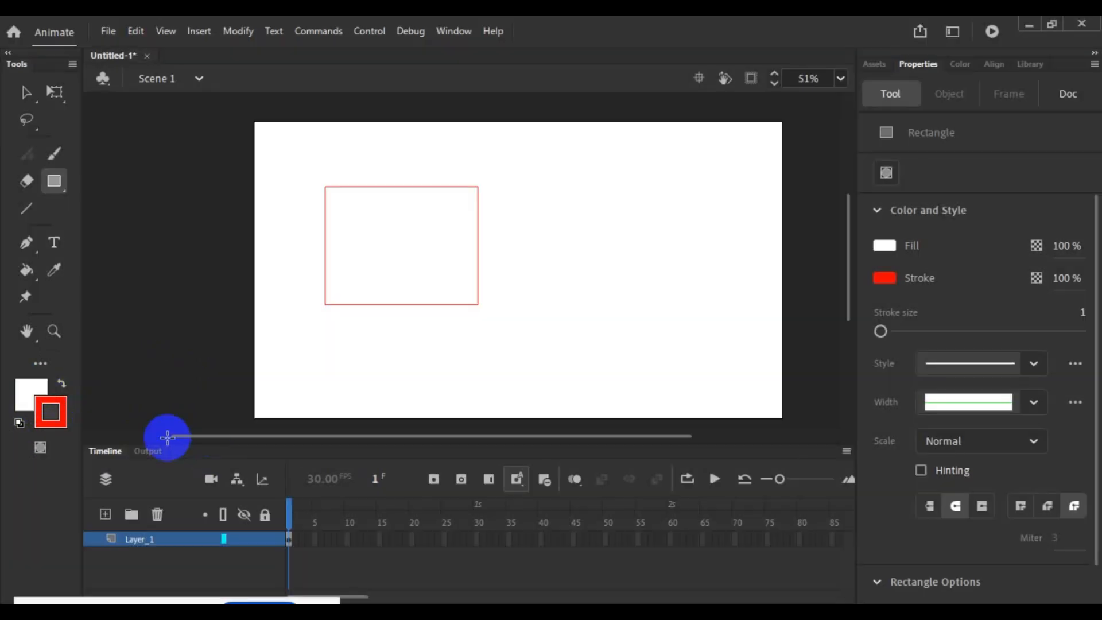
left_click(206, 450)
- Sample dark grey #252525 as the fill colour and look through the stroke and fill colour swatches
left_click(28, 390)
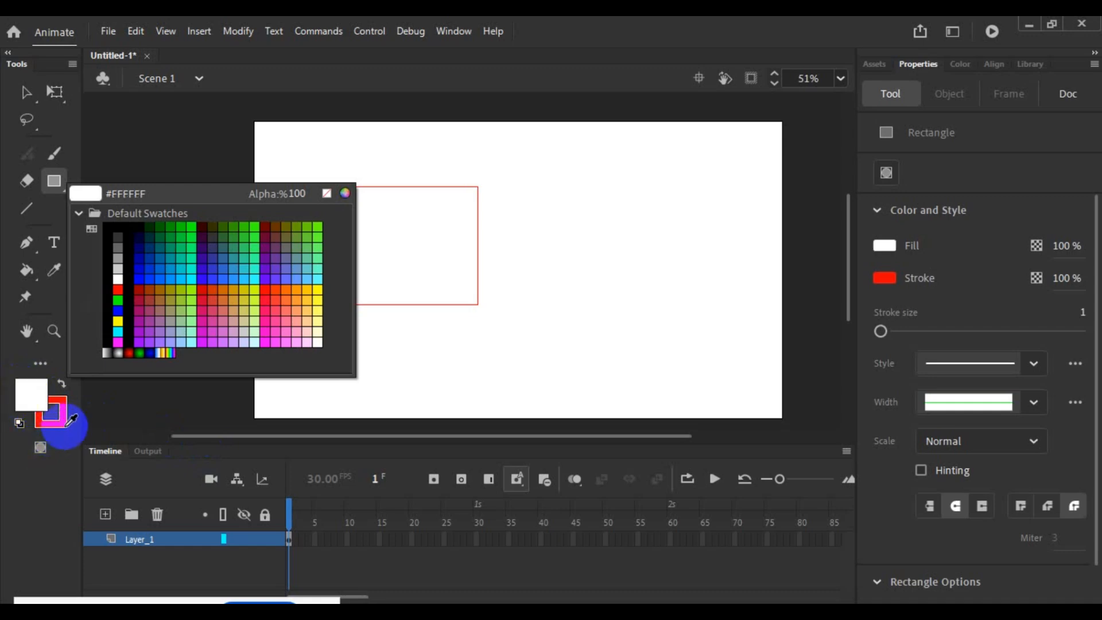
left_click(108, 158)
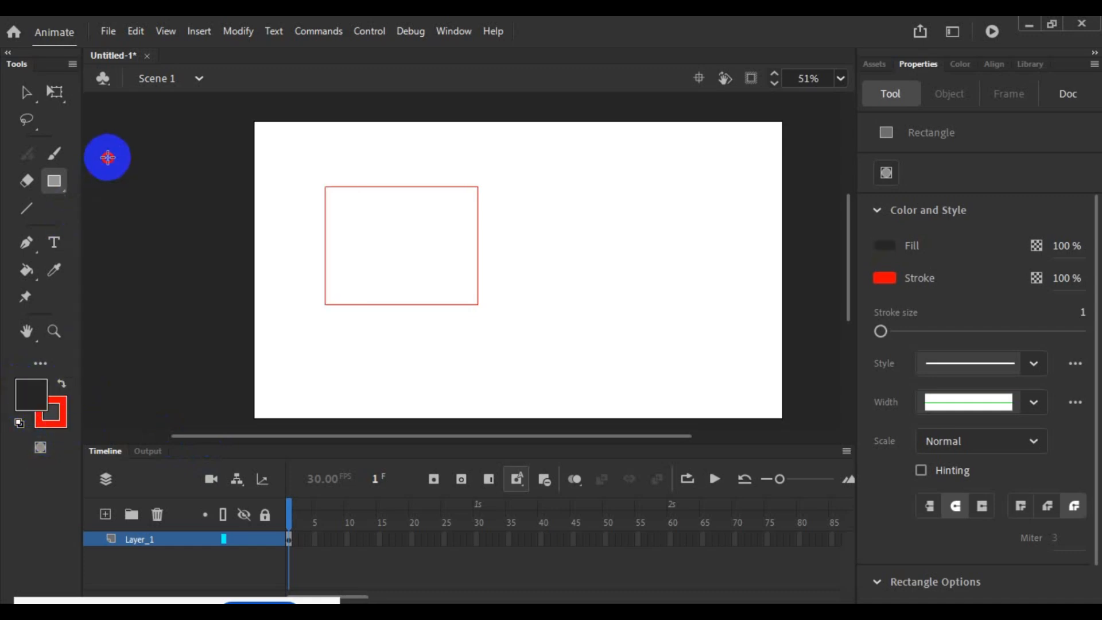
left_click(62, 426)
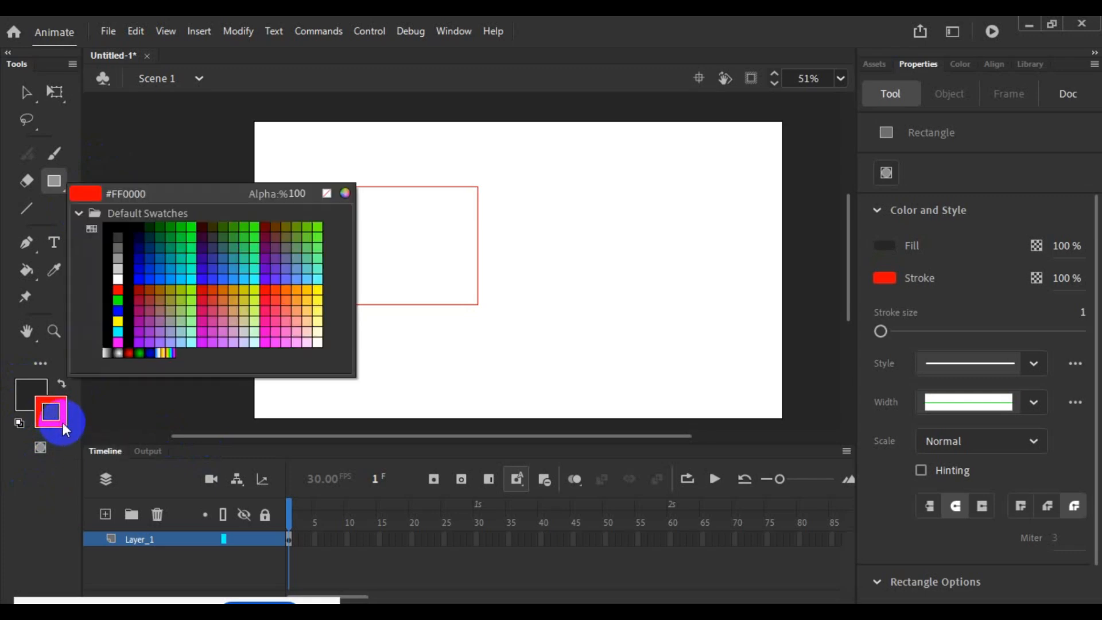
left_click(26, 392)
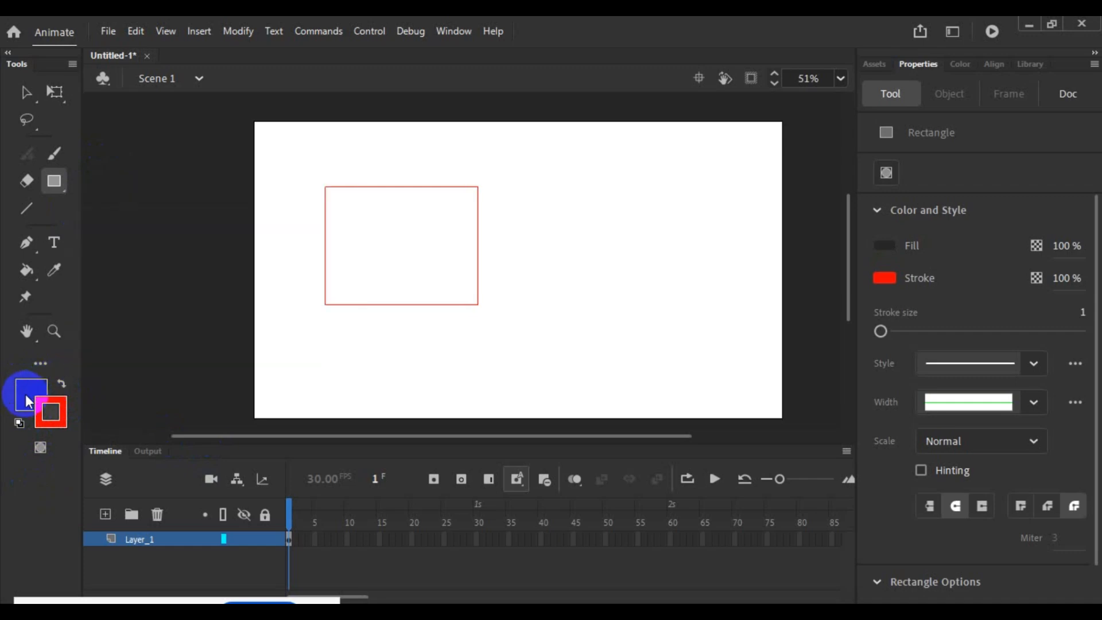
left_click(32, 393)
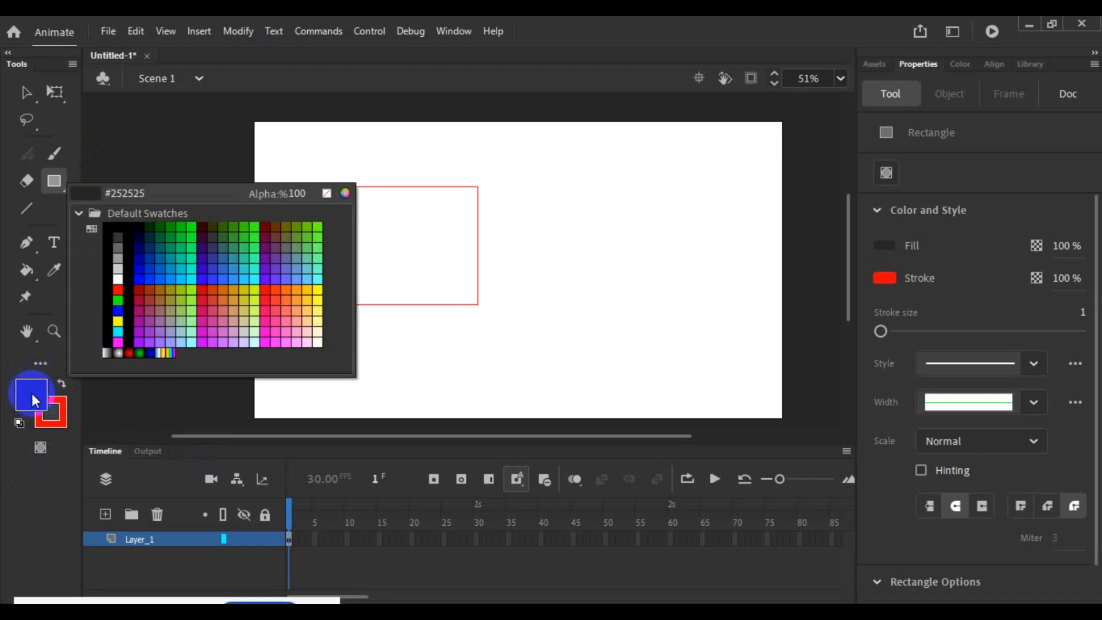
left_click(35, 399)
- Set the fill colour to red #FF0000 and the stroke colour to black
left_click(30, 394)
left_click(118, 320)
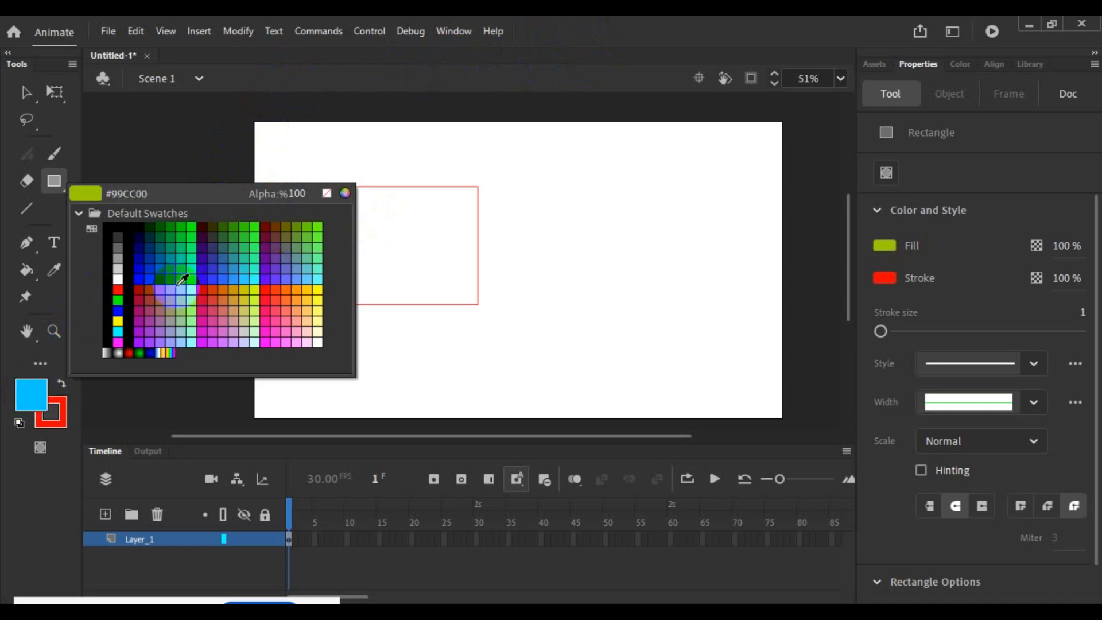
left_click(115, 288)
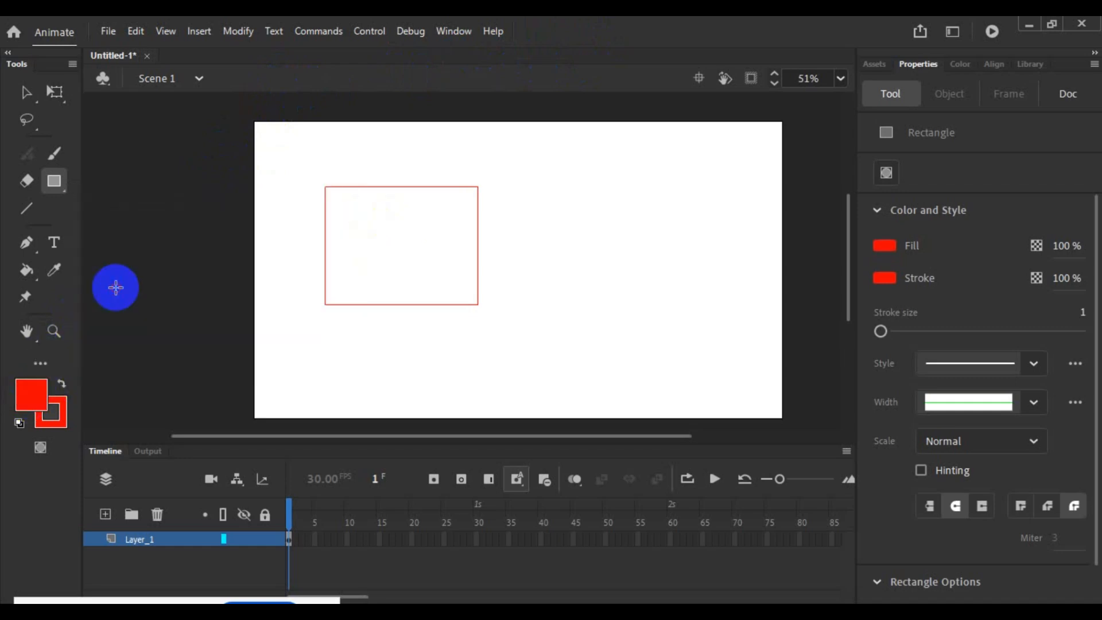
left_click(63, 406)
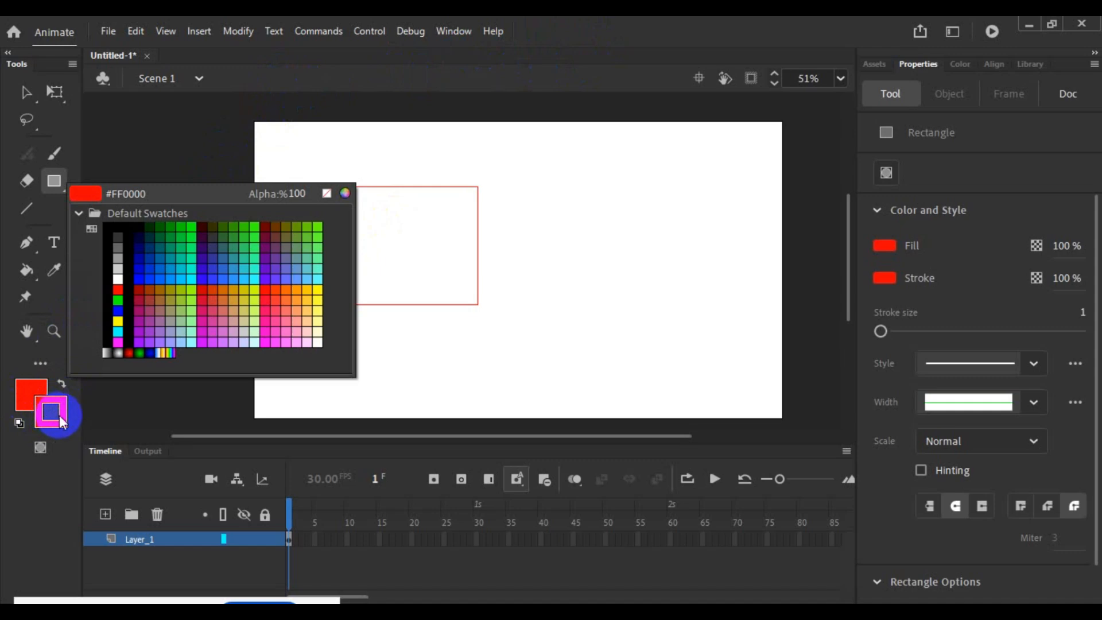
left_click(63, 416)
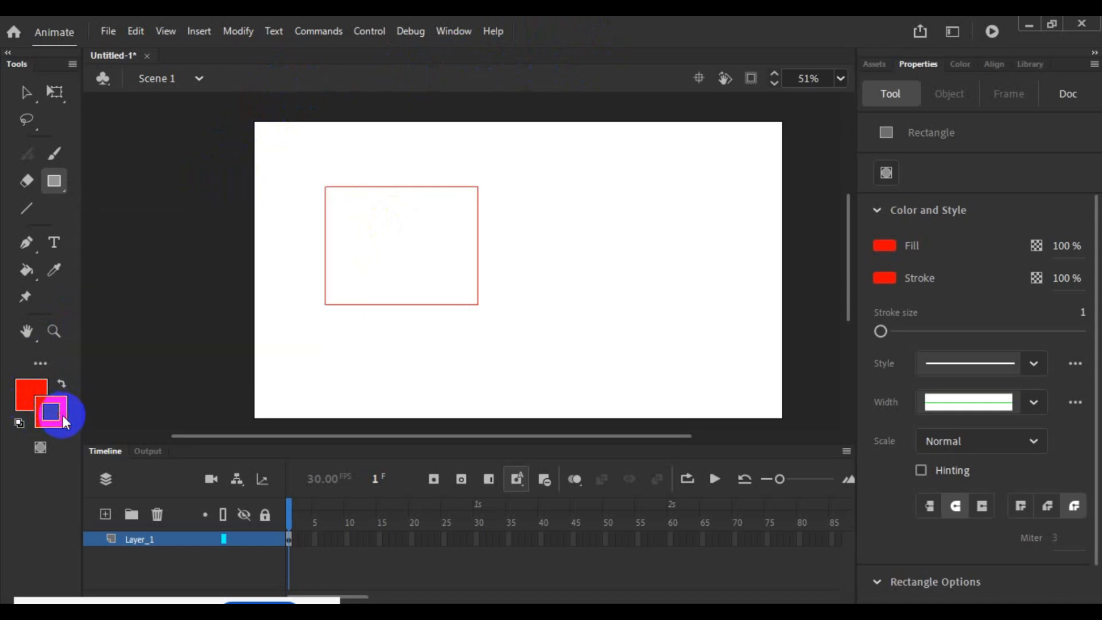
left_click(65, 416)
mouse_move(66, 422)
left_mouse_down()
mouse_move(109, 319)
mouse_move(175, 279)
mouse_move(142, 281)
mouse_move(190, 300)
mouse_move(212, 270)
mouse_move(154, 271)
mouse_move(204, 289)
mouse_move(109, 305)
left_mouse_up()
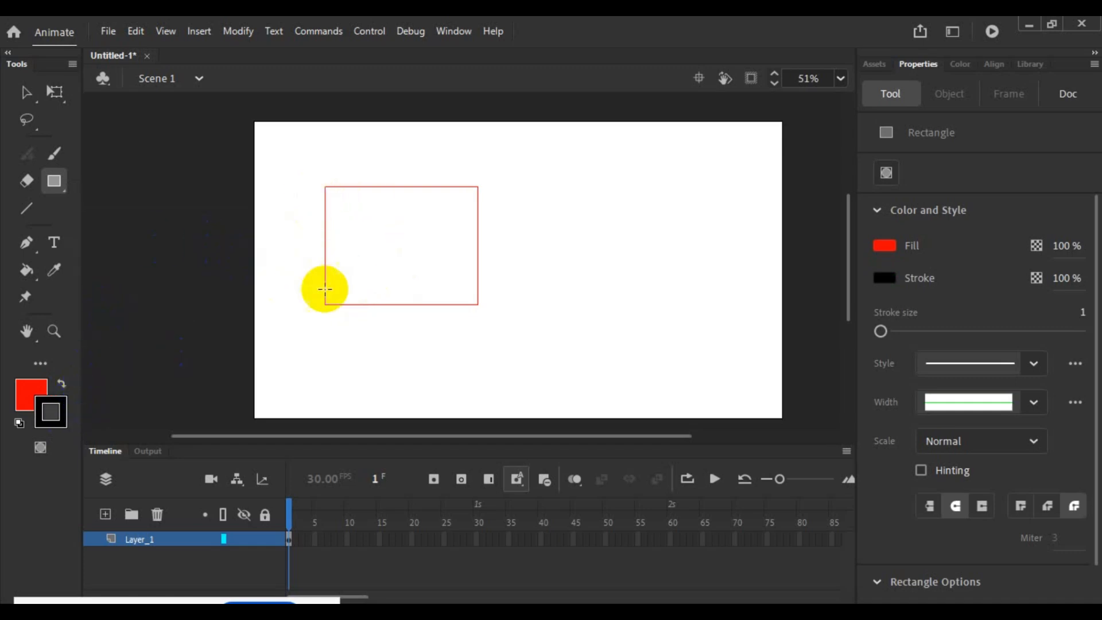
- Fill the white rectangle with red using the Paint Bucket tool and clear the selection
left_click(26, 92)
left_click(400, 245)
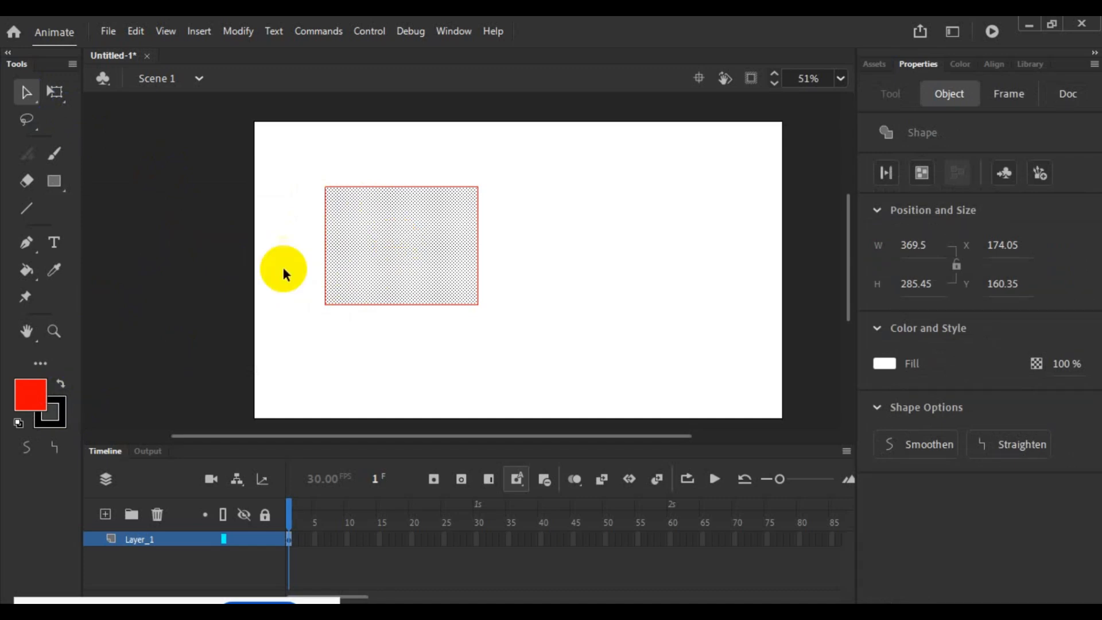
left_click(25, 269)
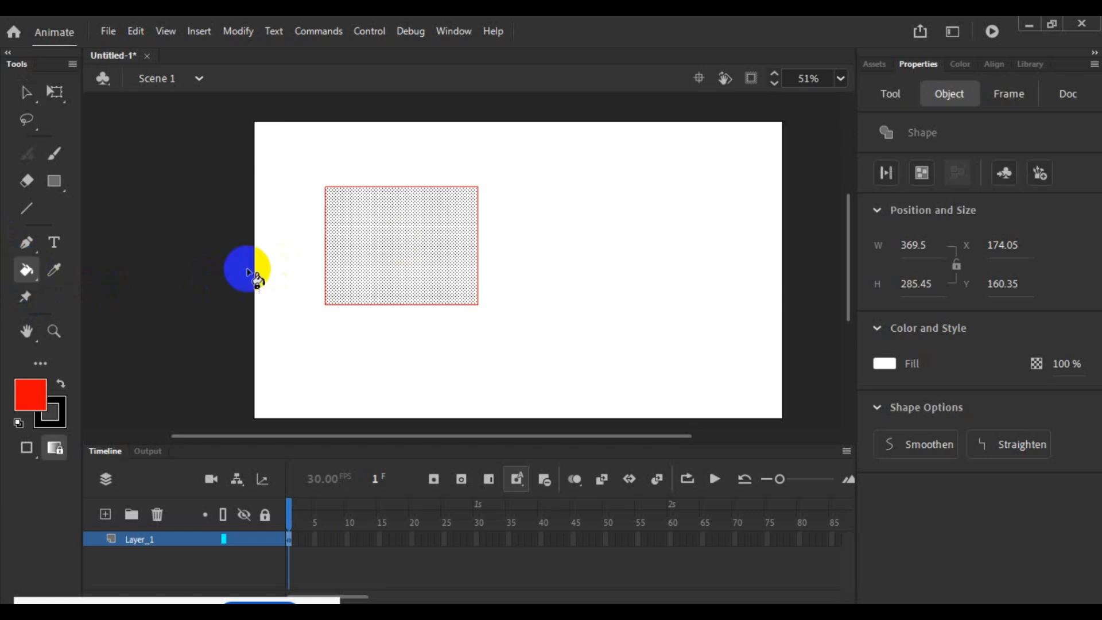
left_click(417, 261)
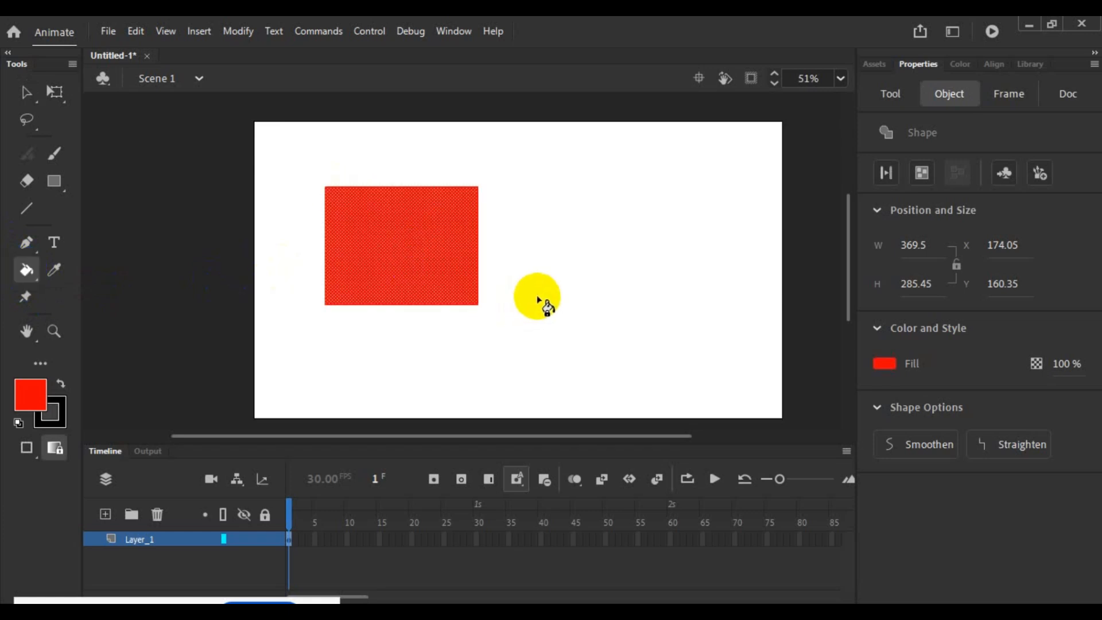
left_click(26, 92)
left_click(532, 248)
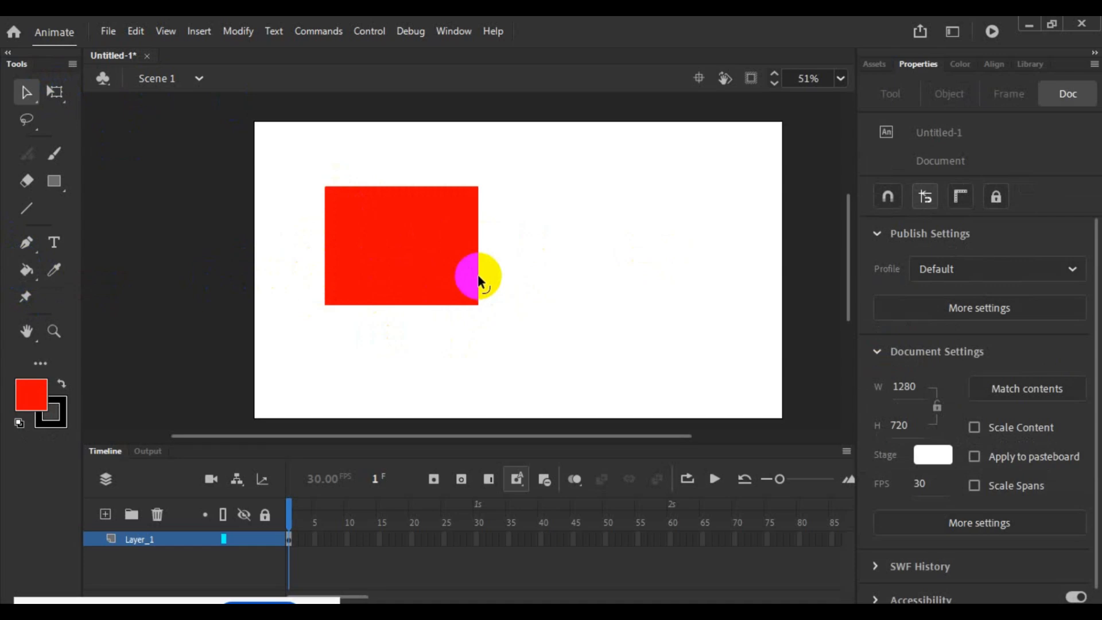
- Select the rectangle's entire outline, change its stroke colour to dark blue #000099, and clear the selection
left_click(479, 281)
left_click(491, 269)
left_click(477, 274)
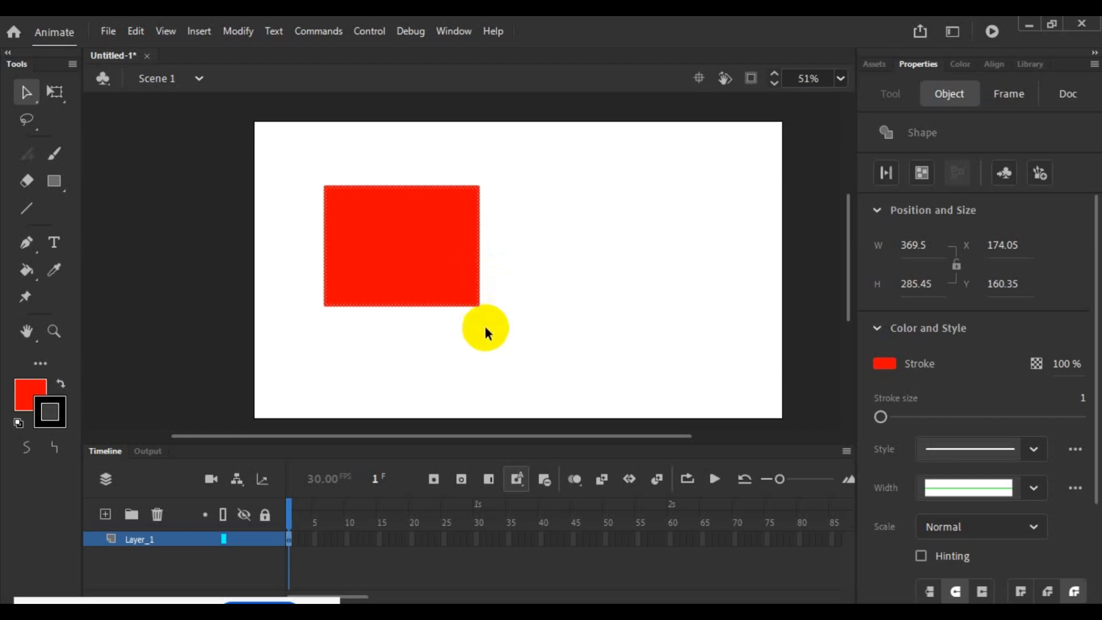
left_click(62, 420)
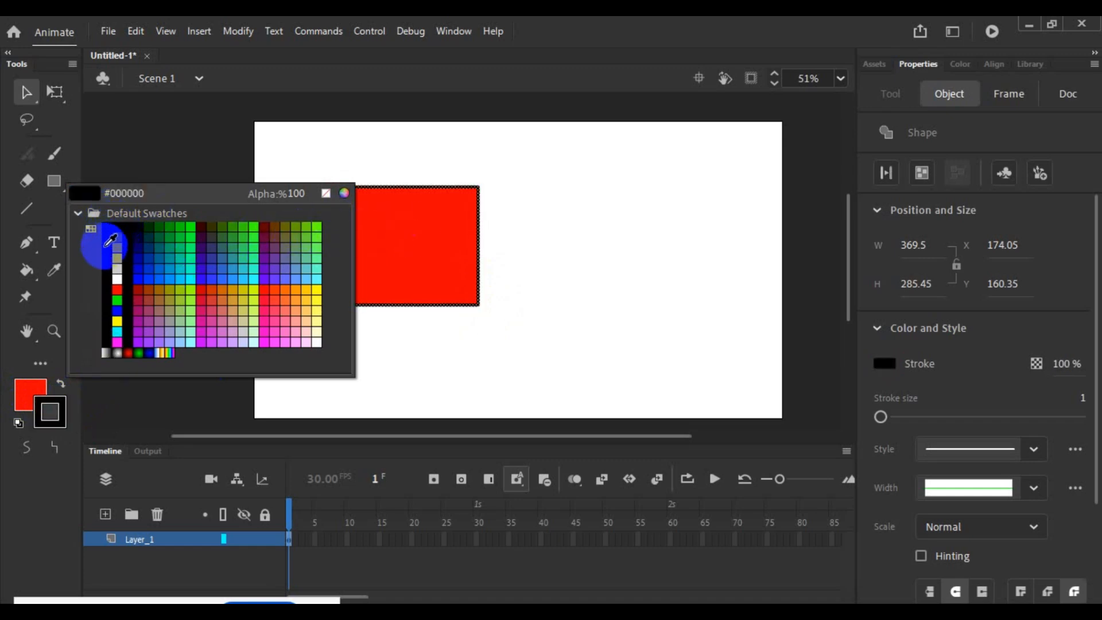
left_click(144, 254)
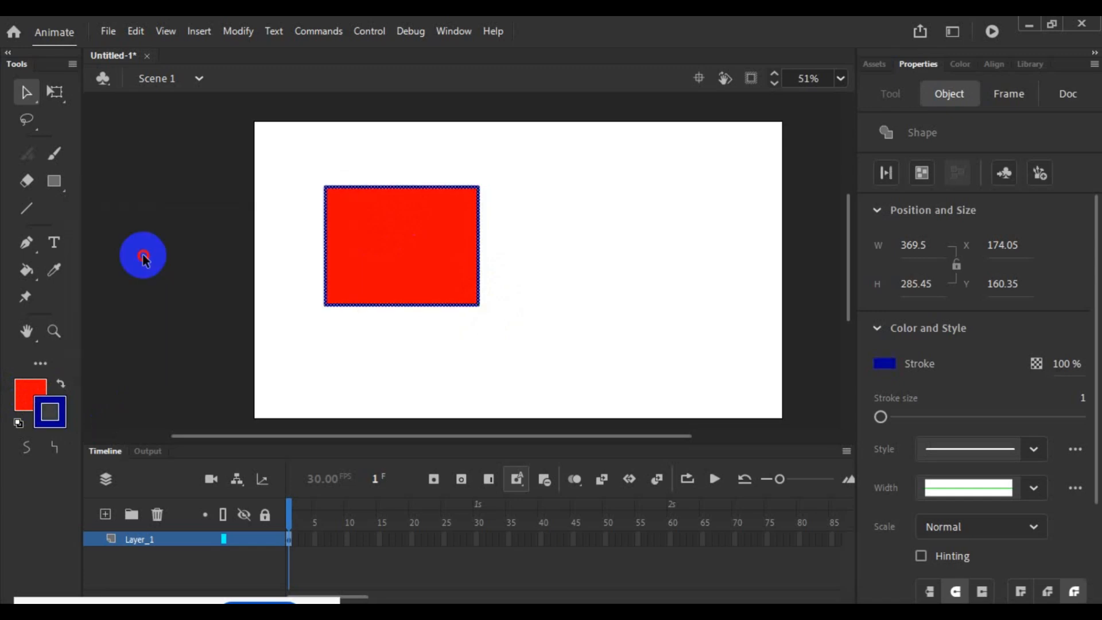
left_click(272, 244)
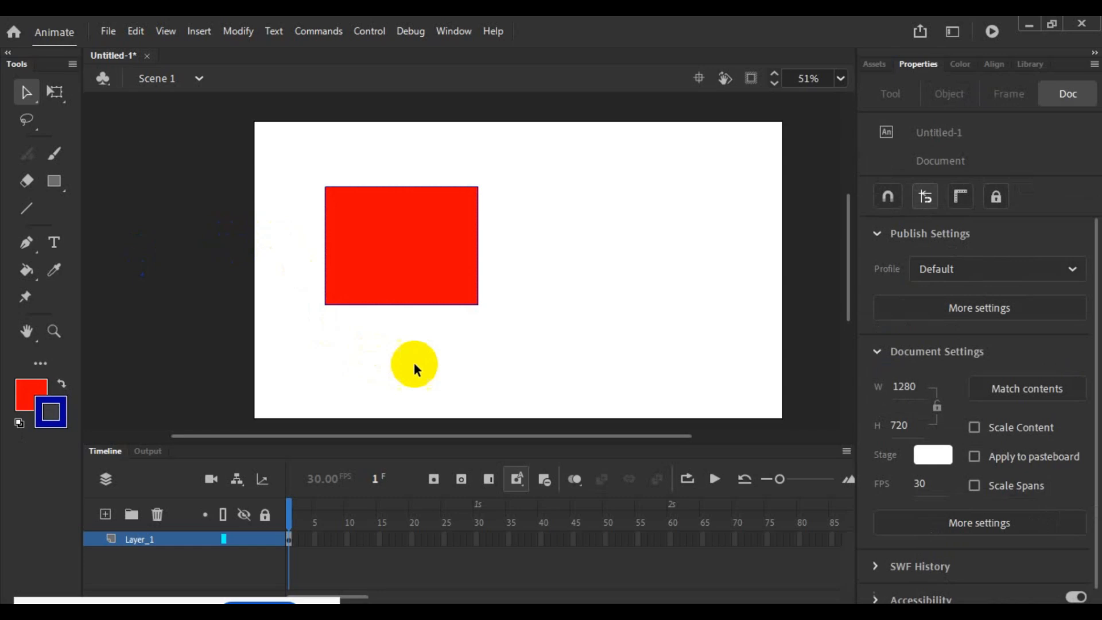
- Select the blue outline, capture its properties area in a screenshot overlay, and discard the capture
double_click(478, 302)
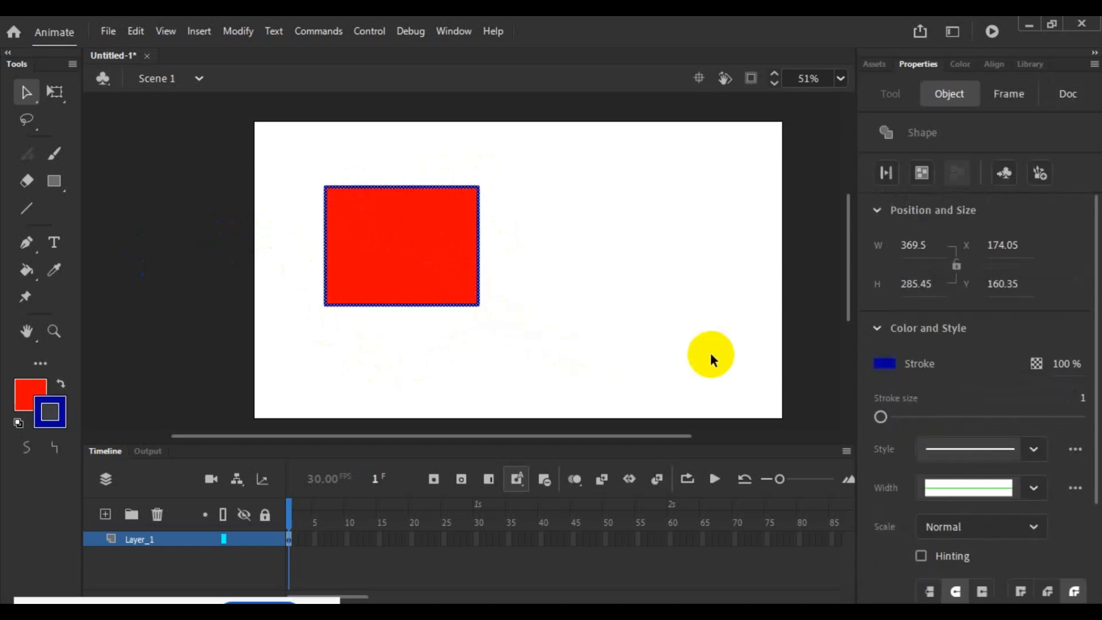
key("Print")
mouse_move(811, 24)
left_mouse_down()
mouse_move(1080, 602)
mouse_move(971, 309)
mouse_move(1086, 548)
mouse_move(1079, 596)
left_mouse_up()
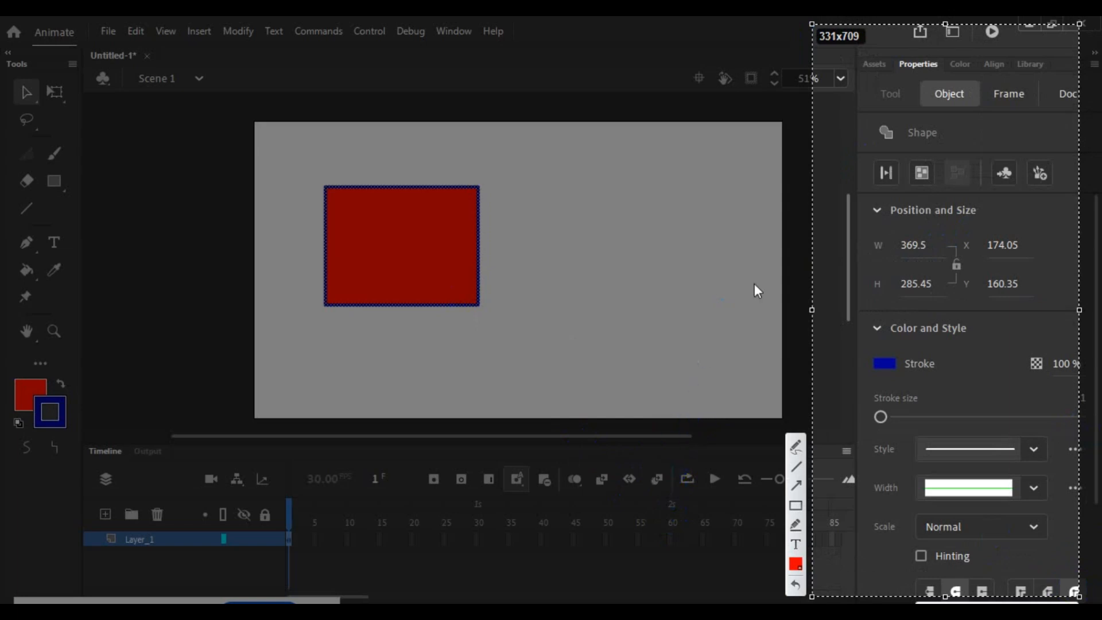
key("Escape")
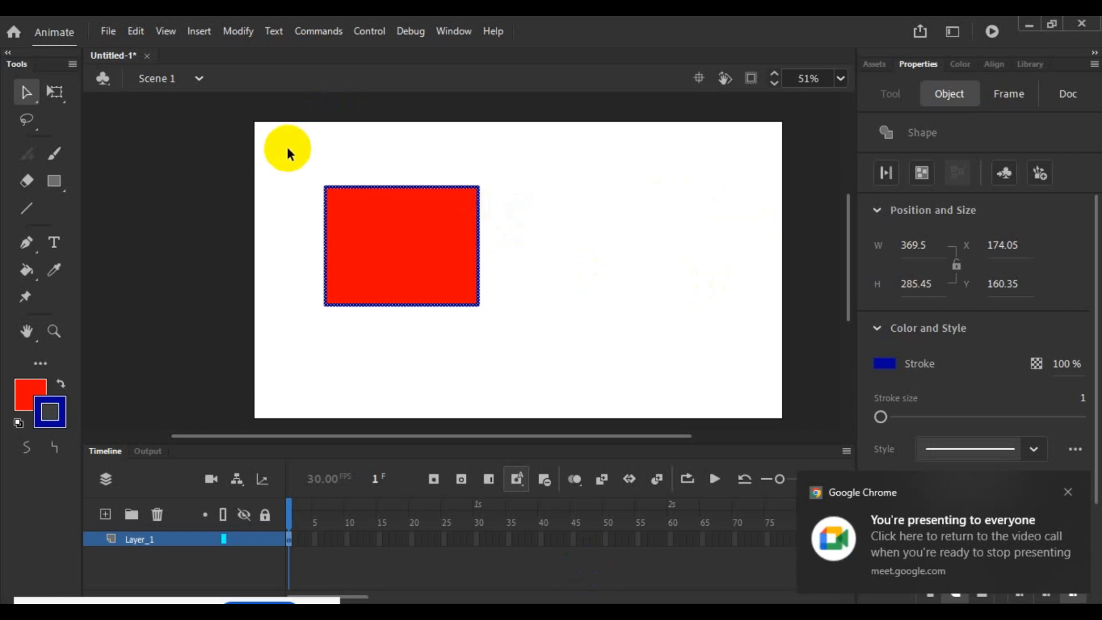
- Select the whole rectangle with a marquee, then only its red fill, to compare their properties, and clear the selection
left_click_drag(287, 151, 536, 358)
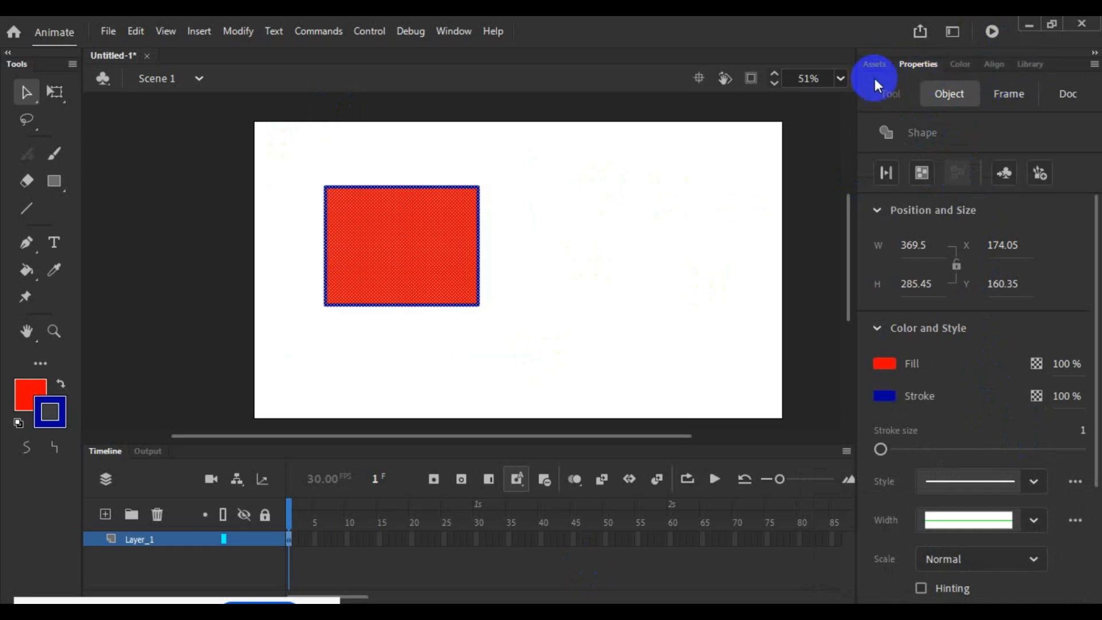
left_click(507, 249)
left_click(433, 248)
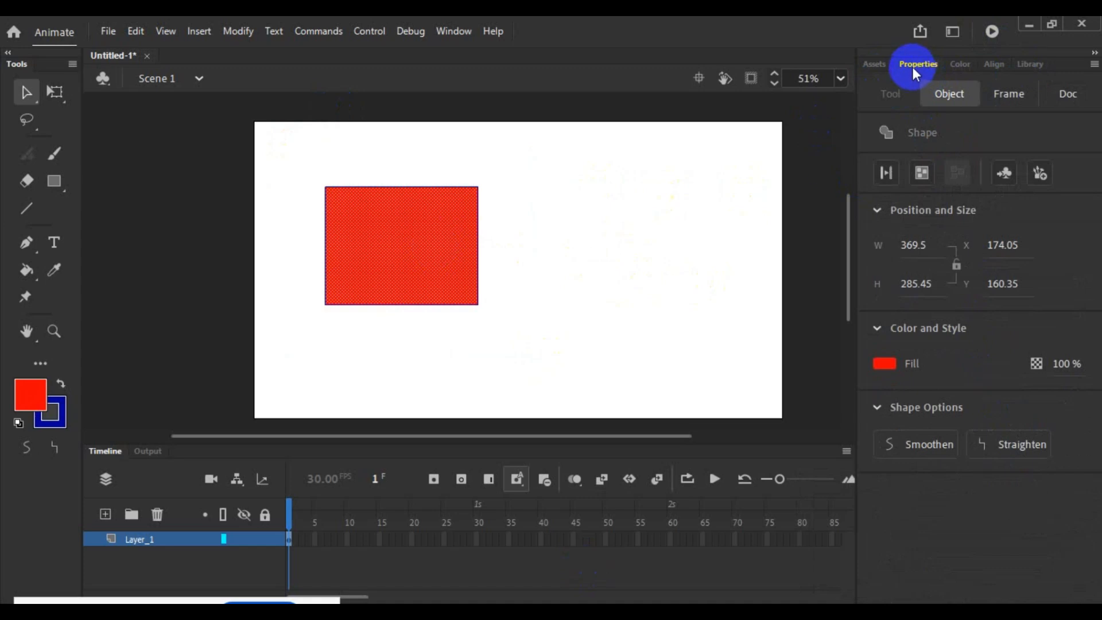
left_click(485, 275)
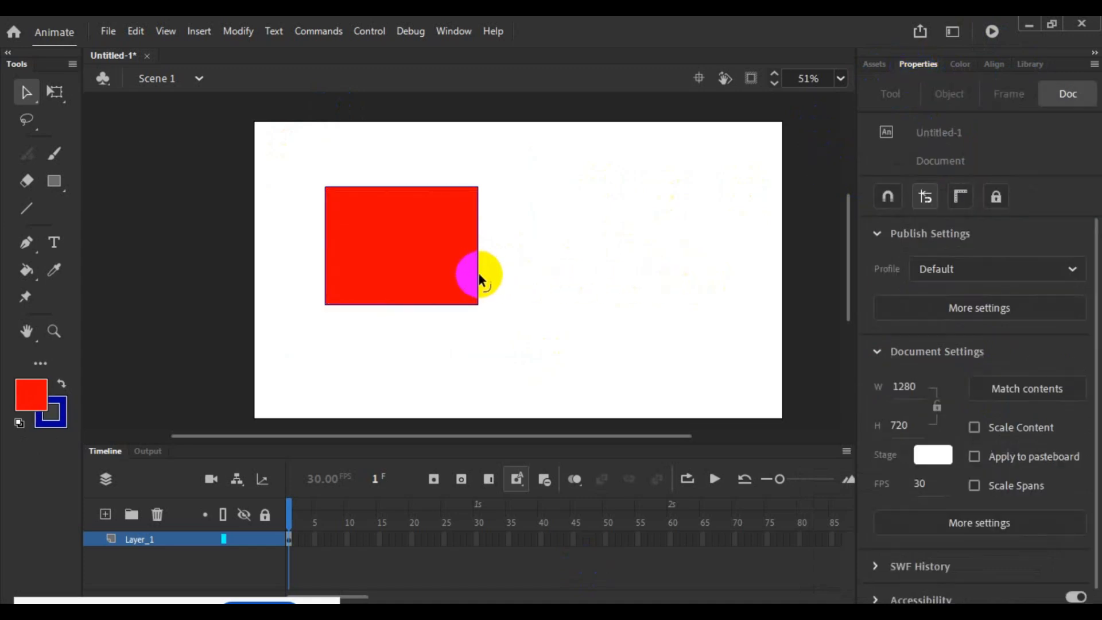
- Select the rectangle's entire outline, try a stroke size of 59, set it to 8, and clear the selection
double_click(478, 273)
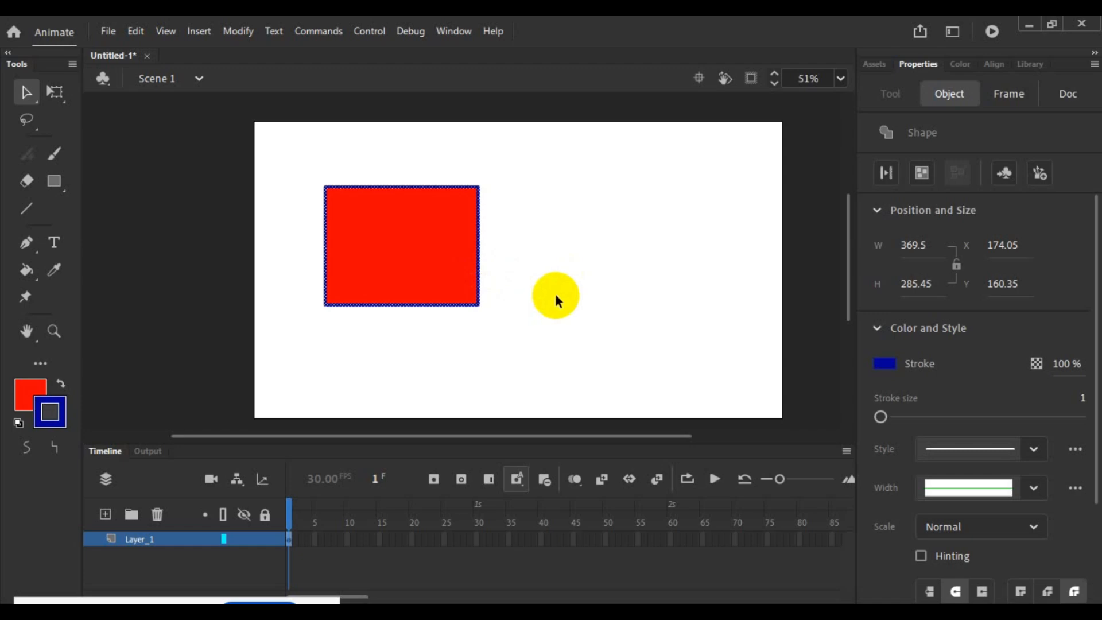
left_click(881, 417)
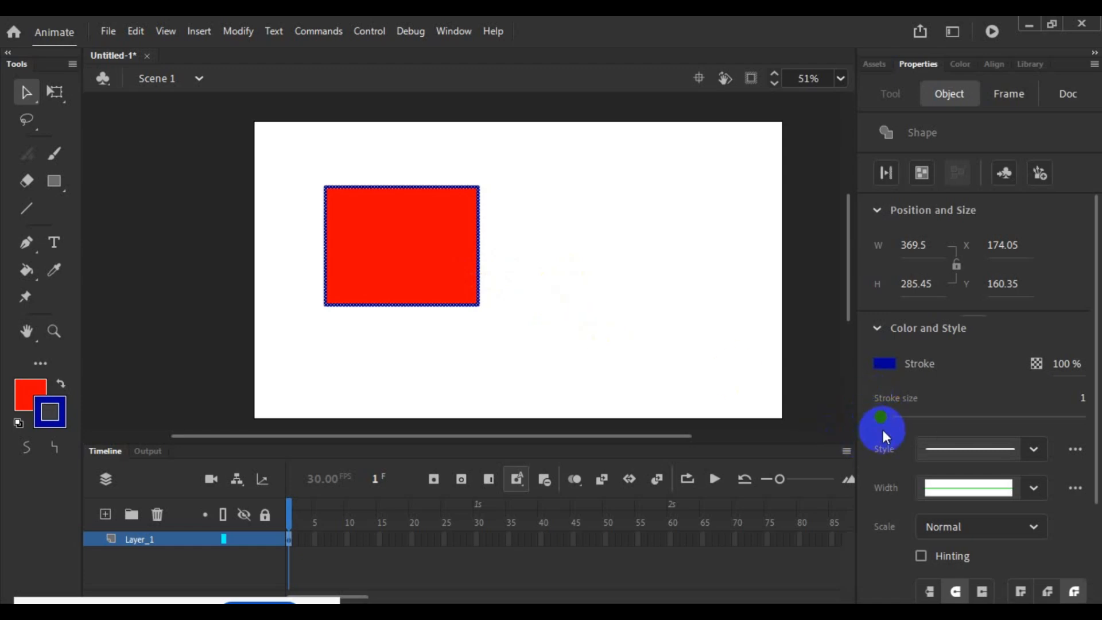
mouse_move(881, 418)
left_mouse_down()
mouse_move(976, 425)
mouse_move(901, 429)
mouse_move(996, 425)
mouse_move(921, 420)
mouse_move(989, 421)
mouse_move(924, 417)
mouse_move(939, 418)
left_mouse_up()
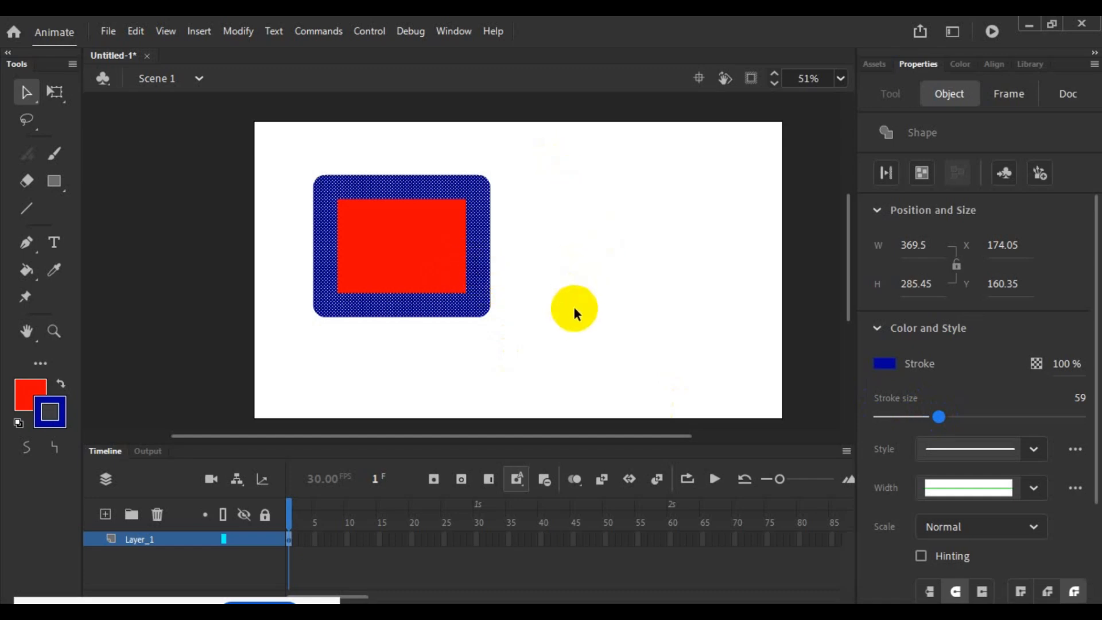
mouse_move(939, 416)
left_mouse_down()
mouse_move(1030, 419)
mouse_move(887, 417)
left_mouse_up()
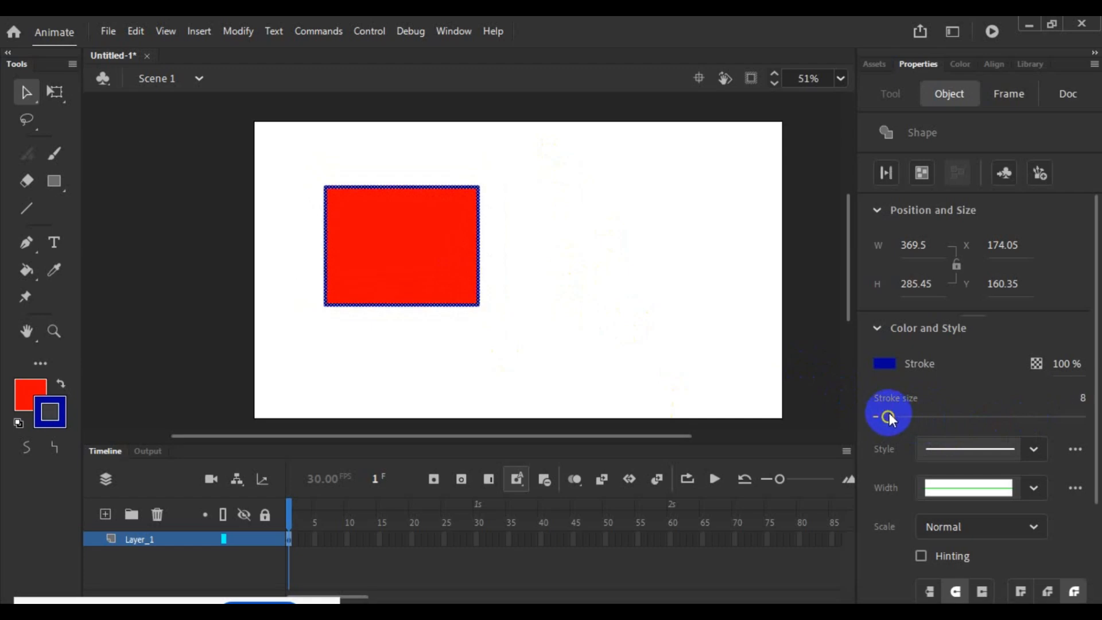
left_click(611, 274)
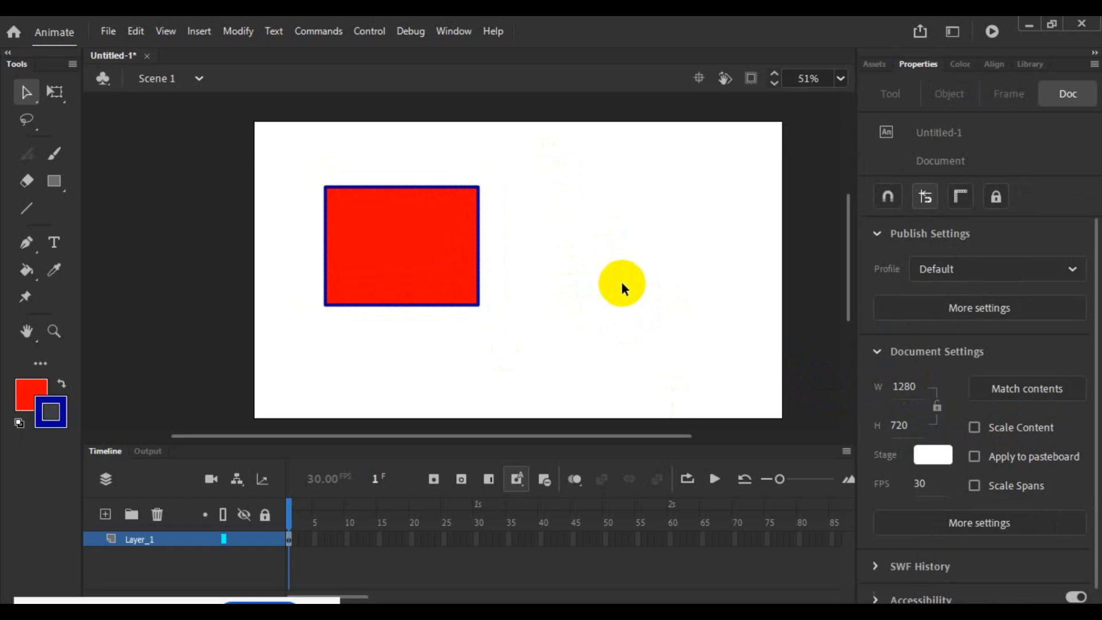
- Try an opacity of 56% on the rectangle's red fill, and restore it to 100%
left_click(436, 253)
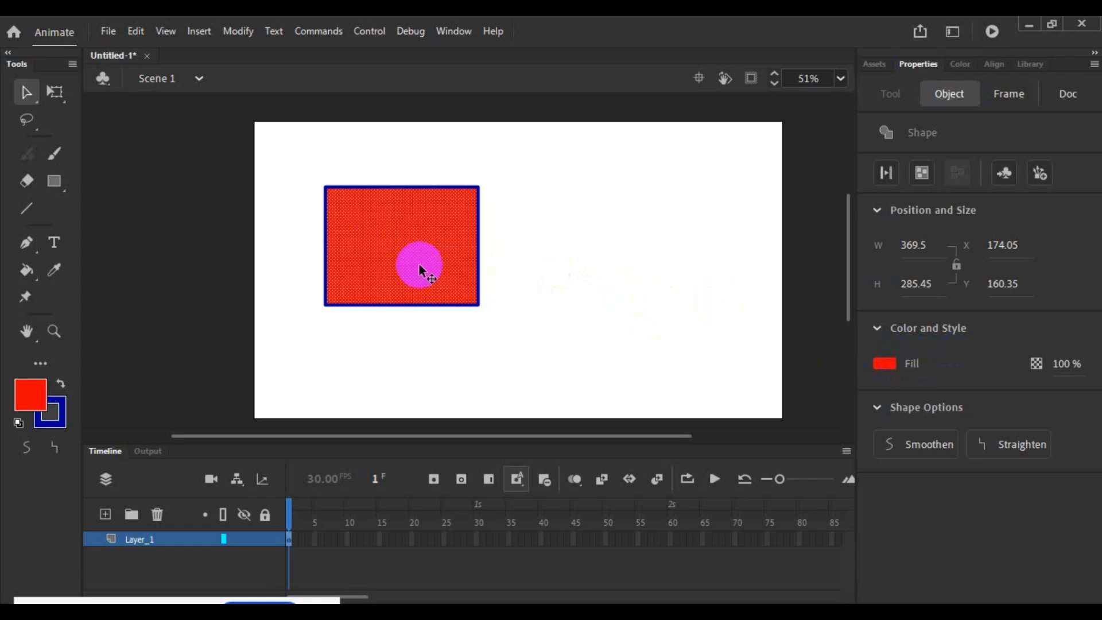
left_click(903, 364)
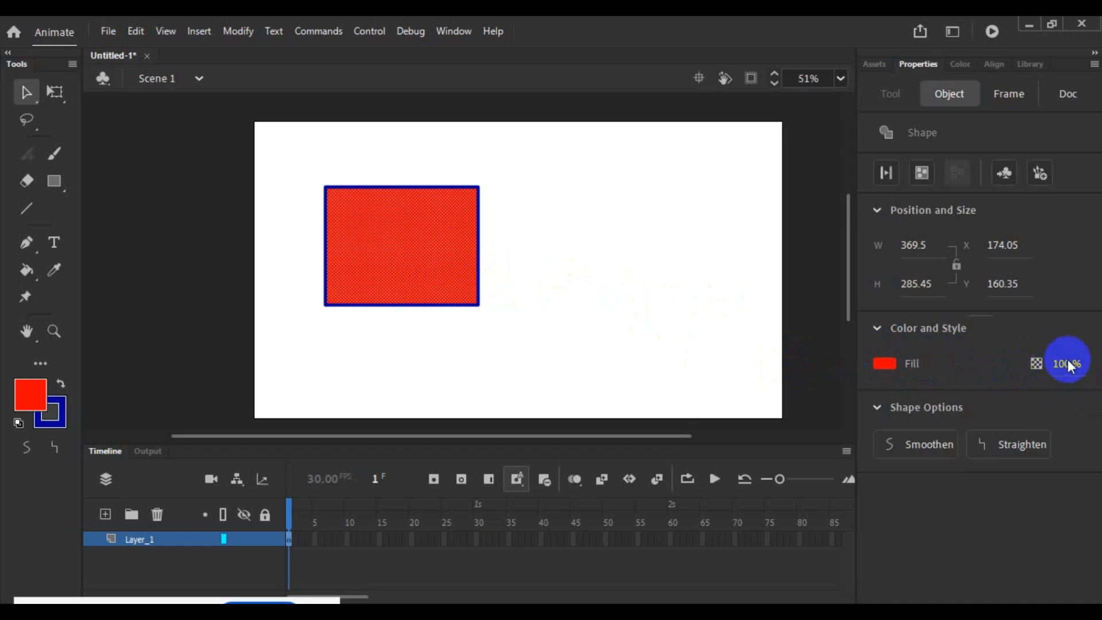
left_click_drag(1062, 362, 1031, 361)
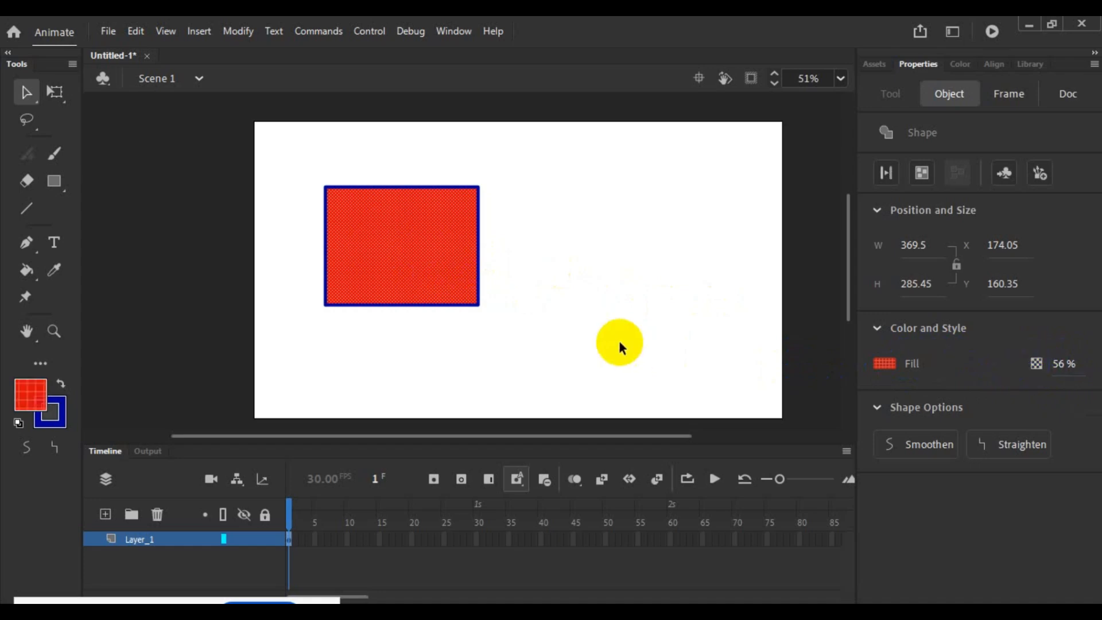
left_click(612, 341)
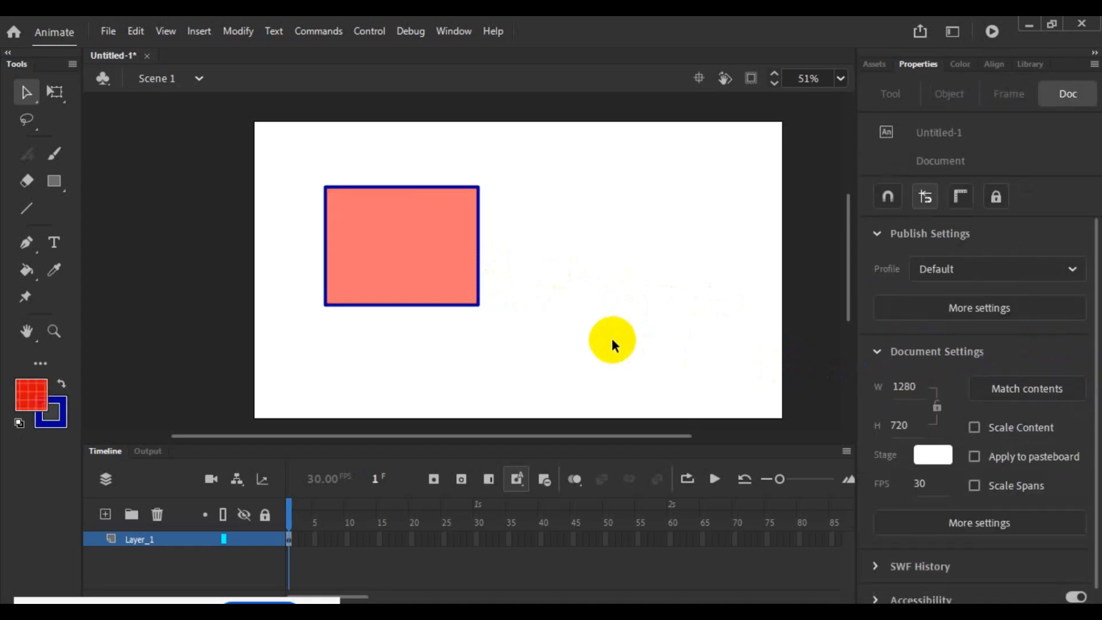
left_click(423, 266)
left_click_drag(1052, 367, 1095, 367)
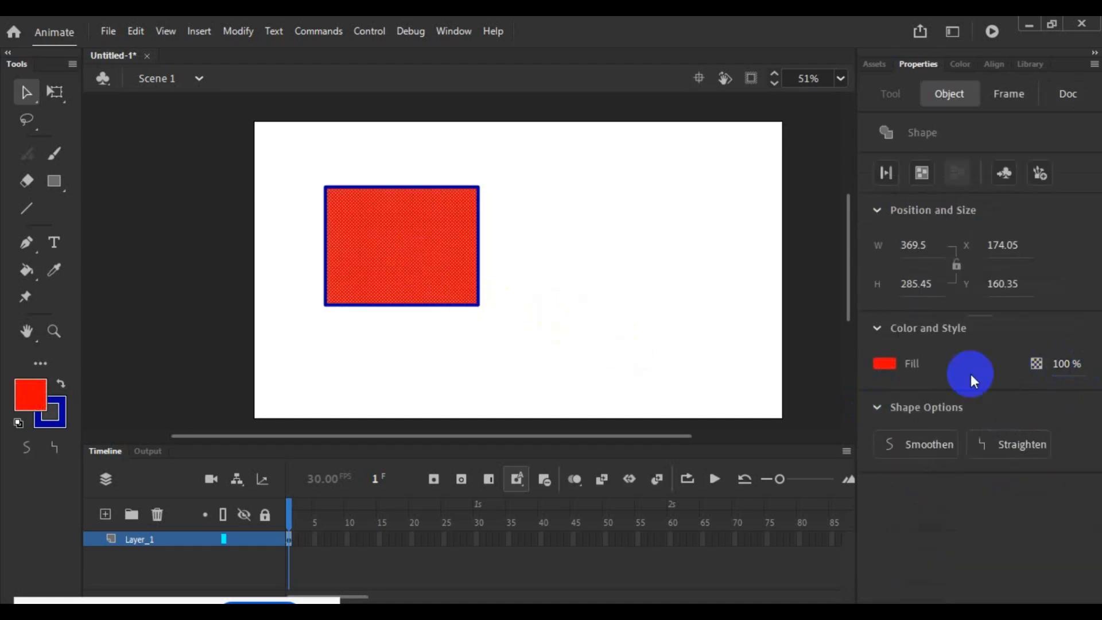
- Change the rectangle's fill to white #FFFFFF with an alpha of 55%, and clear the selection
left_click(26, 407)
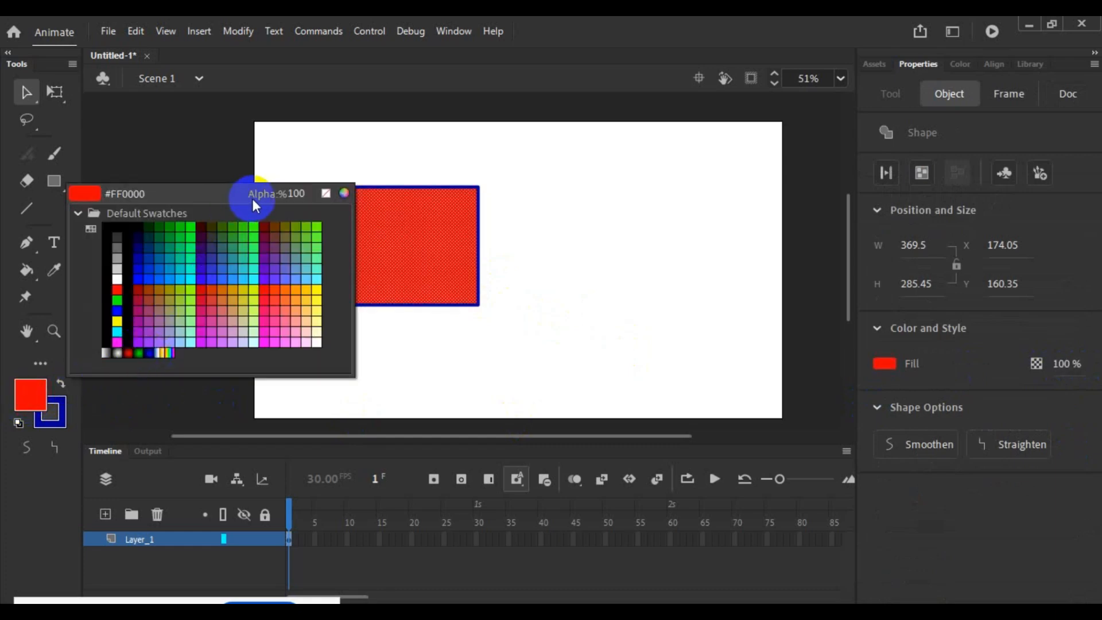
left_click(392, 371)
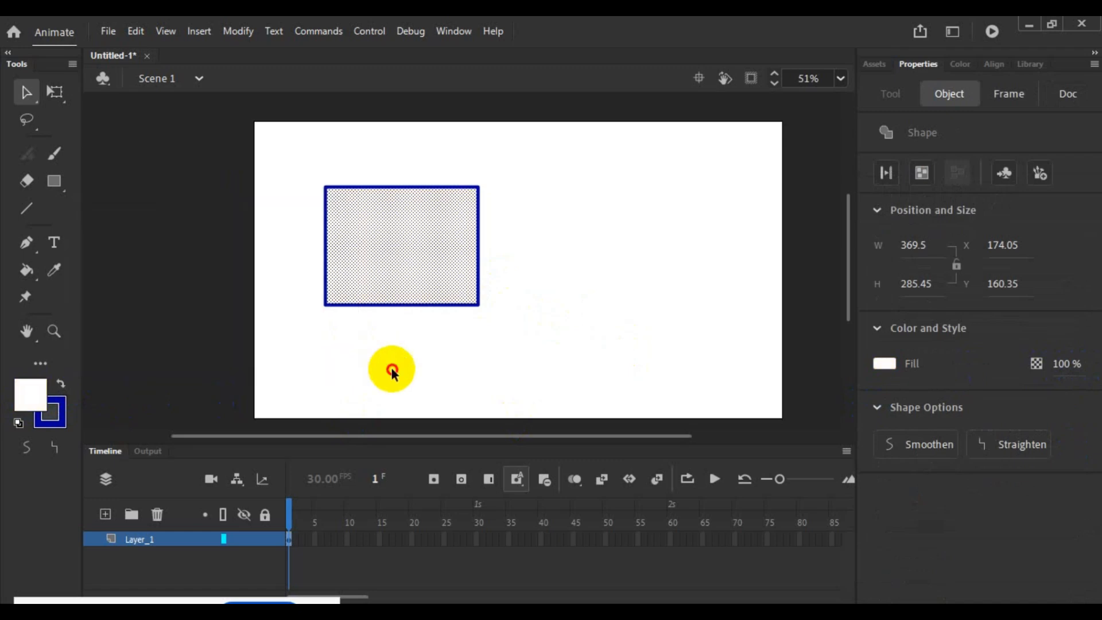
left_click(40, 395)
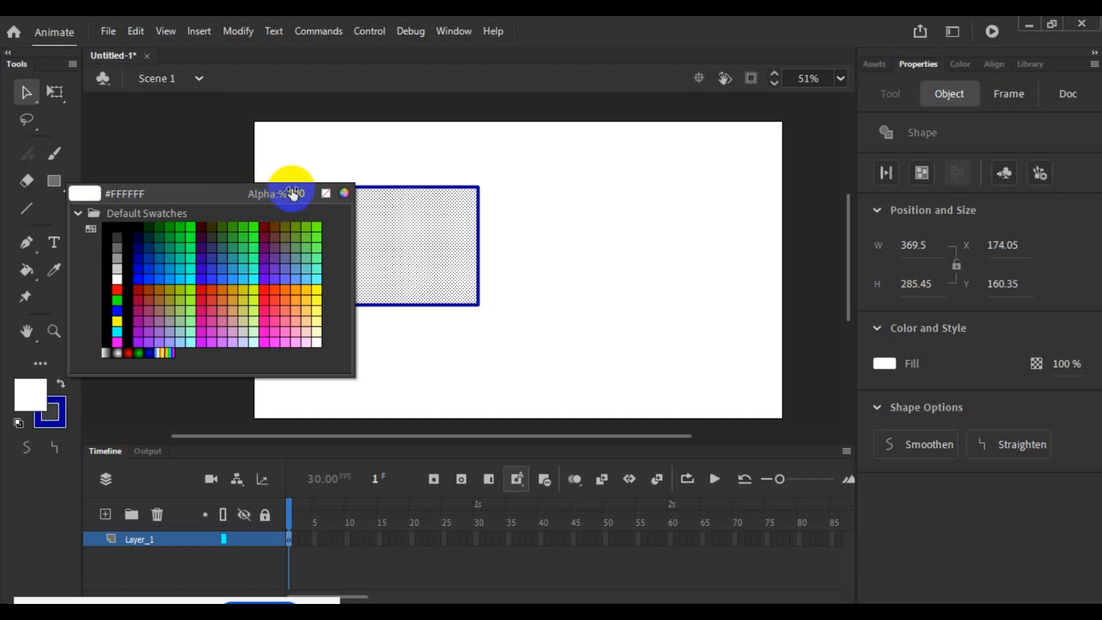
left_click_drag(293, 194, 259, 195)
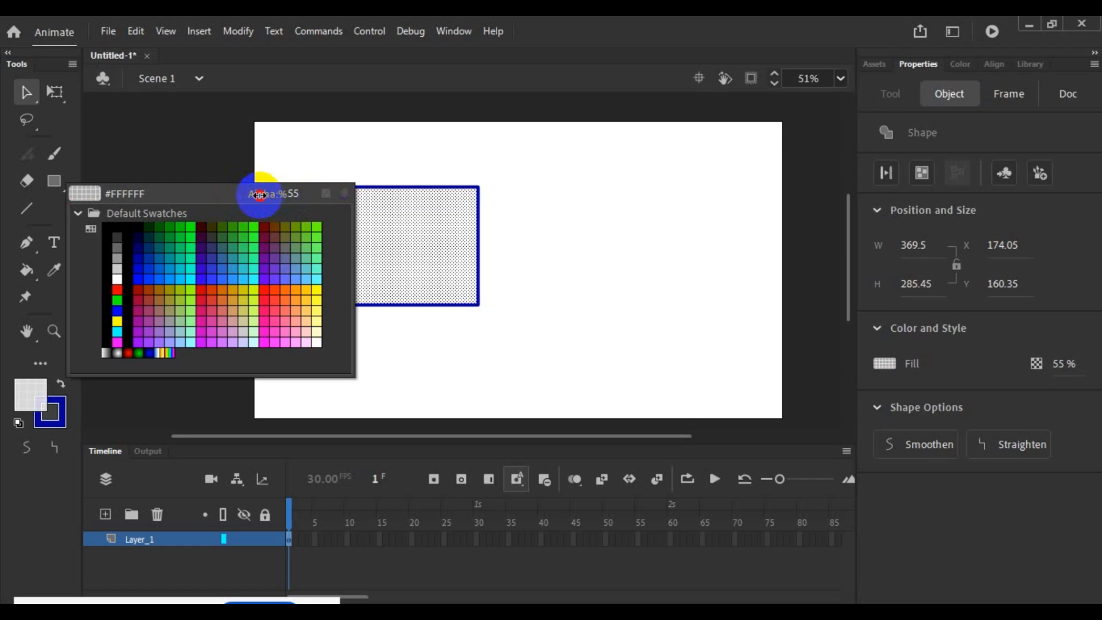
left_click(466, 338)
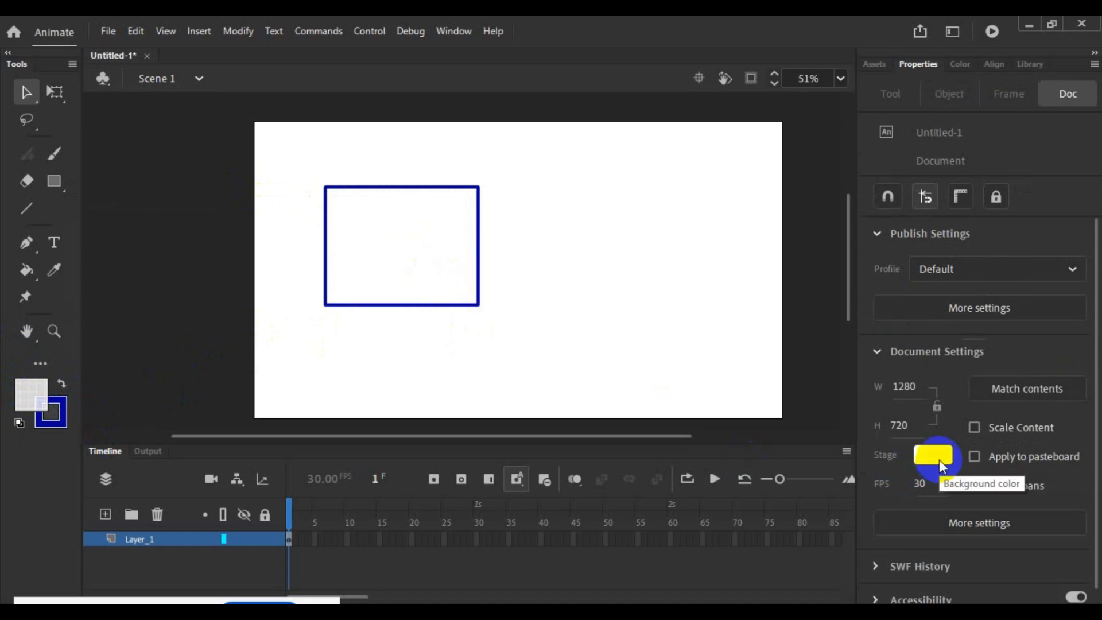
- Fill the rectangle with light green #99CC66 at 55% alpha using the Paint Bucket
left_click(30, 394)
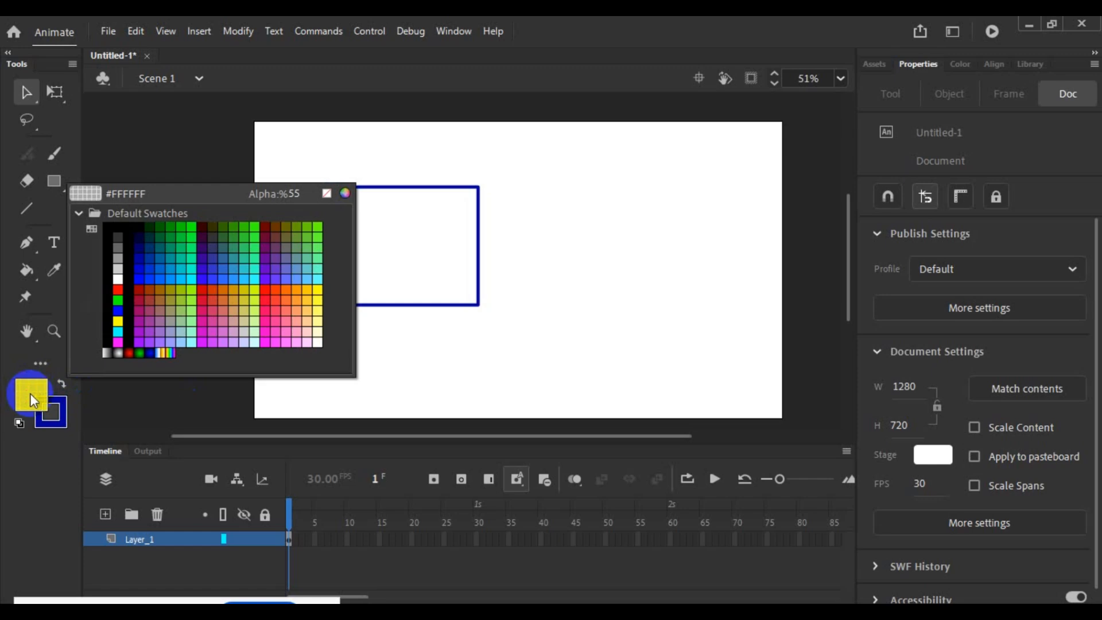
left_click(185, 307)
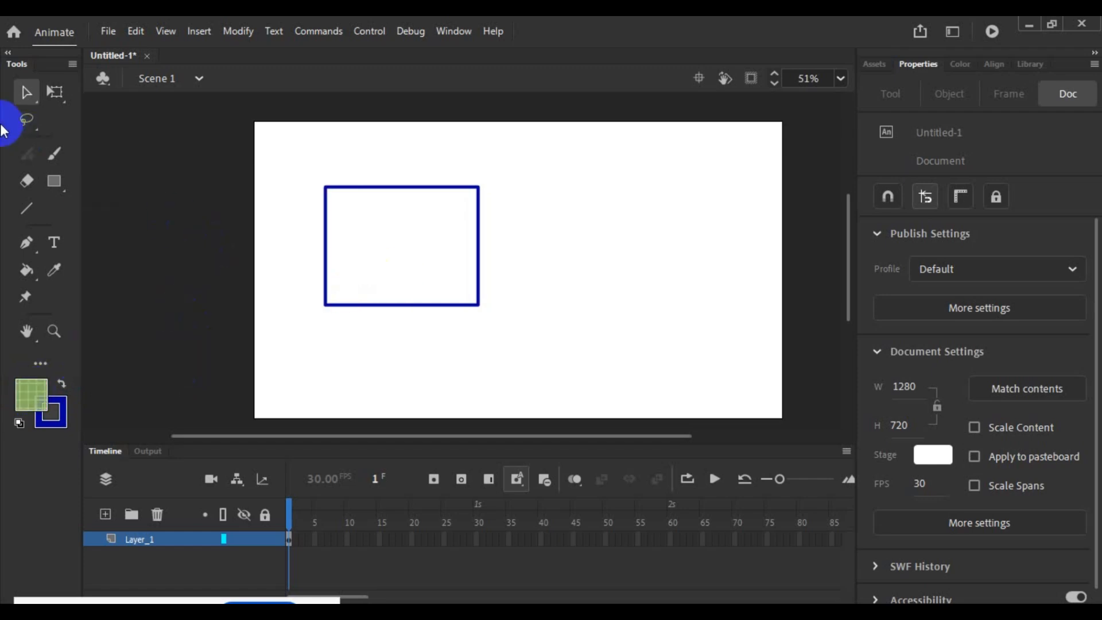
left_click(26, 270)
left_click(411, 256)
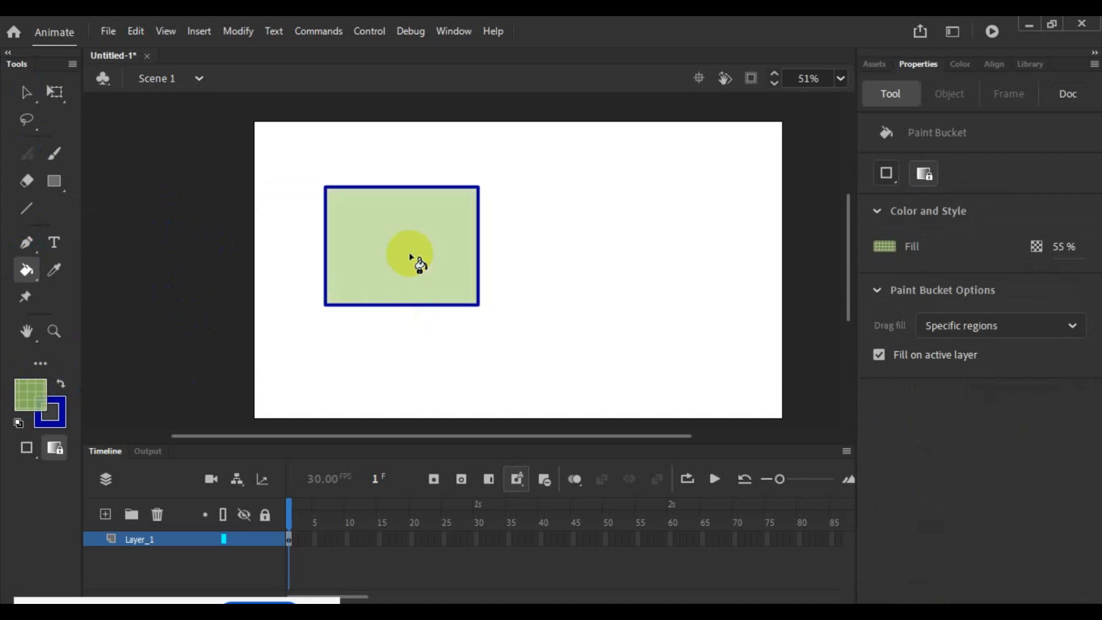
- Set the fill colour to a bright green with 100% alpha and refill the rectangle with the Paint Bucket
left_click(28, 394)
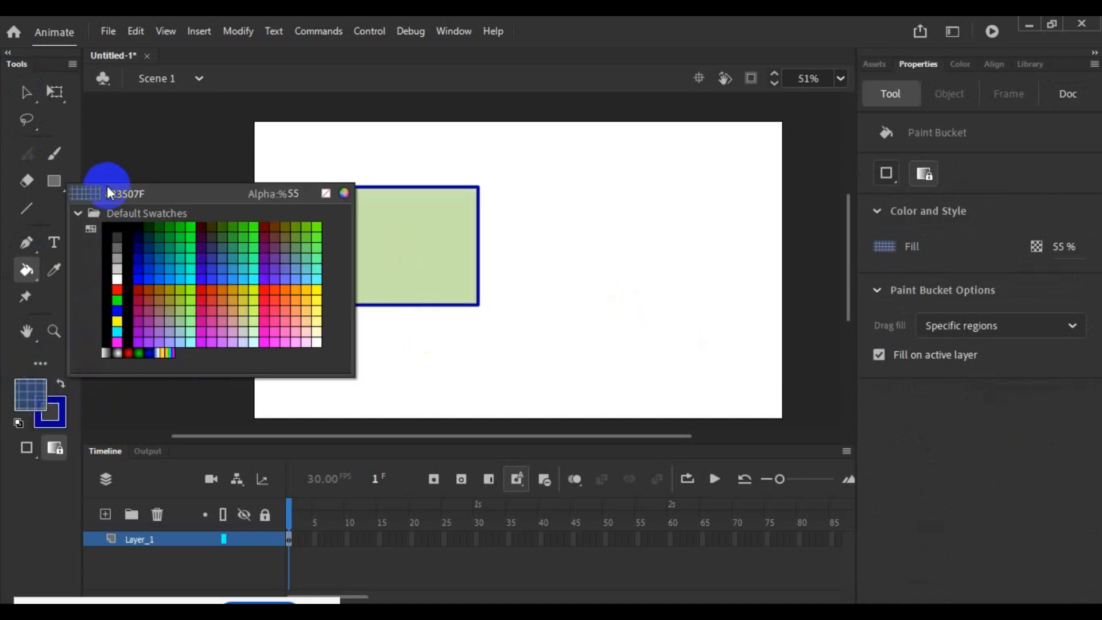
left_click(293, 194)
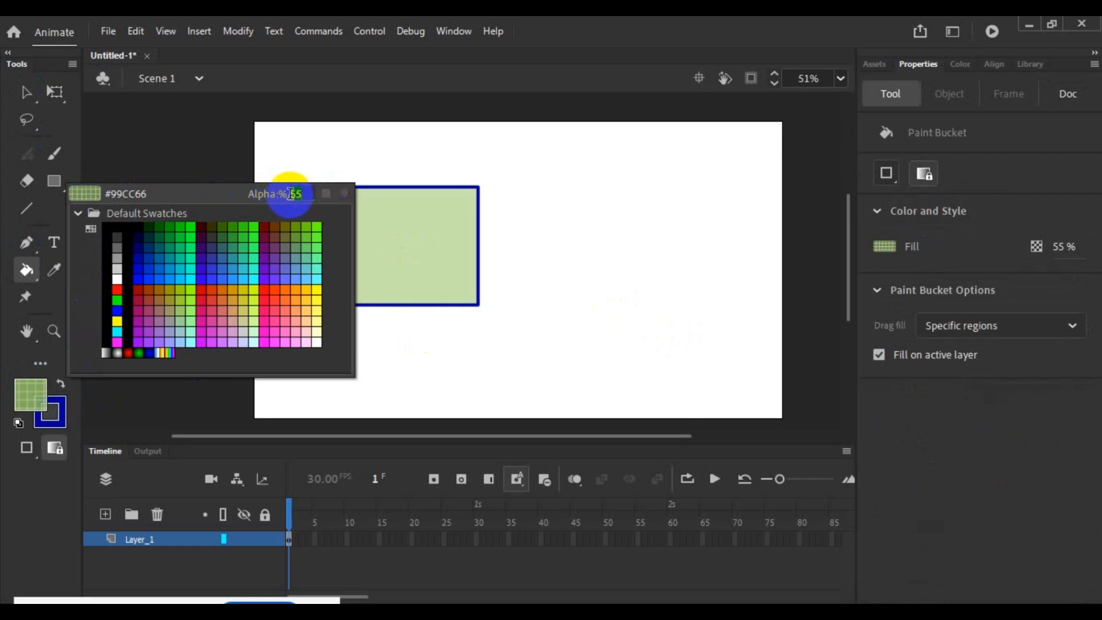
type("100")
left_click(398, 357)
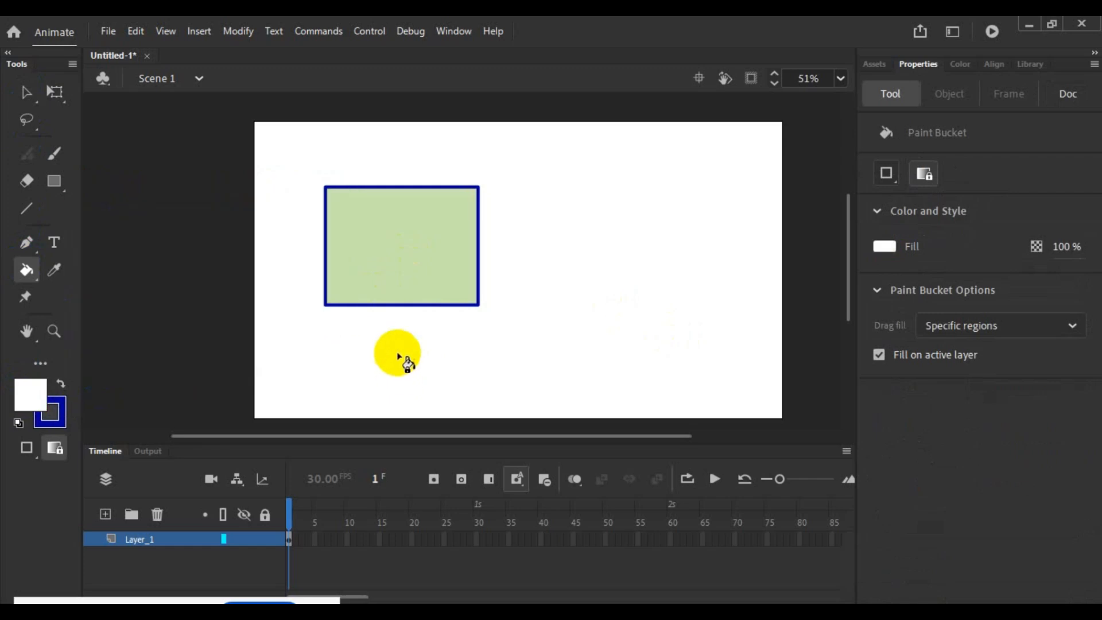
left_click(30, 395)
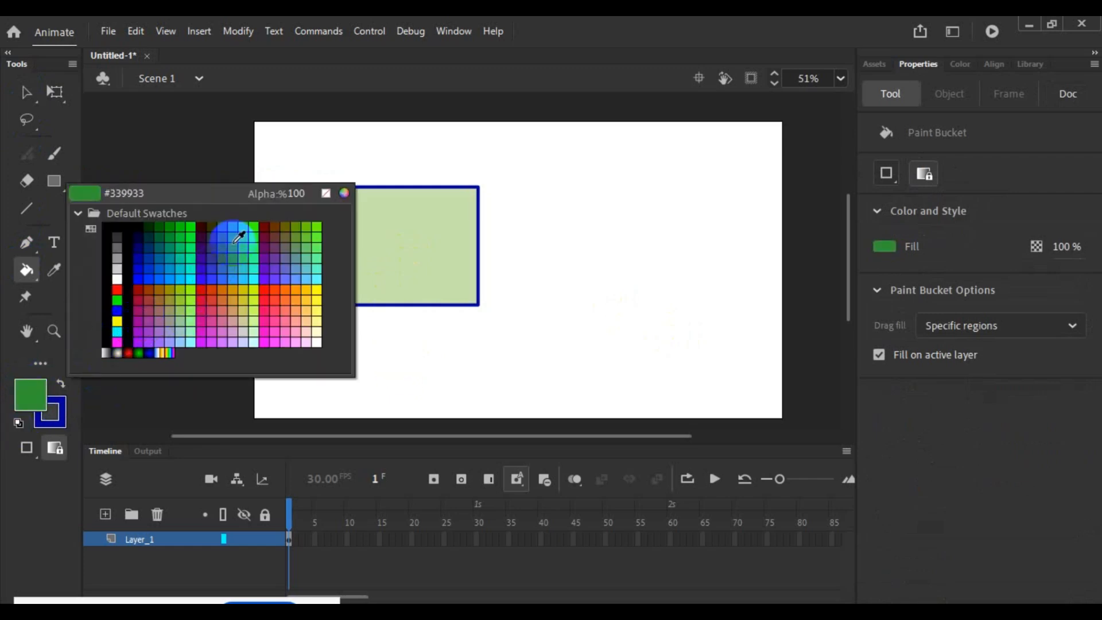
left_click(234, 241)
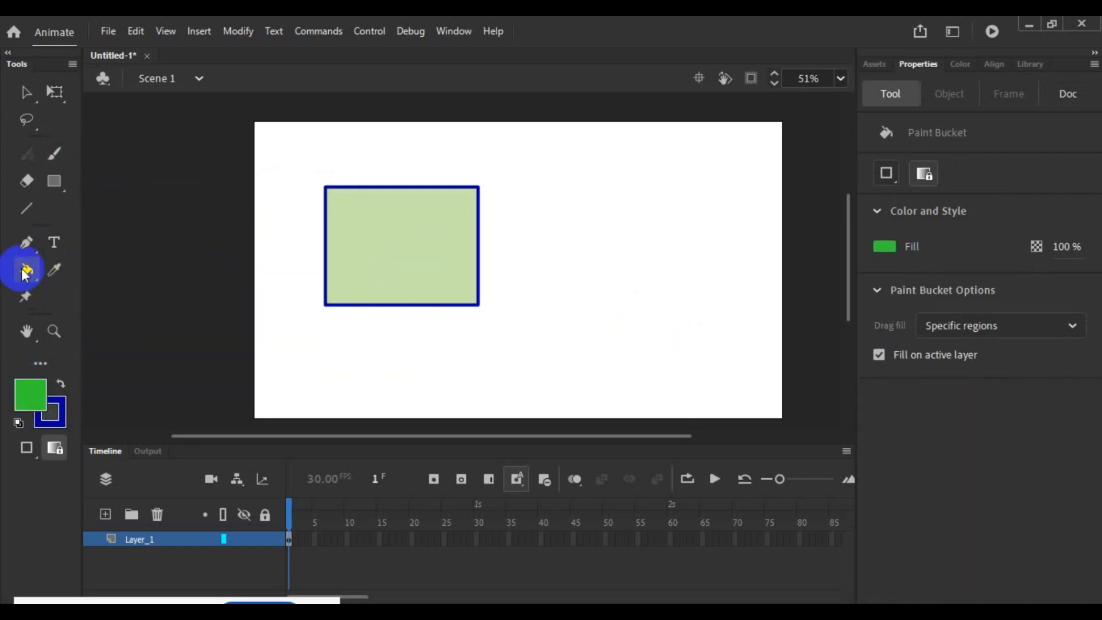
left_click(397, 247)
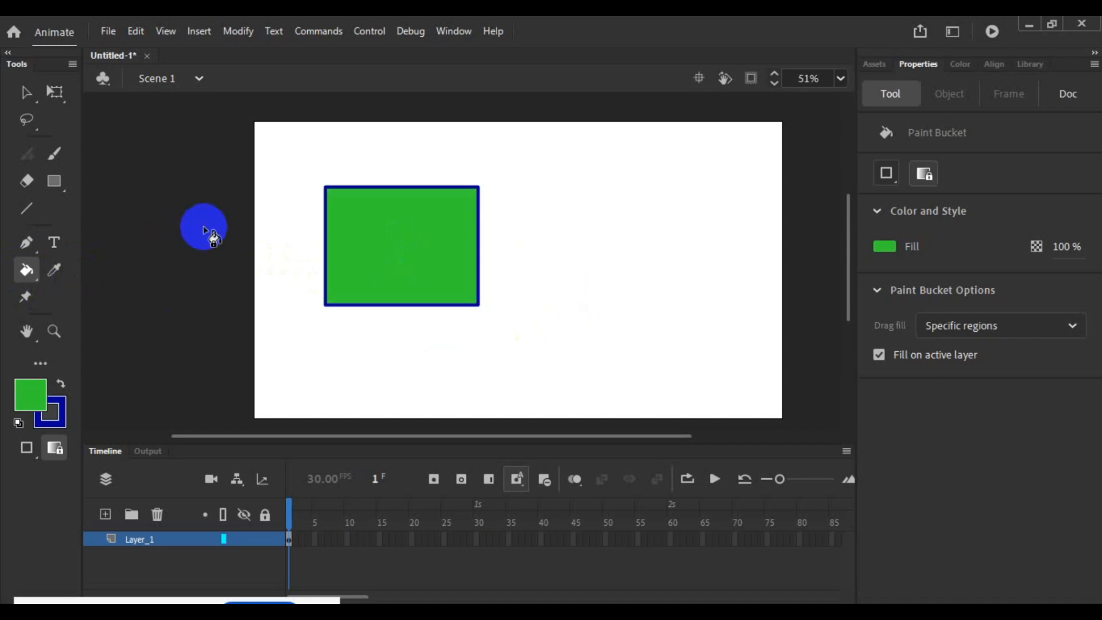
- Select the green rectangle's outline with the Subselection tool to show its corner anchor points
left_click(26, 93)
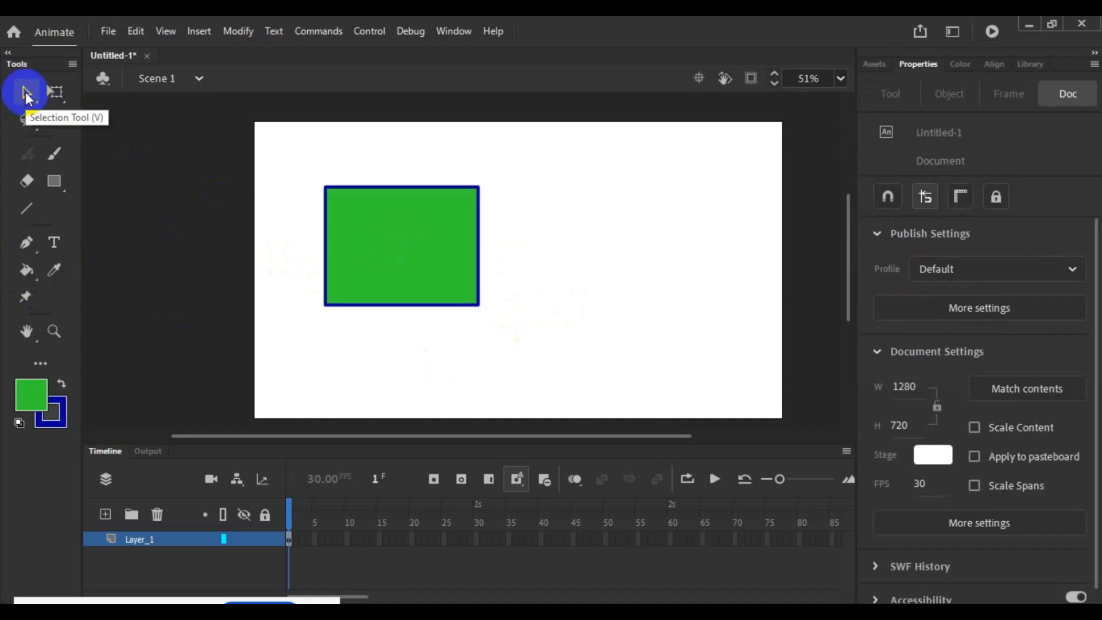
left_click(27, 94)
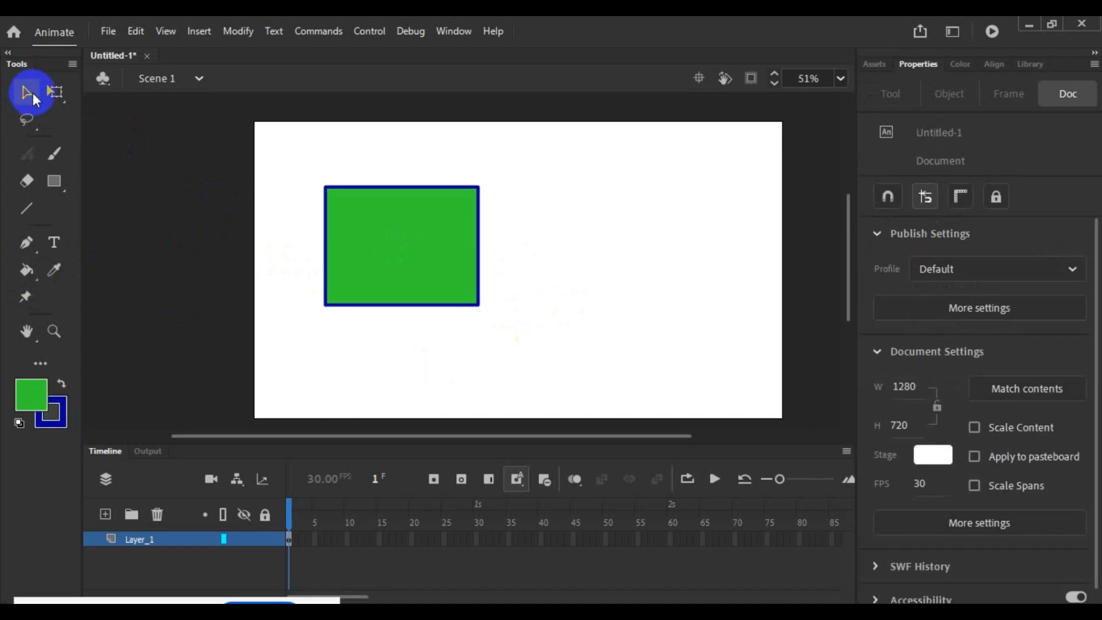
left_click_drag(33, 94, 95, 117)
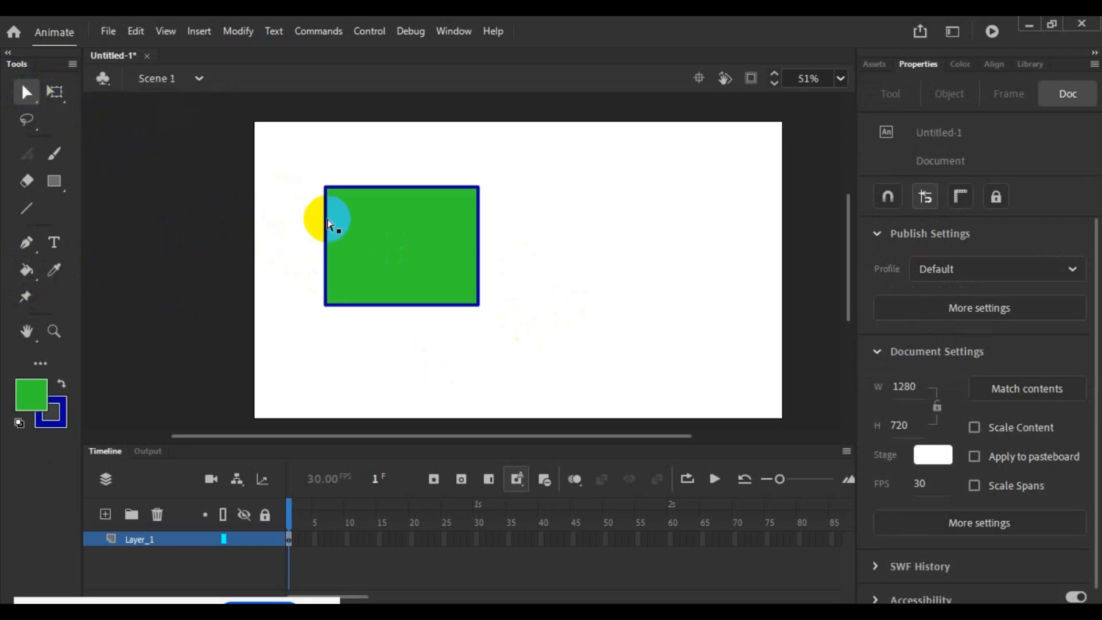
left_click(330, 224)
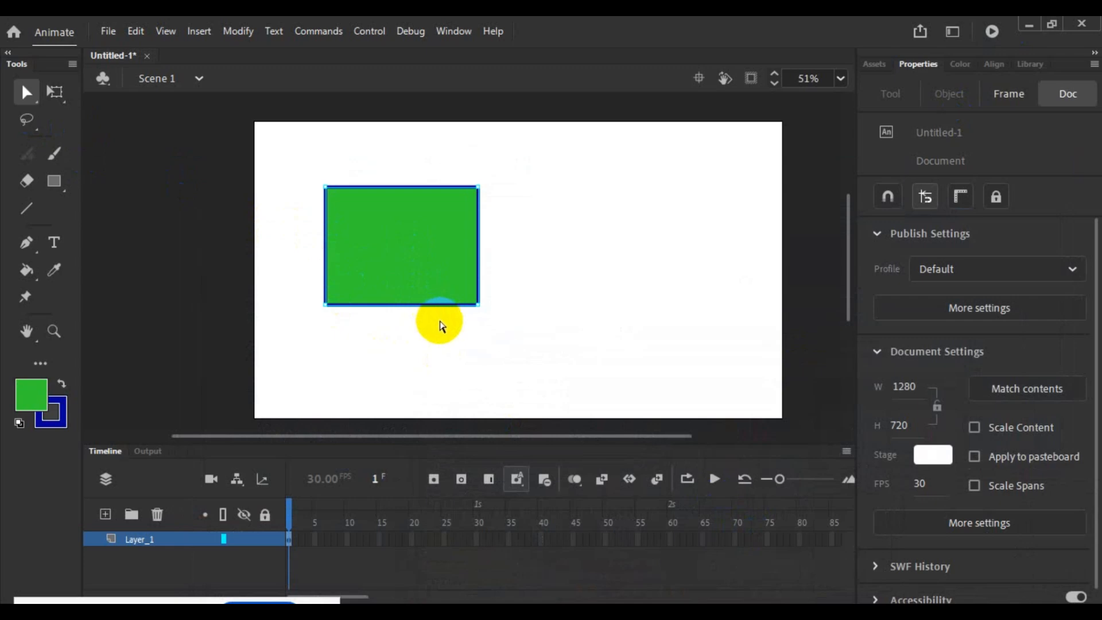
- Pull the rectangle's upper-right and upper-left anchor points outward to form an irregular four-sided shape, and clear the selection
key("q")
scroll(466, 326, "up", 4)
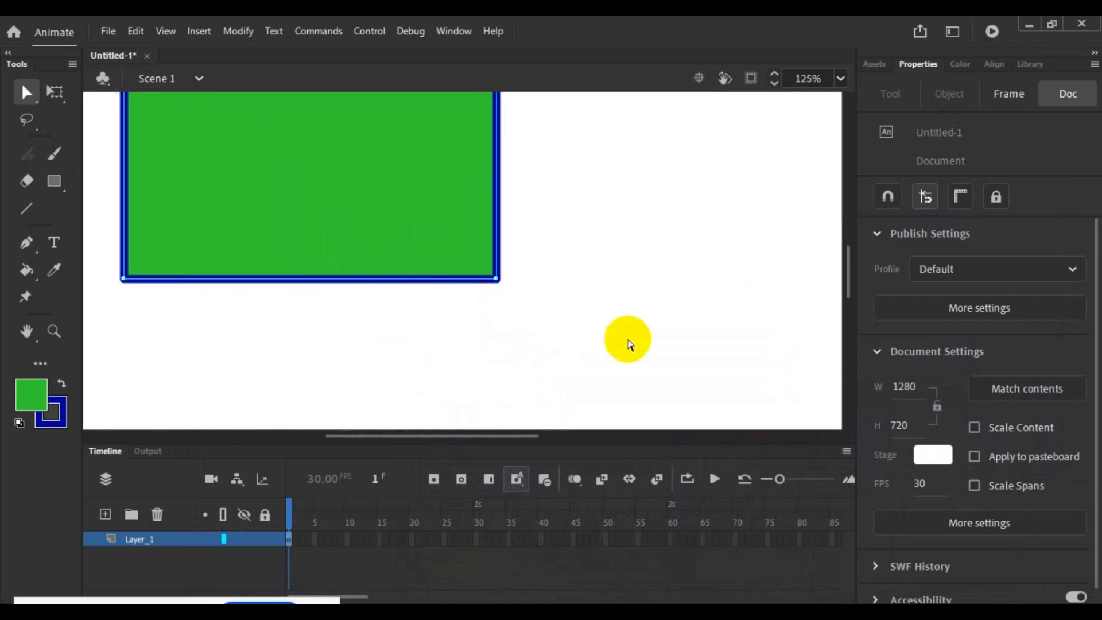
scroll(645, 320, "up", 4)
scroll(646, 322, "down", 2)
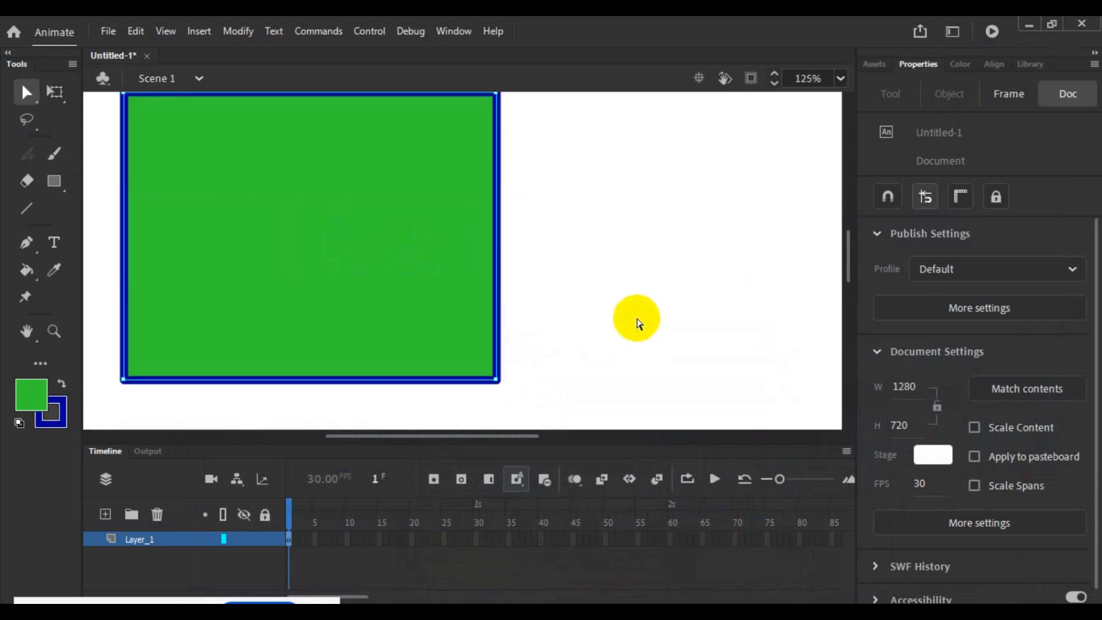
scroll(631, 310, "up", 2)
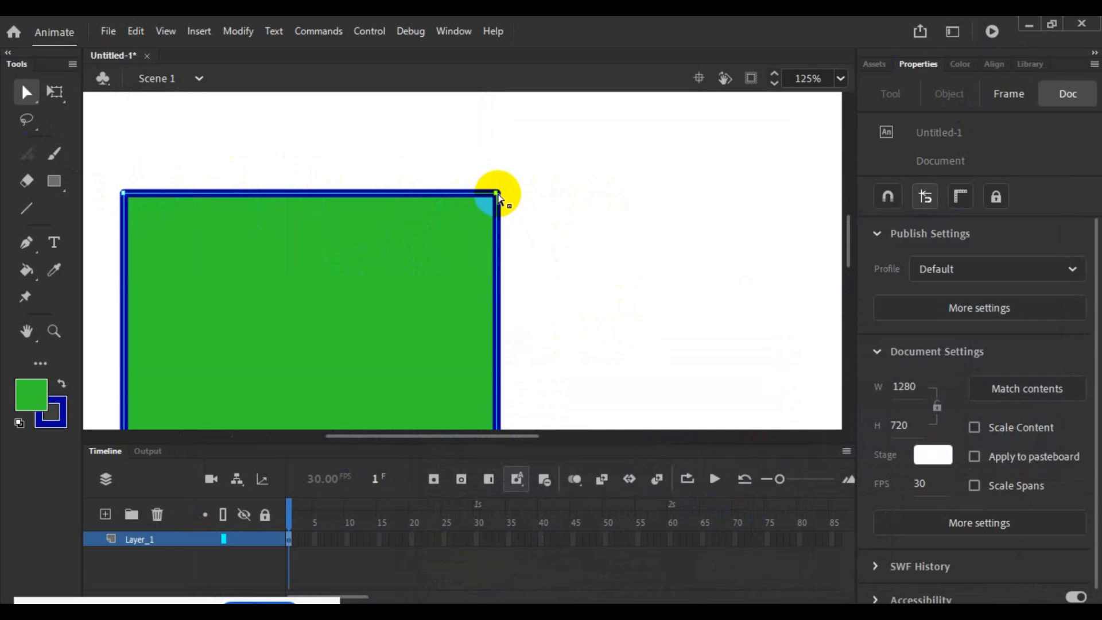
left_click_drag(495, 192, 553, 172)
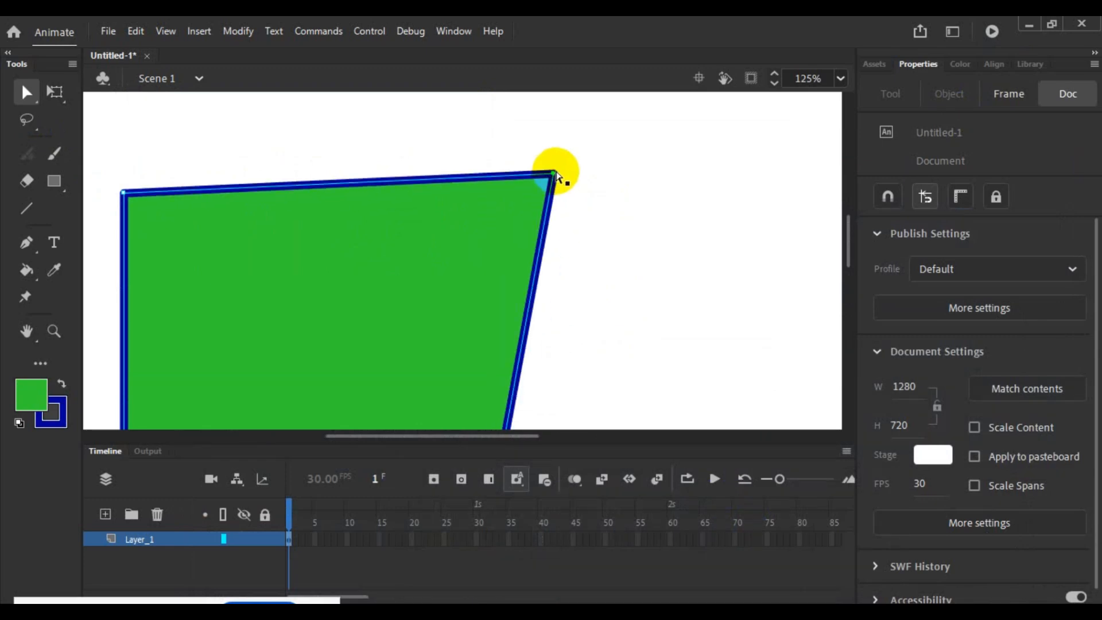
scroll(607, 179, "down", 1)
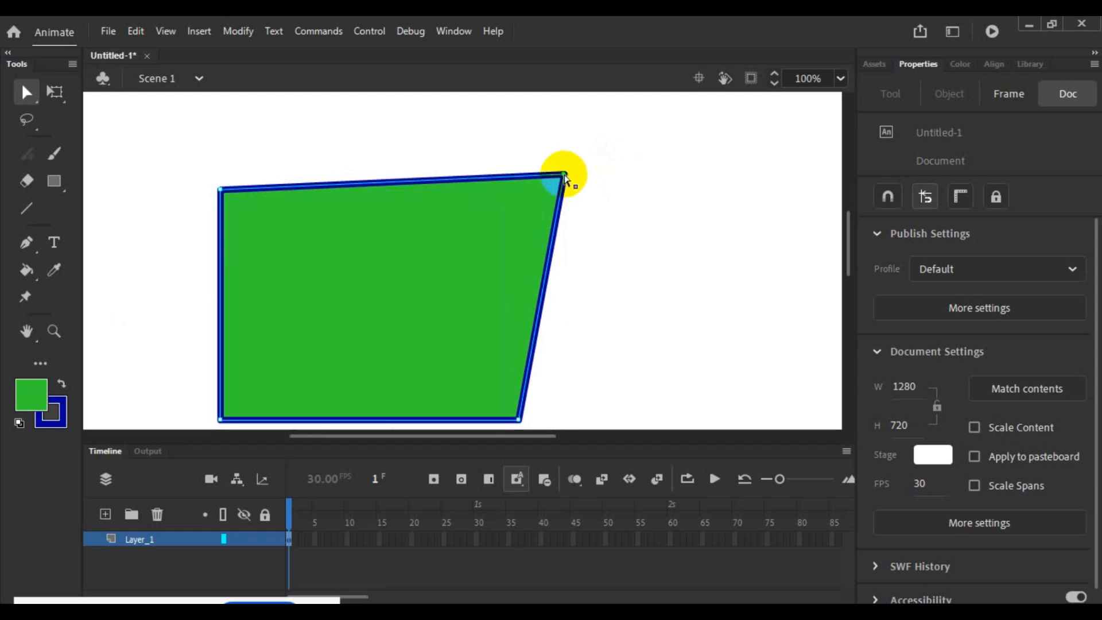
left_click_drag(565, 174, 628, 169)
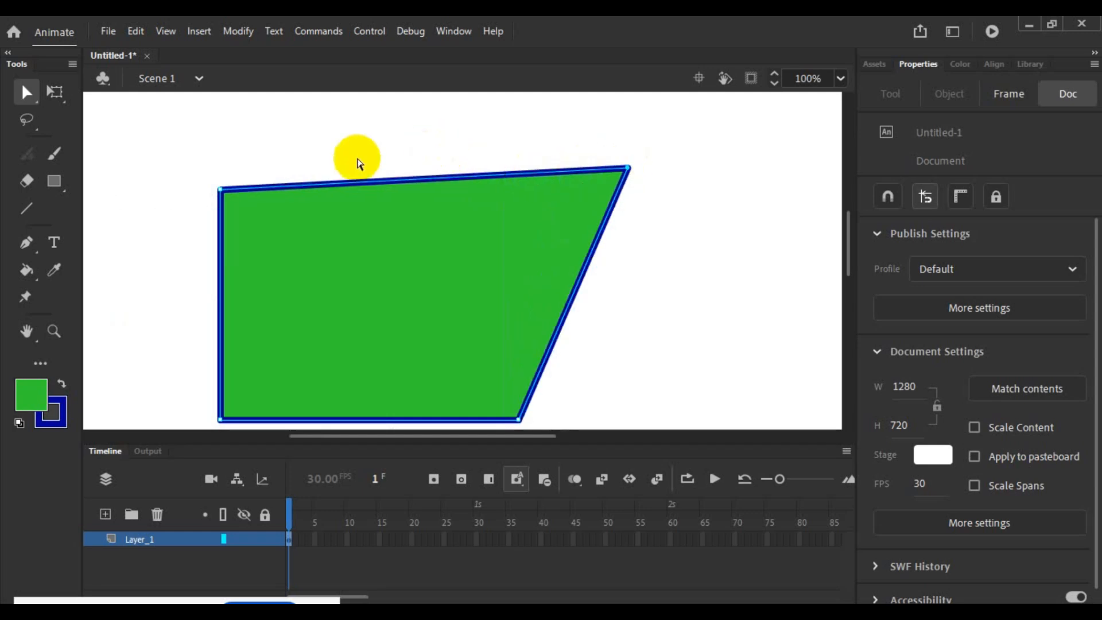
left_click_drag(221, 190, 173, 152)
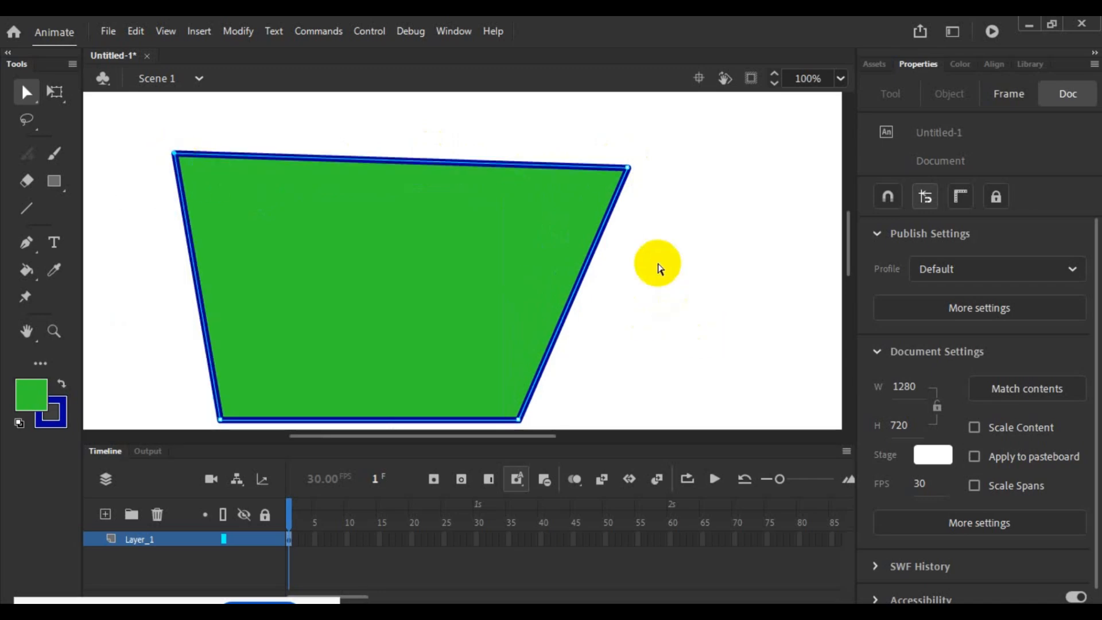
scroll(652, 263, "down", 2)
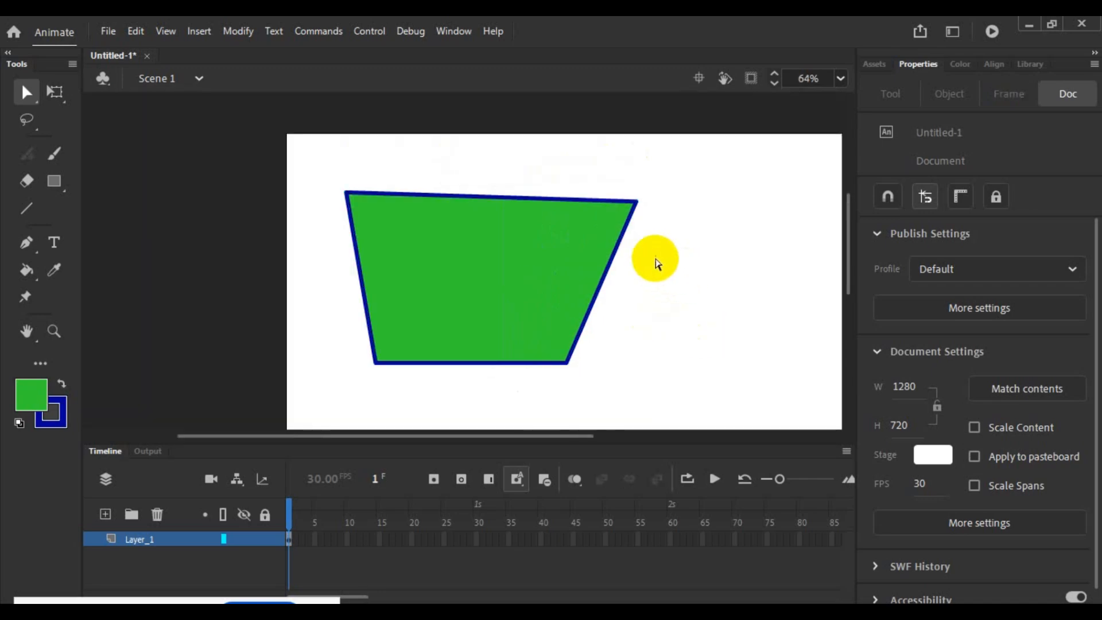
- Select the green fill with the Free Transform tool to show its bounding box and handles, and clear the selection
left_click(56, 92)
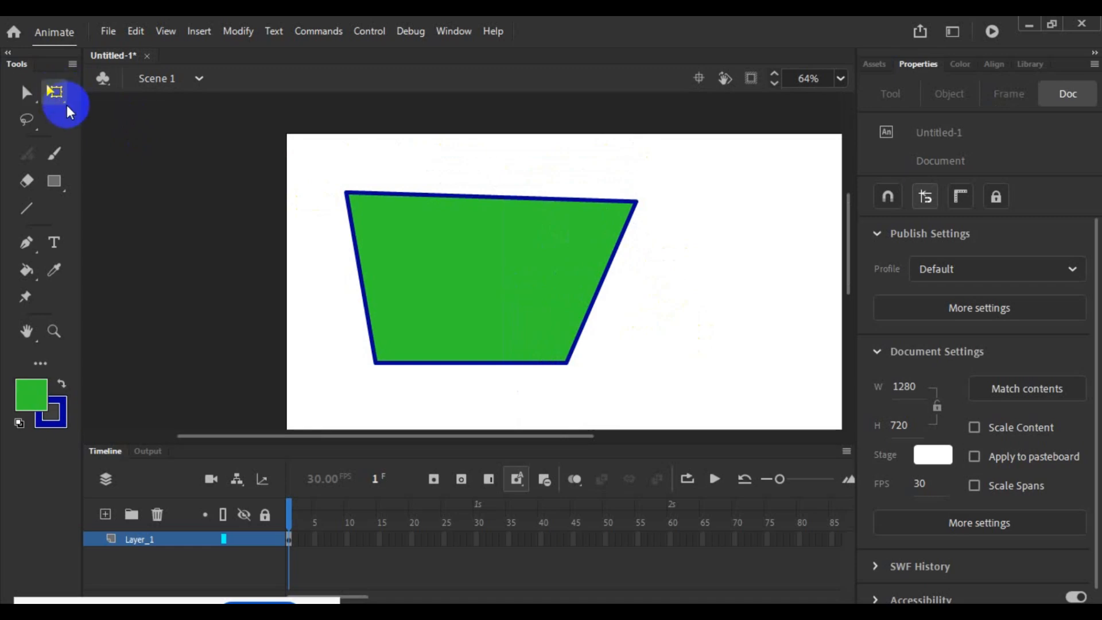
left_click(57, 94)
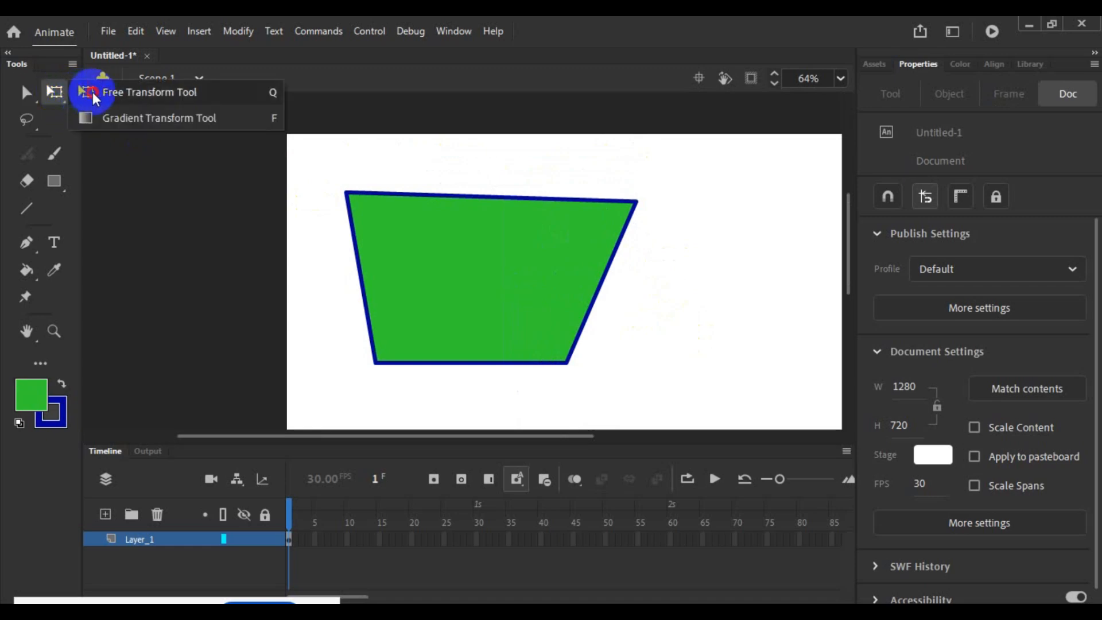
left_click(86, 93)
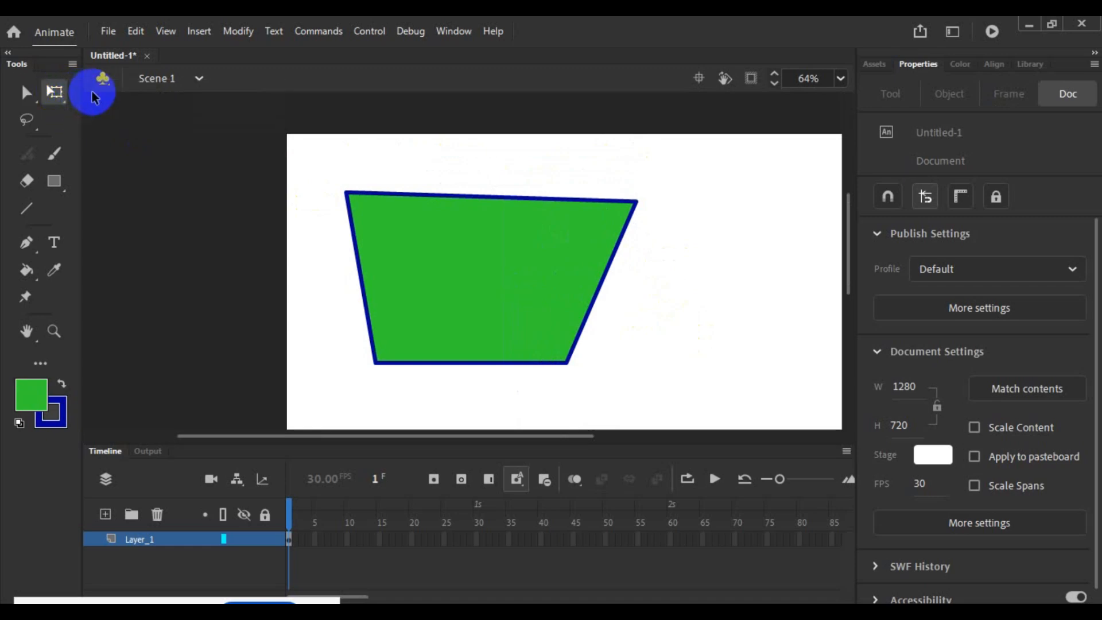
left_click(400, 219)
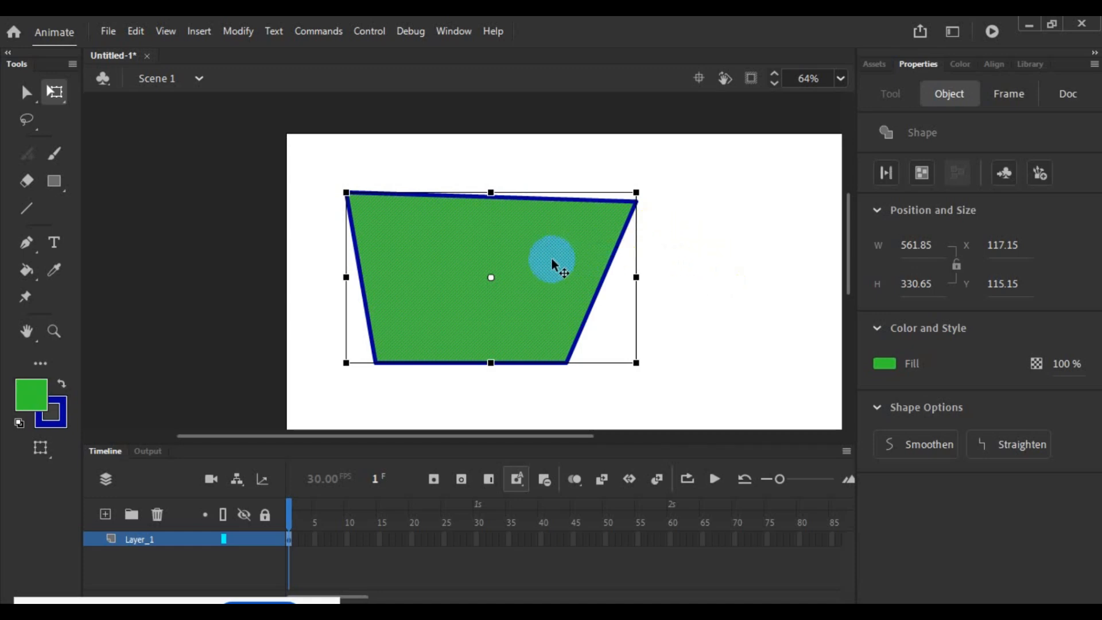
left_click_drag(552, 261, 581, 289)
left_click(680, 283)
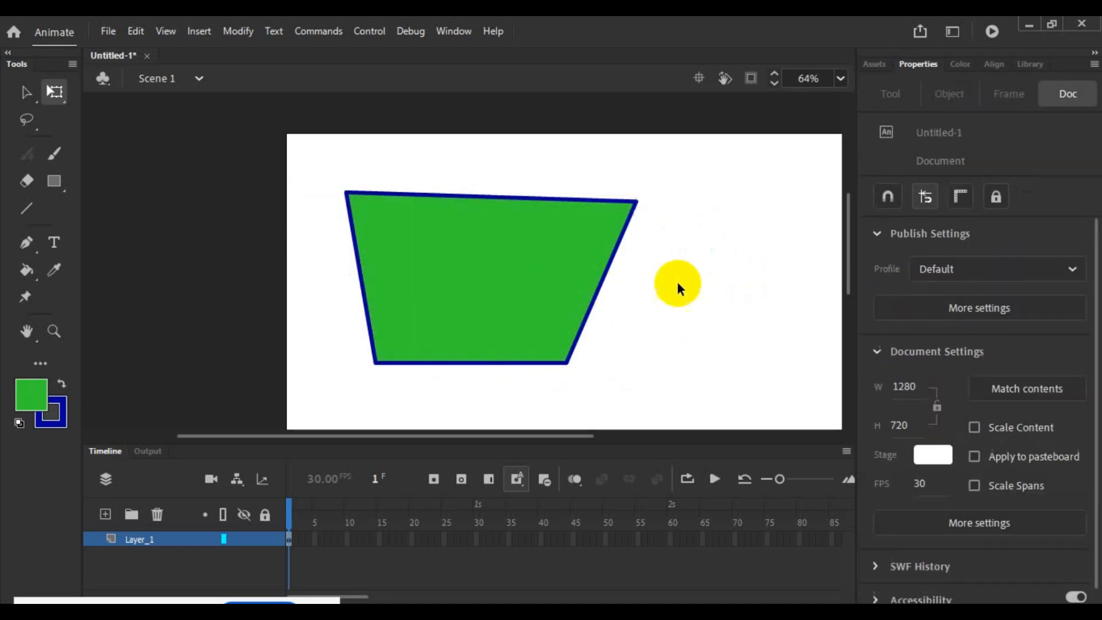
- Try moving the green fill away from its blue outline with Free Transform, undo the move and clear the selection
left_click(512, 279)
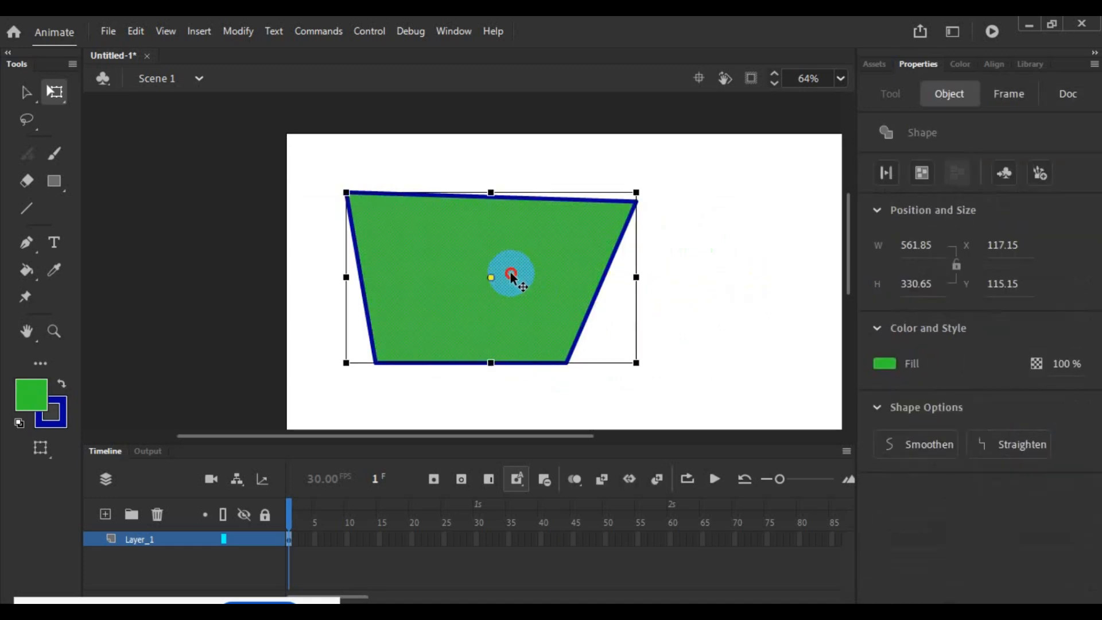
mouse_move(512, 278)
left_mouse_down()
mouse_move(696, 285)
mouse_move(692, 319)
mouse_move(602, 283)
mouse_move(521, 276)
left_mouse_up()
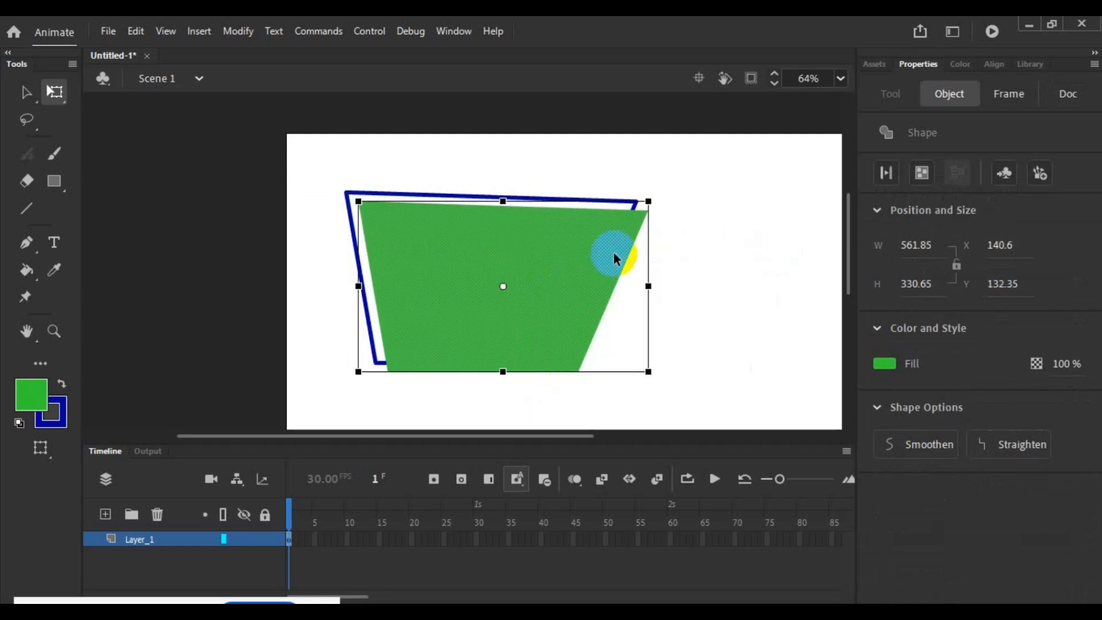
key("ctrl+z")
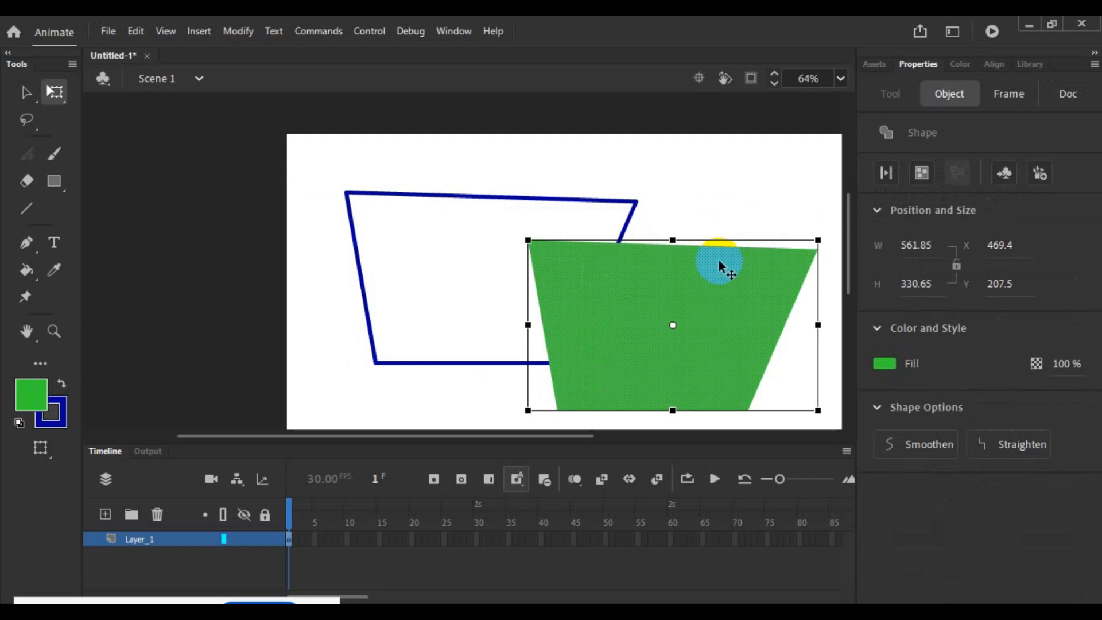
key("ctrl+z")
left_click(726, 260)
- Select the fill together with its outline and move the whole shape to about X 211, Y 123, leaving it deselected
double_click(537, 267)
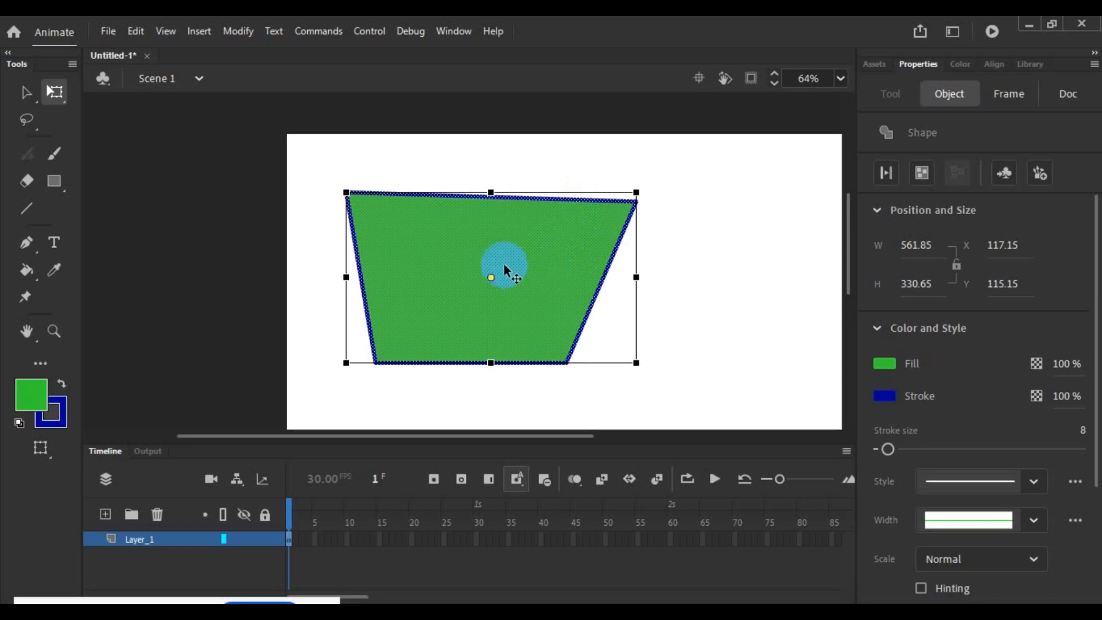
left_click_drag(504, 256, 549, 253)
left_click(770, 260)
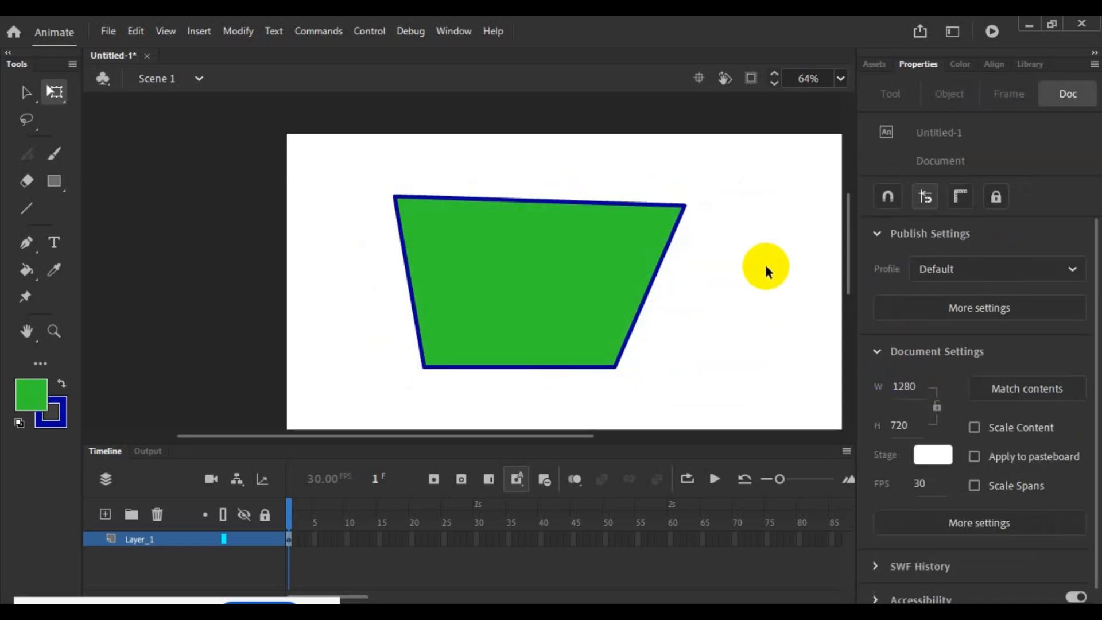
- Compare the Free Transform selections of the whole shape, its fill alone, its right edge and its top edge
left_click(586, 277)
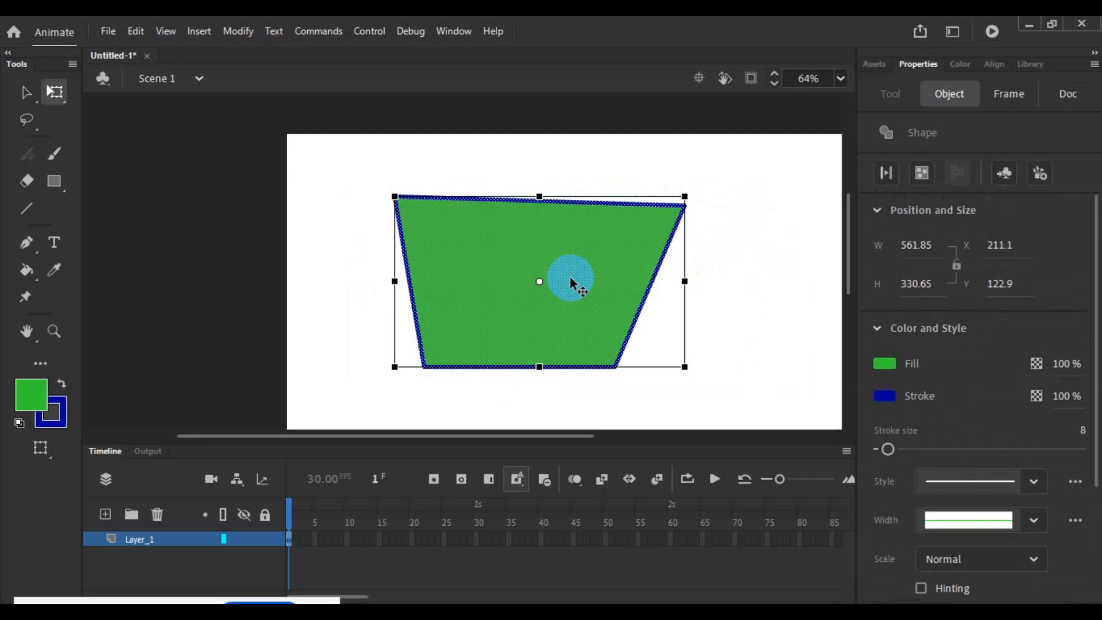
left_click(763, 246)
left_click(592, 247)
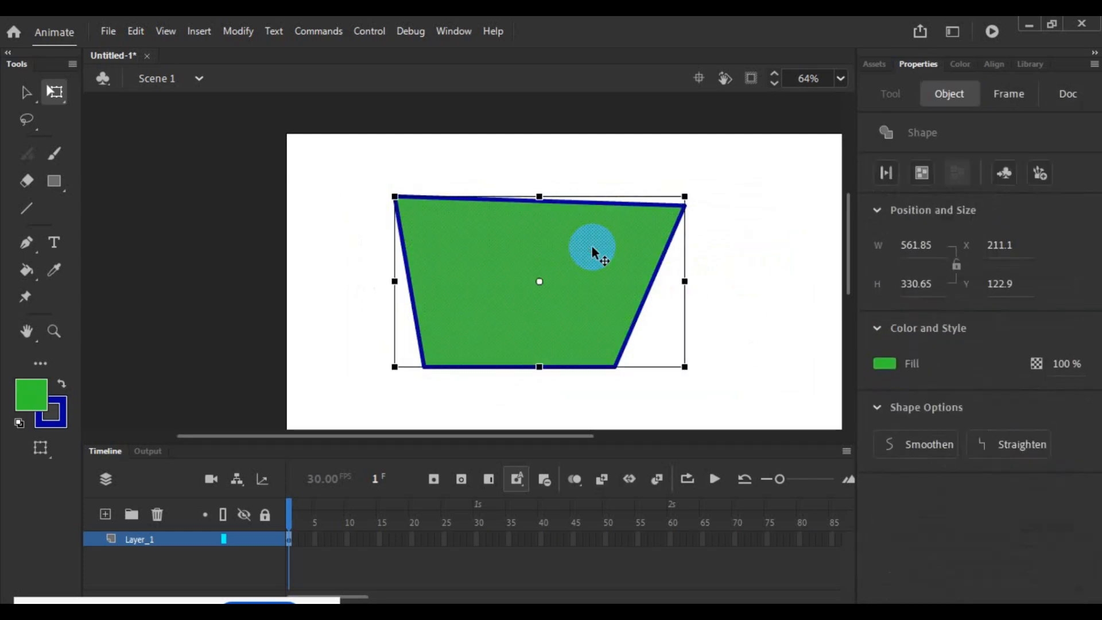
left_click(710, 226)
left_click(669, 236)
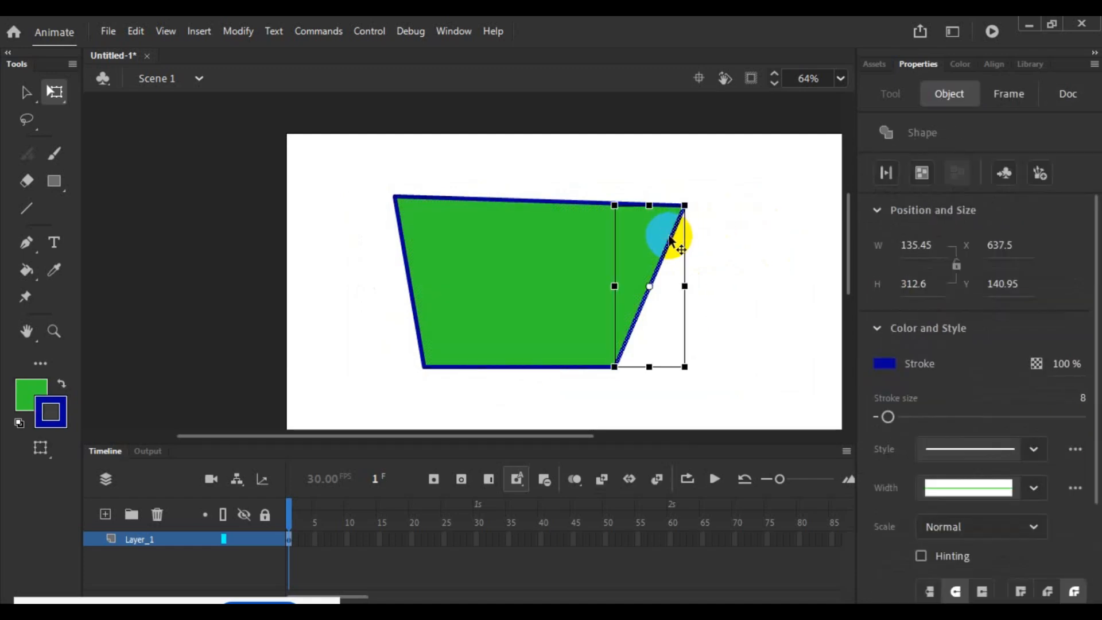
left_click(751, 229)
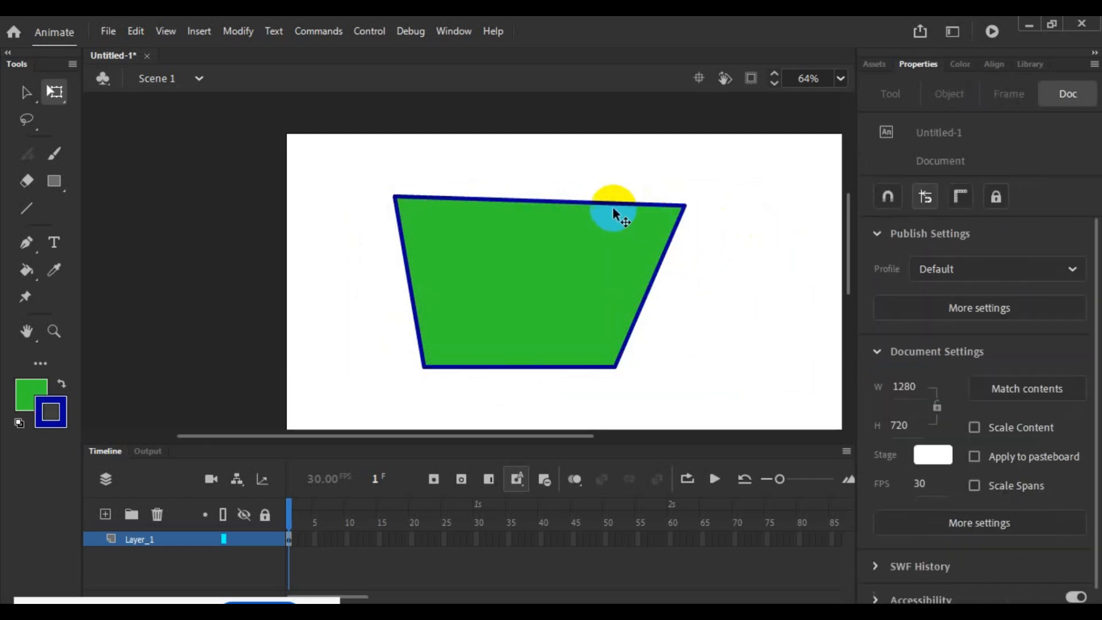
left_click(611, 202)
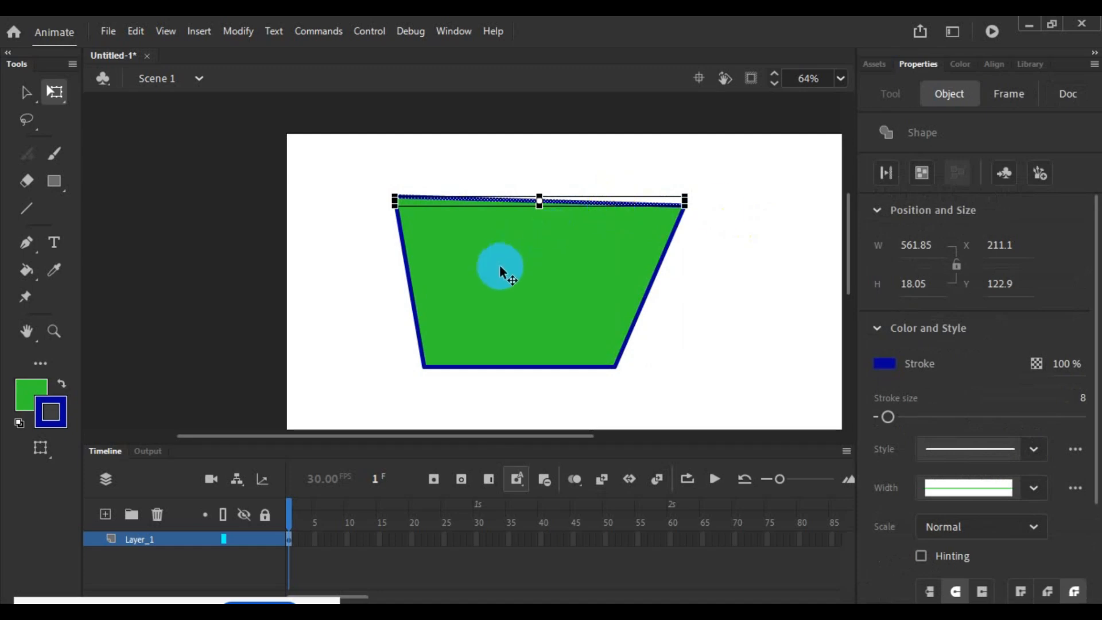
left_click(759, 198)
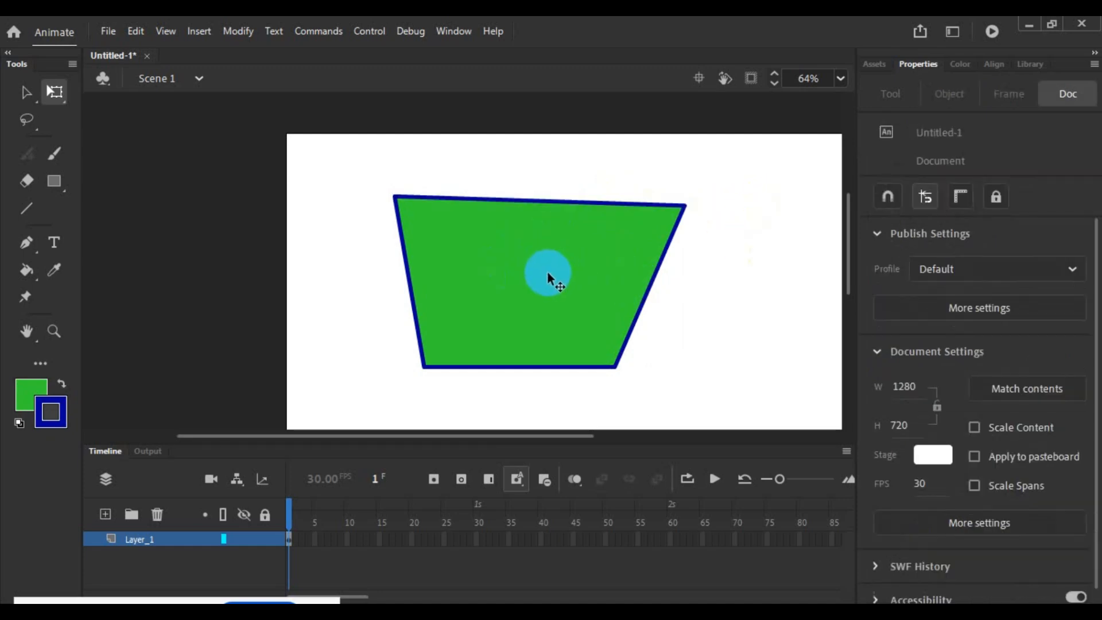
left_click(548, 273)
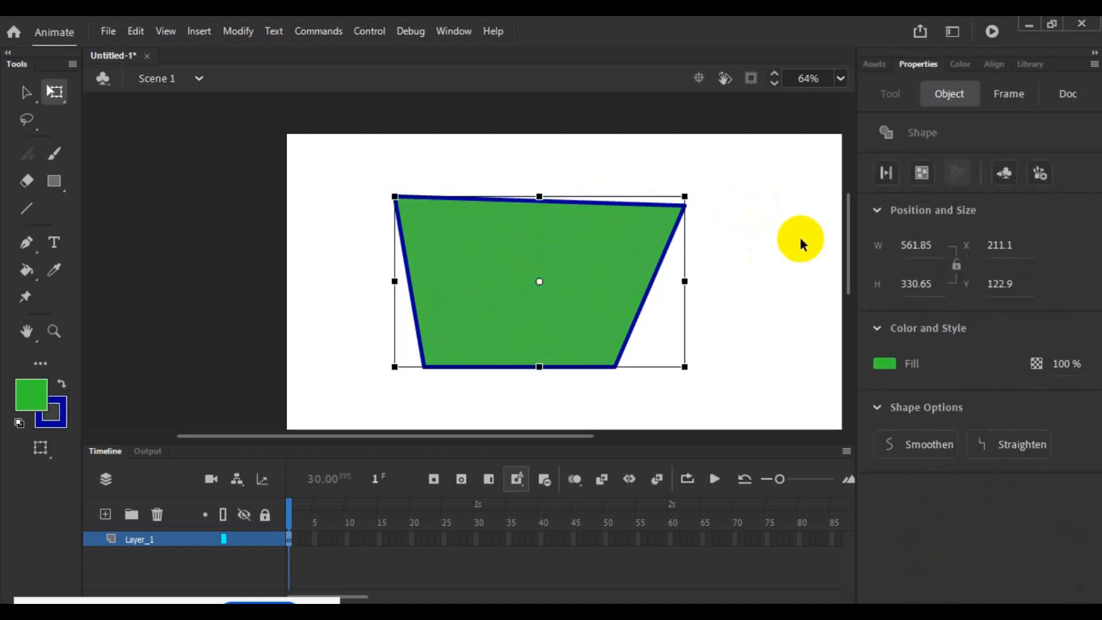
left_click(800, 241)
- Select the fill with its outline, place the transformation point at the top edge's middle, and stretch the shape downward to about 378 high
double_click(587, 261)
left_click(583, 276)
left_click(543, 281)
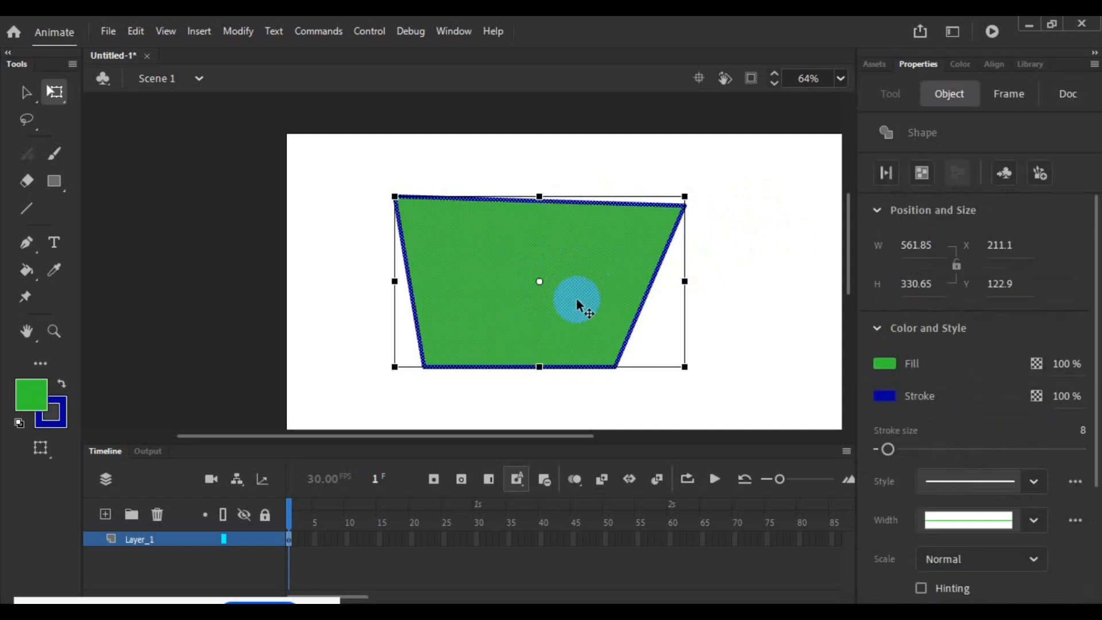
left_click(540, 278)
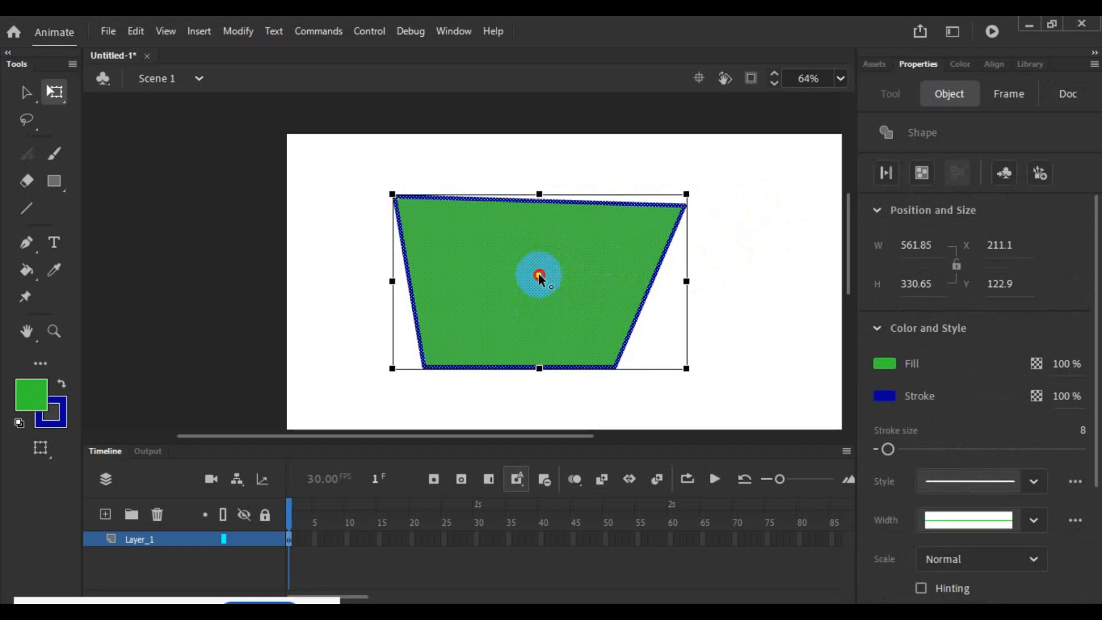
left_click_drag(539, 278, 541, 194)
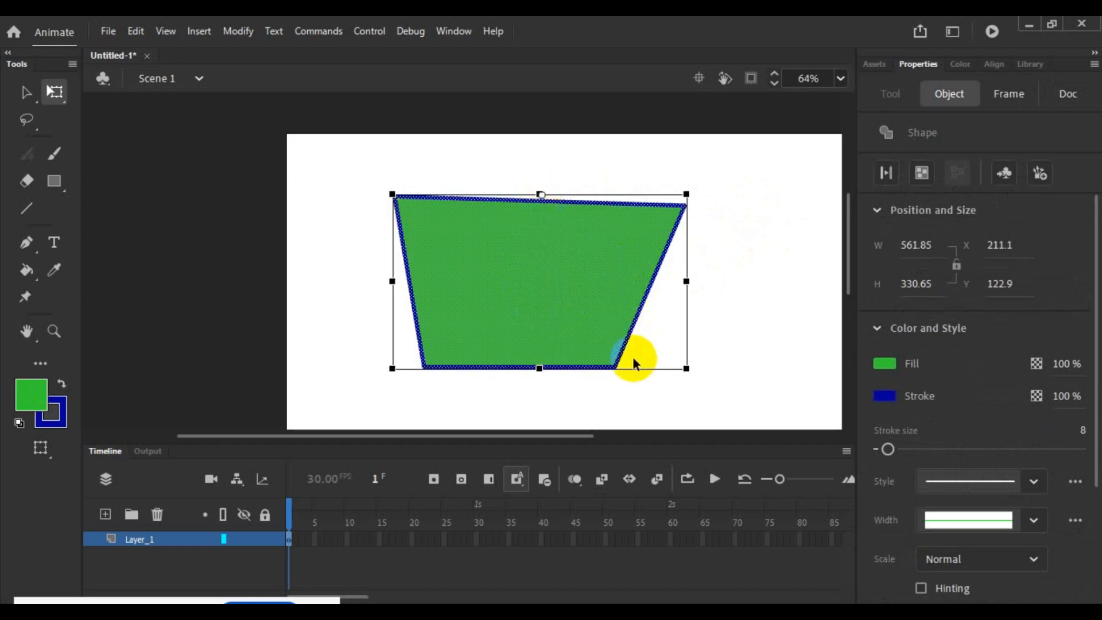
left_click_drag(539, 368, 541, 392)
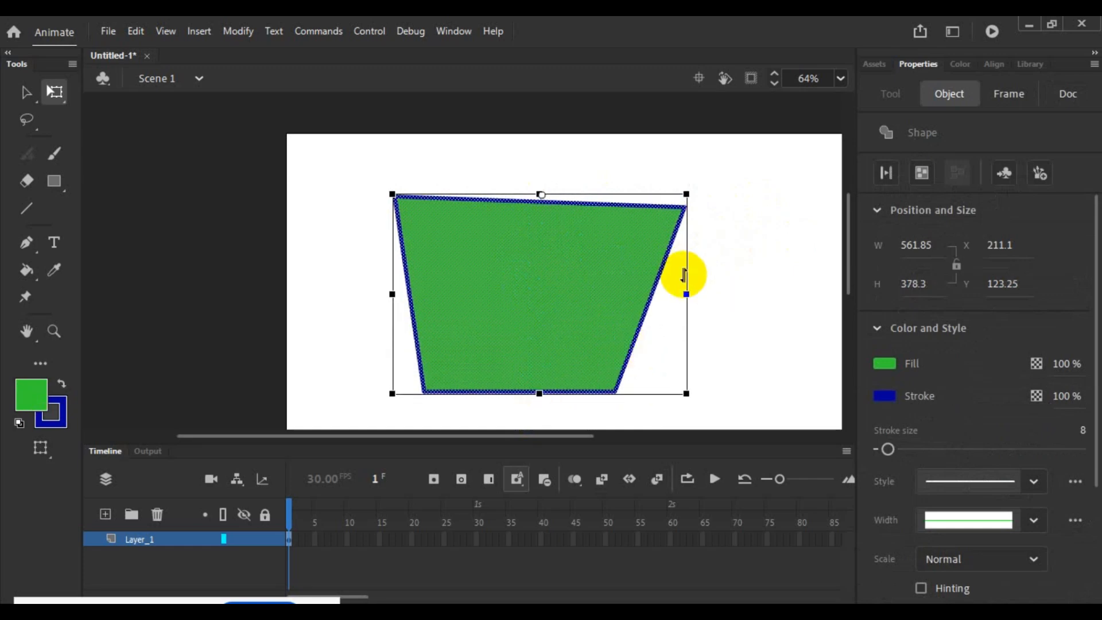
- Resize the shape horizontally from both sides, relocating the transformation point to the left and right sides, down to a width of about 743
left_click_drag(686, 293, 772, 293)
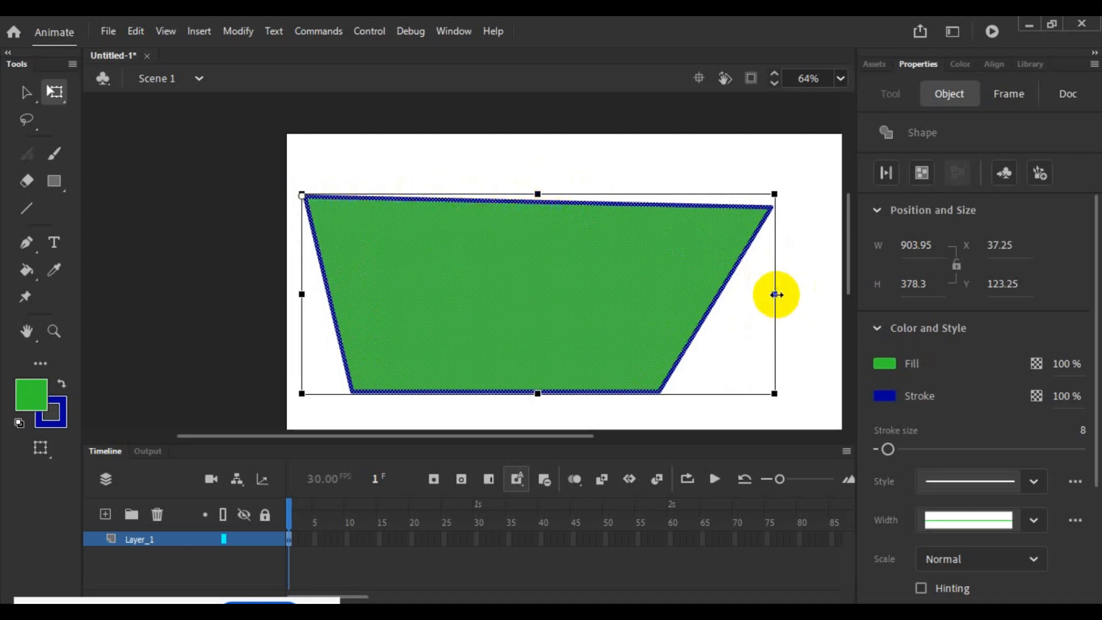
left_click_drag(776, 294, 774, 325)
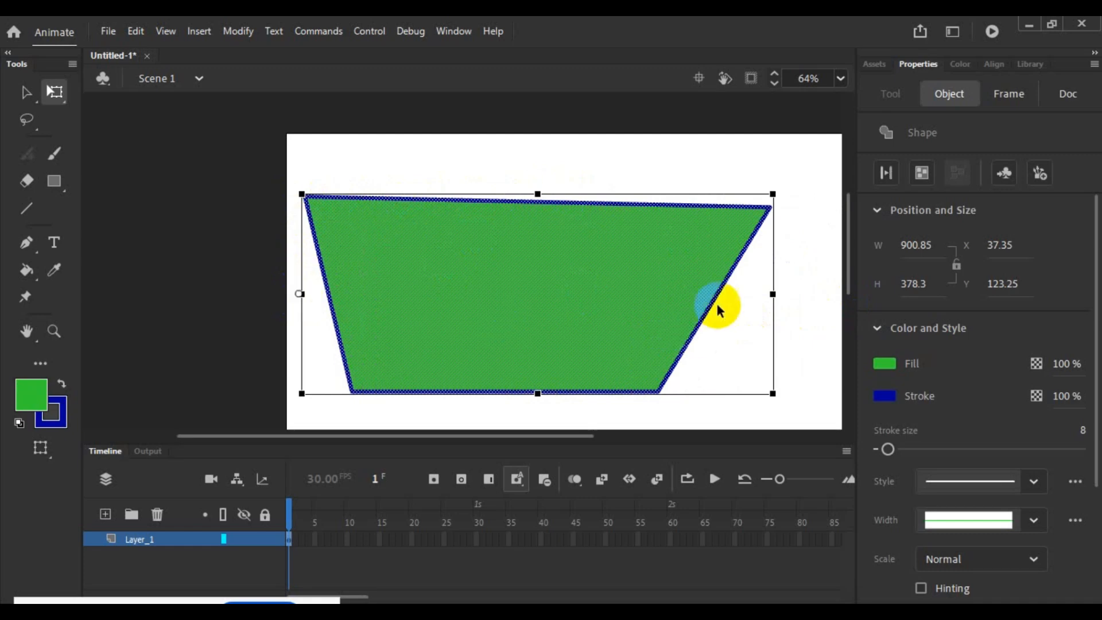
left_click_drag(777, 294, 737, 318)
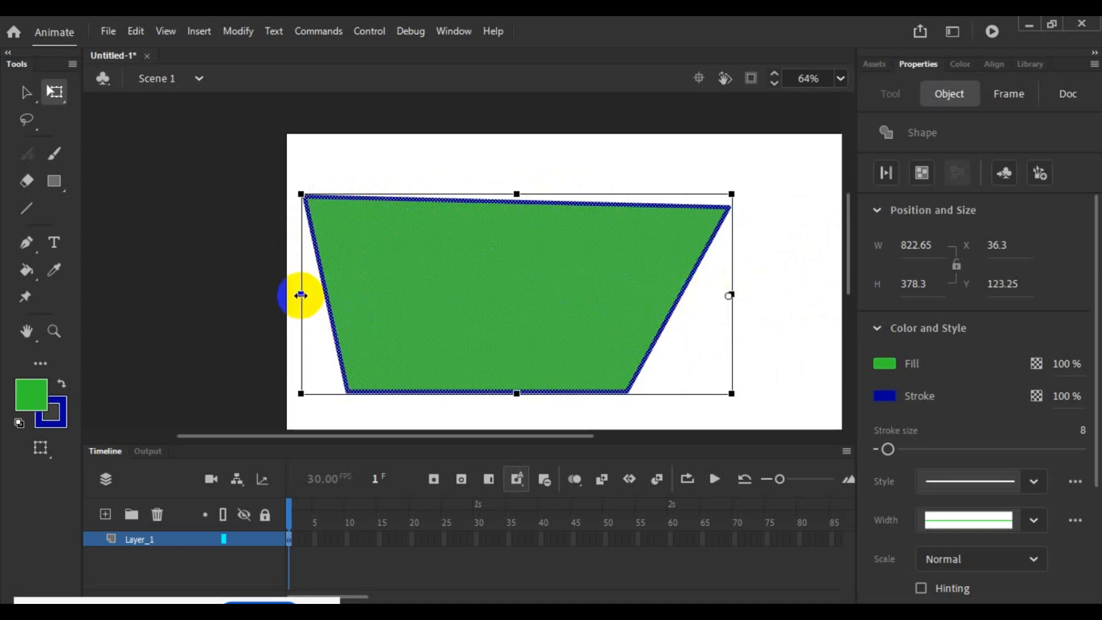
left_click_drag(300, 293, 342, 320)
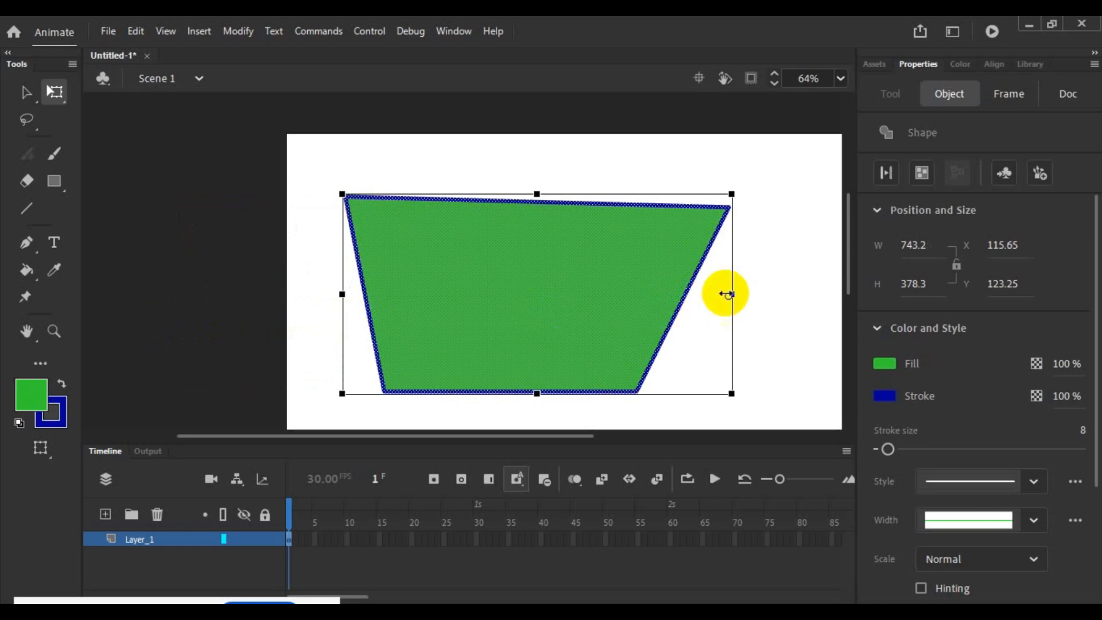
- Place the transformation point near the shape's centre, scale it from the lower-right corner to about 767 by 367, and narrow it from the right side
left_click_drag(727, 296, 555, 285)
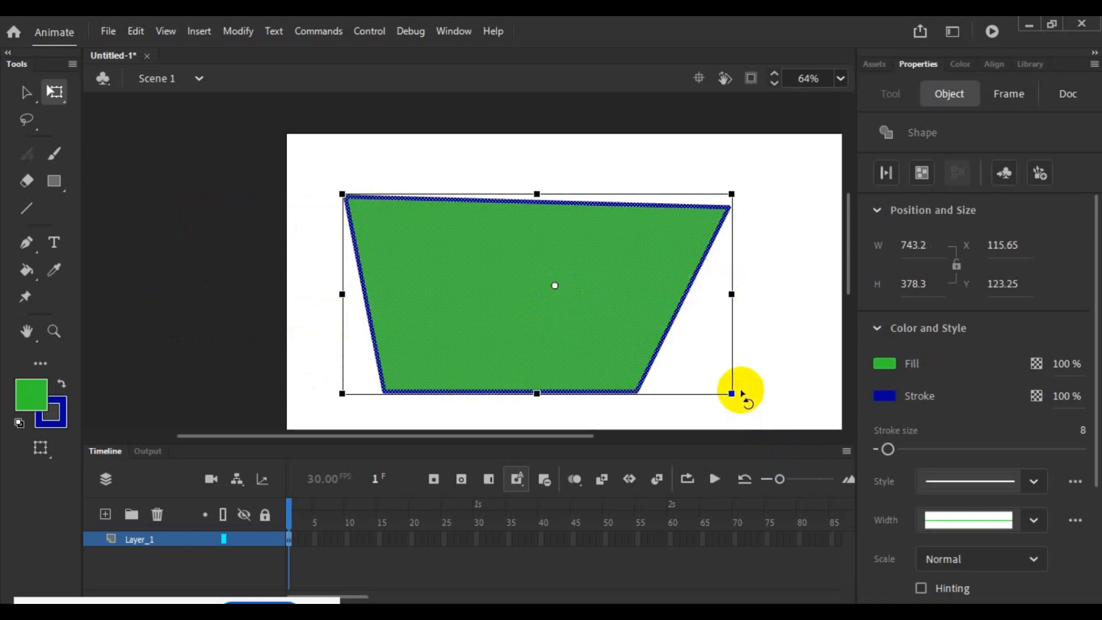
mouse_move(730, 392)
left_mouse_down()
mouse_move(786, 457)
mouse_move(698, 317)
mouse_move(804, 440)
mouse_move(692, 329)
mouse_move(736, 390)
left_mouse_up()
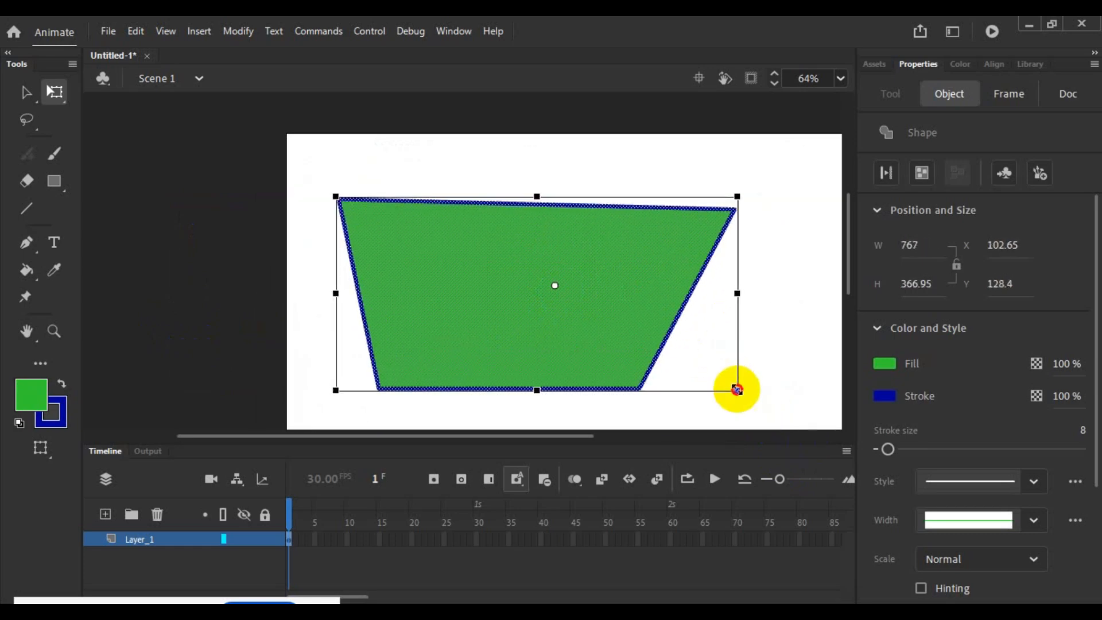
left_click_drag(735, 293, 694, 295)
left_click(750, 288)
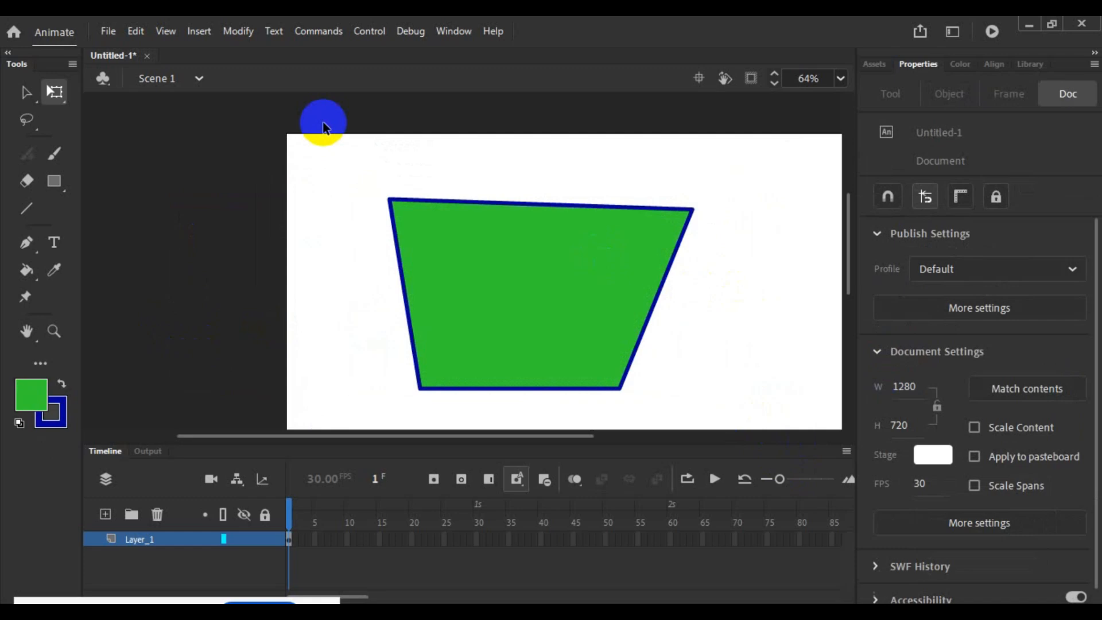
- Set the fill to the red-to-black radial gradient and refill the four-sided shape with the Paint Bucket
left_click(55, 89)
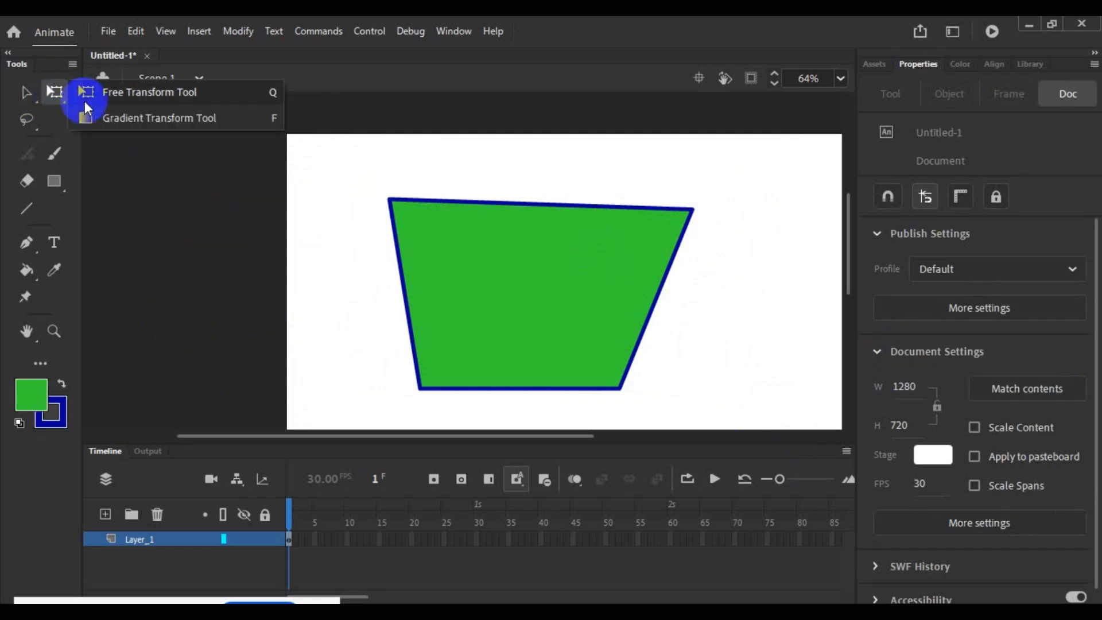
left_click(136, 120)
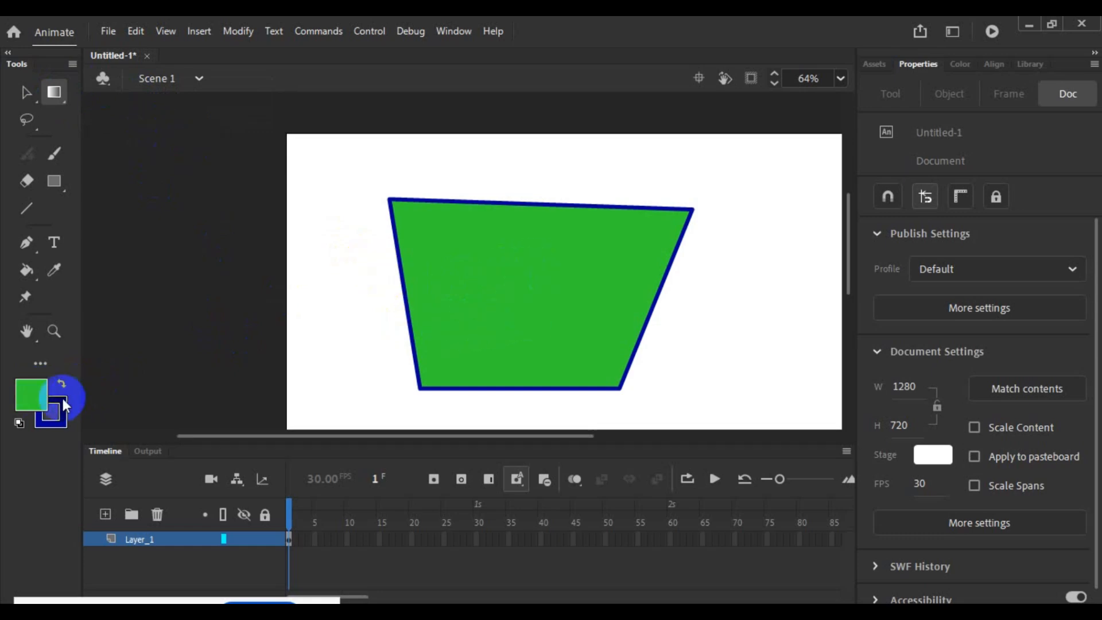
left_click(36, 399)
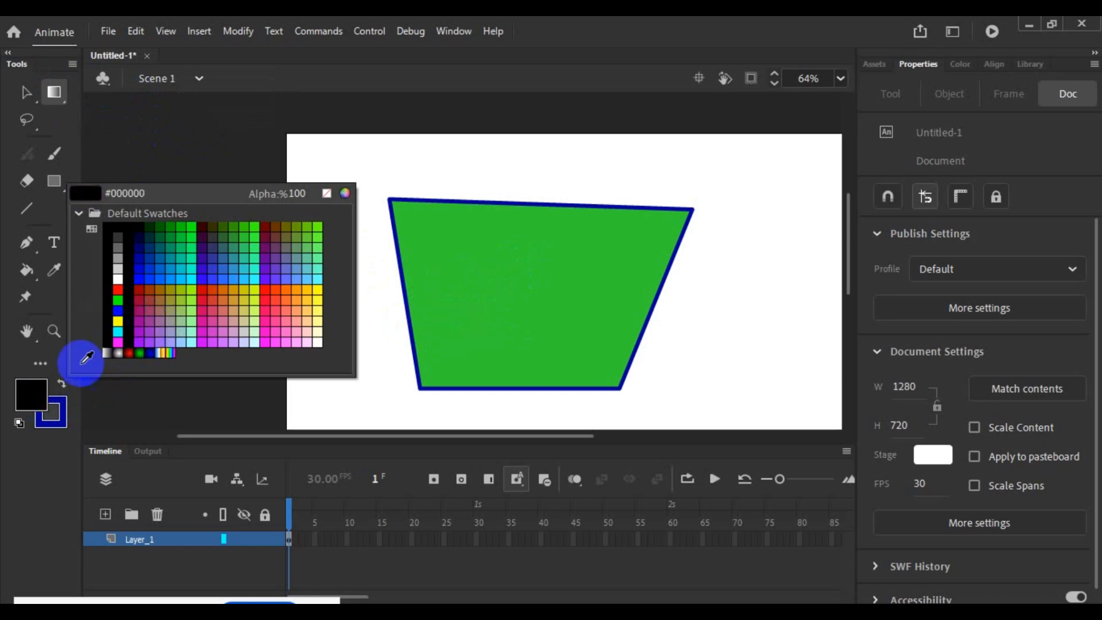
left_click(132, 351)
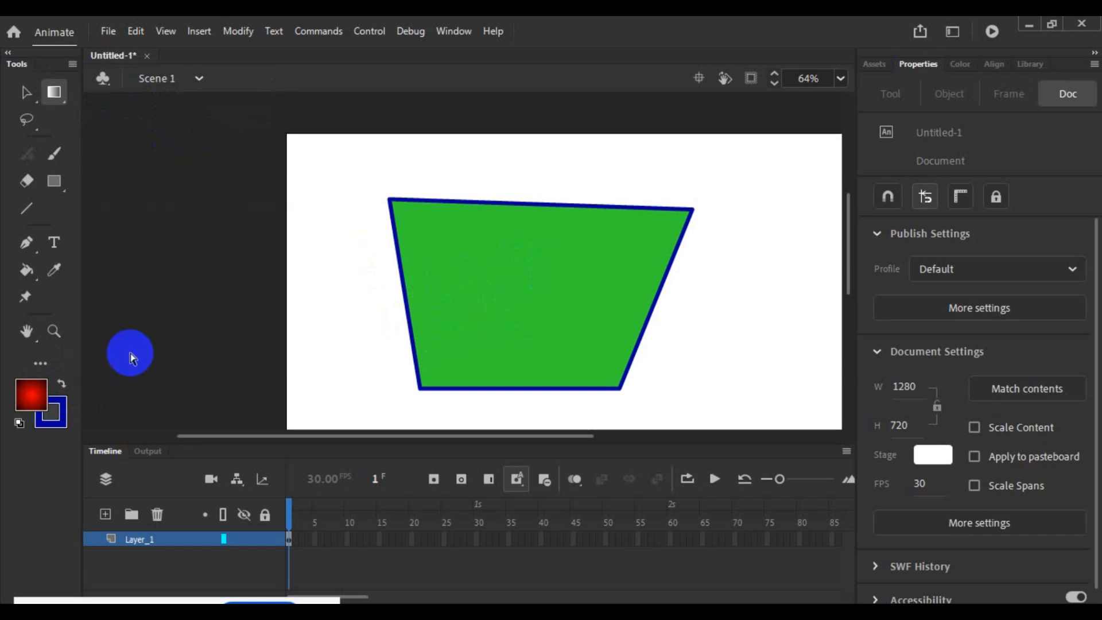
left_click(26, 269)
left_click(477, 299)
- Select the four-sided shape's radial fill with the Gradient Transform Tool and enlarge the gradient's radius slightly
left_click(54, 91)
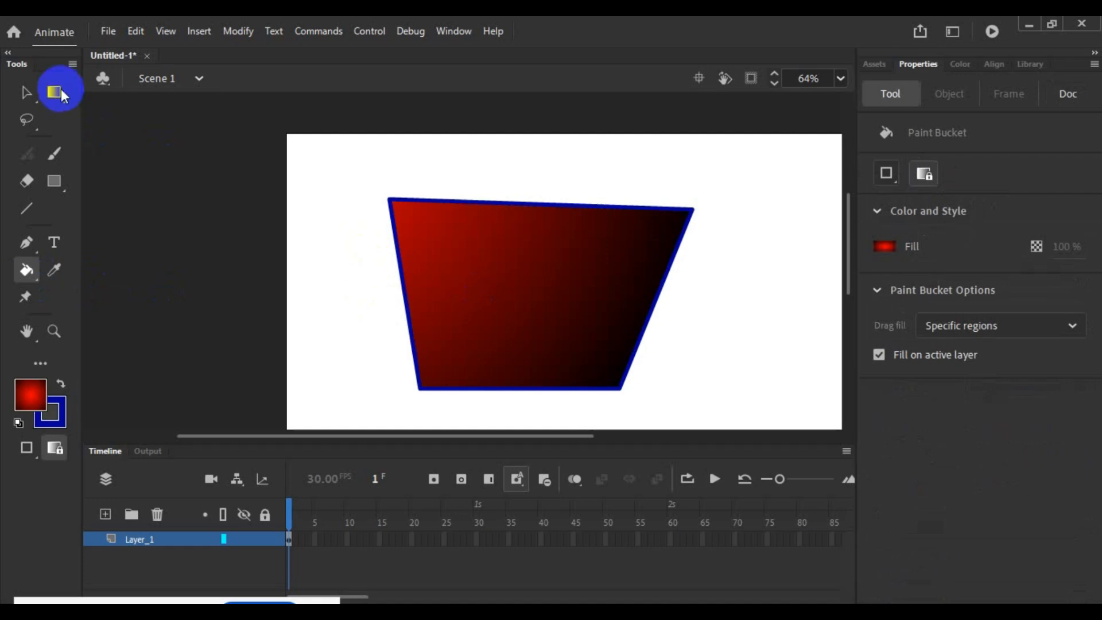
left_click(56, 98)
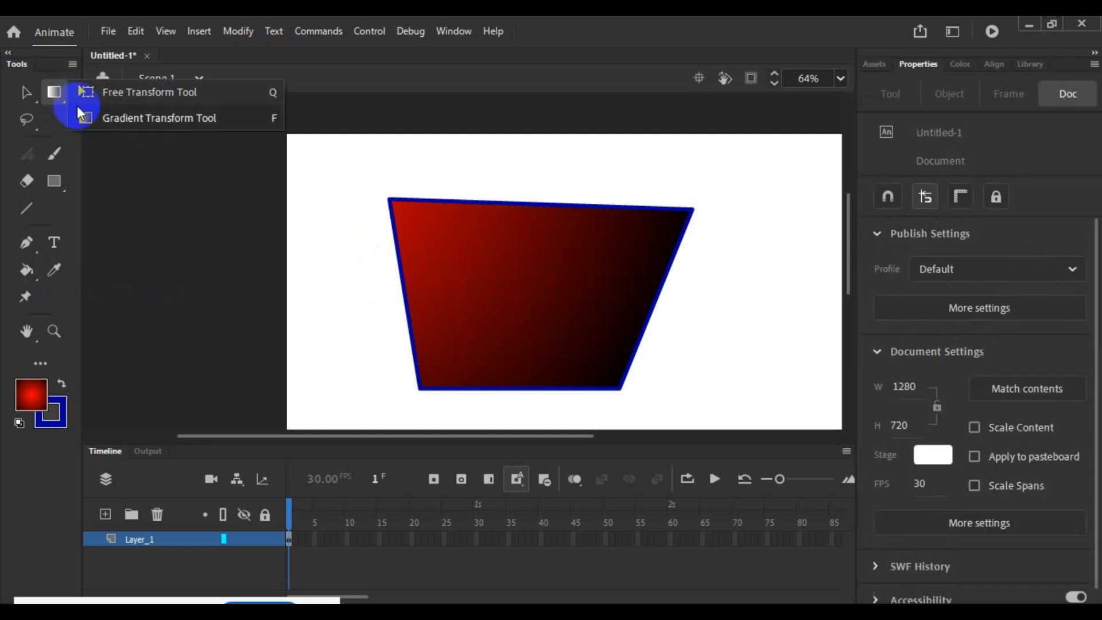
left_click(492, 294)
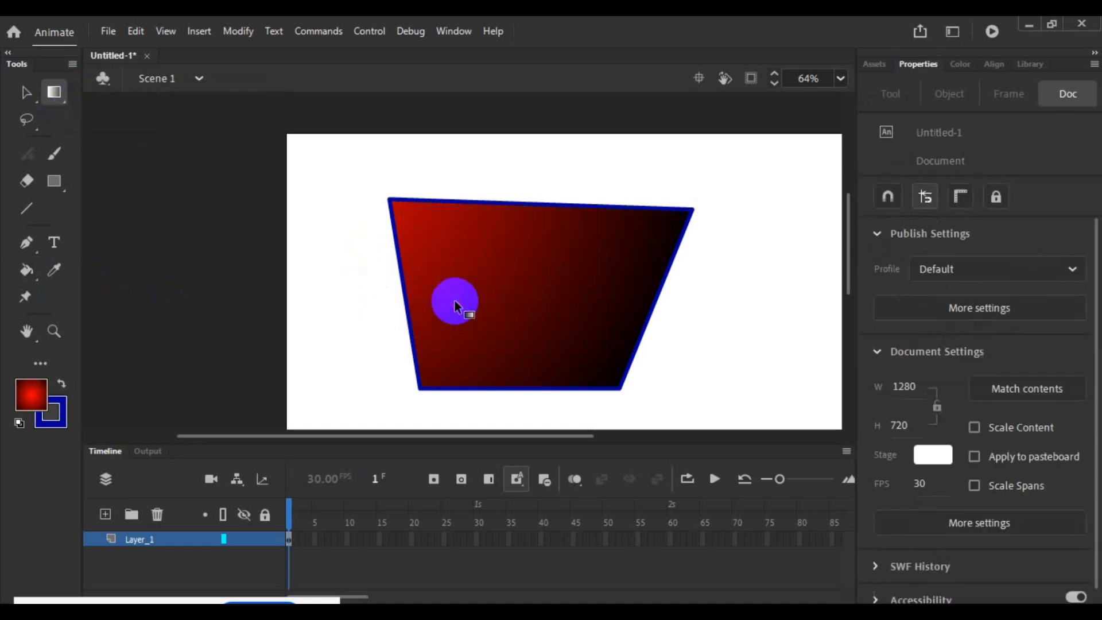
left_click(38, 400)
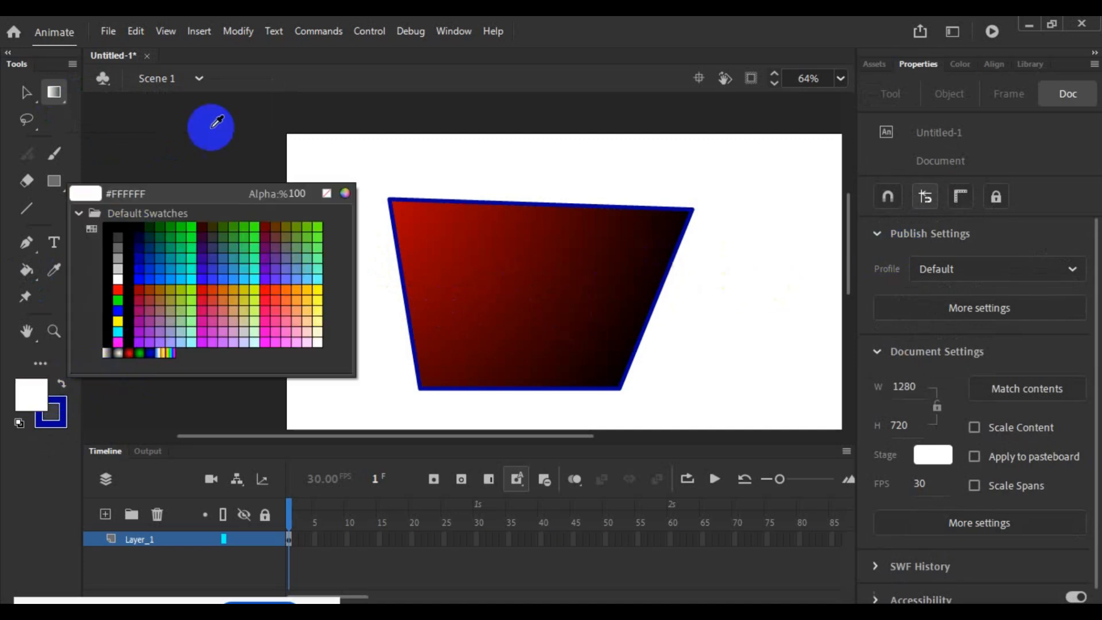
left_click(59, 94)
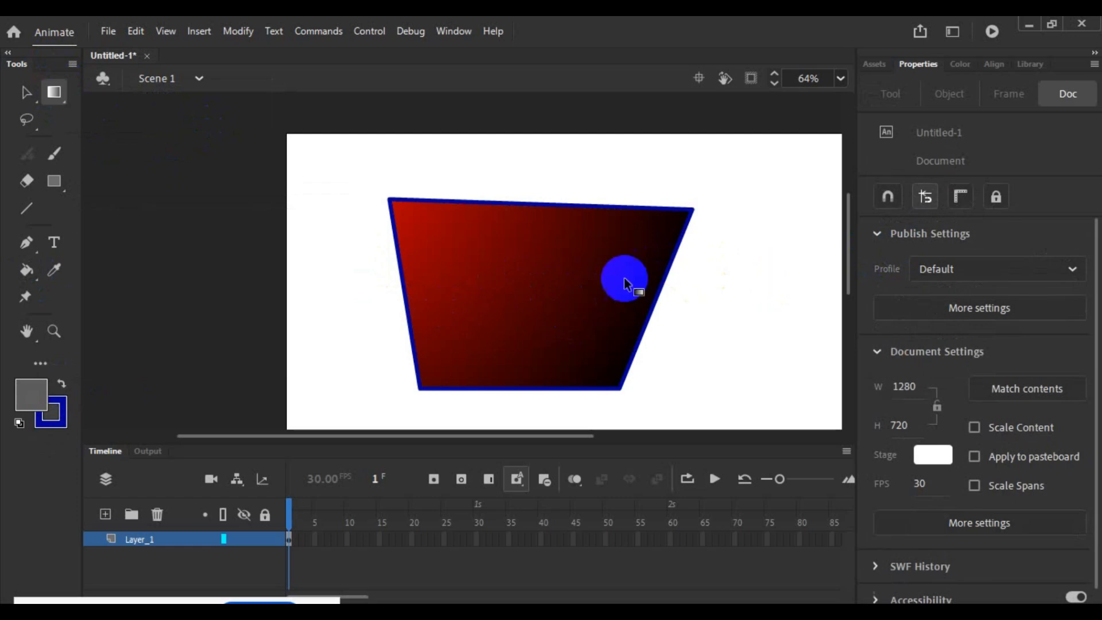
left_click(614, 287)
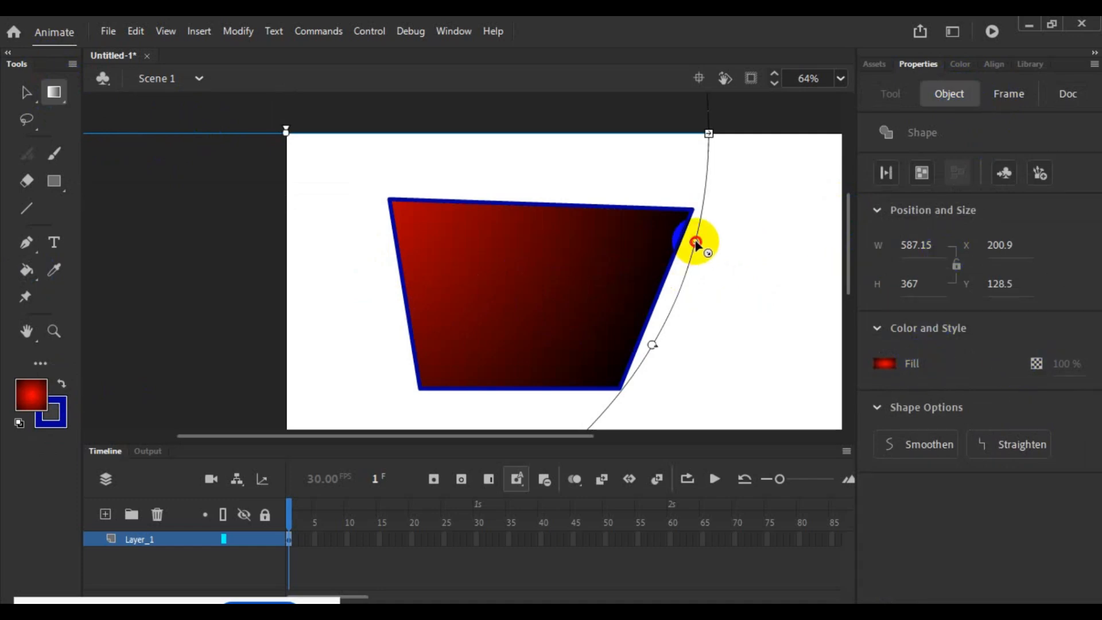
left_click_drag(696, 243, 709, 298)
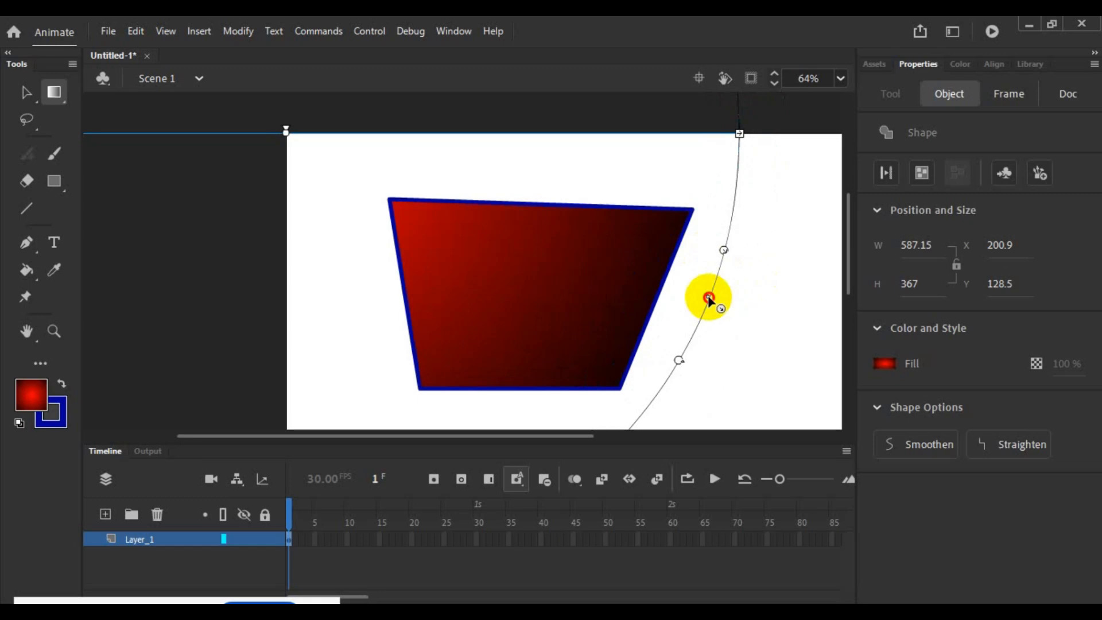
- Enlarge the shape's radial gradient further, until its ring extends well past the right edge of the white stage
scroll(742, 299, "down", 1)
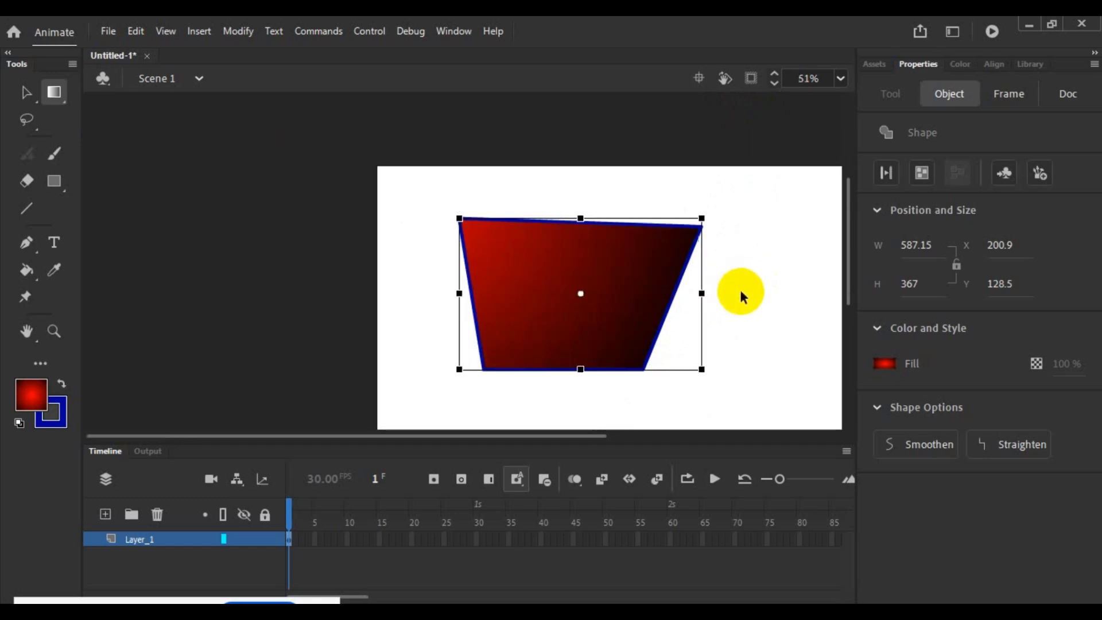
scroll(735, 286, "down", 3)
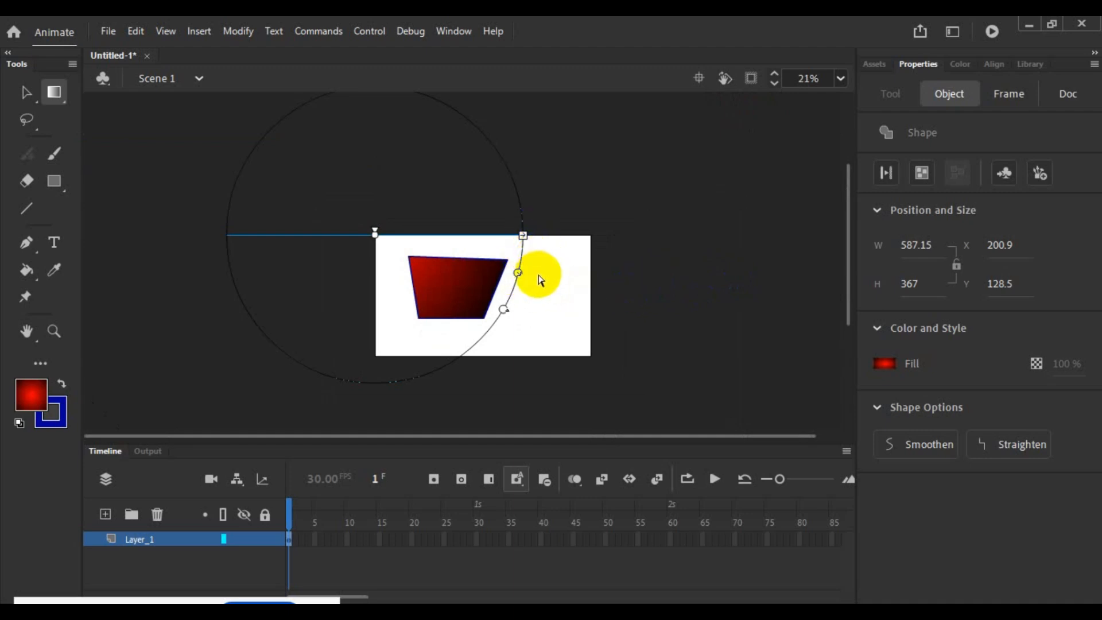
left_click_drag(517, 275, 626, 280)
left_click_drag(622, 280, 660, 288)
- Recolour the four-sided shape's fill with the dark grey sampled from the pasteboard and activate the Lasso Tool
left_click(887, 364)
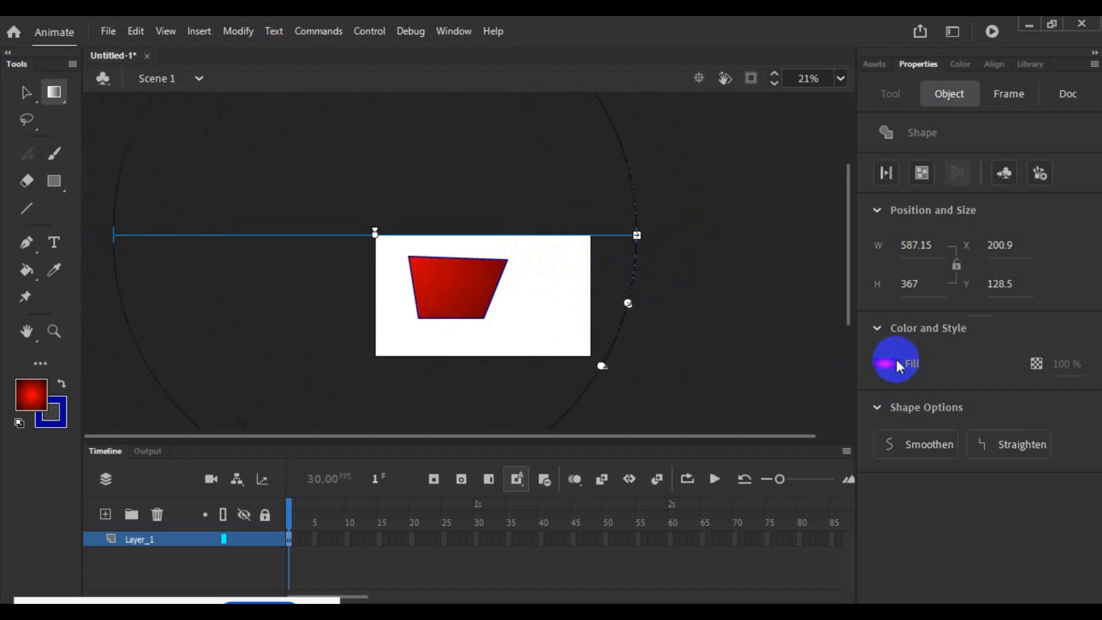
left_click(738, 279)
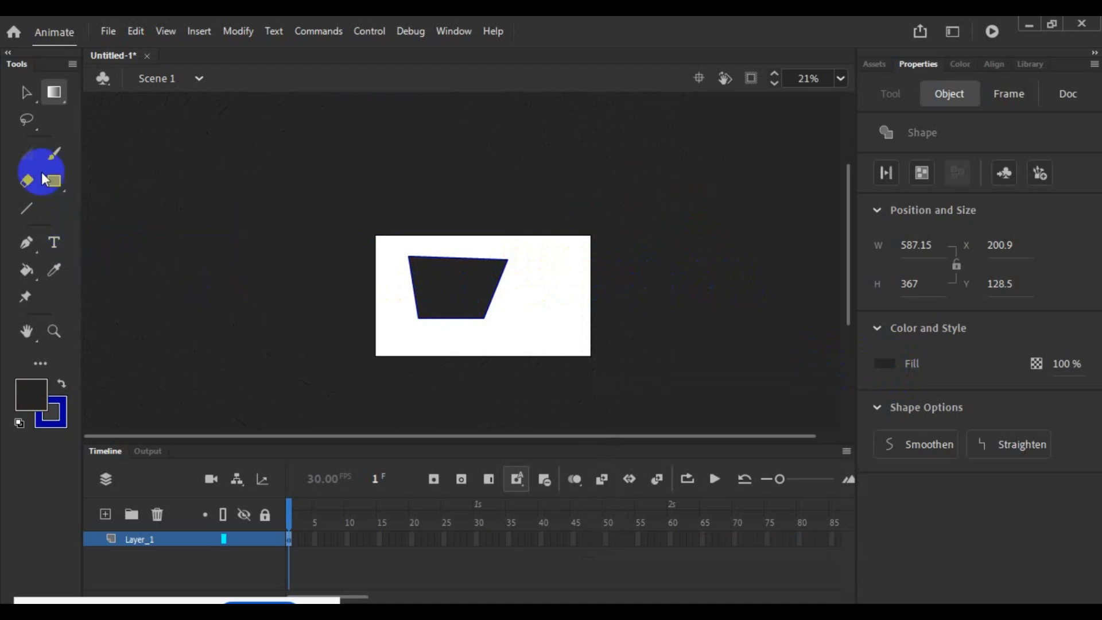
left_click(26, 120)
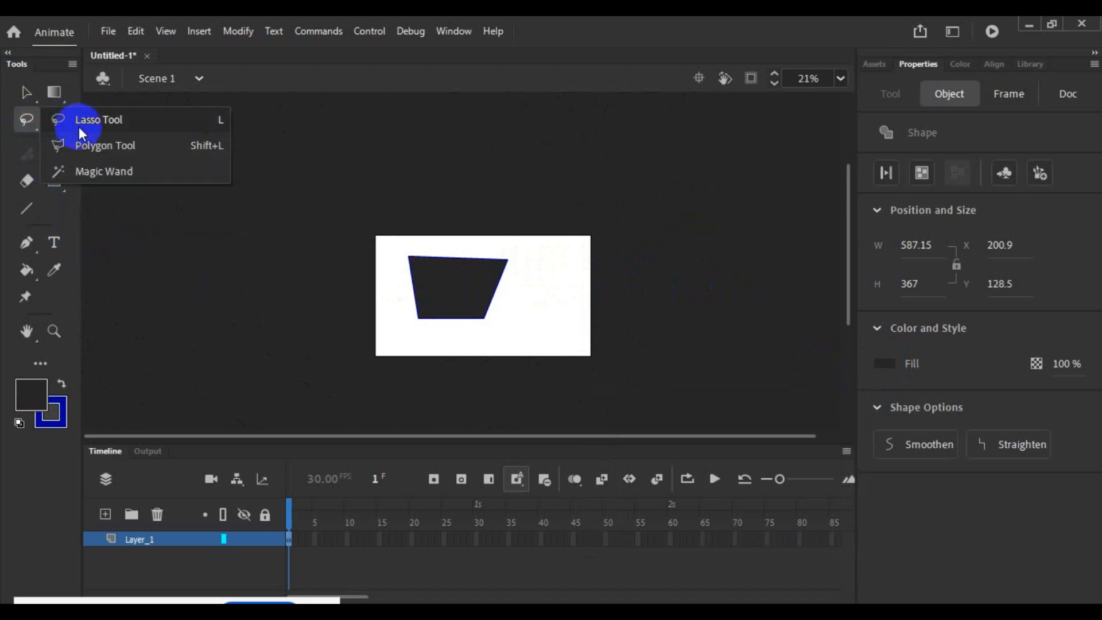
left_click(66, 119)
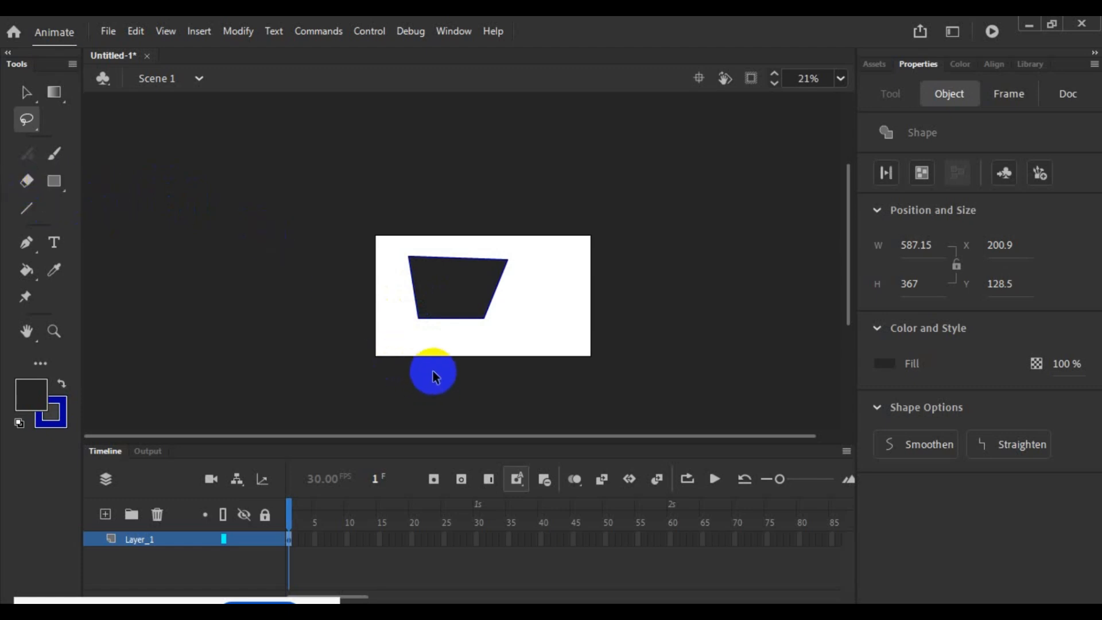
scroll(433, 373, "up", 5)
scroll(669, 327, "up", 2)
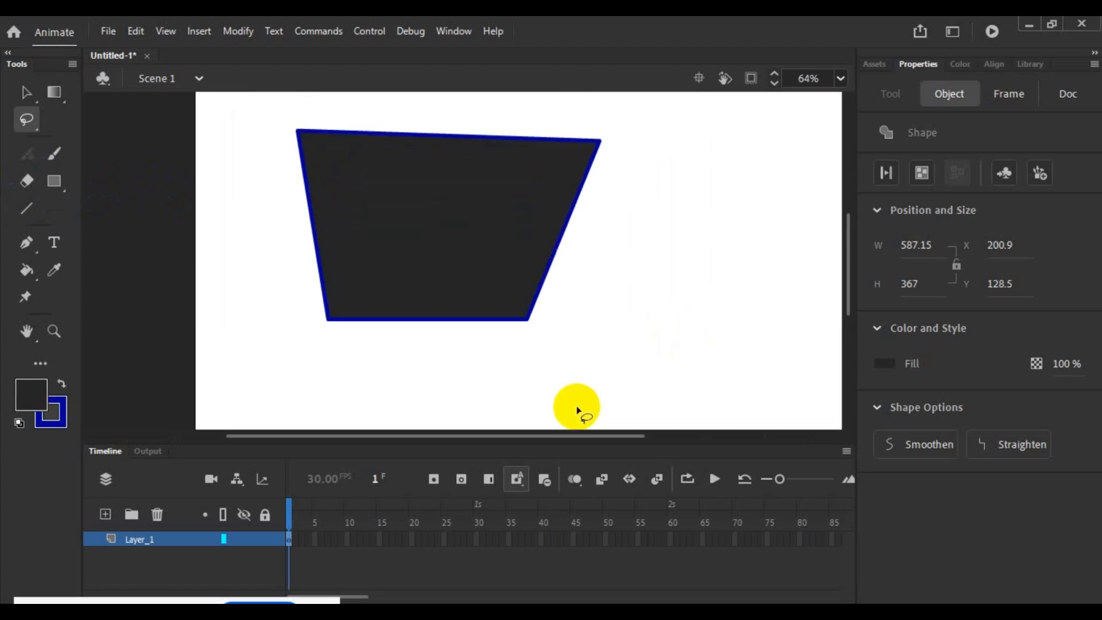
left_click_drag(576, 434, 603, 434)
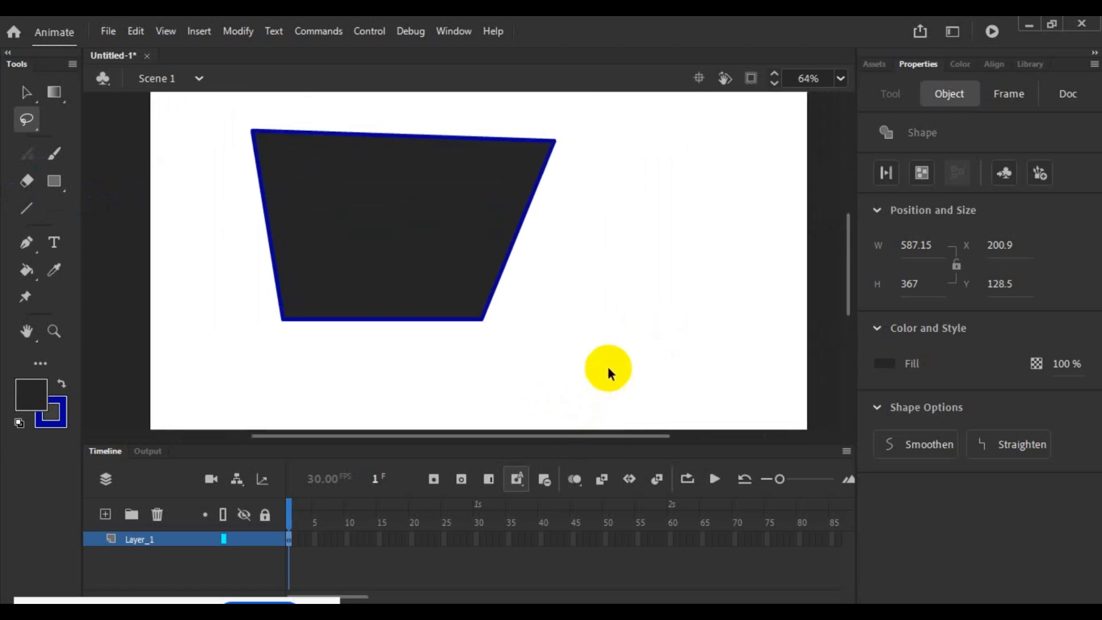
scroll(607, 367, "down", 2)
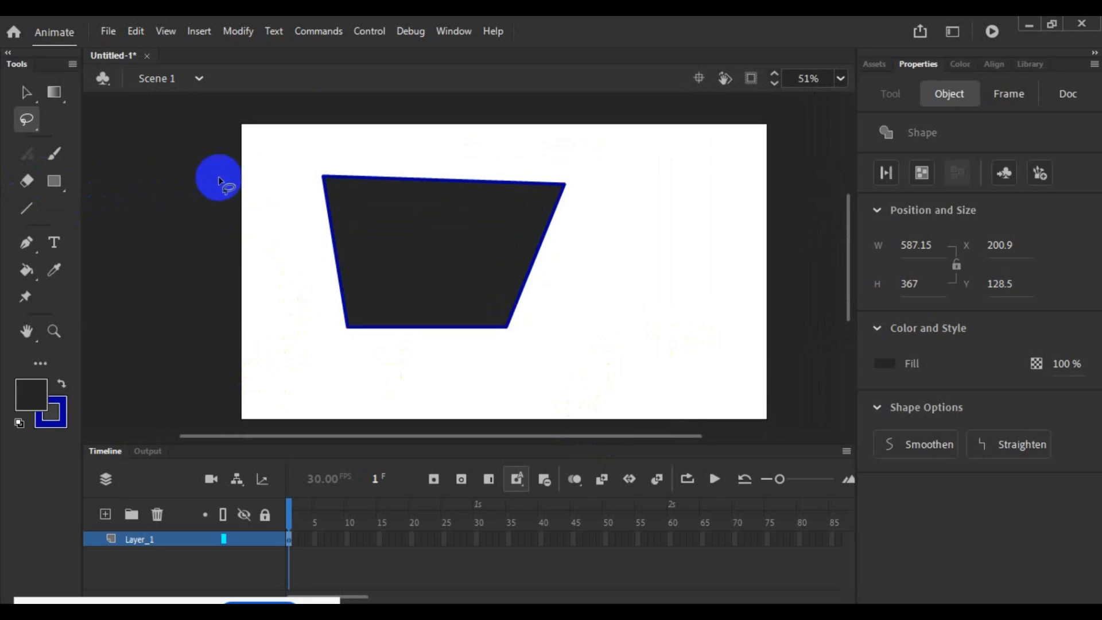
- Select the whole four-sided shape with its outline and delete it from the stage
left_click(25, 91)
left_click_drag(277, 158, 633, 346)
key("Delete")
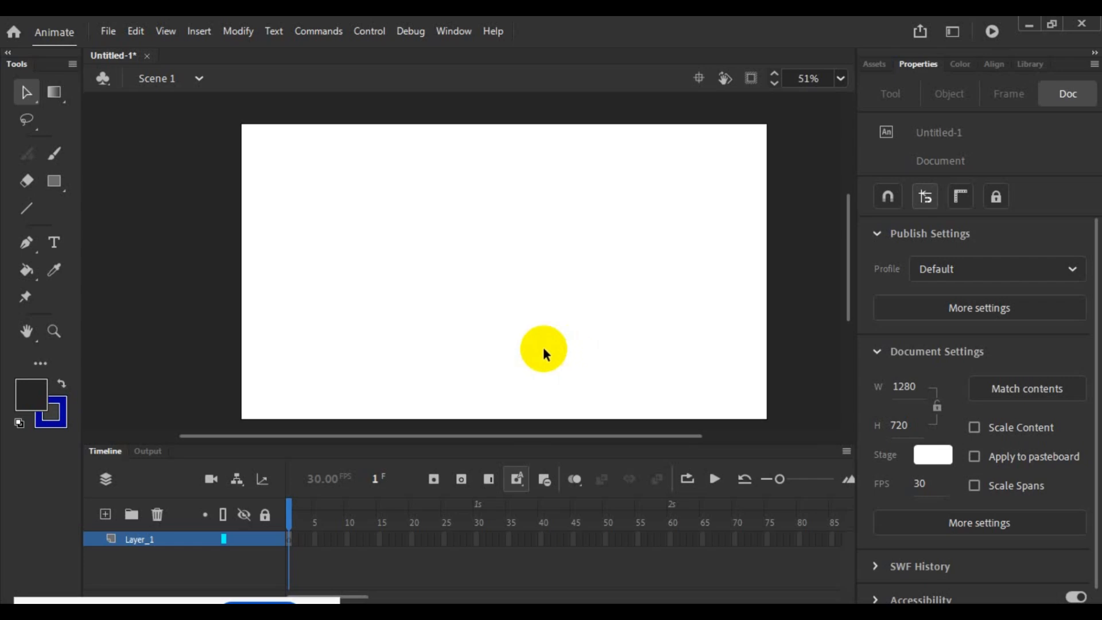
- Draw a dark grey rectangle with a blue outline, about 817 by 365, across the middle of the stage
left_click(54, 182)
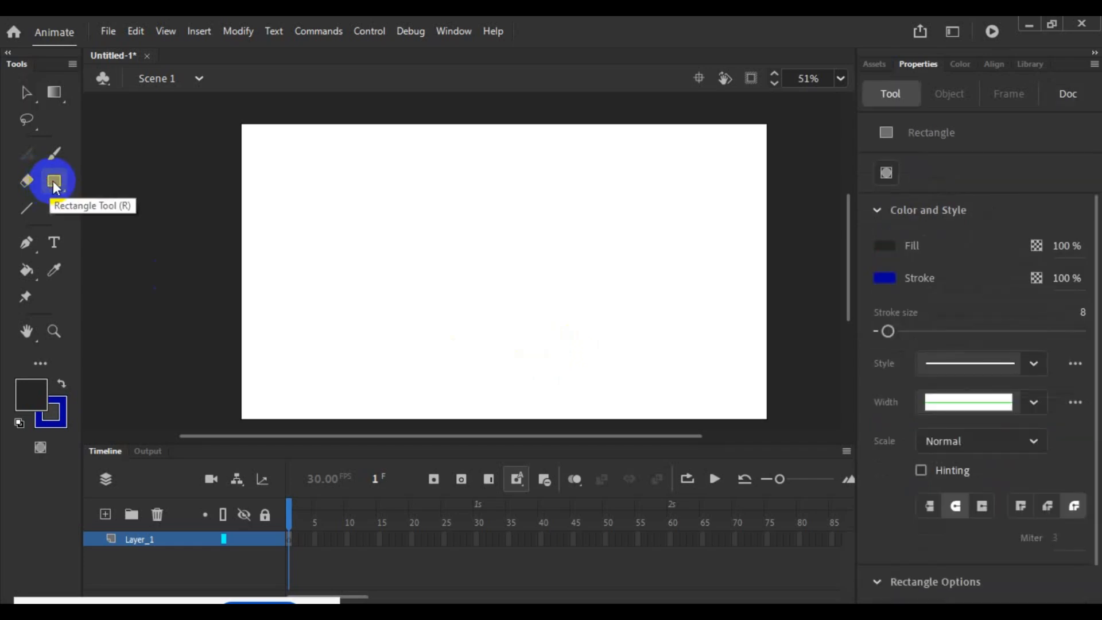
left_click(55, 187)
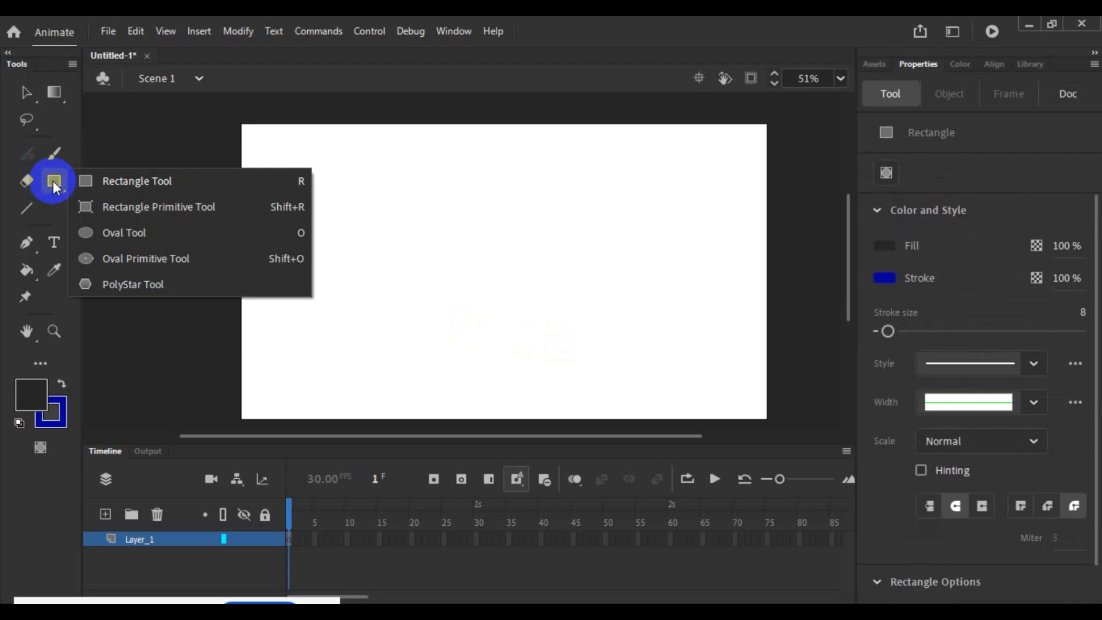
left_click(112, 232)
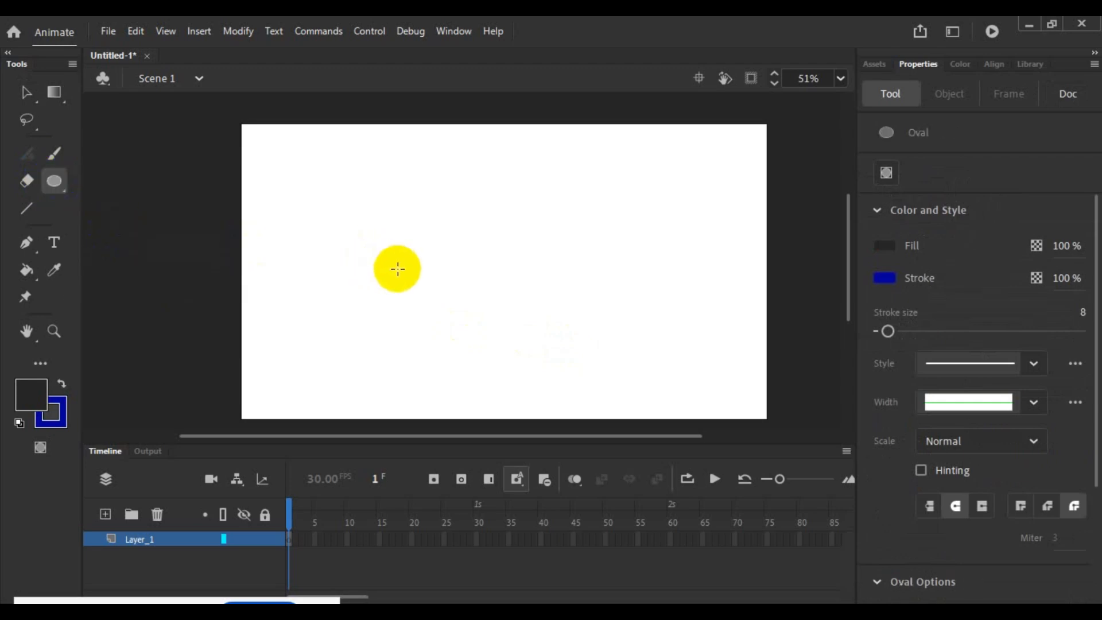
left_click(63, 183)
left_click(105, 178)
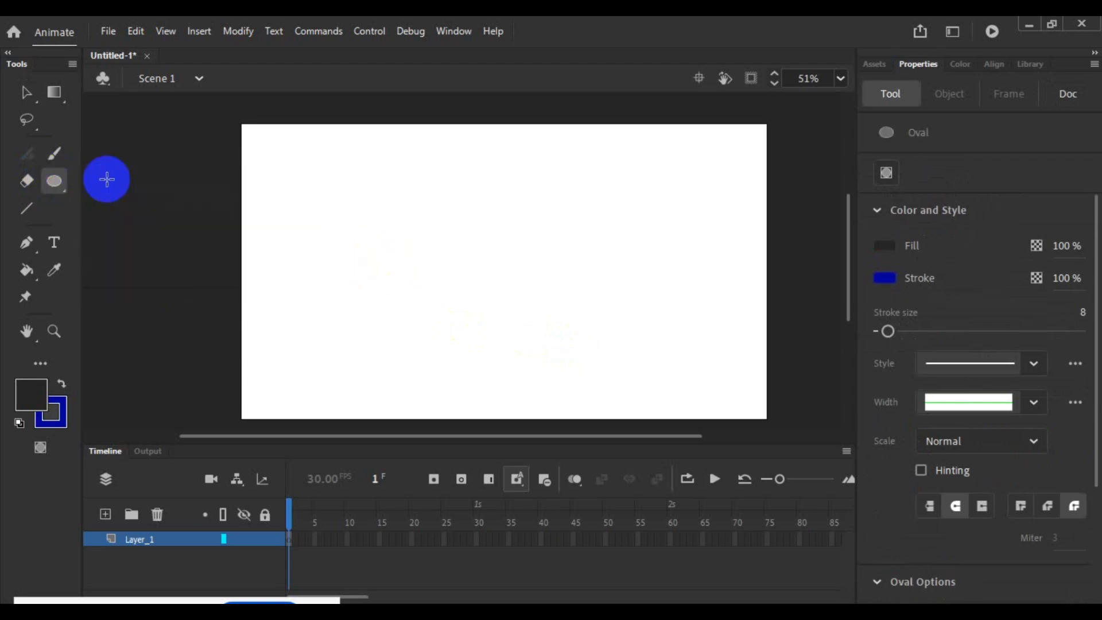
mouse_move(372, 181)
left_mouse_down()
mouse_move(679, 341)
mouse_move(709, 331)
left_mouse_up()
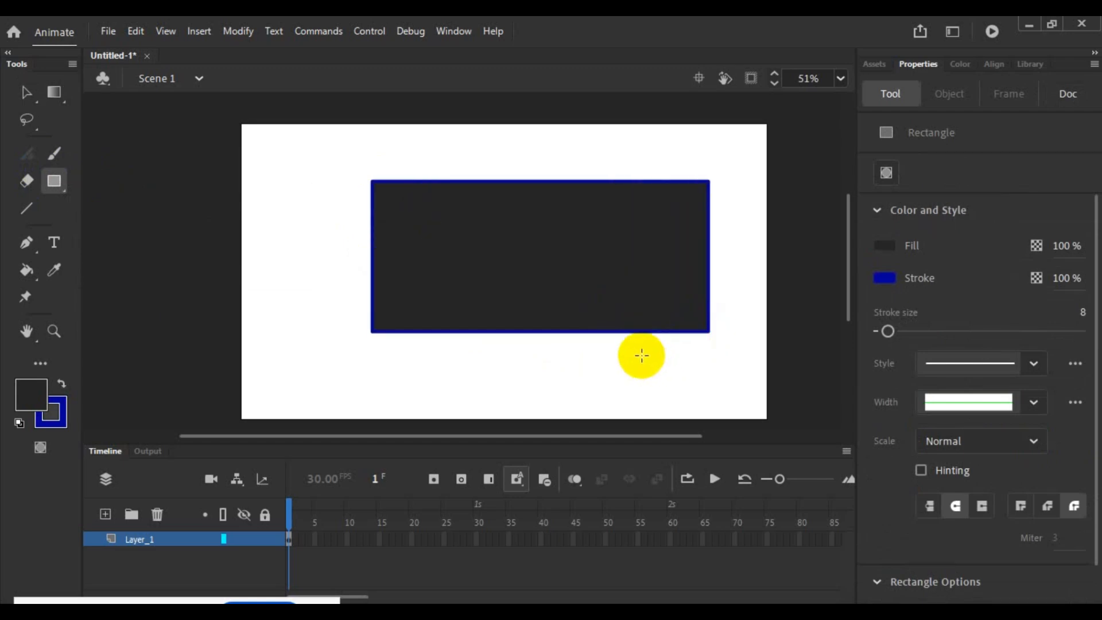
- Select the new rectangle with its outline and delete it, leaving the Oval Tool as the current shape tool
left_click(60, 183)
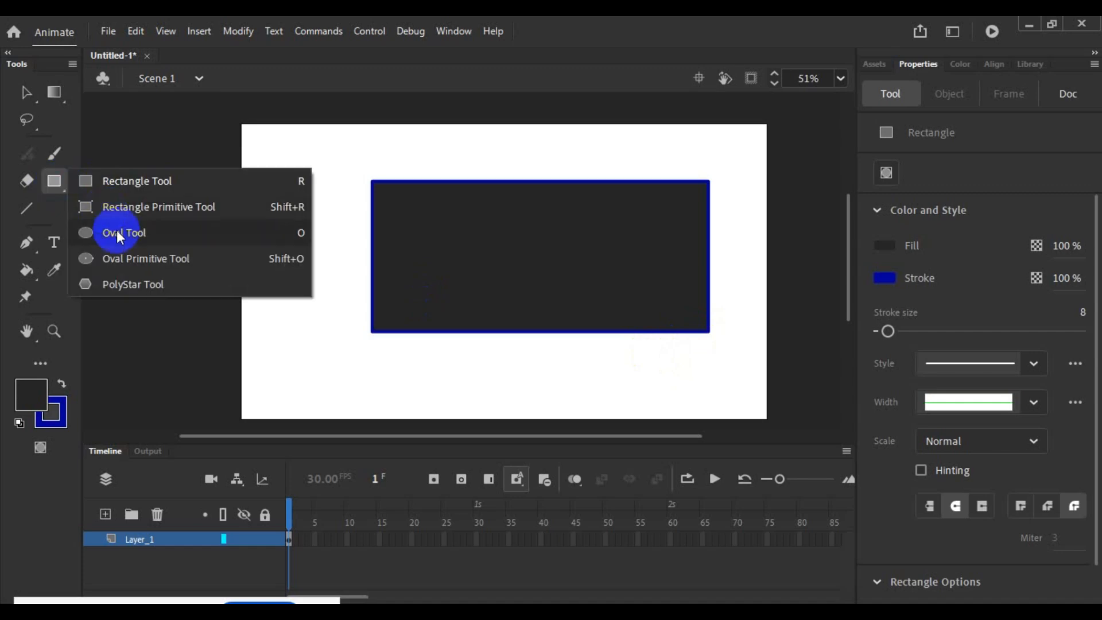
left_click(116, 229)
left_click(26, 92)
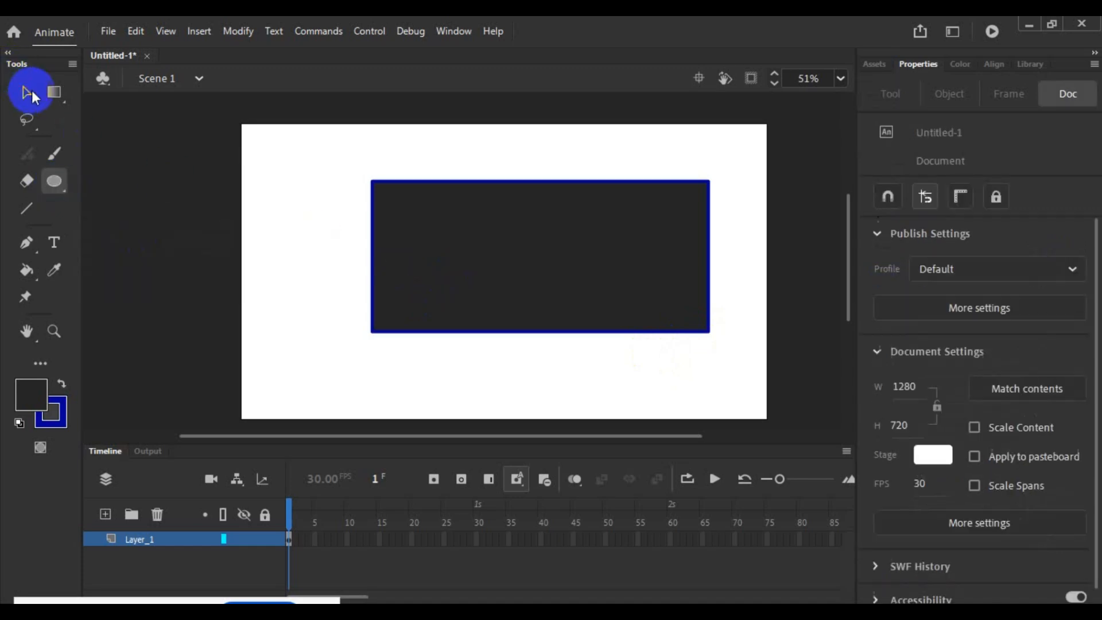
mouse_move(336, 165)
left_mouse_down()
mouse_move(764, 409)
mouse_move(755, 403)
left_mouse_up()
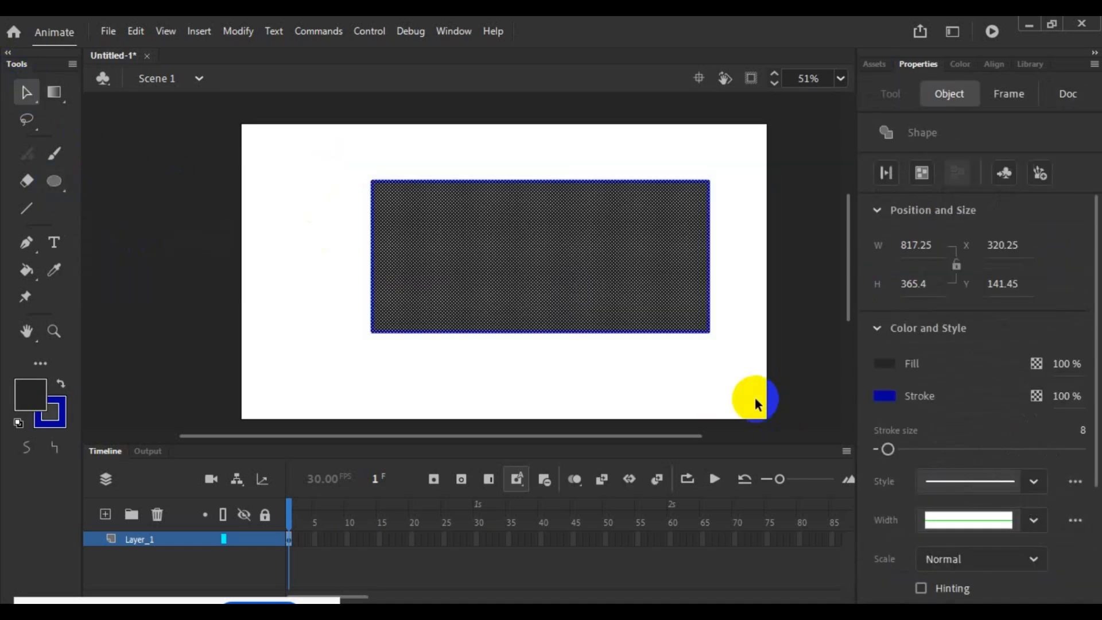
key("Delete")
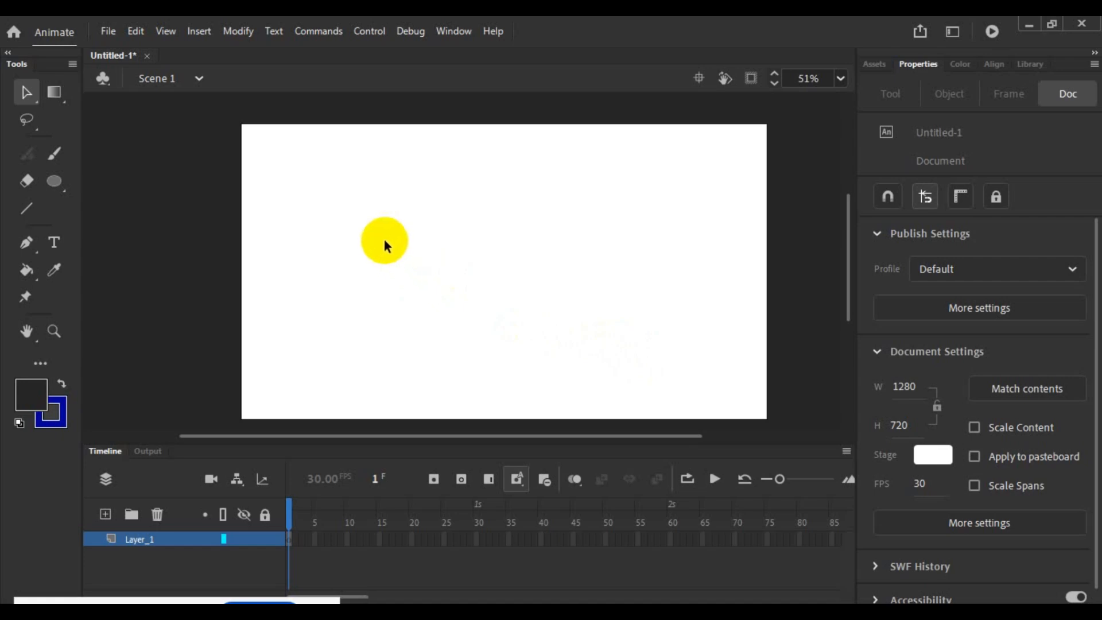
- Draw a rectangle about 680 by 285 in the stage's upper left and a smaller one adjoining its right side, with aligned bottoms
left_click(54, 181)
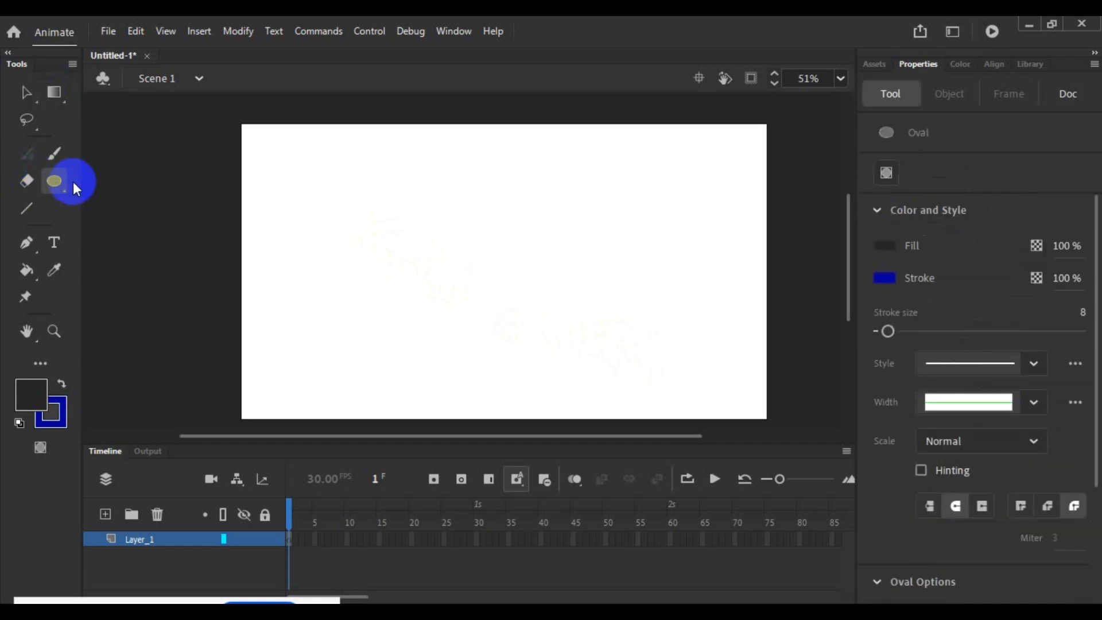
left_click(57, 182)
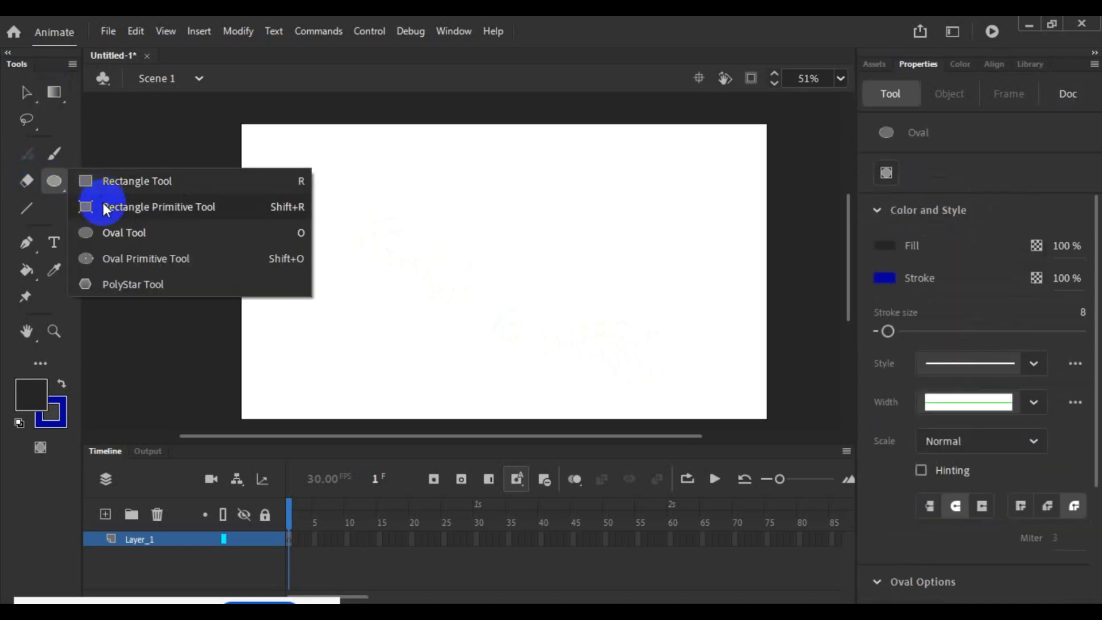
left_click(115, 181)
mouse_move(302, 186)
left_mouse_down()
mouse_move(331, 225)
mouse_move(431, 244)
mouse_move(574, 298)
left_mouse_up()
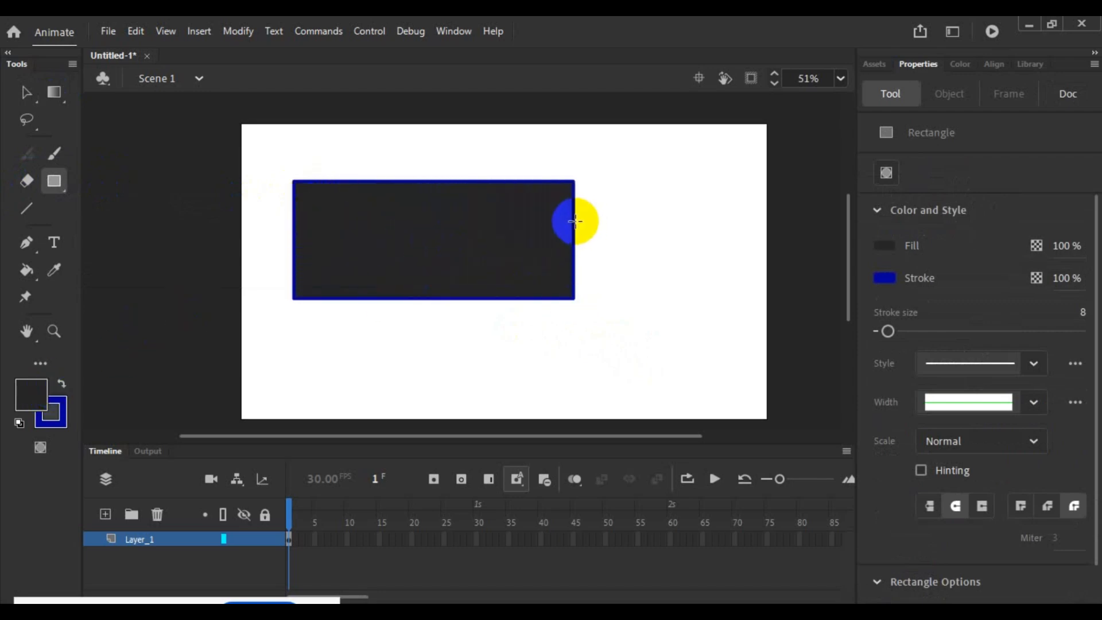
mouse_move(575, 219)
left_mouse_down()
mouse_move(633, 300)
mouse_move(654, 298)
left_mouse_up()
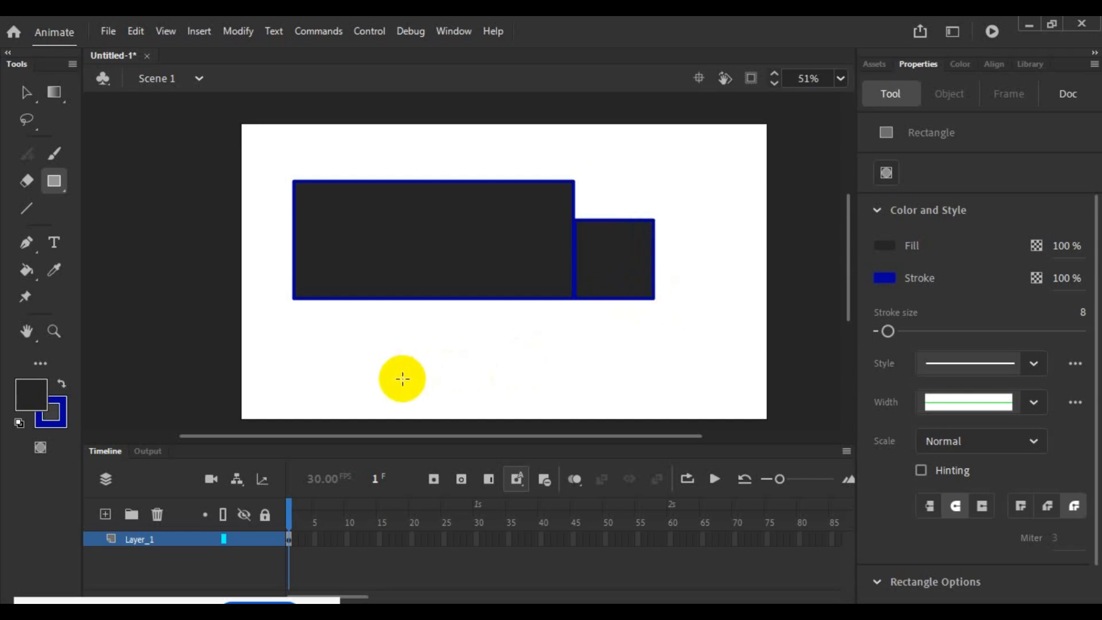
- Change the large rectangle's fill from the default swatches to red, keeping red as the current fill colour
left_click(31, 394)
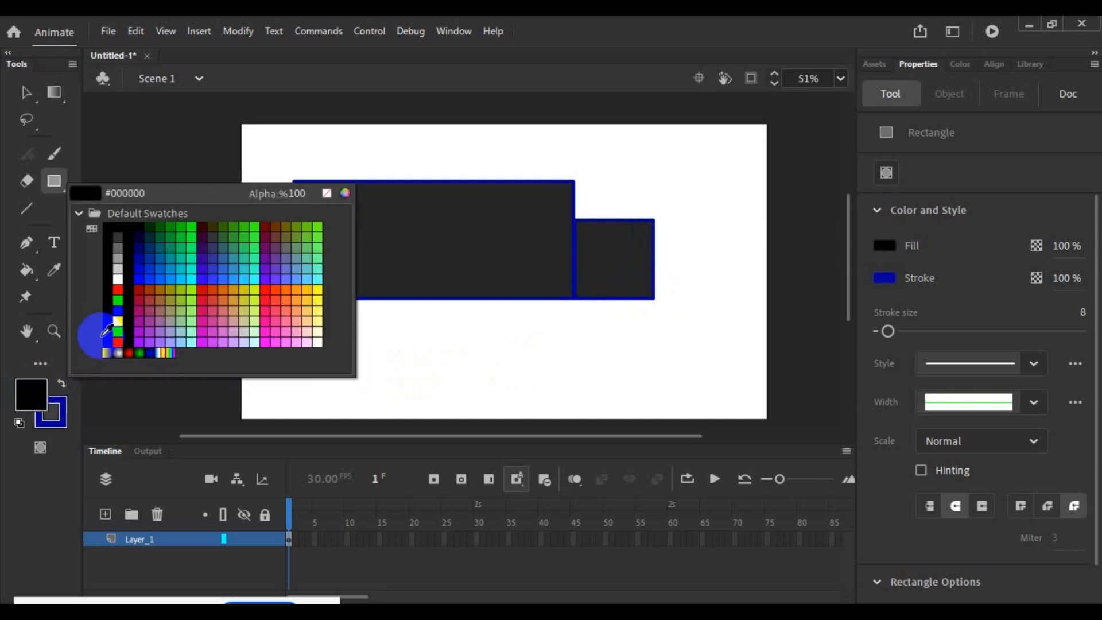
left_click(121, 287)
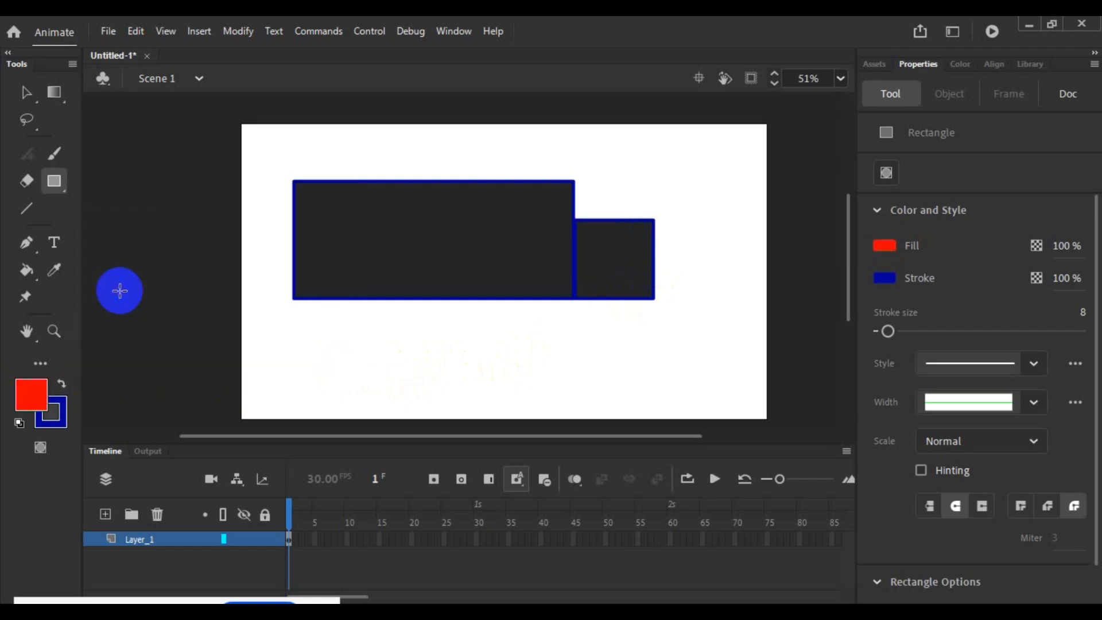
left_click(26, 91)
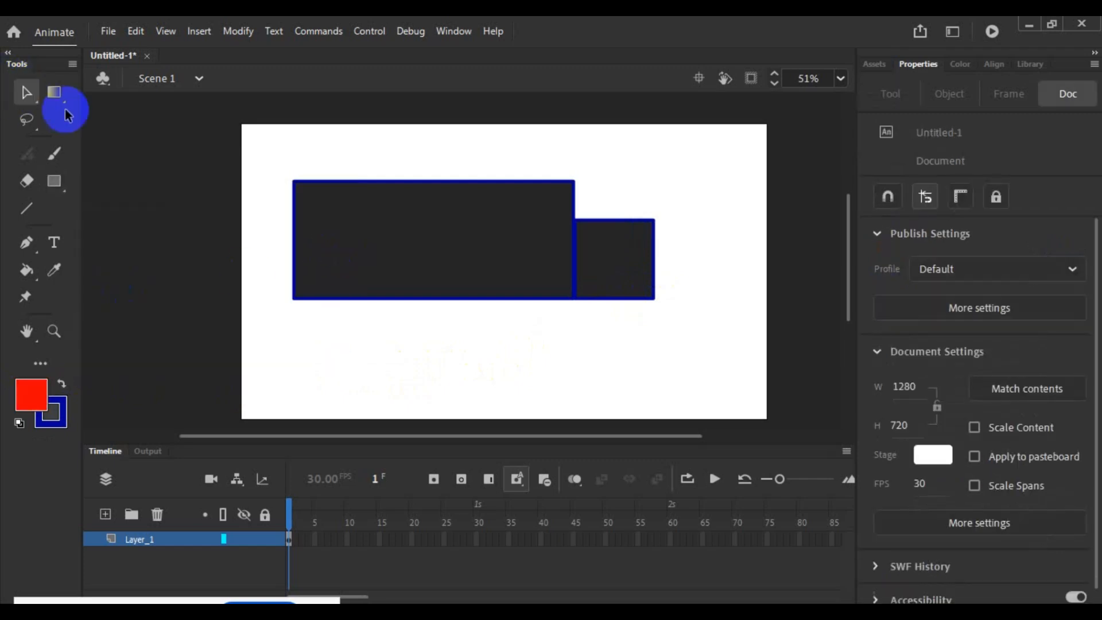
left_click(374, 210)
left_click(31, 396)
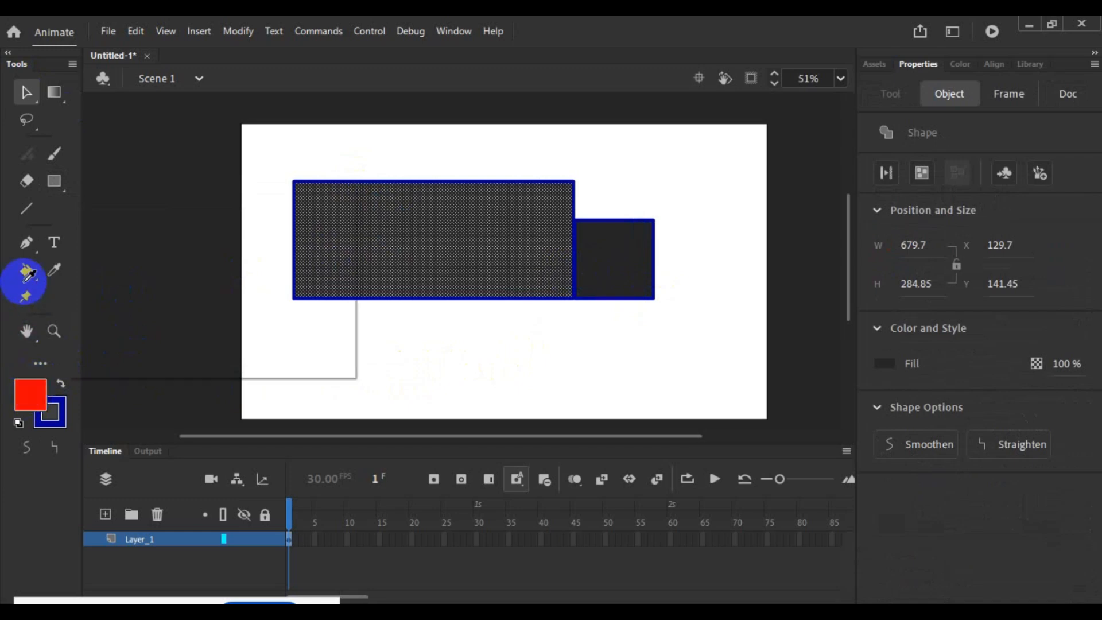
left_click(26, 270)
left_click(30, 386)
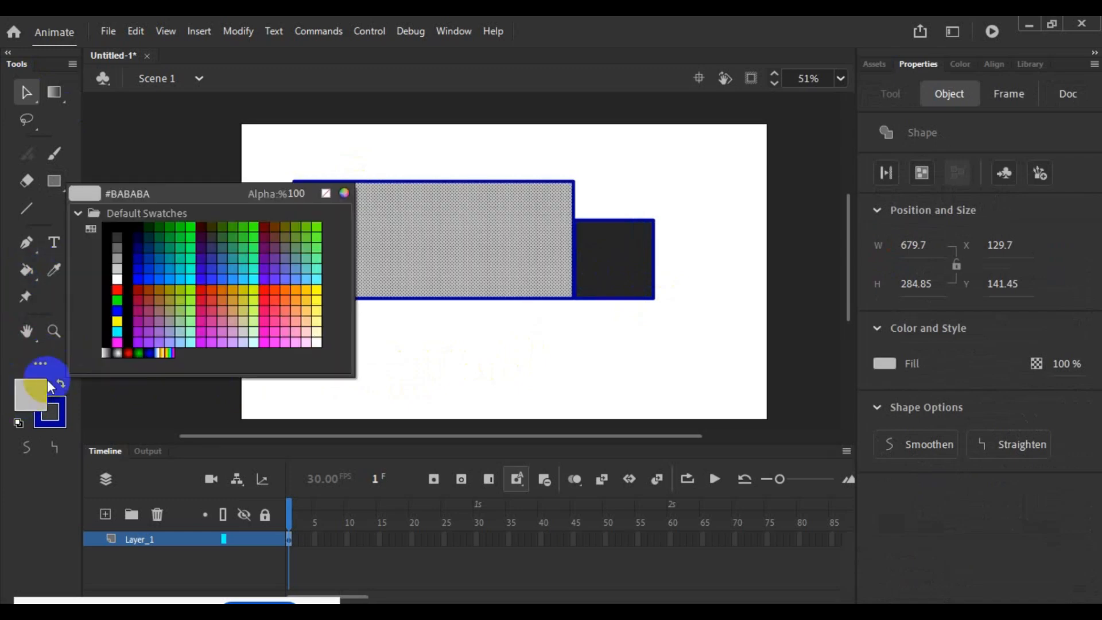
left_click(112, 294)
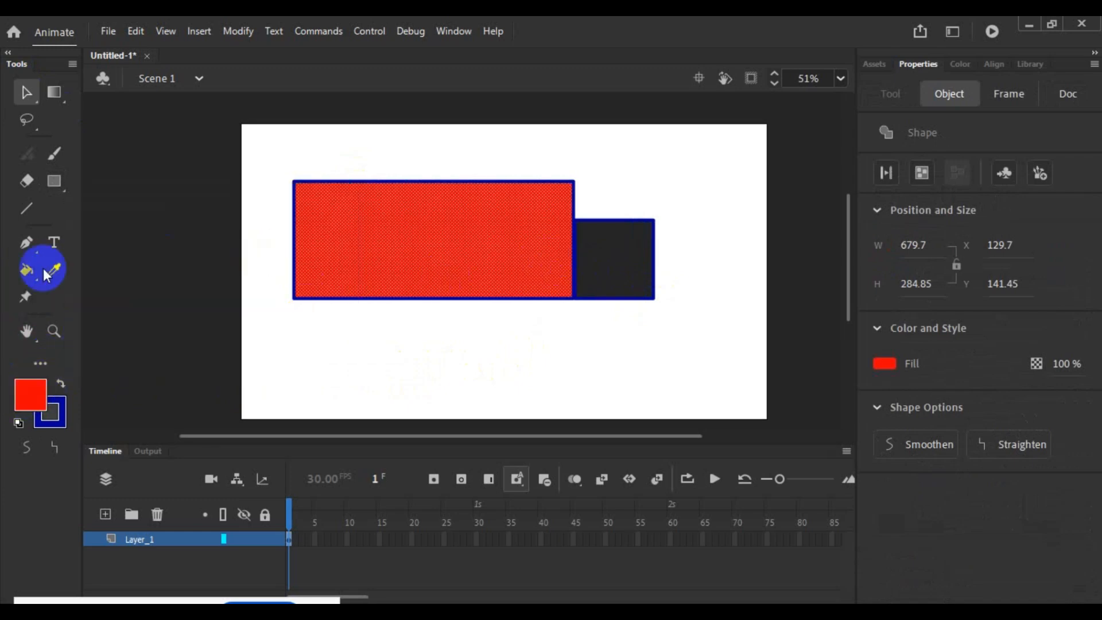
- Recolour the smaller rectangle's fill red with the Paint Bucket tool
left_click(596, 261)
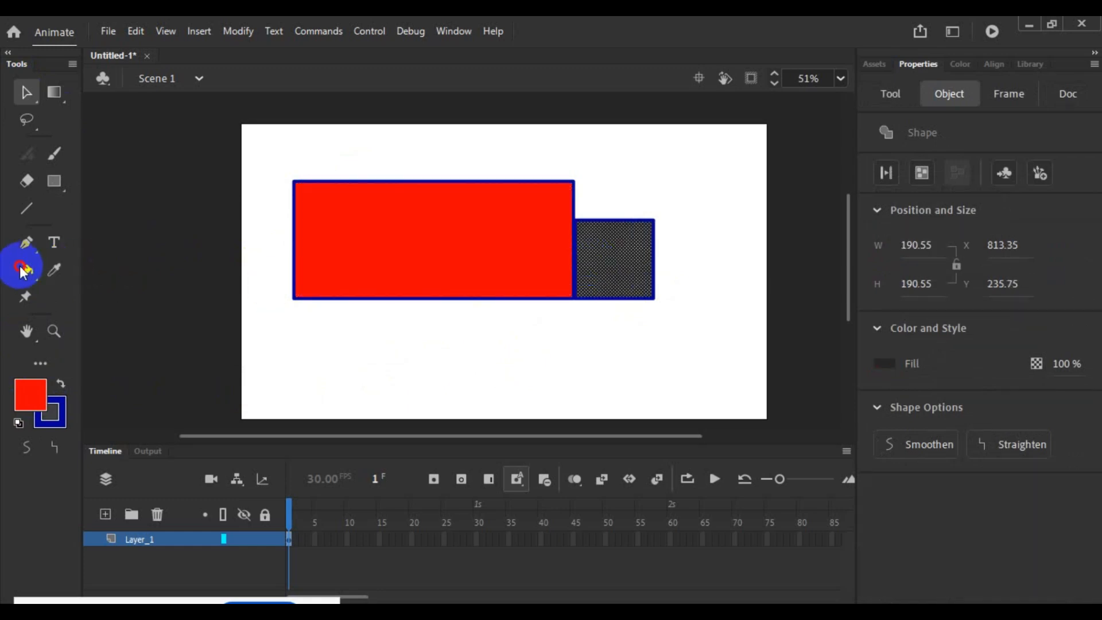
left_click(26, 268)
left_click(603, 263)
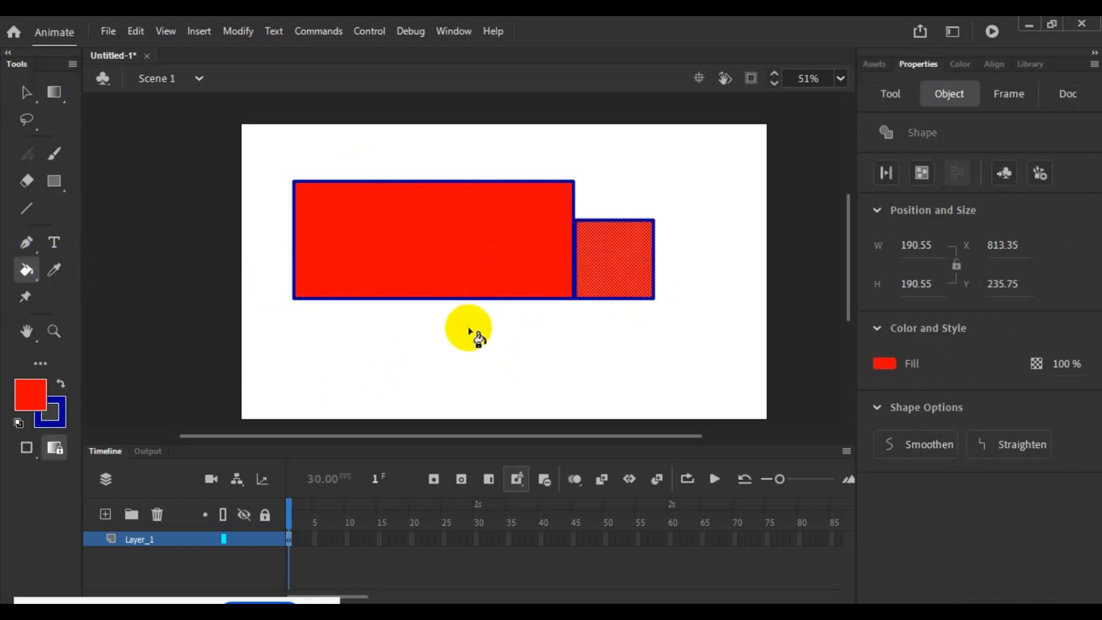
- Select the large rectangle's entire outline and change its stroke colour to black
left_click(25, 106)
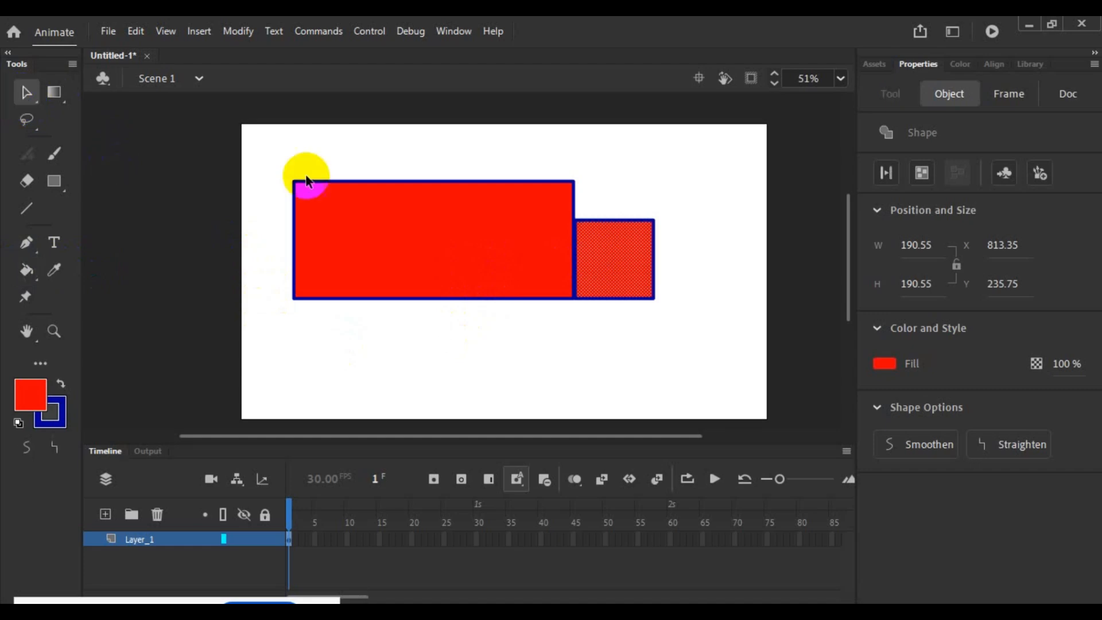
double_click(338, 182)
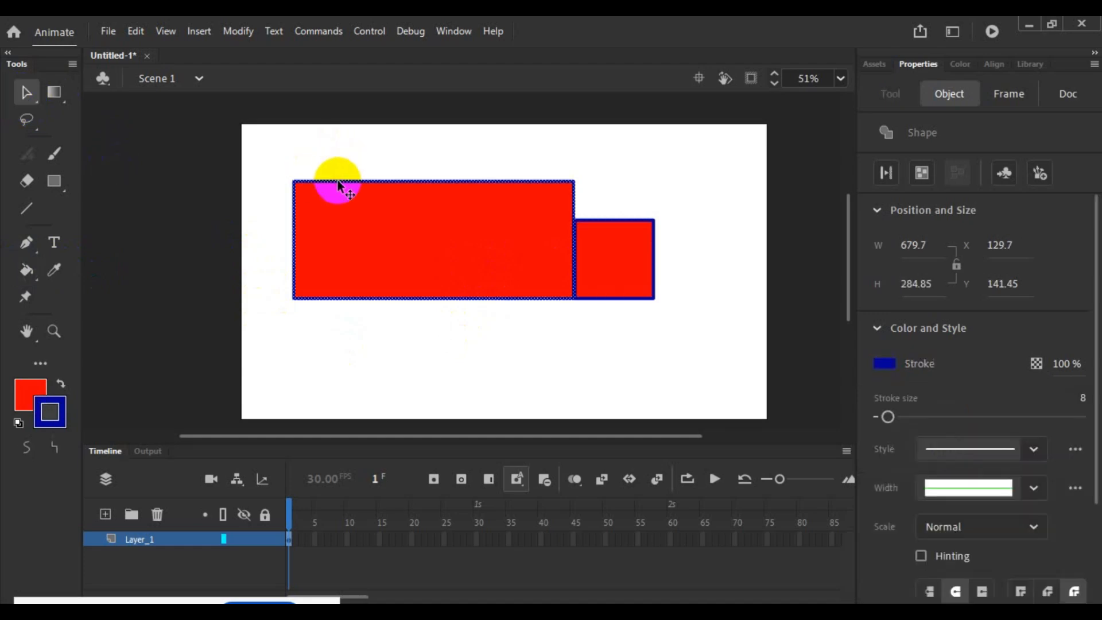
left_click(59, 403)
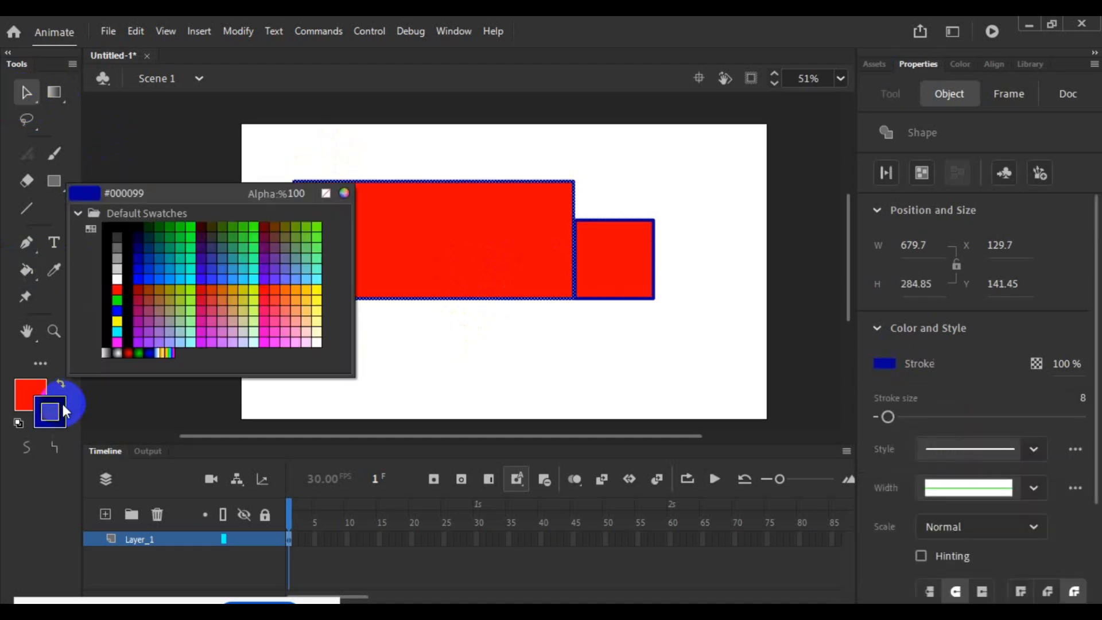
left_click(105, 332)
left_click(229, 230)
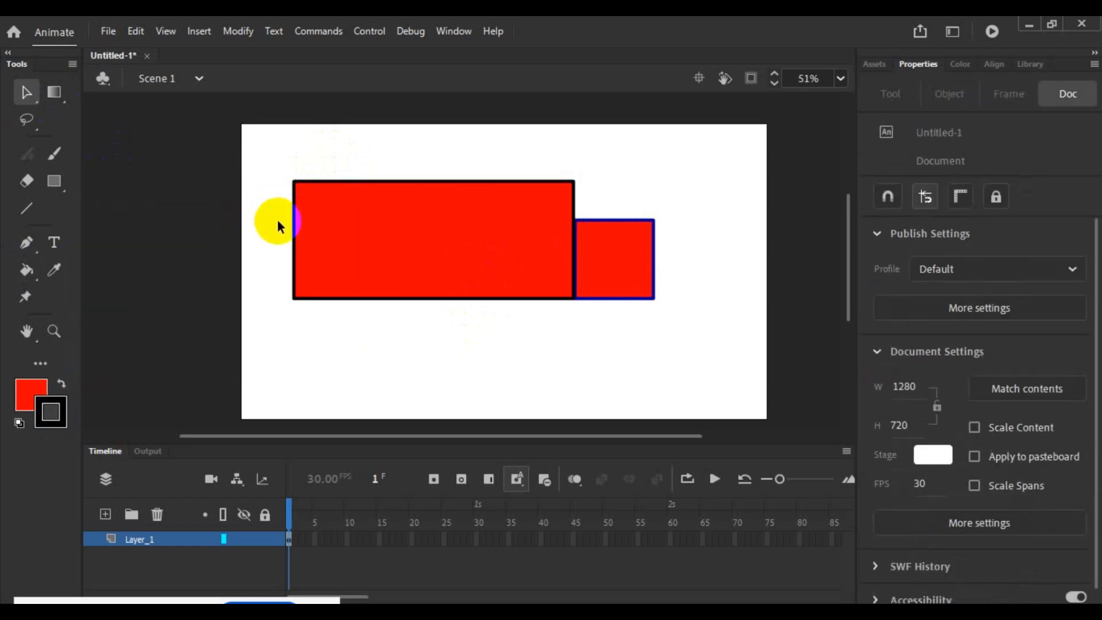
- Select all four sides of the smaller rectangle's outline and change their stroke colour to black
left_click(652, 281)
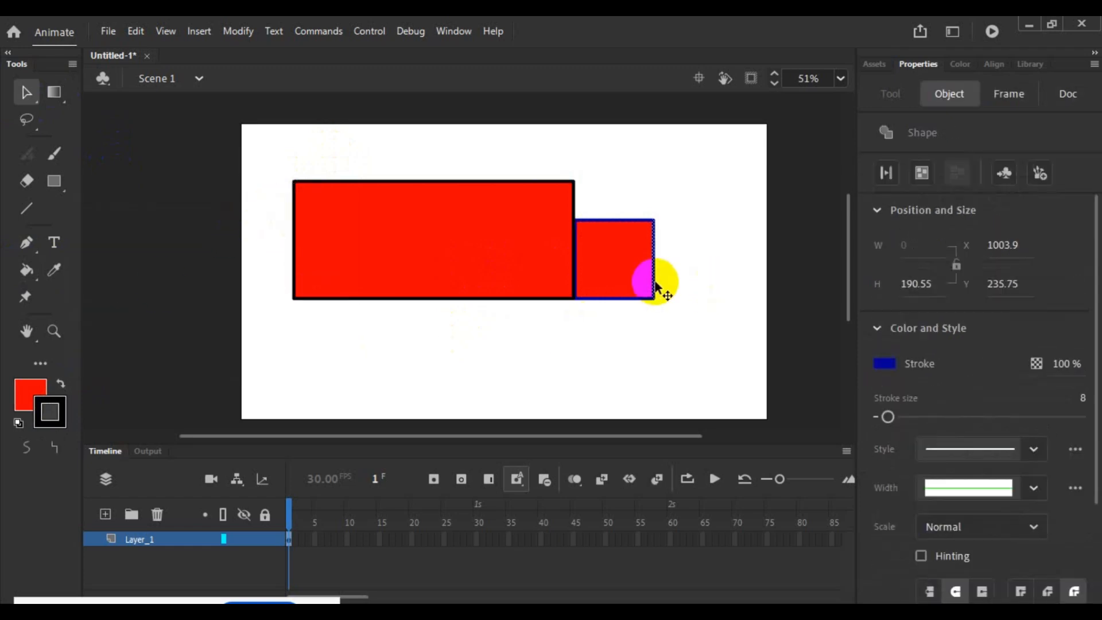
double_click(652, 281)
left_click(63, 398)
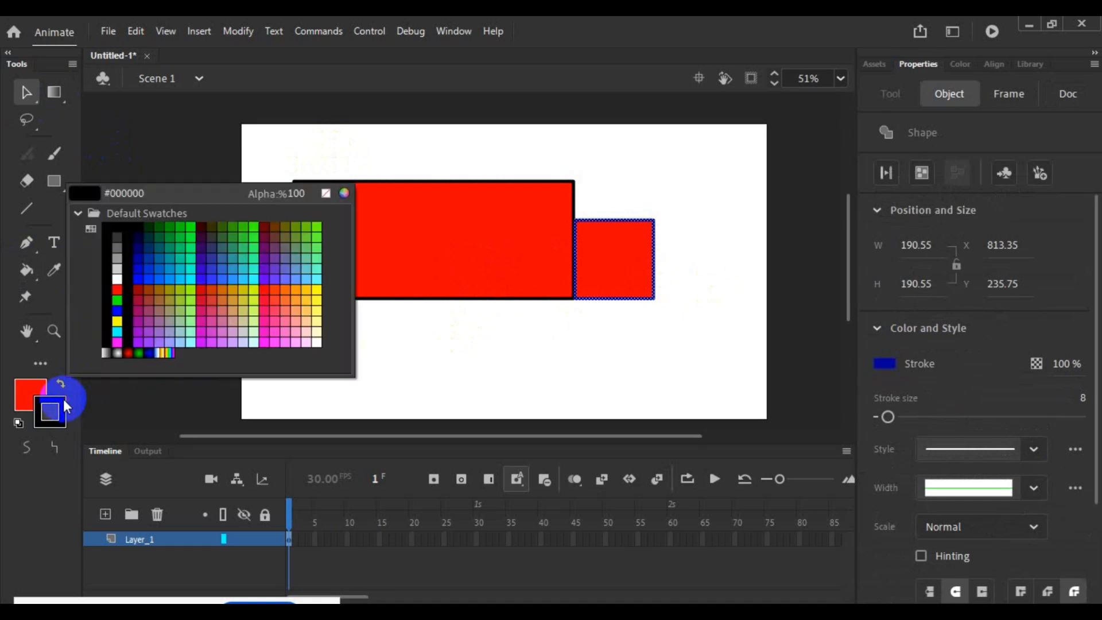
left_click(108, 316)
left_click(276, 170)
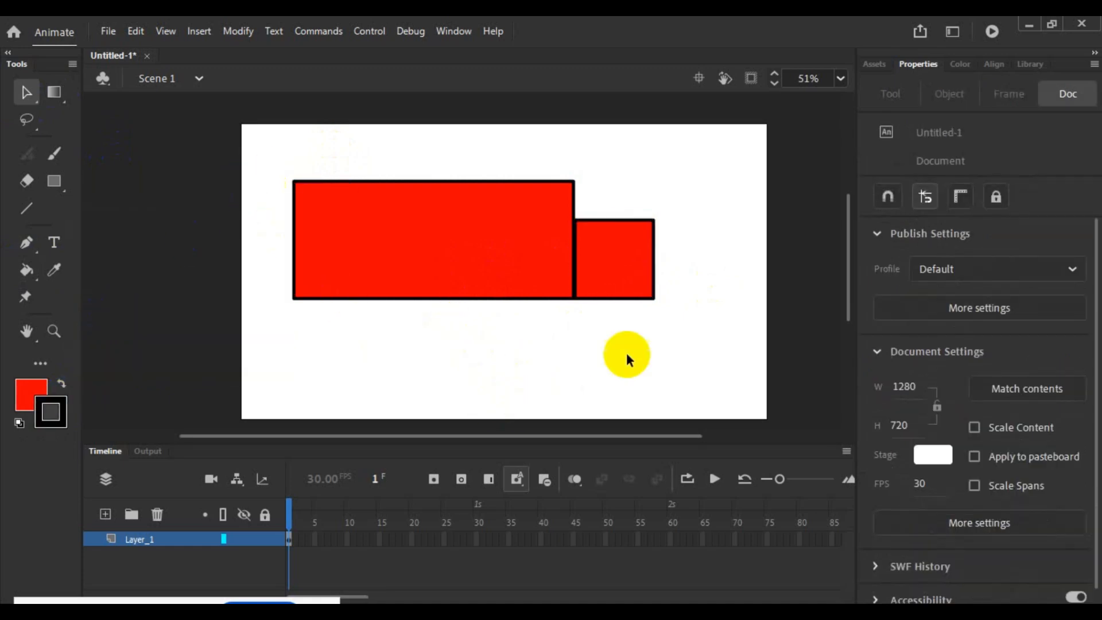
- Move the small rectangle away from the large one, merge its fill into the large one, and shift the combined fill off its outlines
left_click(624, 277)
mouse_move(624, 277)
left_mouse_down()
mouse_move(660, 280)
mouse_move(596, 266)
left_mouse_up()
left_click(627, 332)
left_click(558, 338)
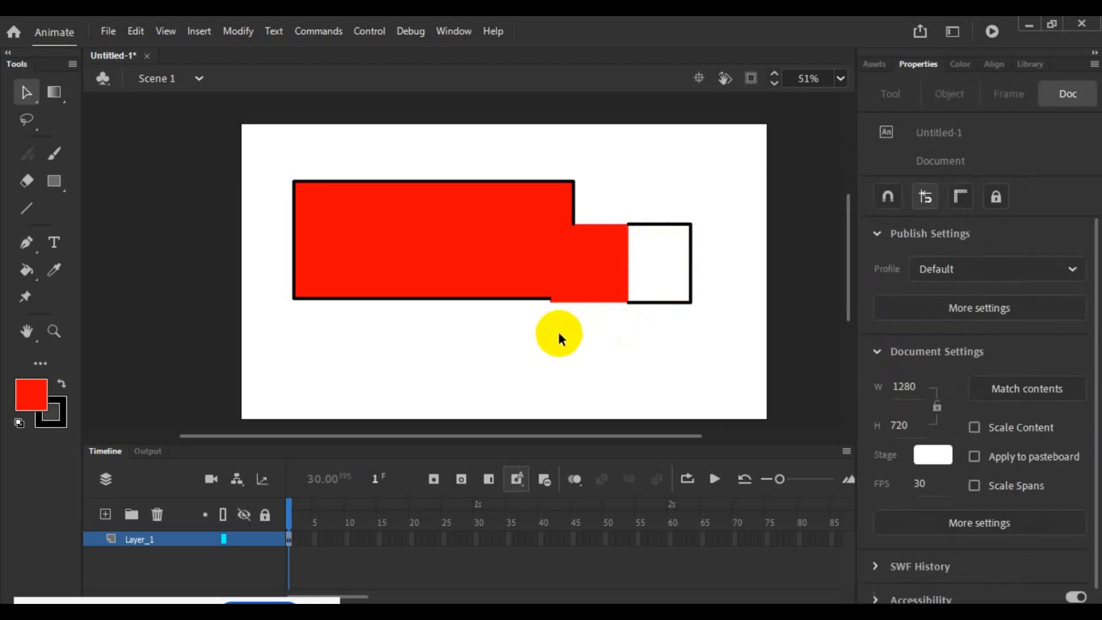
left_click(591, 290)
mouse_move(590, 288)
left_mouse_down()
mouse_move(560, 327)
mouse_move(583, 297)
mouse_move(554, 304)
mouse_move(598, 270)
mouse_move(543, 364)
mouse_move(609, 355)
mouse_move(646, 271)
mouse_move(612, 276)
mouse_move(594, 298)
left_mouse_up()
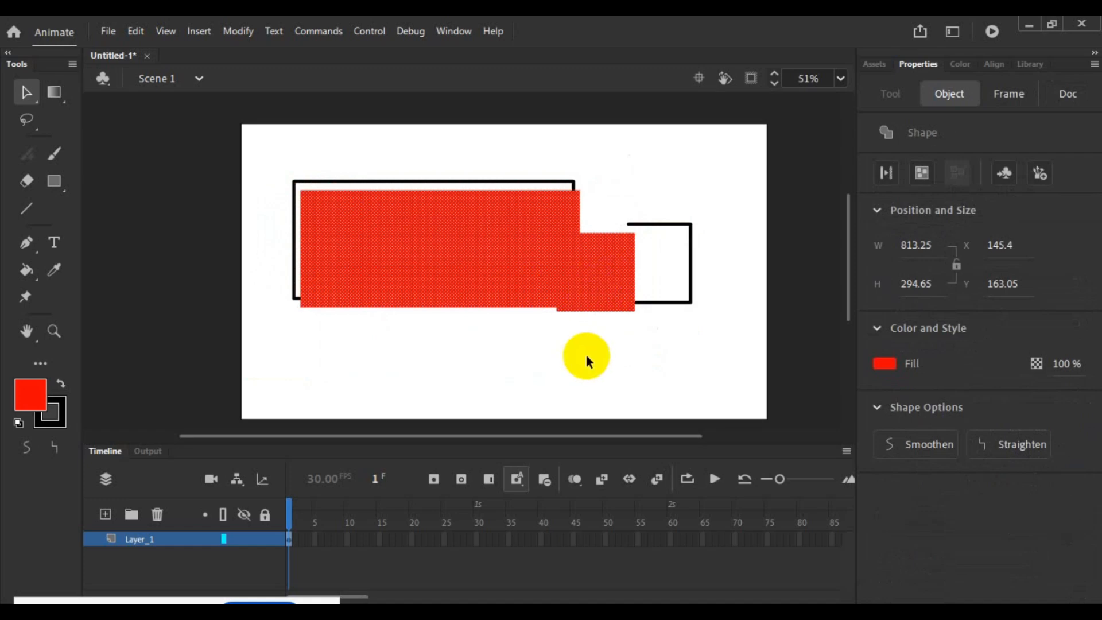
- Undo the fill moves back to the small rectangle standing apart from the large one, and clear the selection
key("ctrl+z")
key("ctrl+z")
key("ctrl+z")
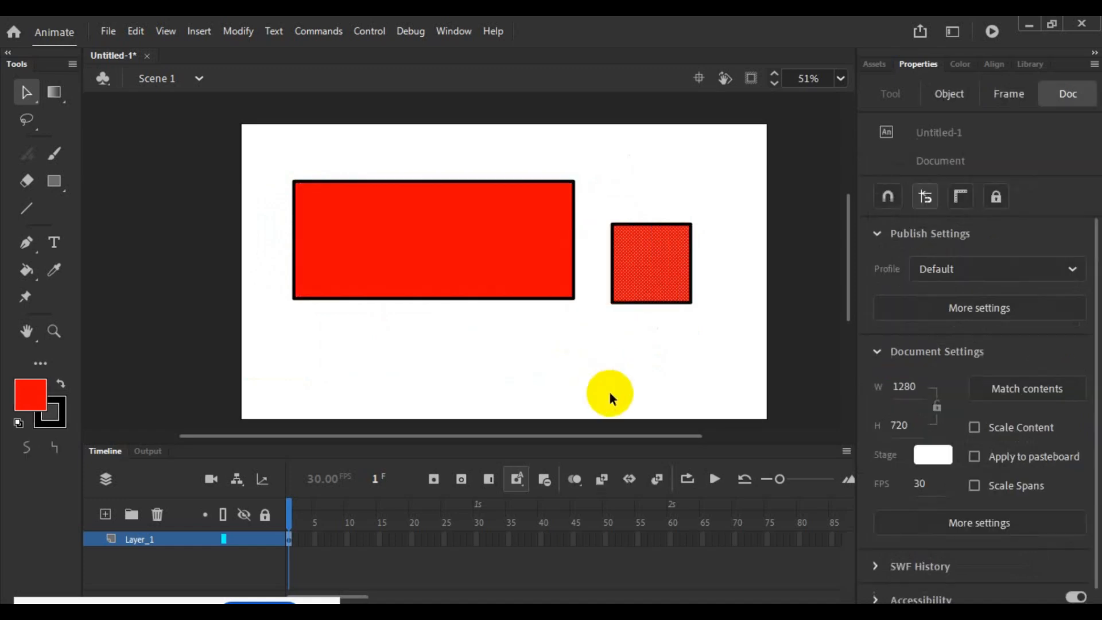
left_click(474, 290)
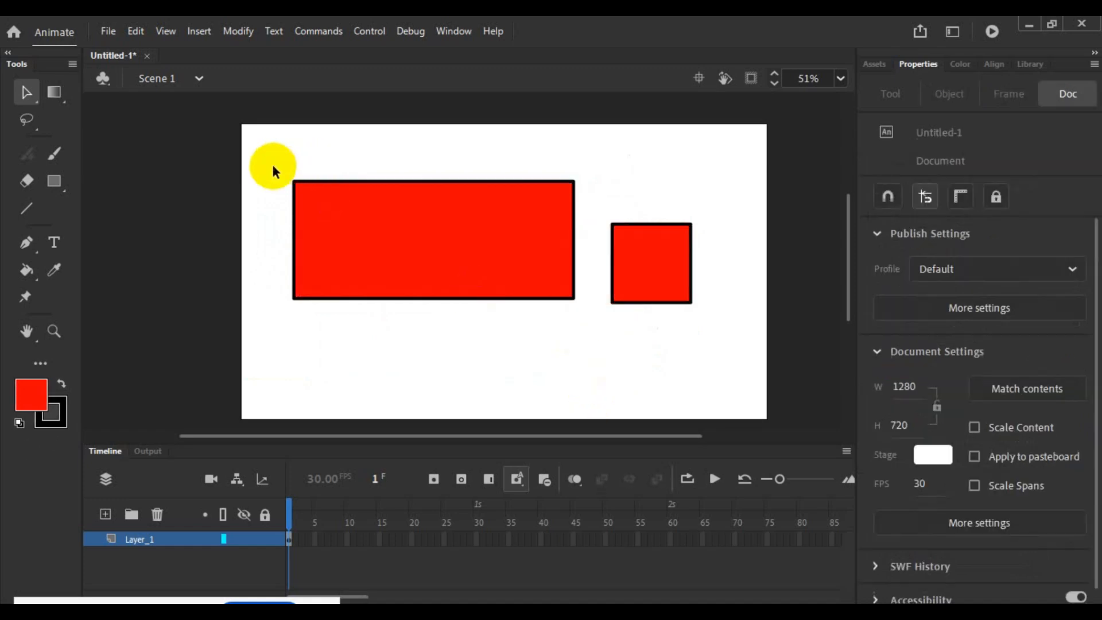
- Select both red rectangles with their outlines and delete them from the stage
left_click_drag(268, 167, 717, 363)
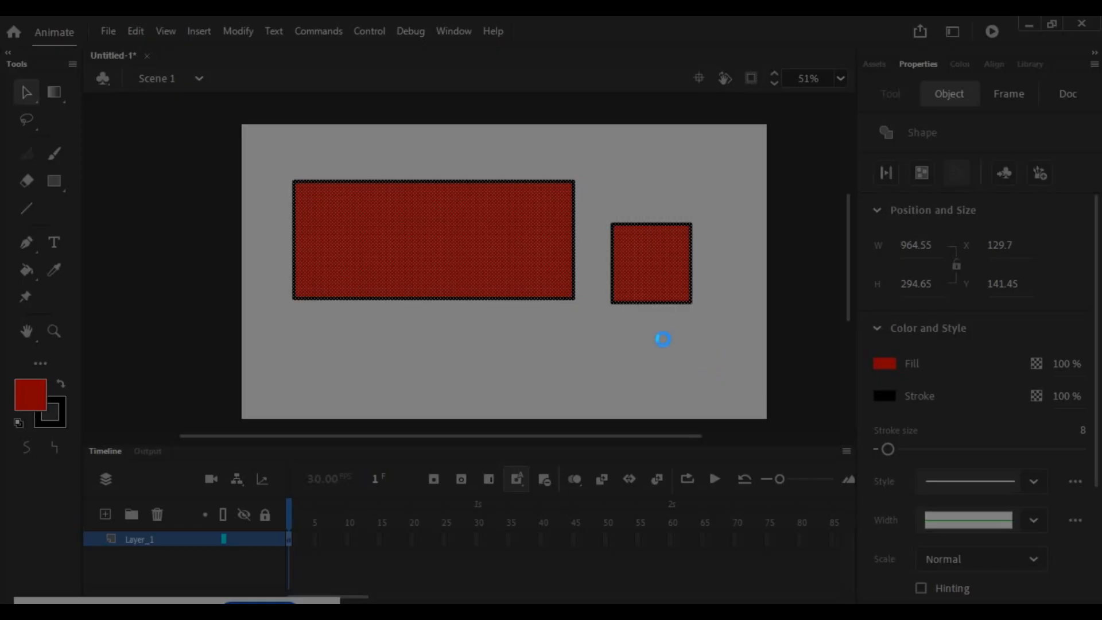
left_click_drag(647, 355, 686, 384)
left_click(682, 396)
left_click(499, 232)
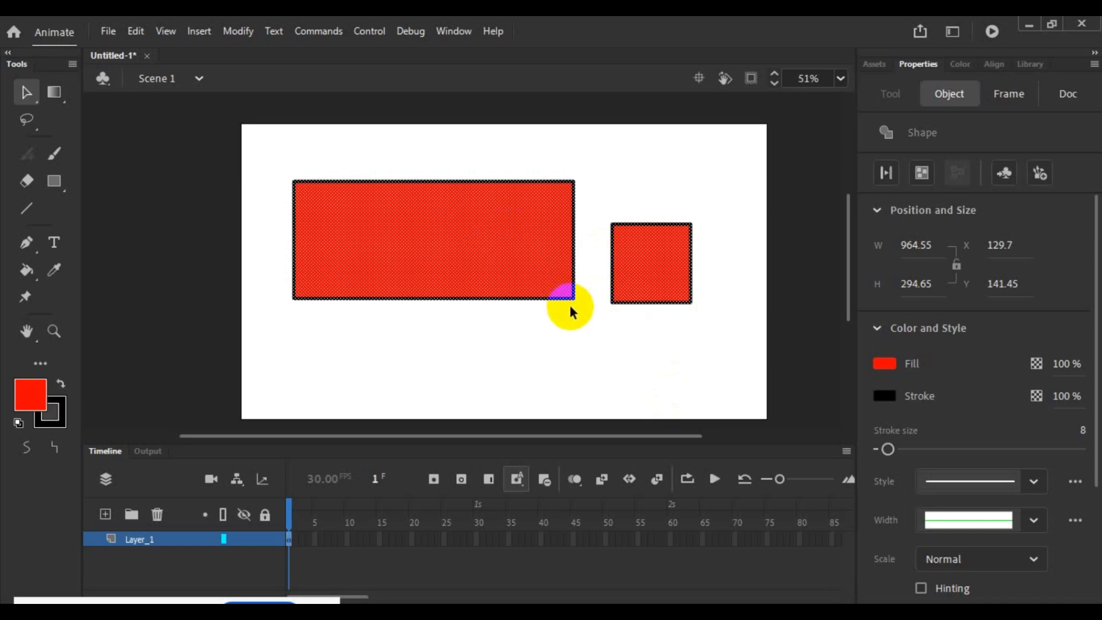
key("Delete")
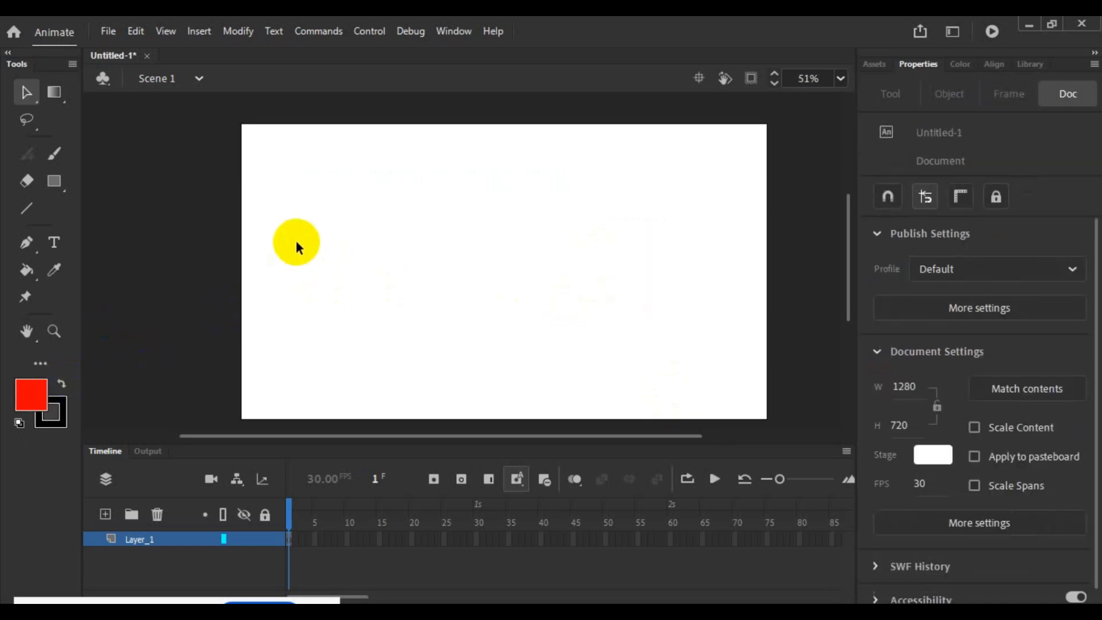
- Draw a red rectangle with a black outline and a second one, about 336 by 279, overlapping its lower-right corner
left_click(71, 179)
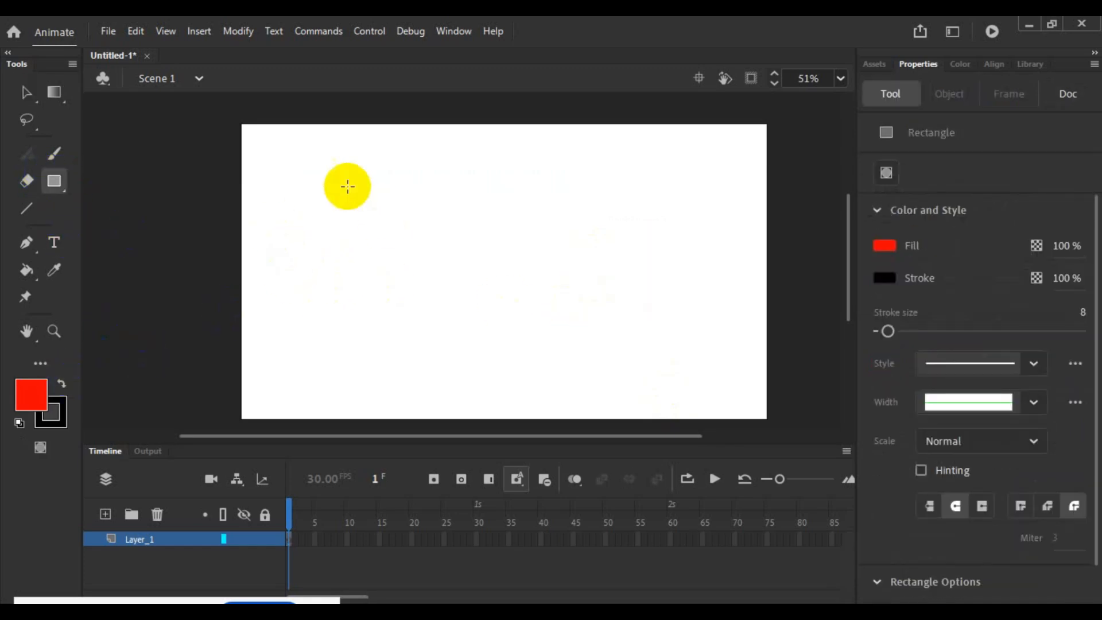
left_click_drag(300, 171, 519, 298)
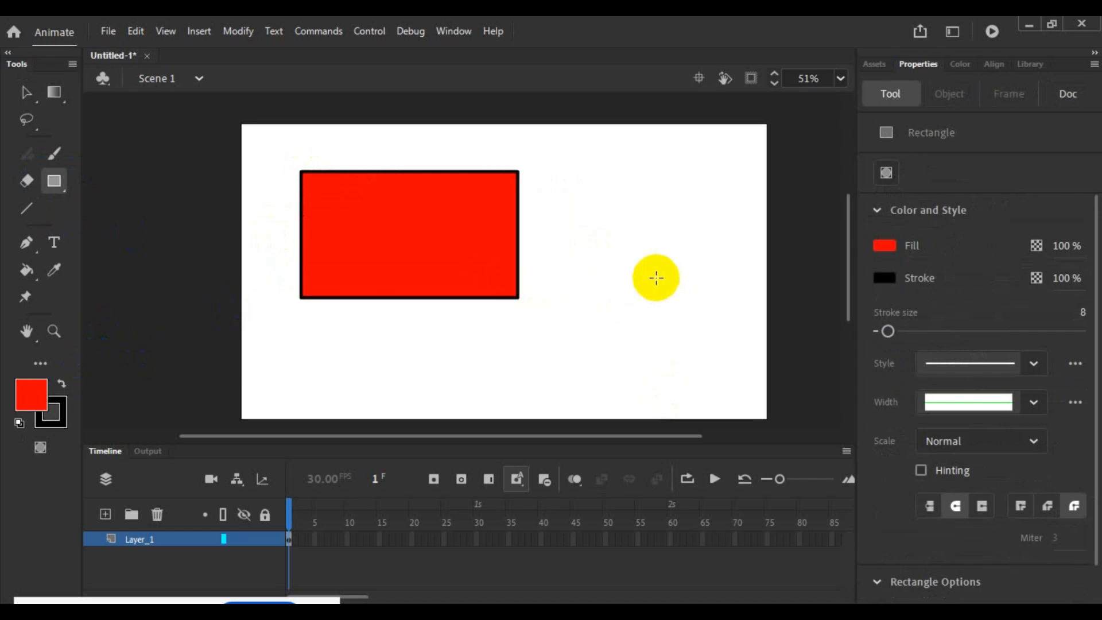
left_click_drag(482, 227, 619, 343)
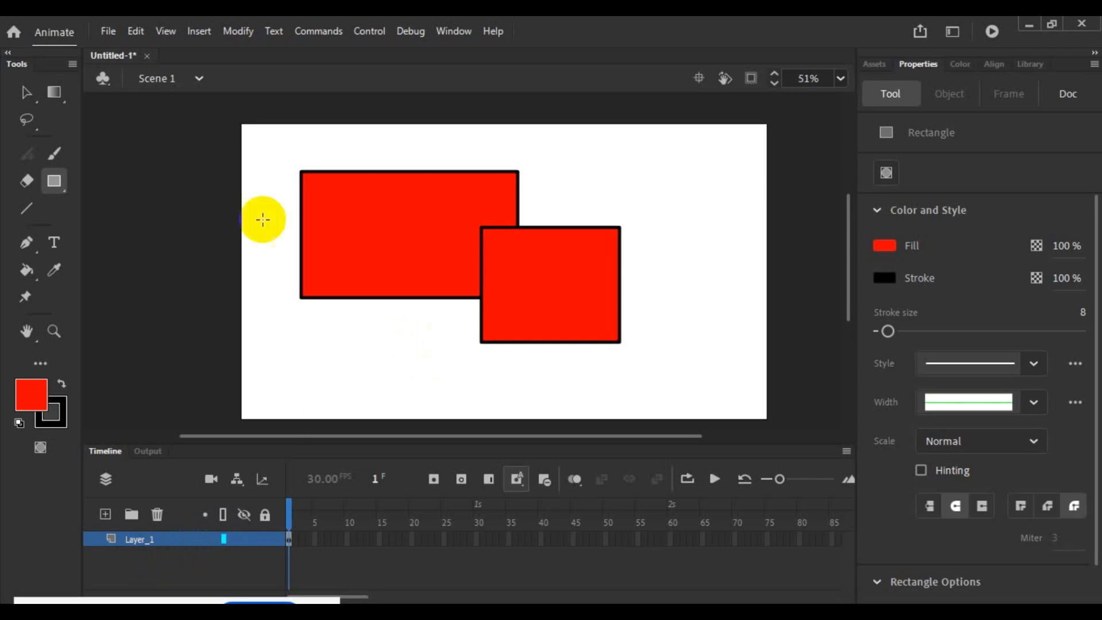
- Try moving only the smaller rectangle's fill out to the right, and select the connected outlines of both rectangles
left_click(27, 91)
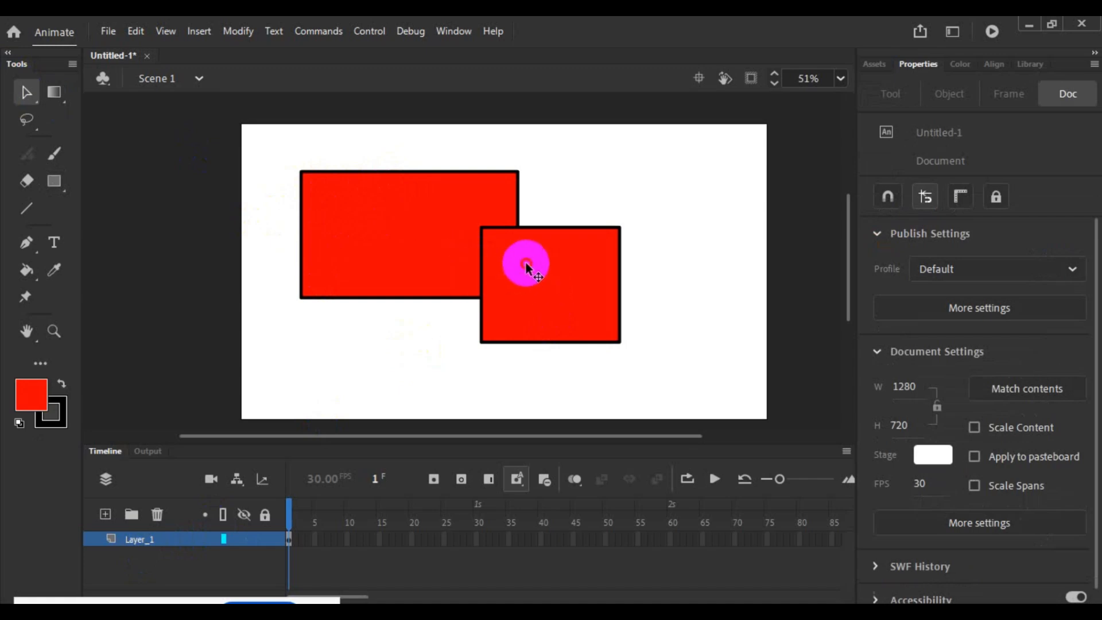
left_click_drag(528, 265, 645, 277)
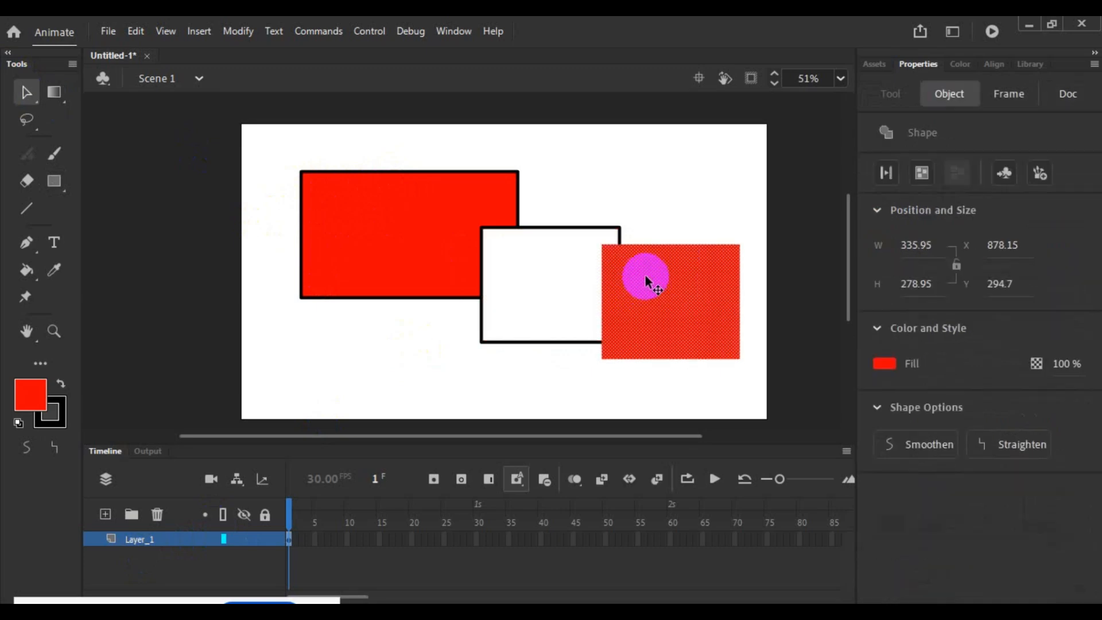
left_click(667, 208)
double_click(559, 229)
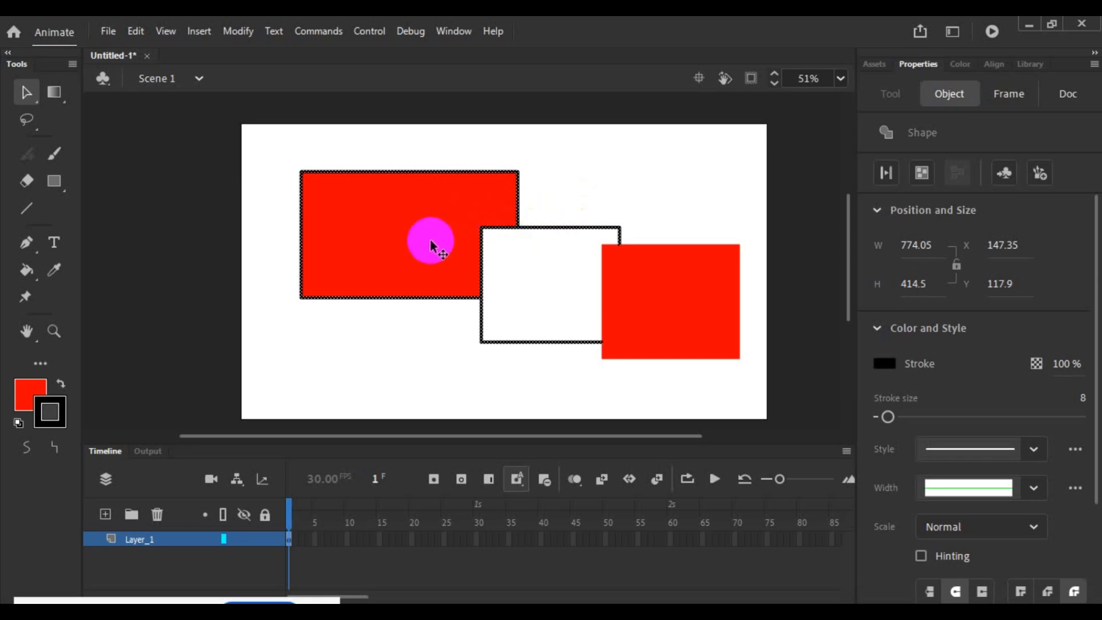
left_click(392, 345)
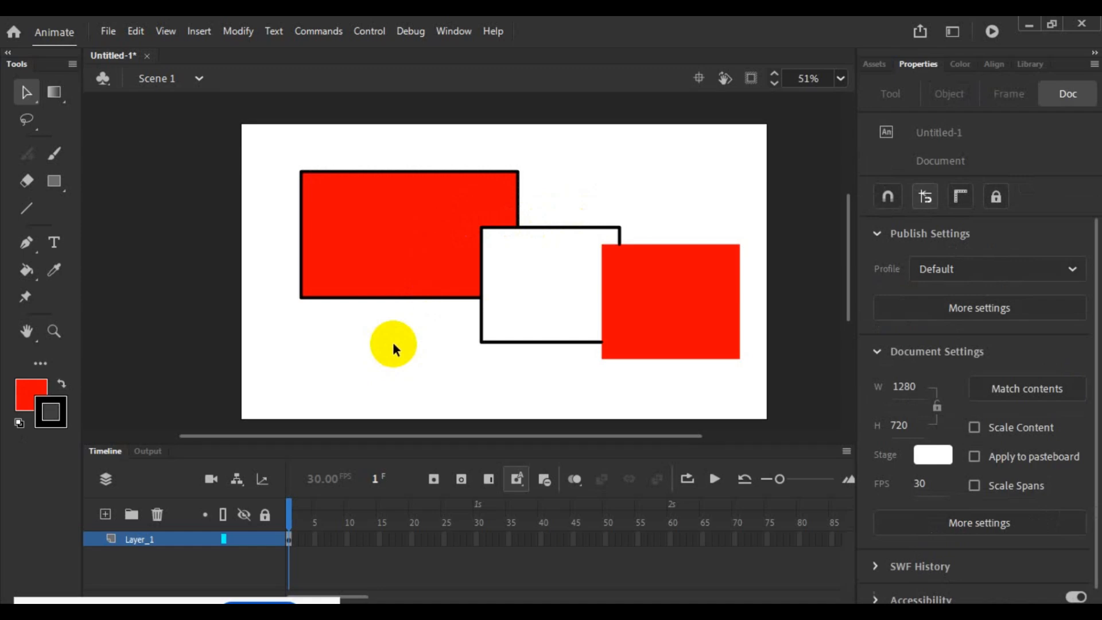
- Undo the move of the smaller rectangle's fill and clear the selection
key("ctrl+a")
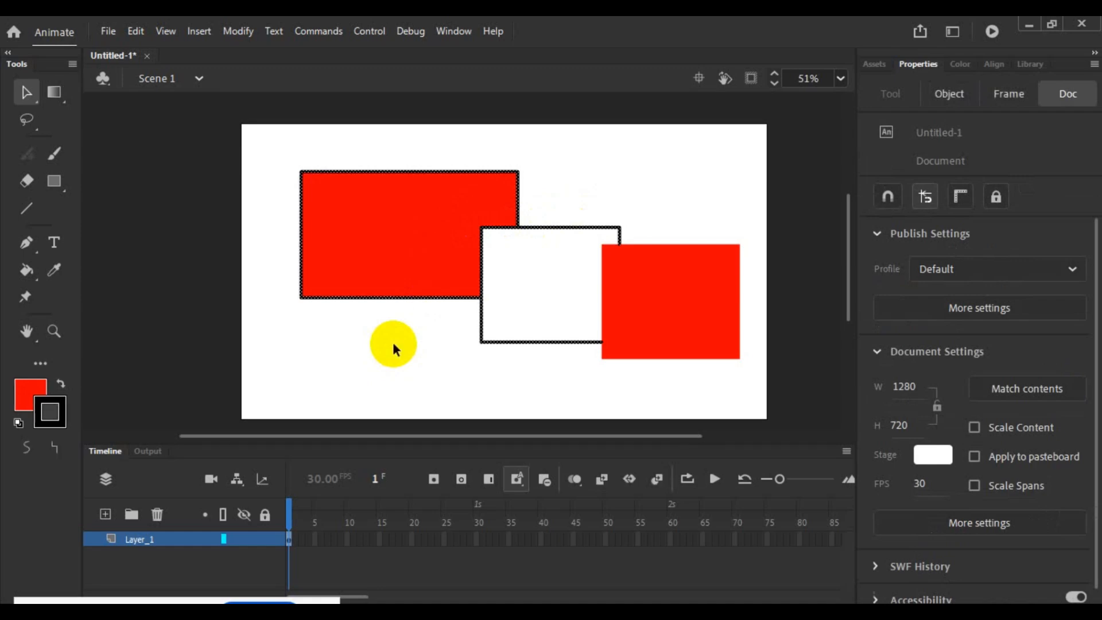
key("ctrl+z")
key("ctrl+z")
key("ctrl+z")
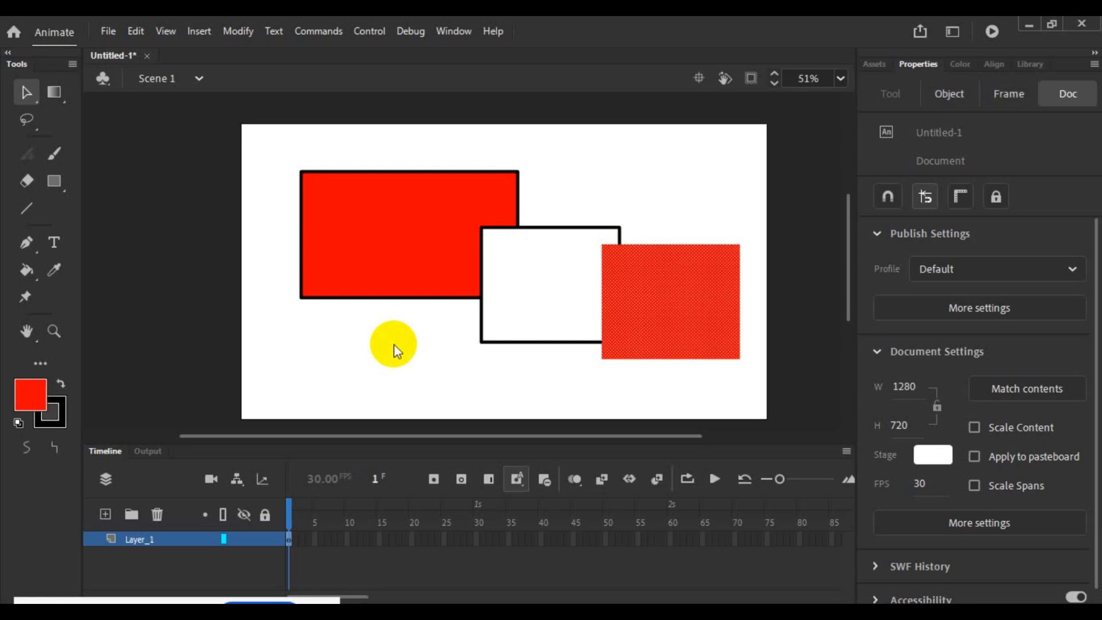
key("ctrl+z")
left_click(394, 343)
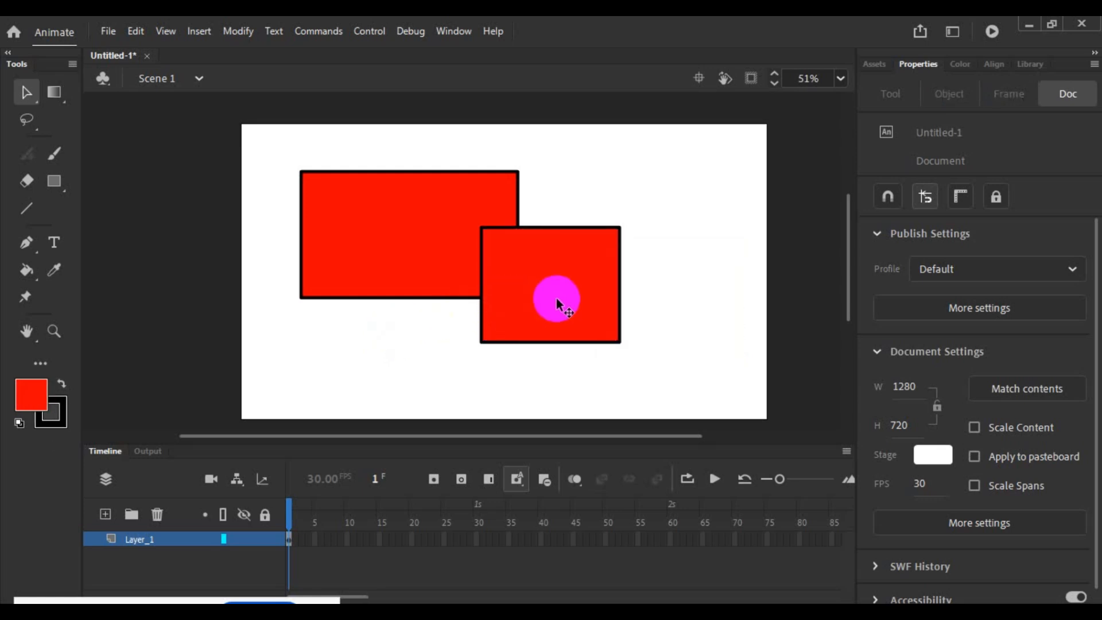
- Select the smaller rectangle's fill together with its outline and move it right, clear of the large rectangle, to about X 855
left_click(557, 304)
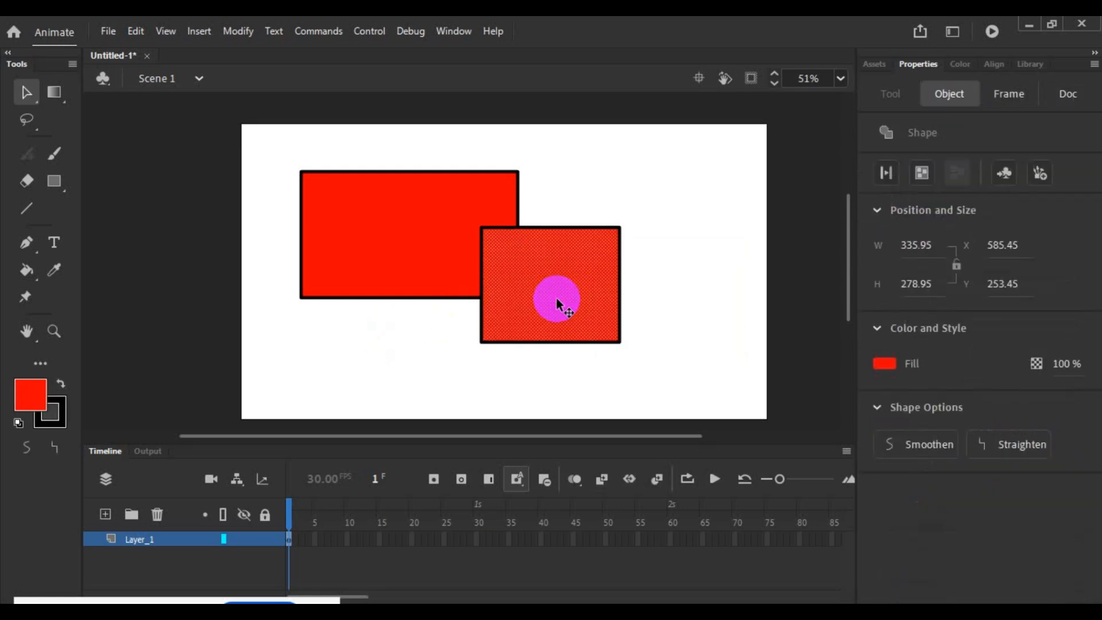
double_click(557, 303)
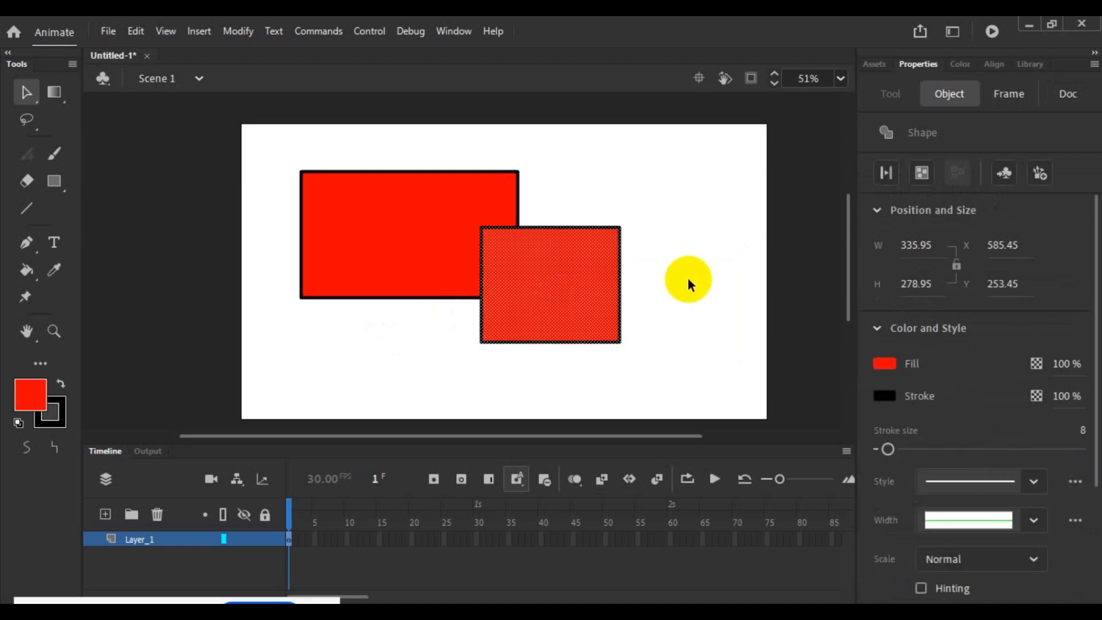
mouse_move(556, 306)
left_mouse_down()
mouse_move(663, 304)
mouse_move(653, 299)
left_mouse_up()
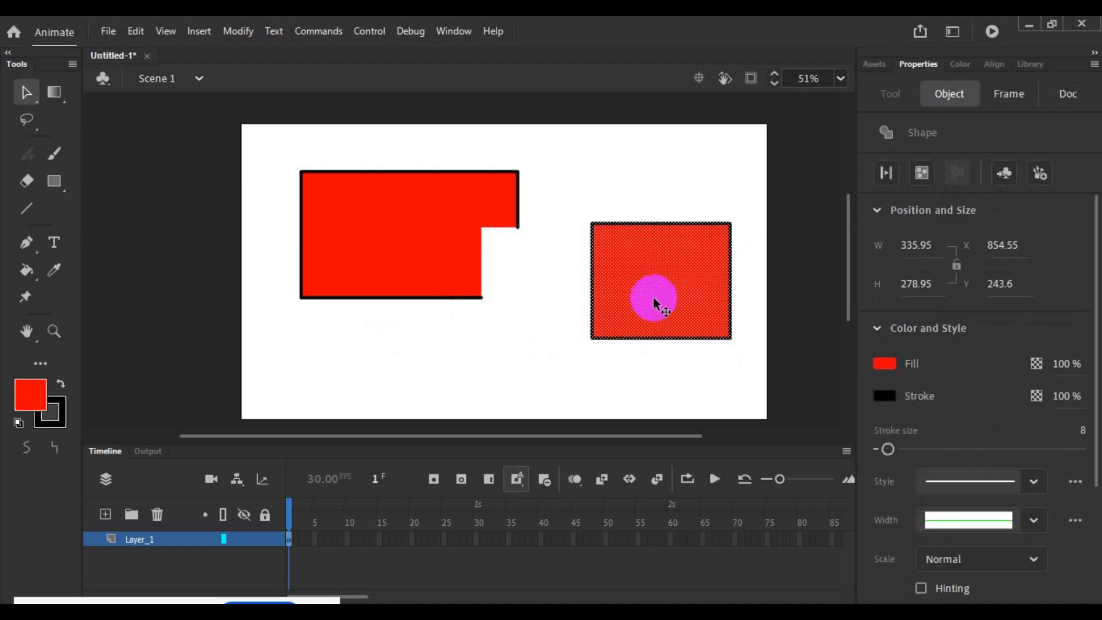
left_click(423, 363)
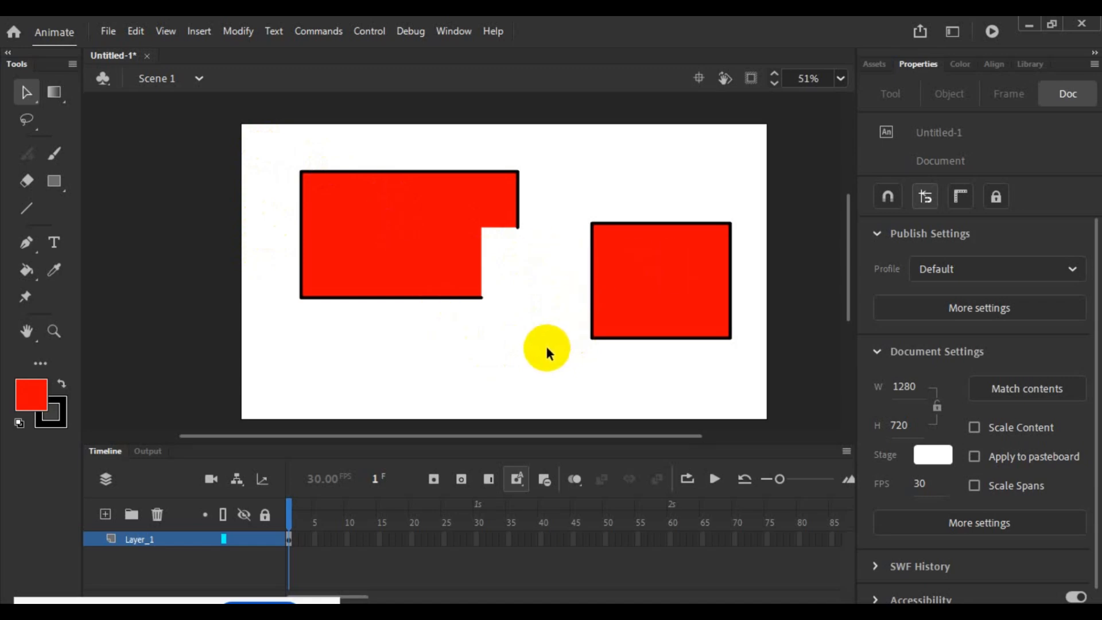
left_click(230, 520)
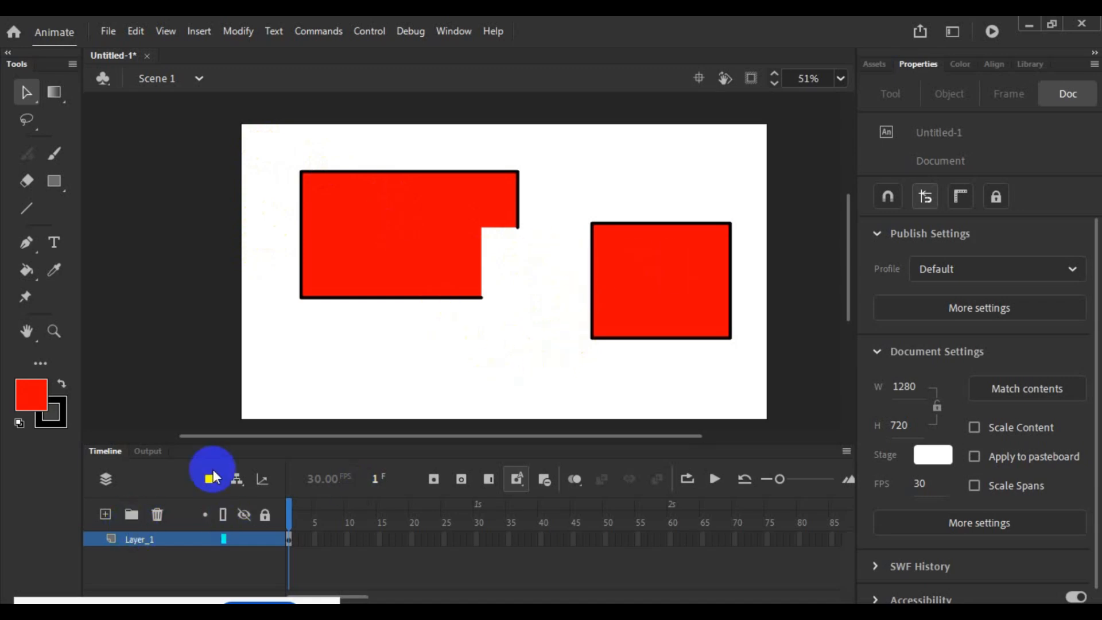
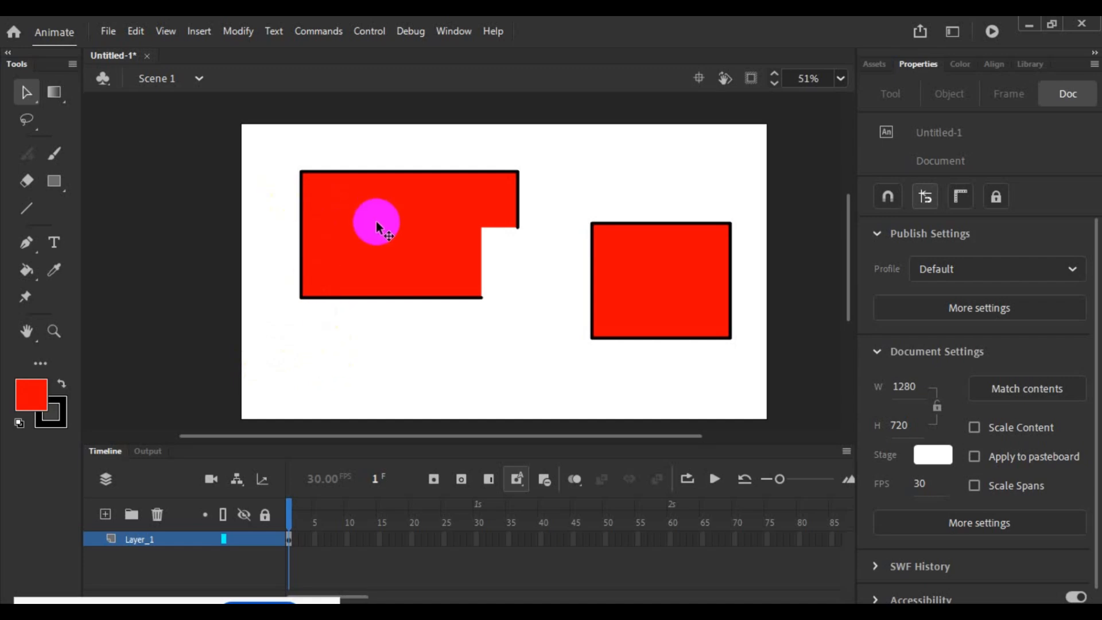
- Move only the large rectangle's fill down out of its outline, to about X 159, Y 468
left_click(377, 227)
left_click_drag(377, 227, 376, 300)
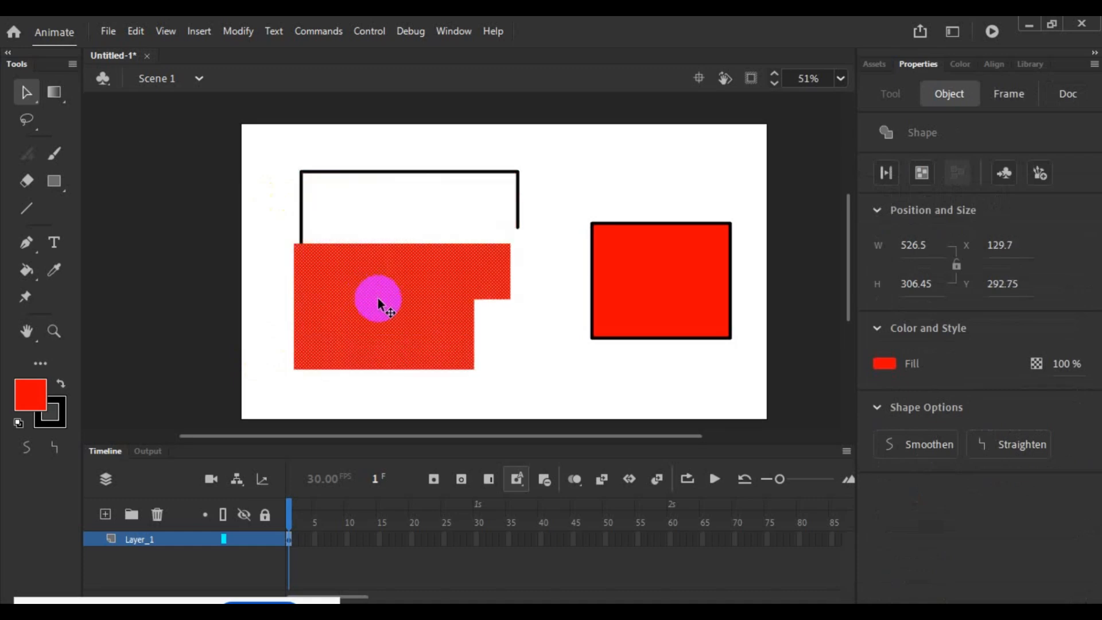
left_click(521, 343)
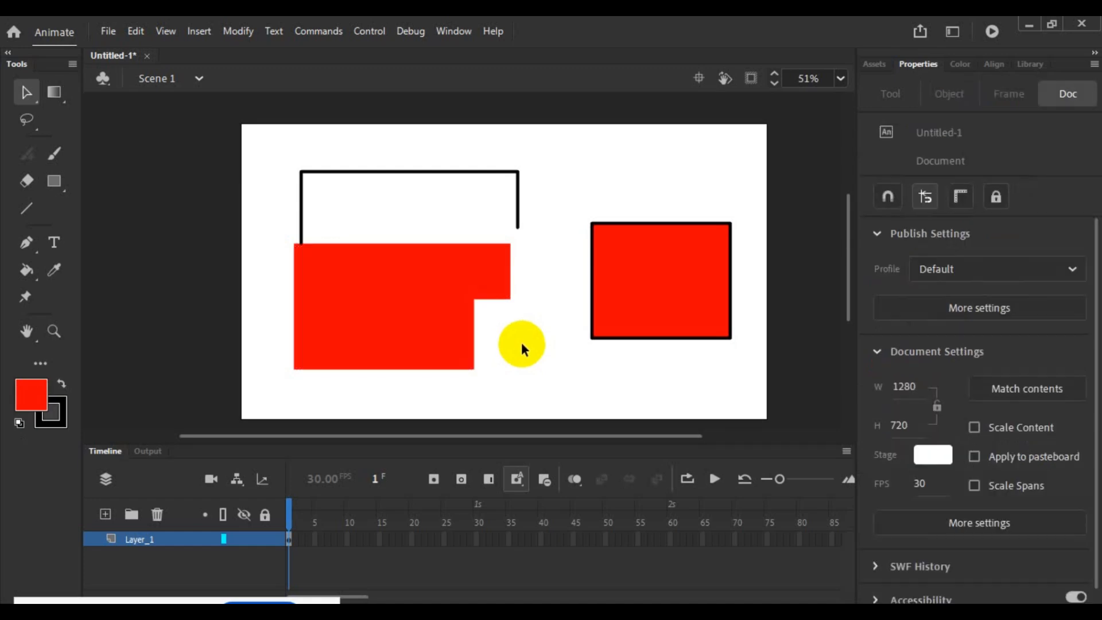
left_click_drag(398, 290, 413, 362)
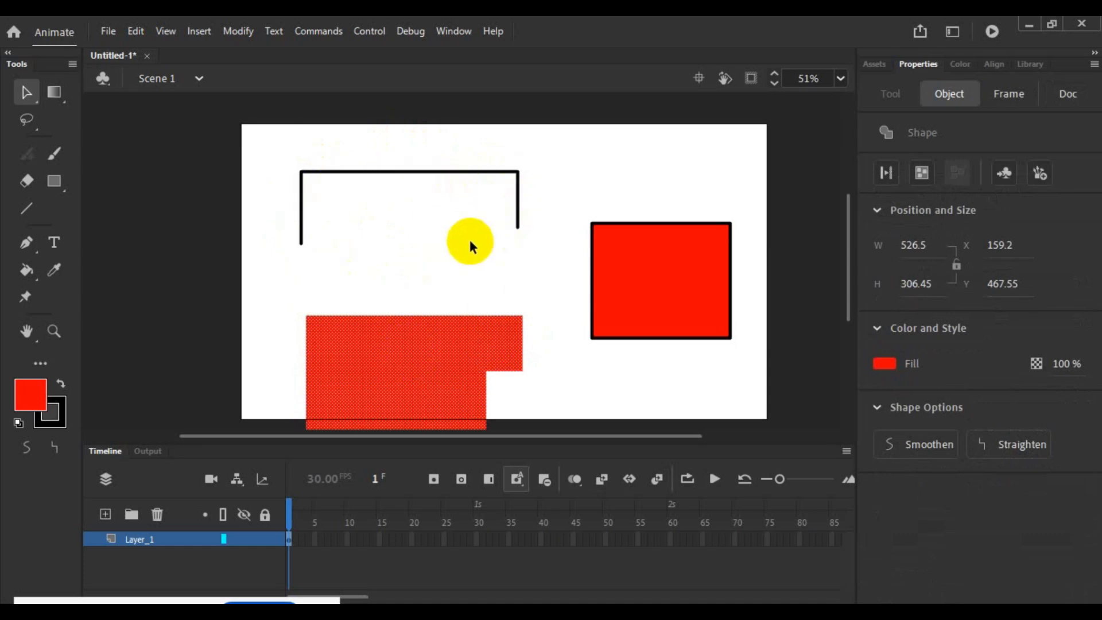
- Move only the smaller rectangle's fill out of its outline and partly off the stage, to about X -222, Y 310
left_click(647, 254)
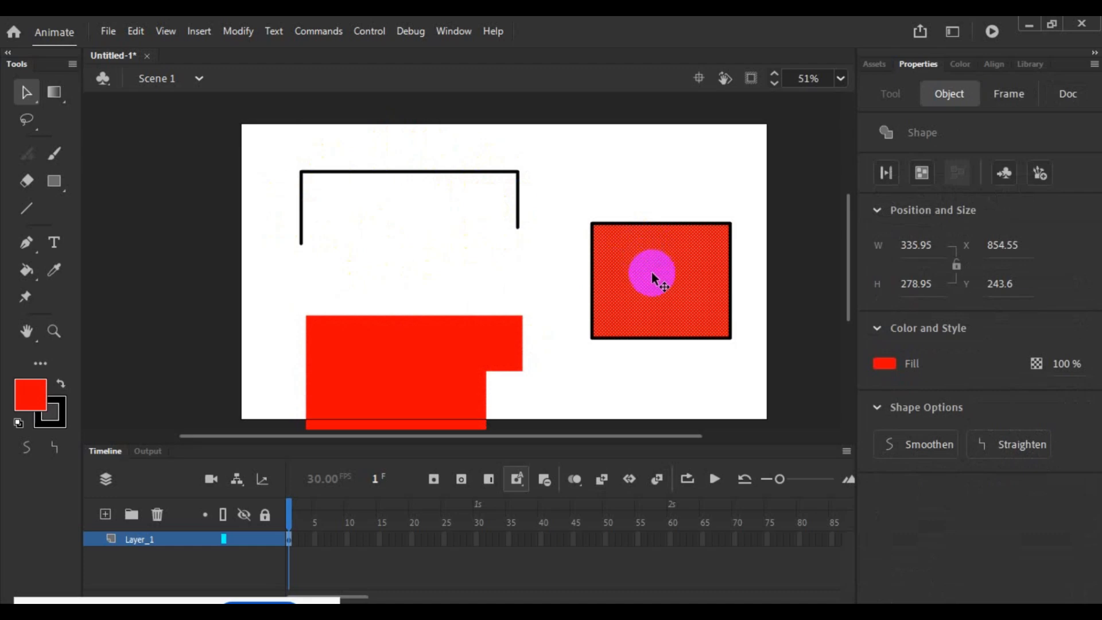
left_click_drag(652, 271, 588, 283)
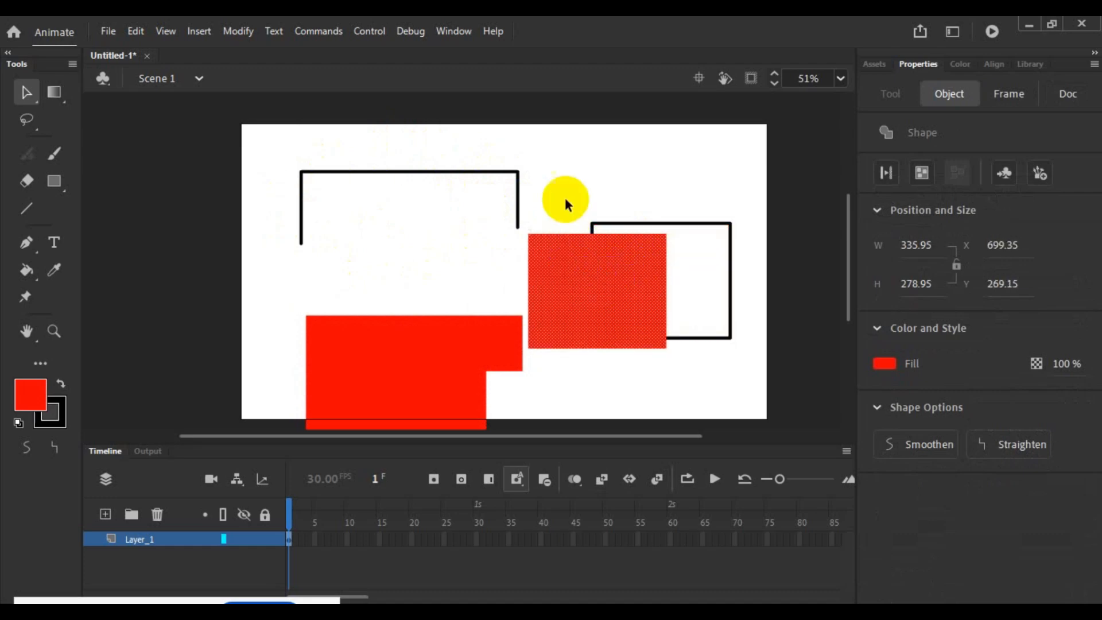
left_click(558, 167)
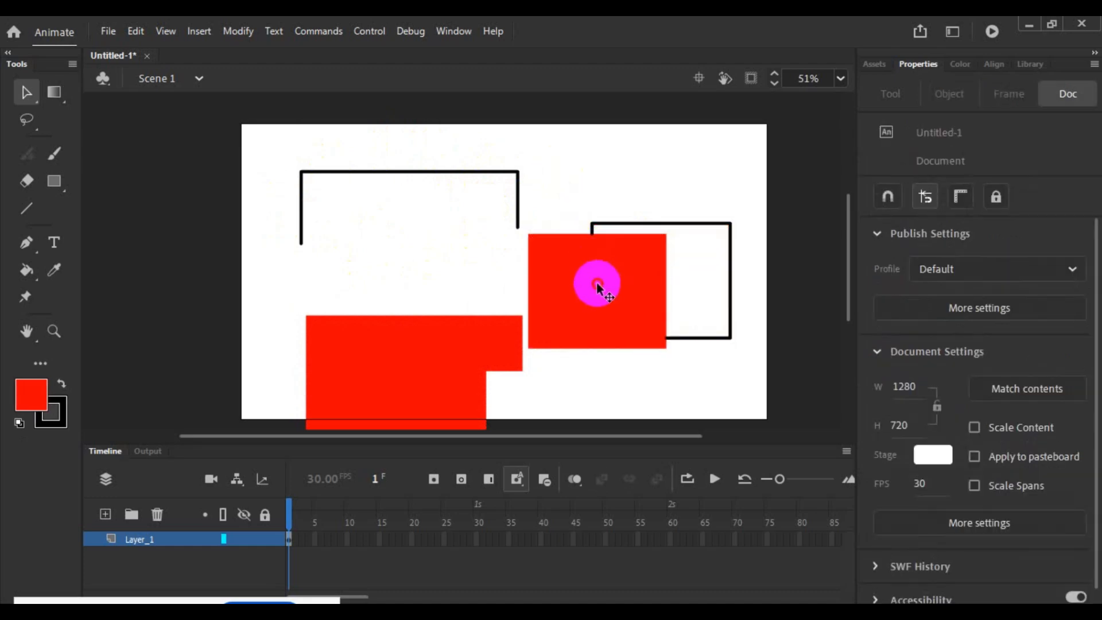
left_click_drag(597, 283, 224, 300)
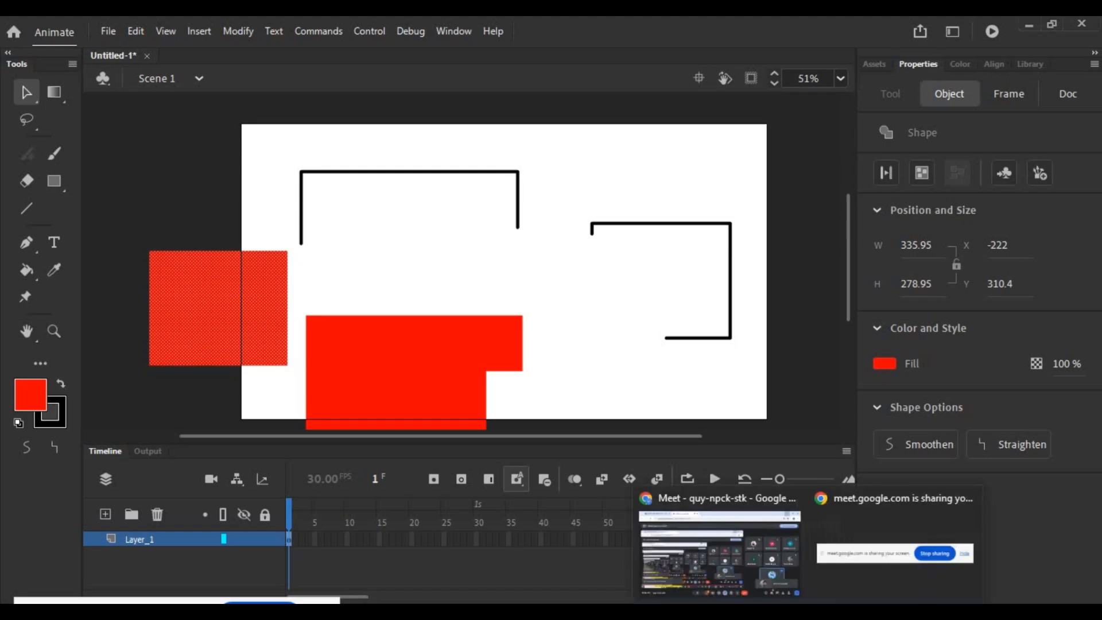
- Switch to the Google Meet window, dismiss the call time reminder, and minimise the browser to return to Animate
left_click(776, 580)
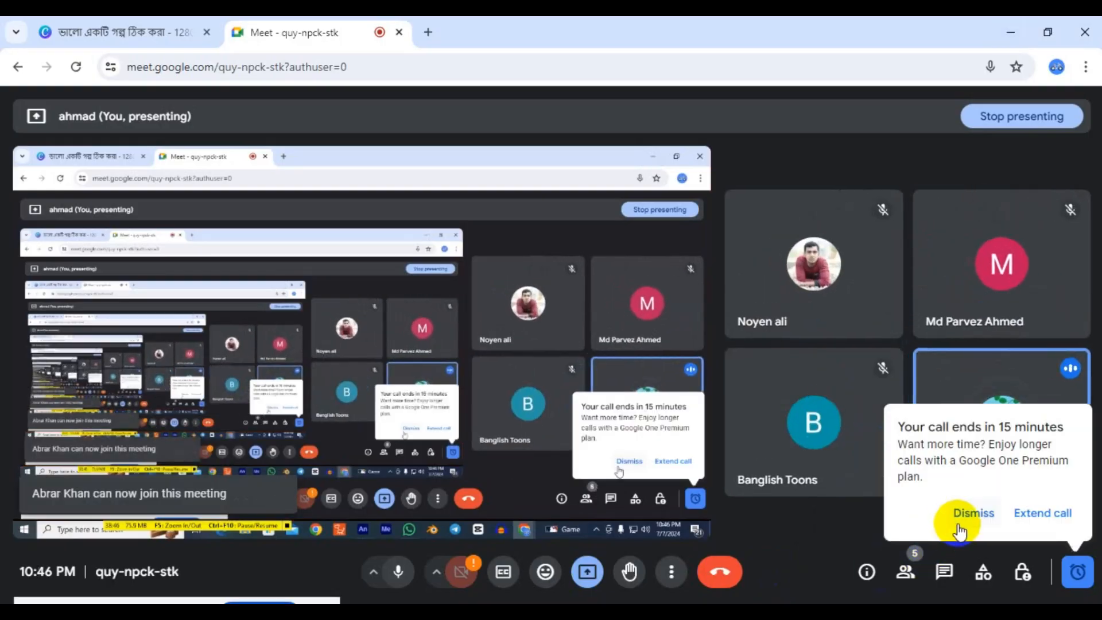
left_click(974, 512)
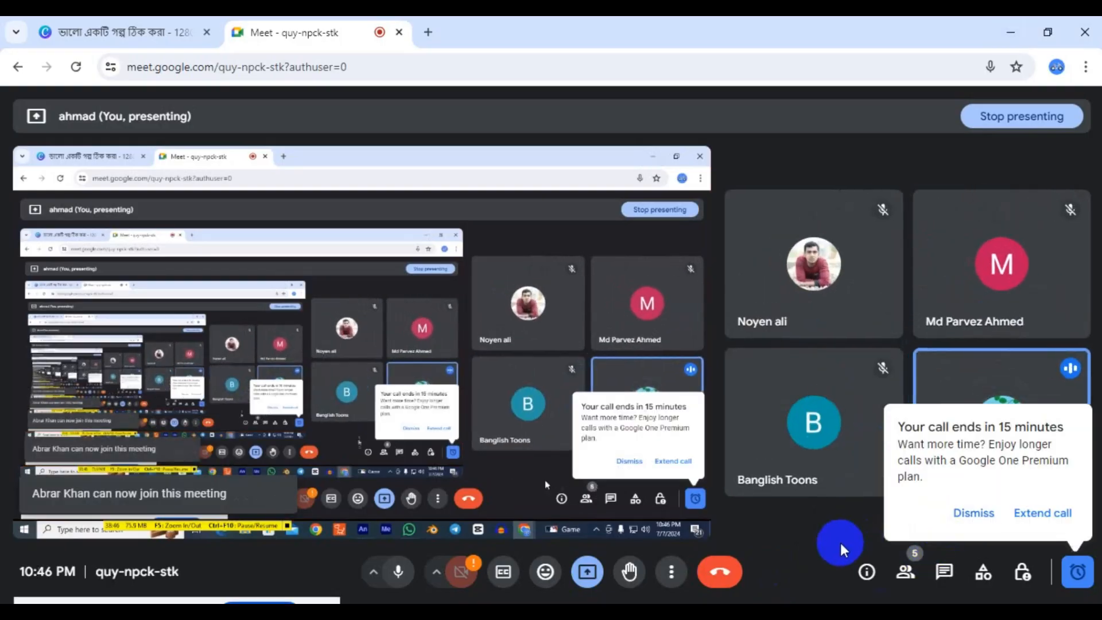
left_click(1010, 24)
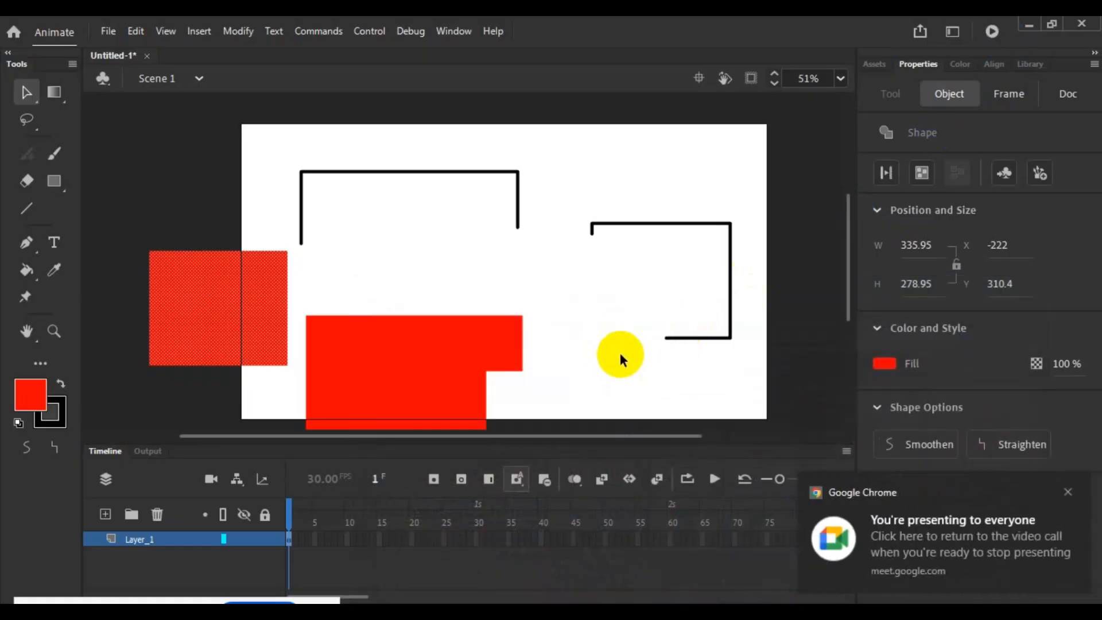
- Select all the artwork on Layer_1 and delete it
left_click(584, 388)
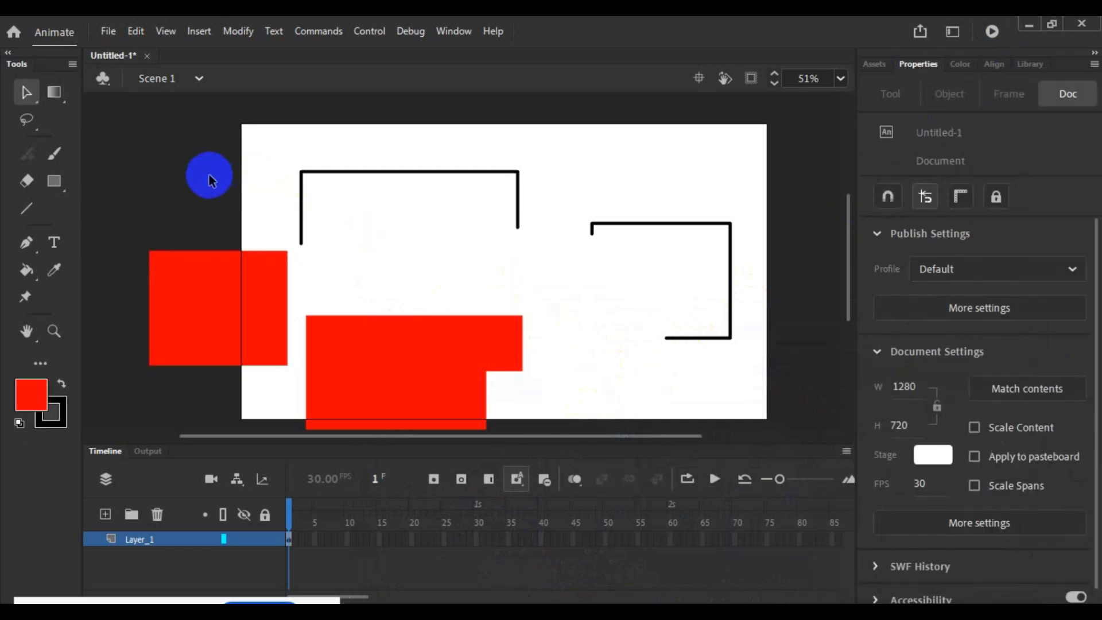
left_click(178, 542)
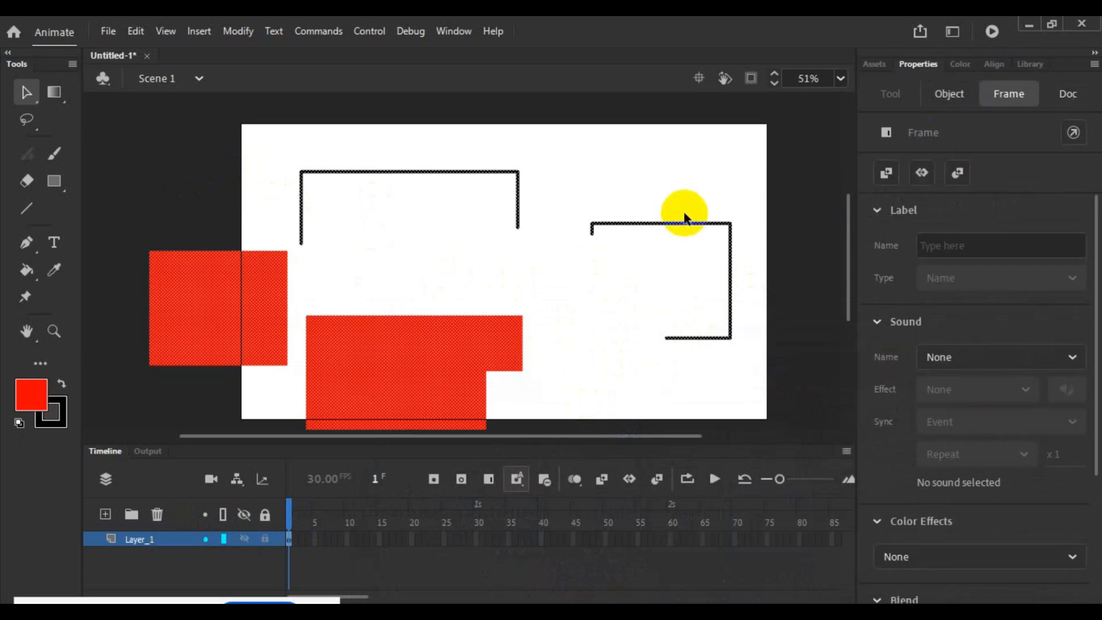
key("Delete")
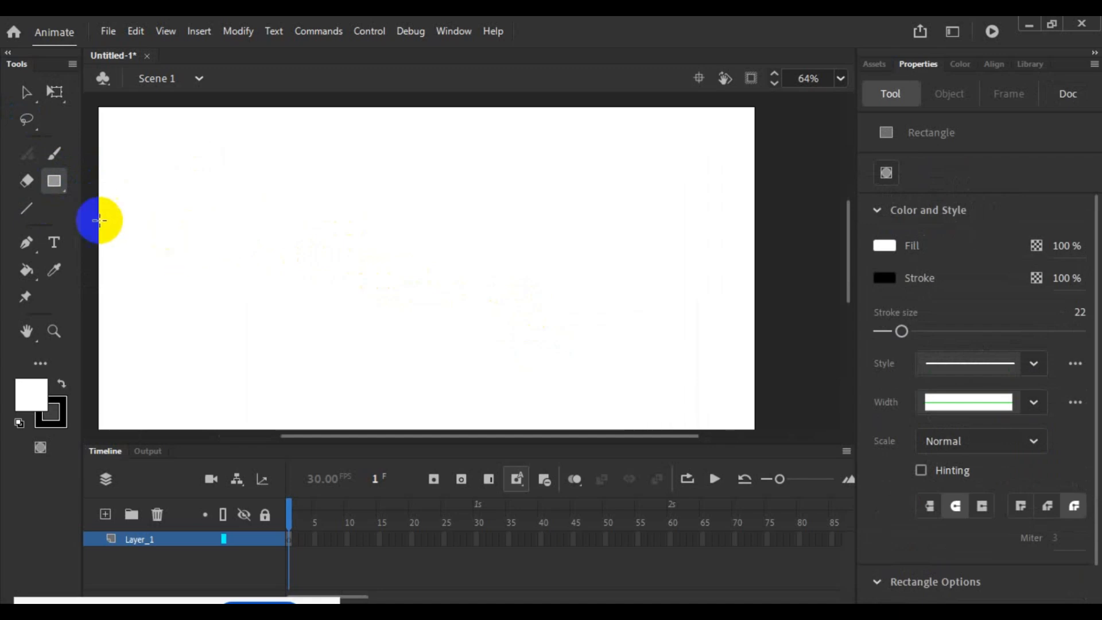
- Draw a white rectangle about 540 by 277 with a black size 22 stroke, and a smaller one adjoining its lower right side
left_click_drag(140, 164, 416, 308)
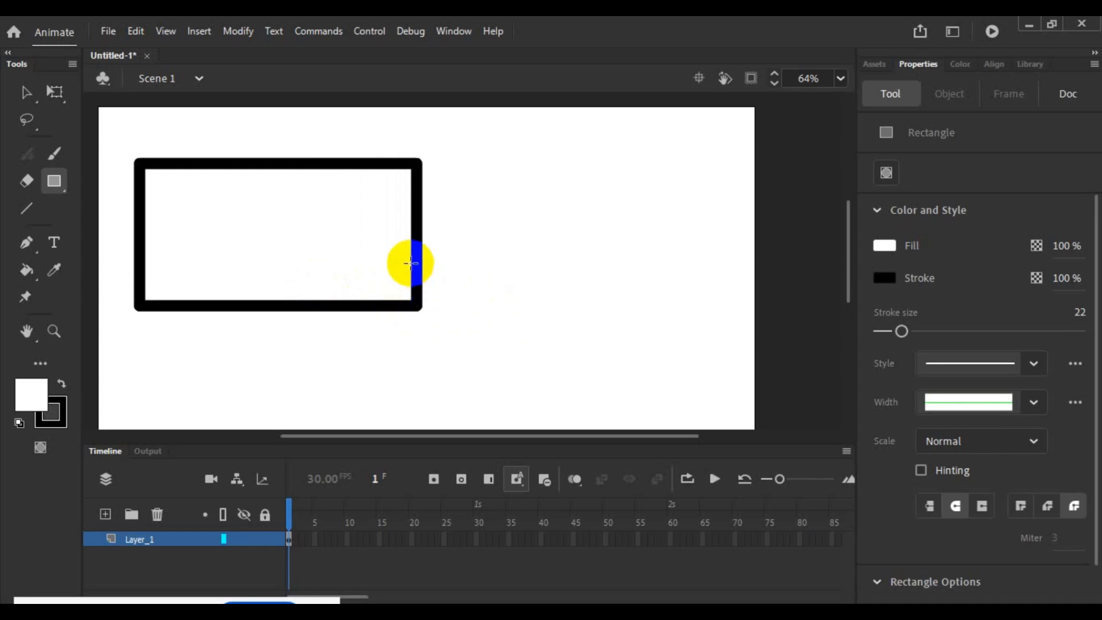
left_click_drag(421, 212, 479, 301)
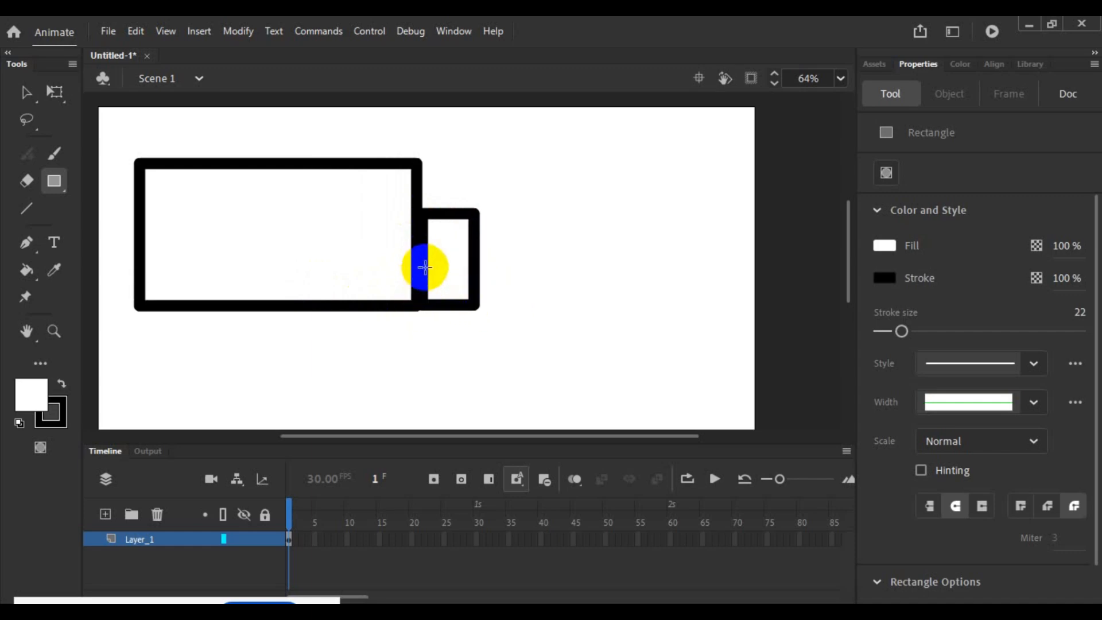
key("ctrl+z")
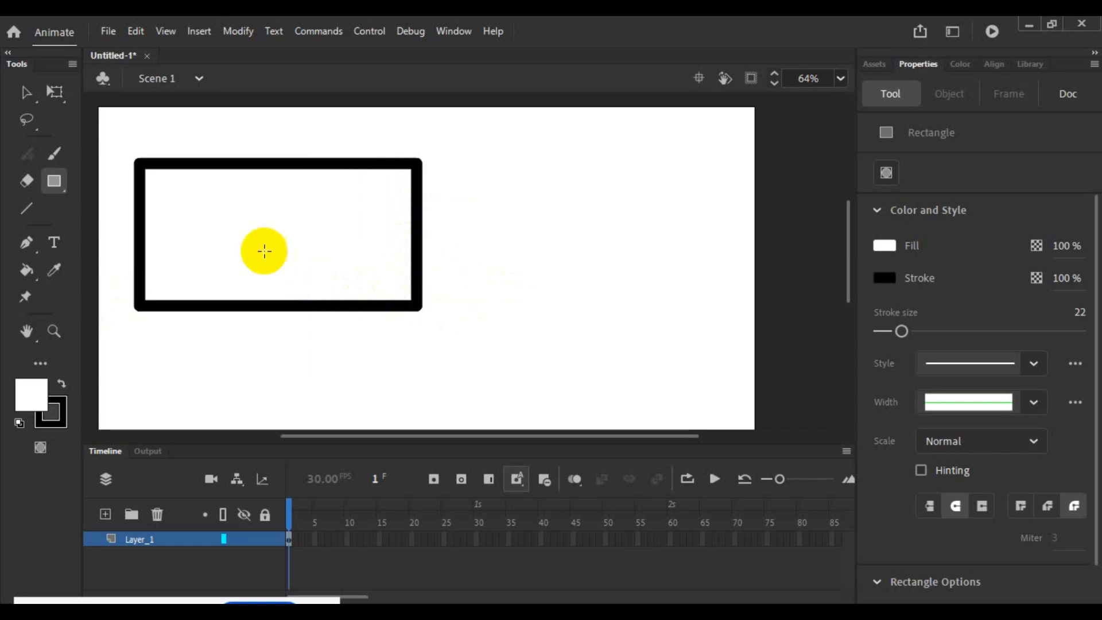
left_click_drag(417, 214, 483, 308)
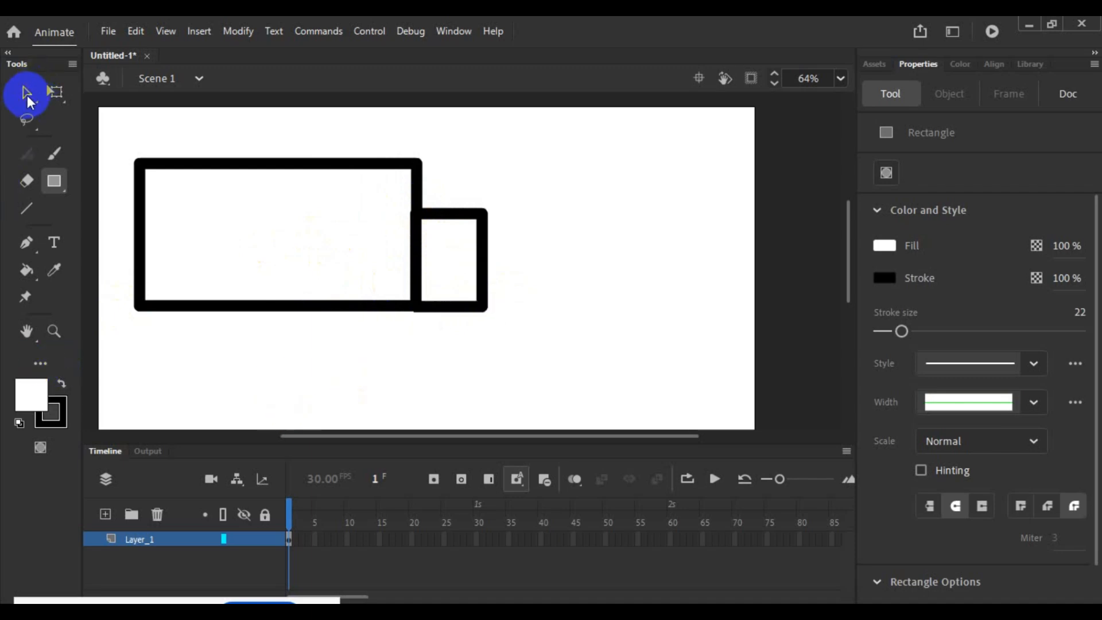
left_click(26, 93)
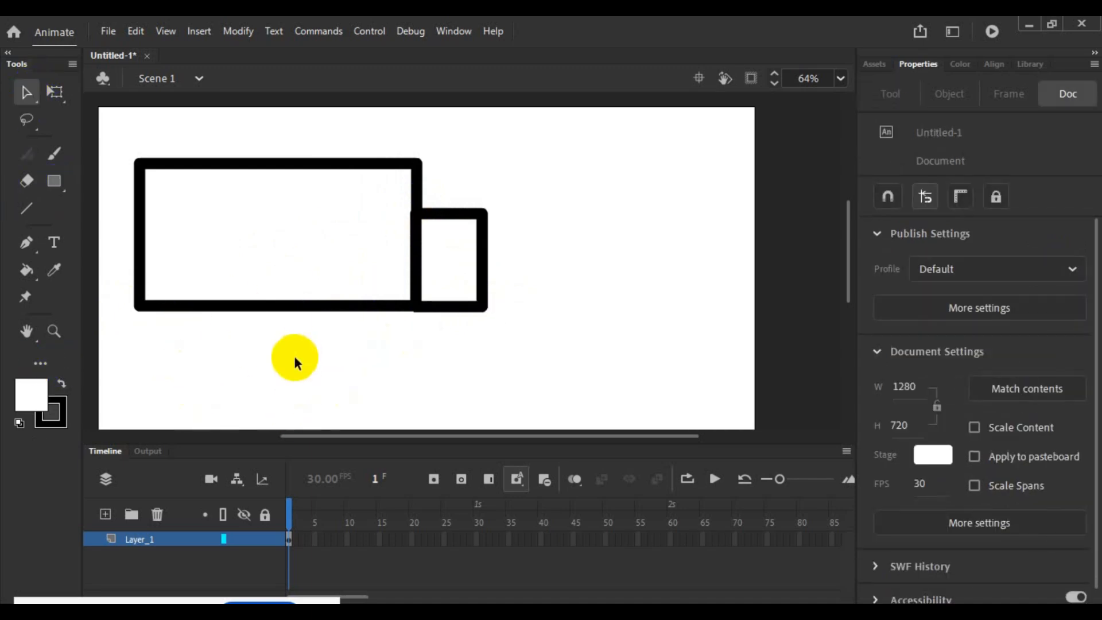
- Add a new layer above Layer_1 and switch to the Oval tool
left_click(104, 515)
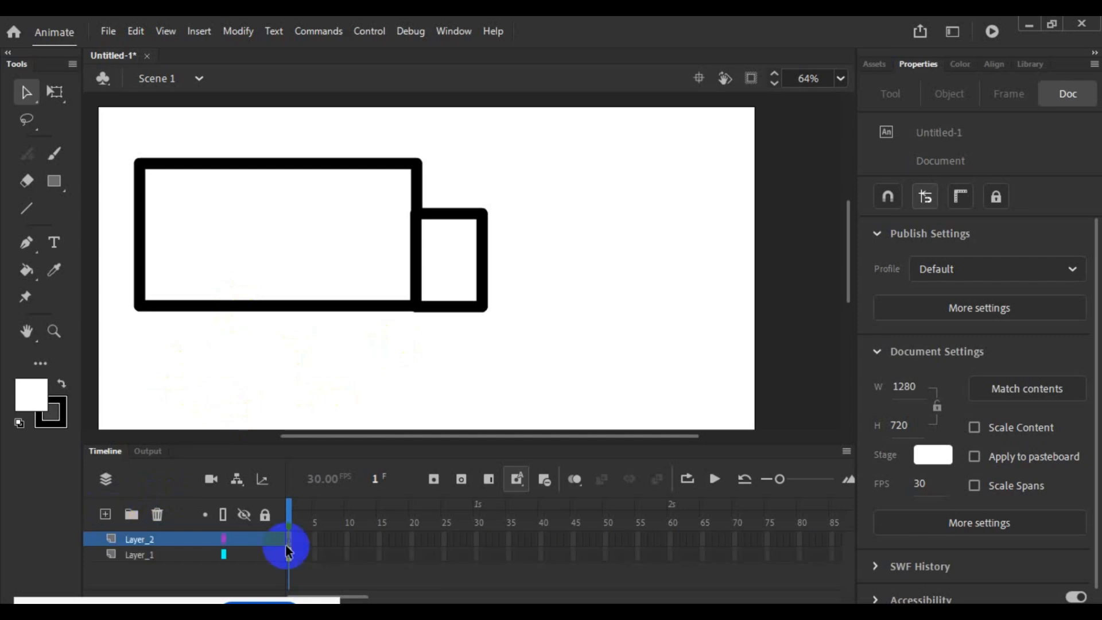
left_click(52, 185)
left_click(110, 231)
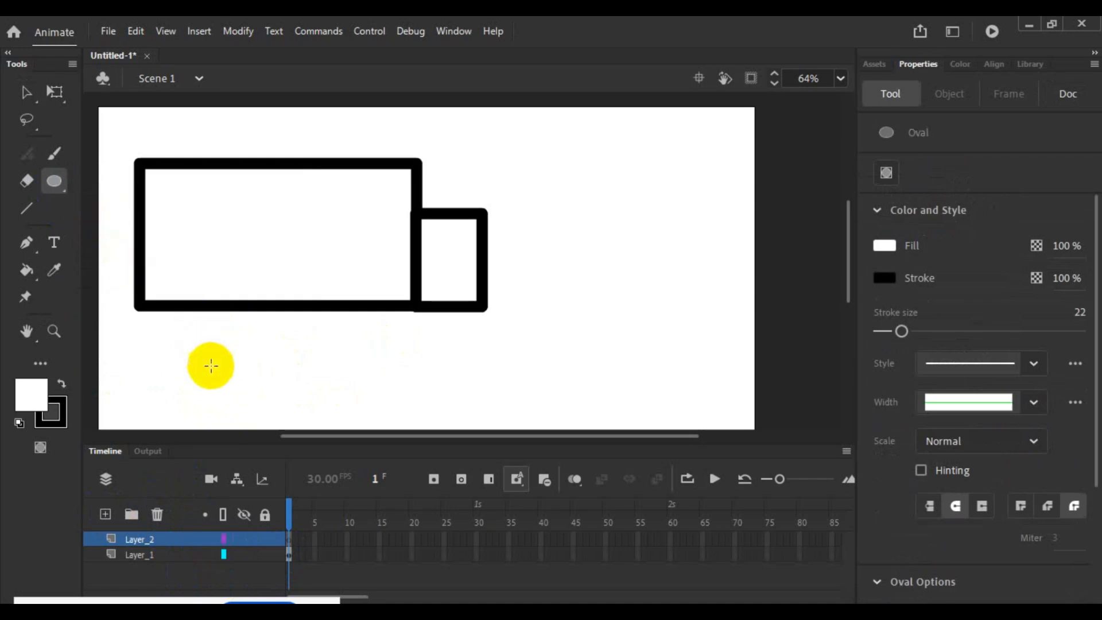
- Select Layer_1, hide it, and show it again
left_click(154, 560)
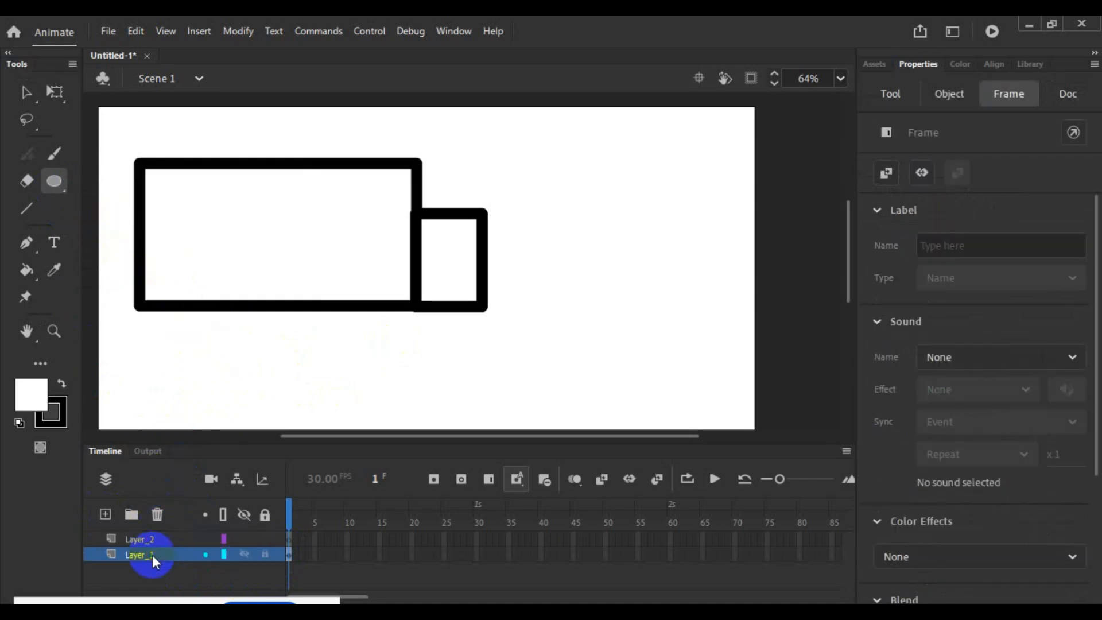
left_click(245, 554)
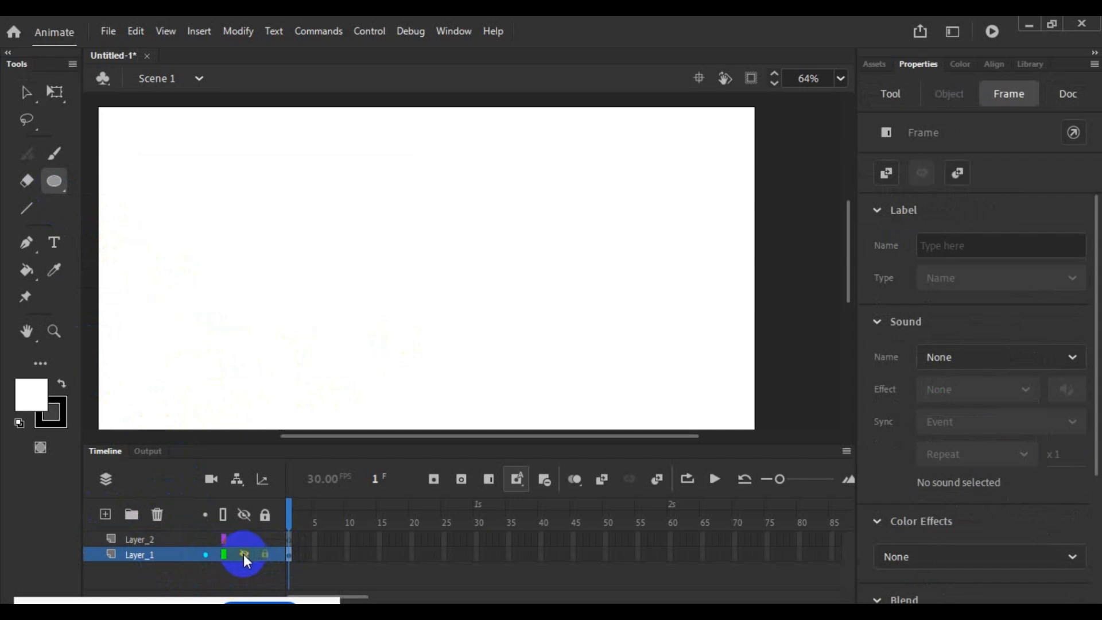
left_click(245, 555)
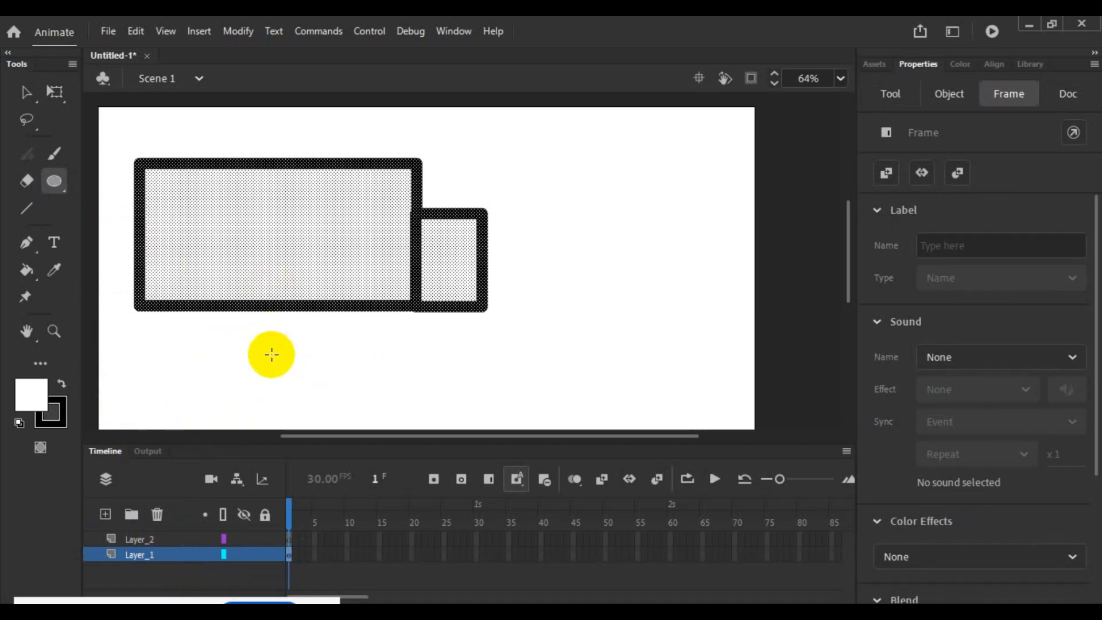
left_click(302, 337)
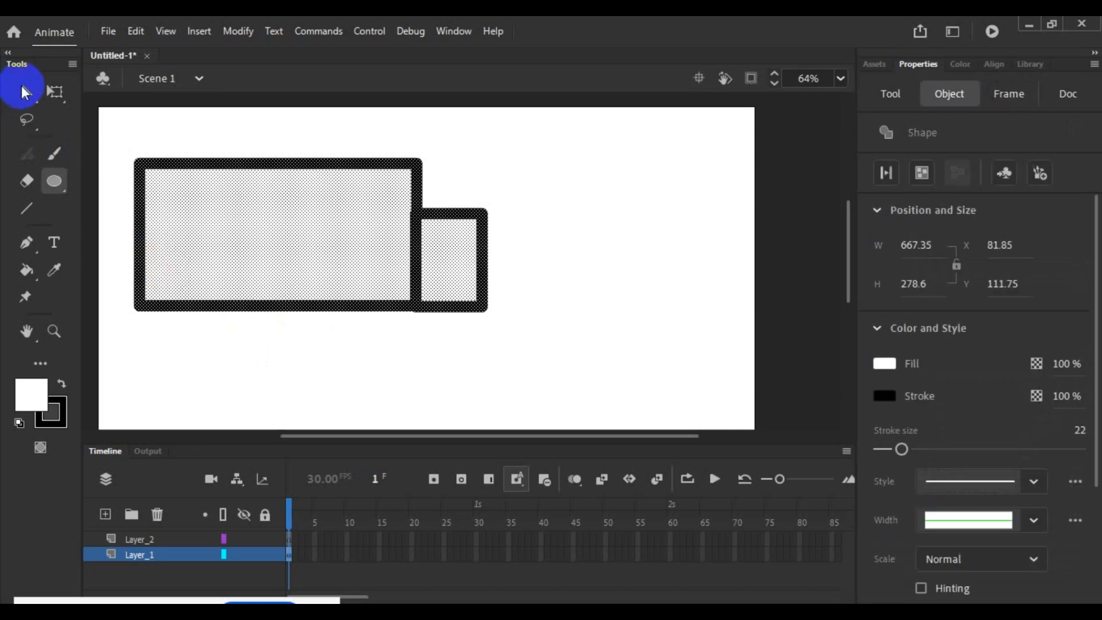
- Use the Selection tool to select only the large rectangle's fill and try moving it away from its outline
left_click(25, 92)
left_click(209, 385)
left_click(258, 270)
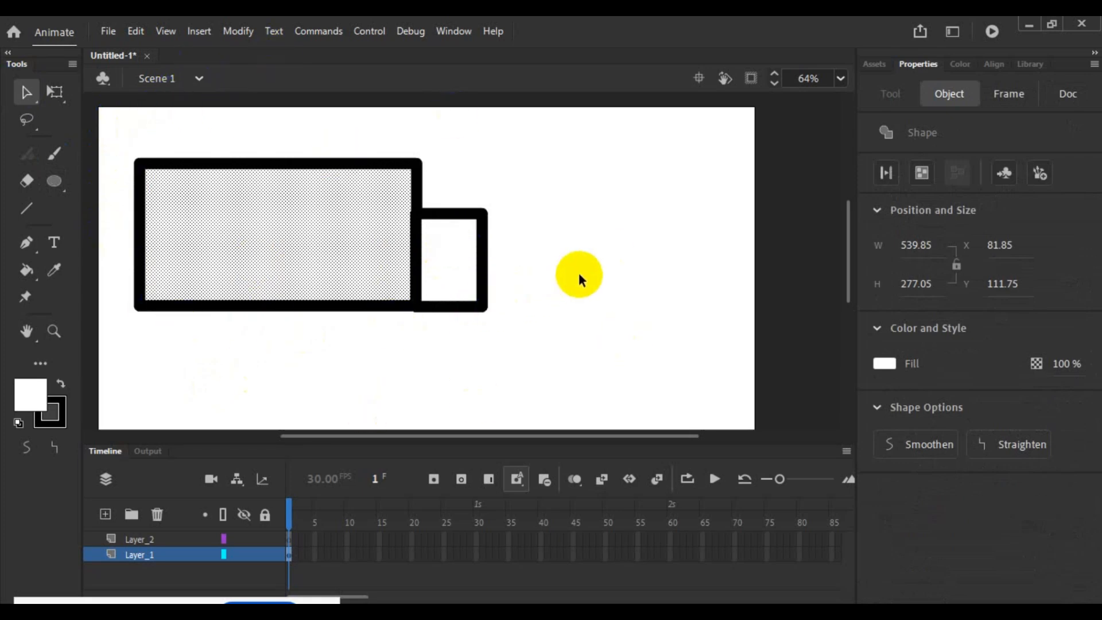
left_click(567, 218)
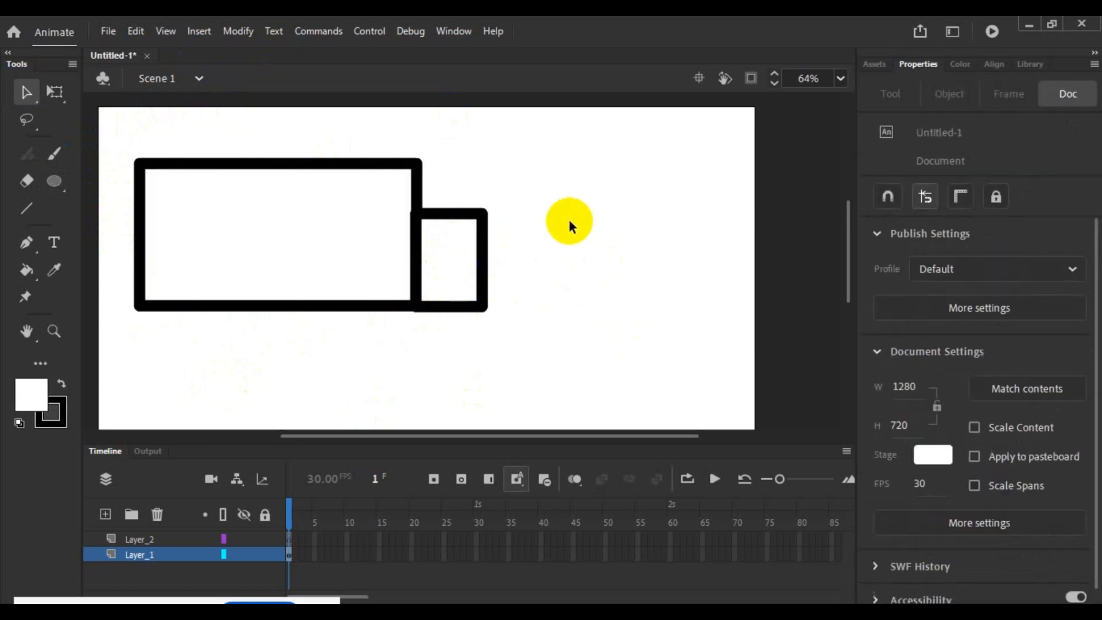
left_click(214, 201)
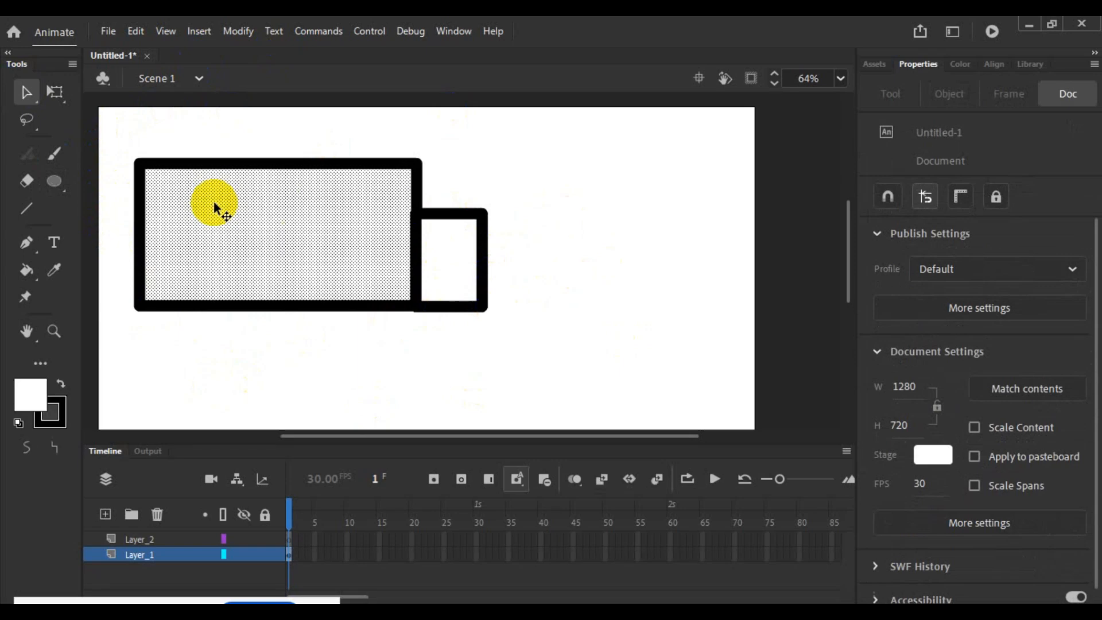
mouse_move(215, 204)
left_mouse_down()
mouse_move(386, 260)
mouse_move(239, 197)
mouse_move(220, 210)
left_mouse_up()
left_click(577, 227)
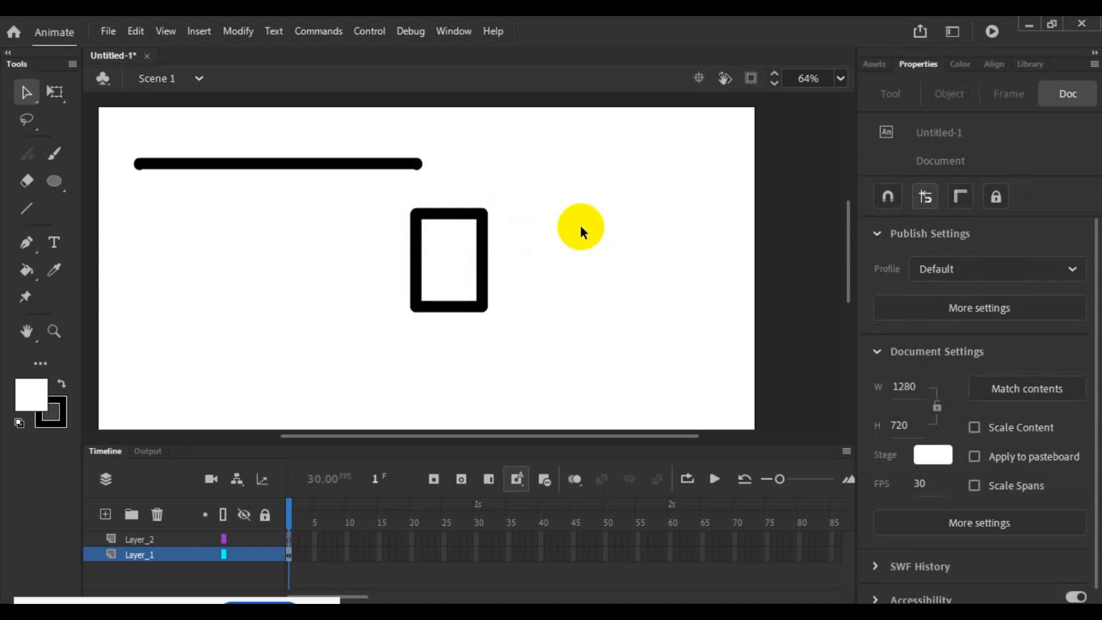
- Undo the trial changes to the large rectangle's fill and outline, and clear the selection
key("ctrl+z")
left_click(581, 227)
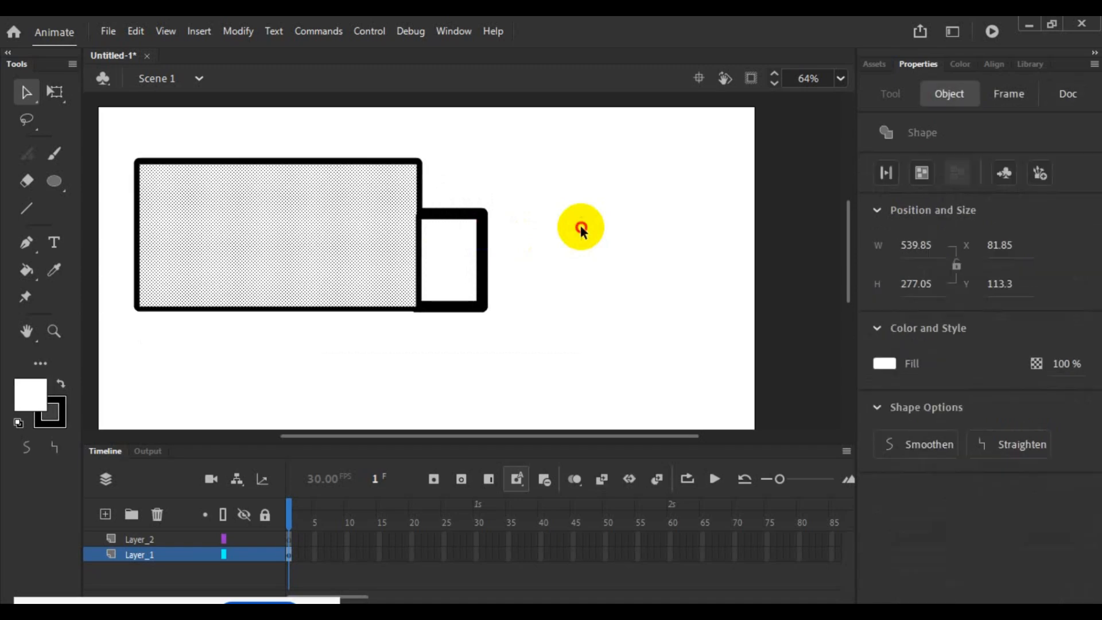
key("ctrl+z")
key("ctrl+z")
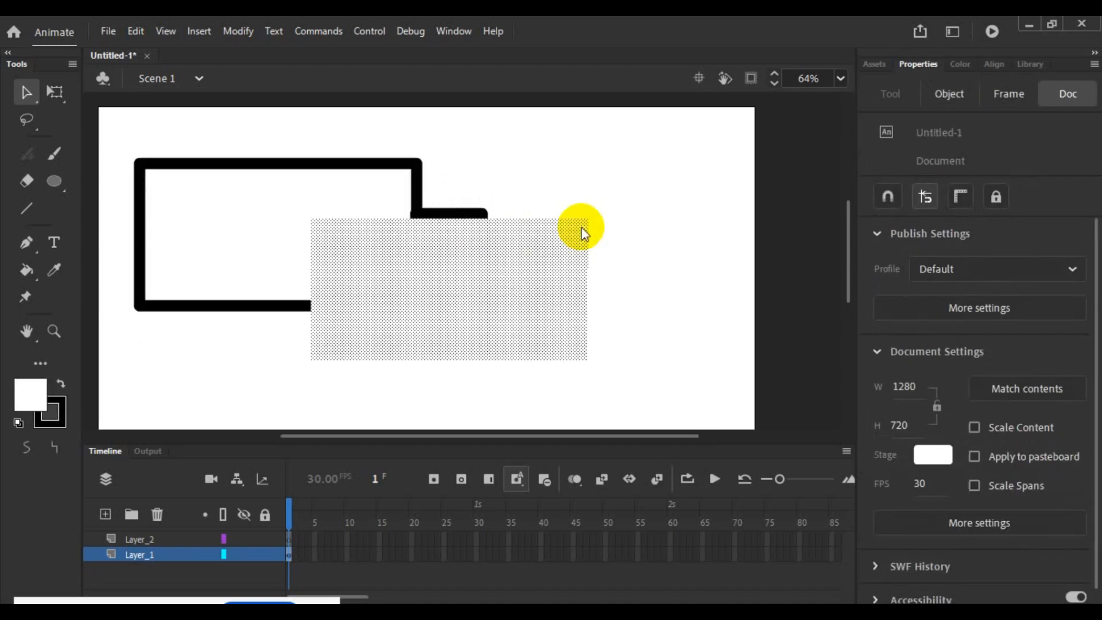
key("ctrl+y")
left_click(580, 230)
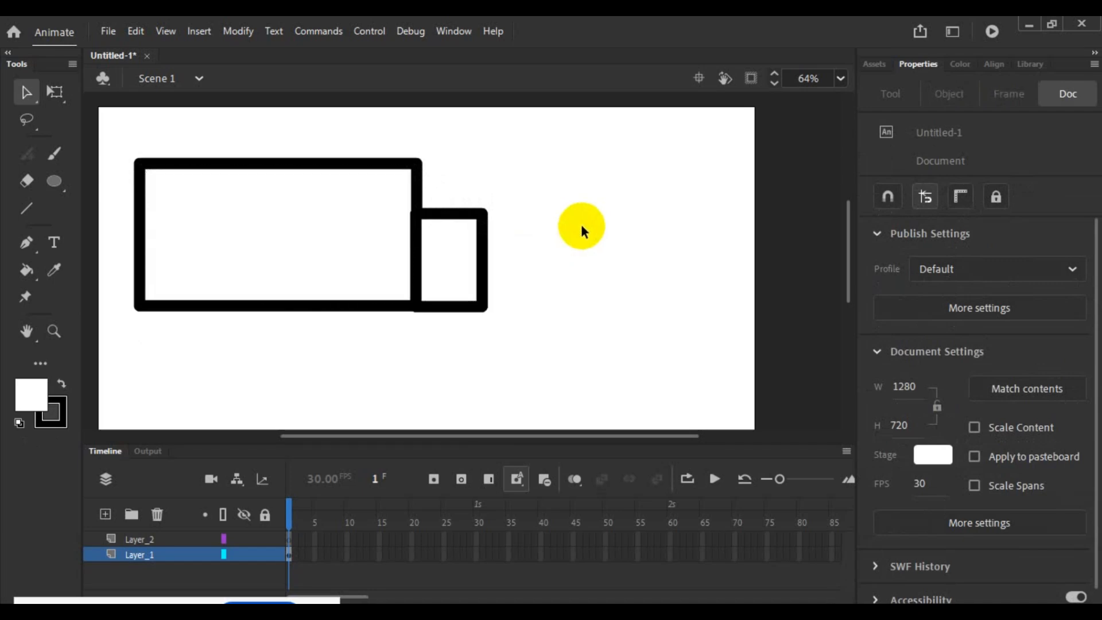
- Select both rectangles on Layer_1 together and convert them into a Graphic symbol
left_click(117, 557)
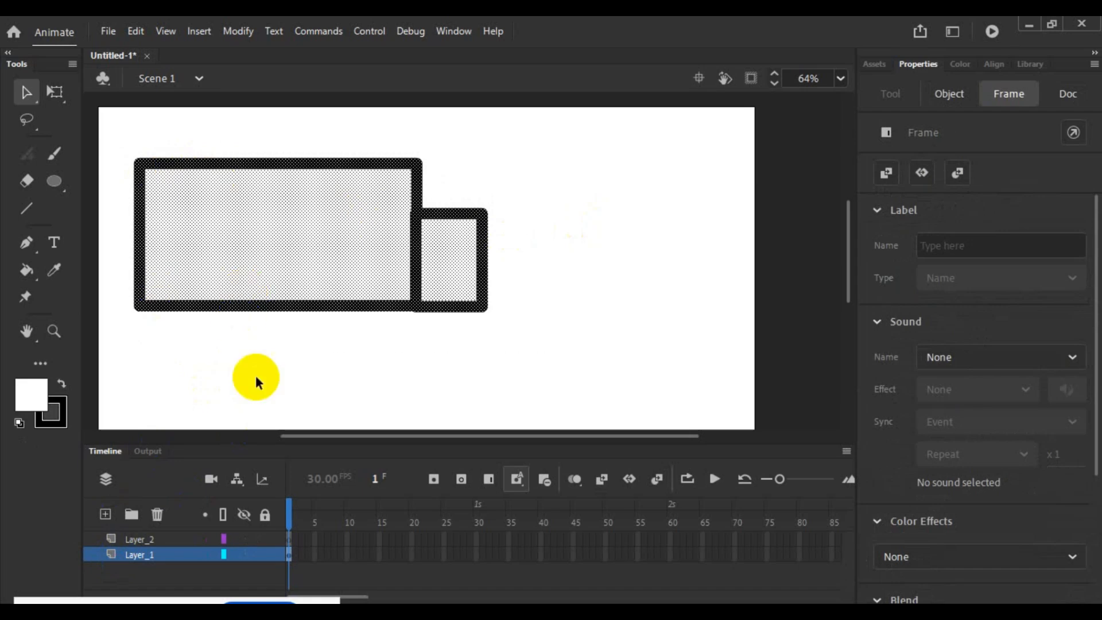
left_click(112, 132)
left_click_drag(112, 131, 541, 345)
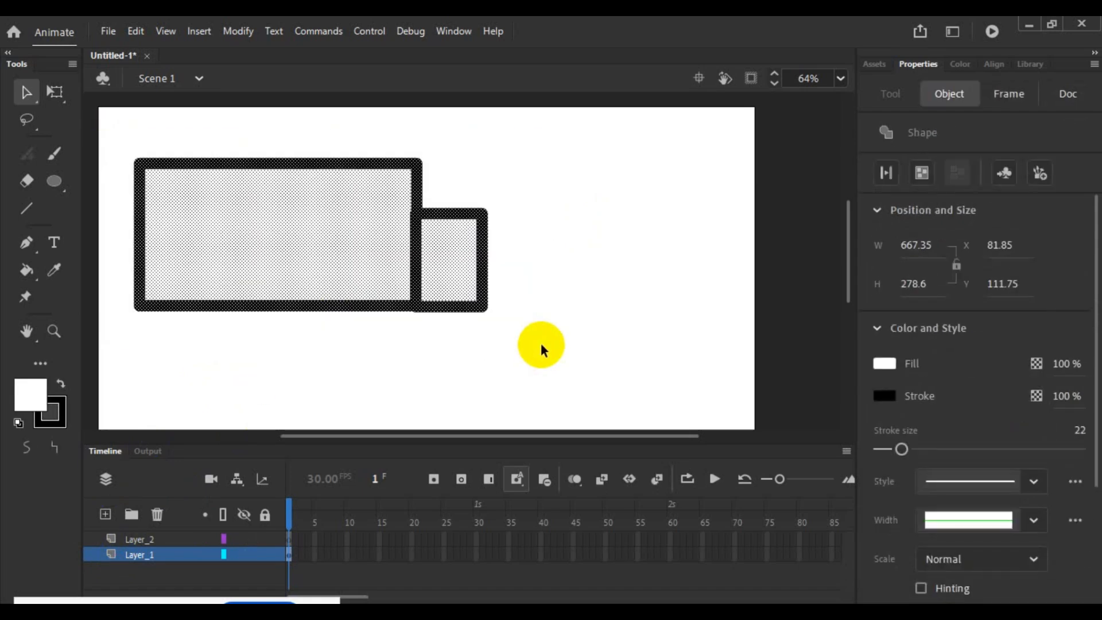
right_click(439, 290)
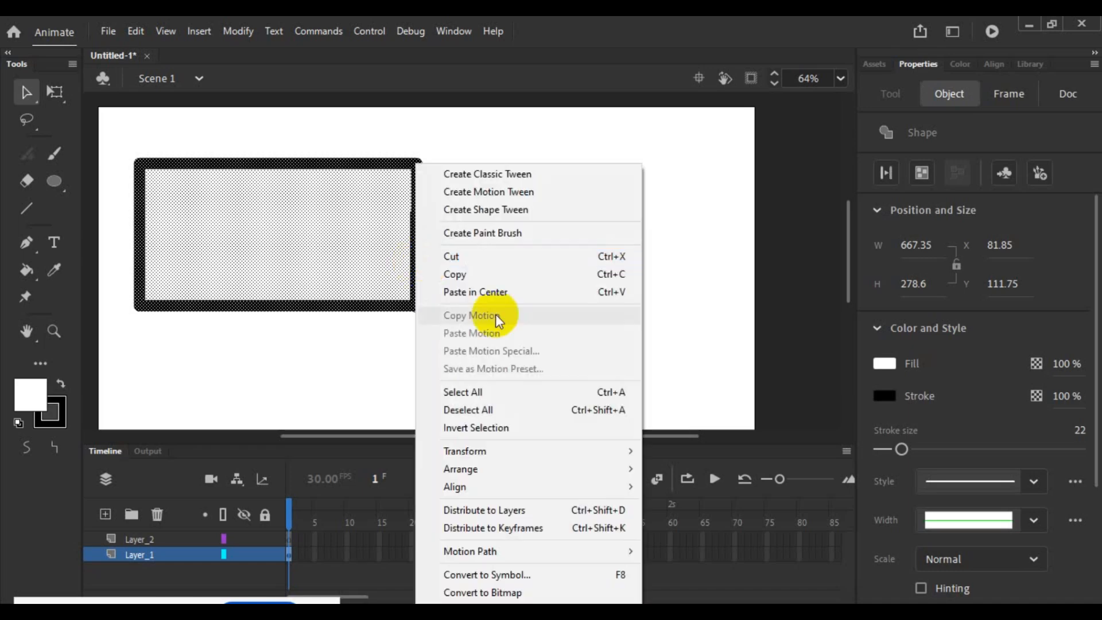
left_click(581, 578)
left_click(697, 135)
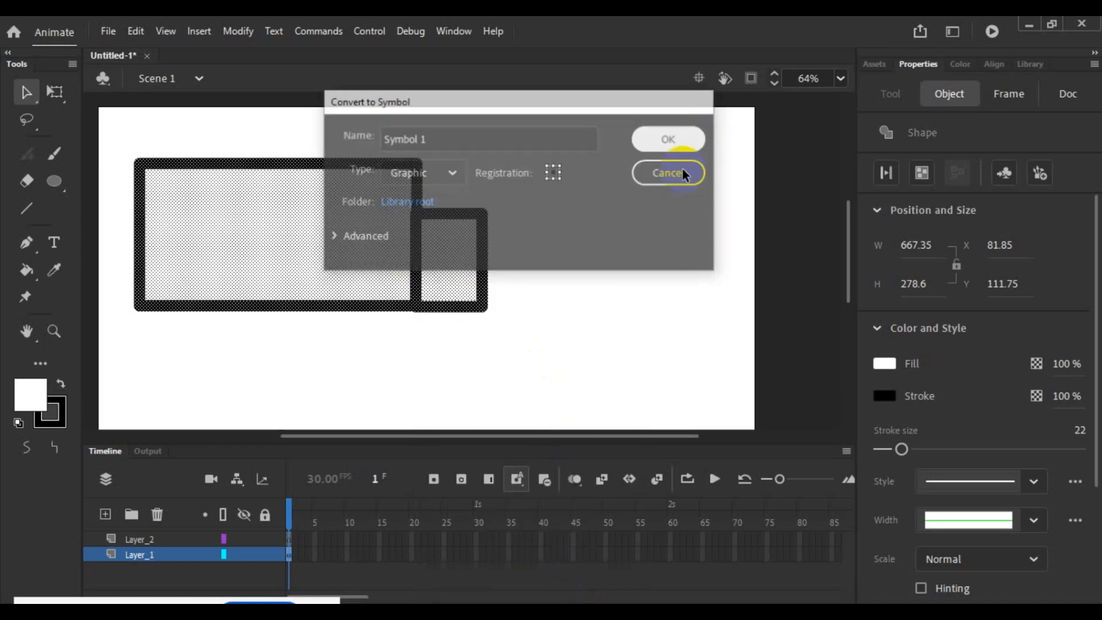
left_click(631, 339)
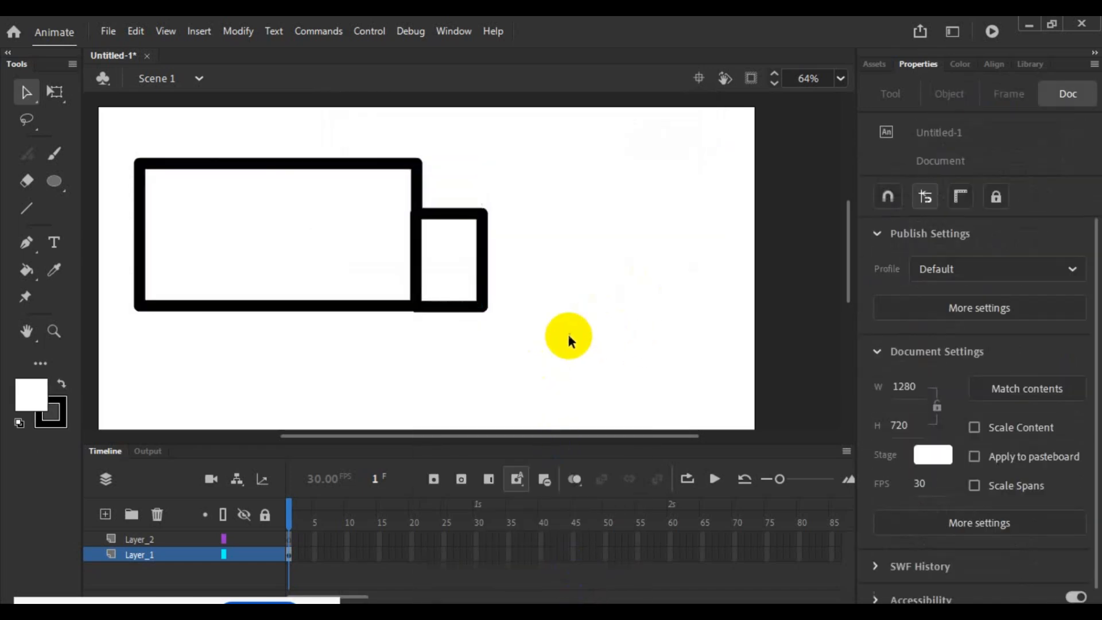
- Lock Layer_1 so the truck body is protected, and make Layer_2 the active layer
left_click(169, 538)
left_click(166, 554)
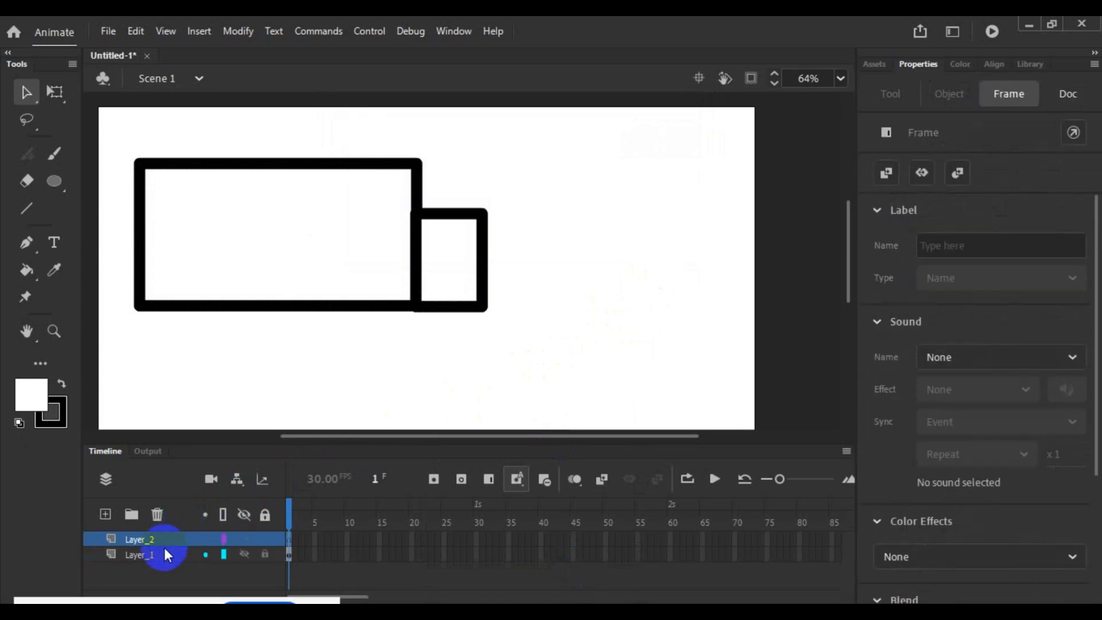
left_click(265, 555)
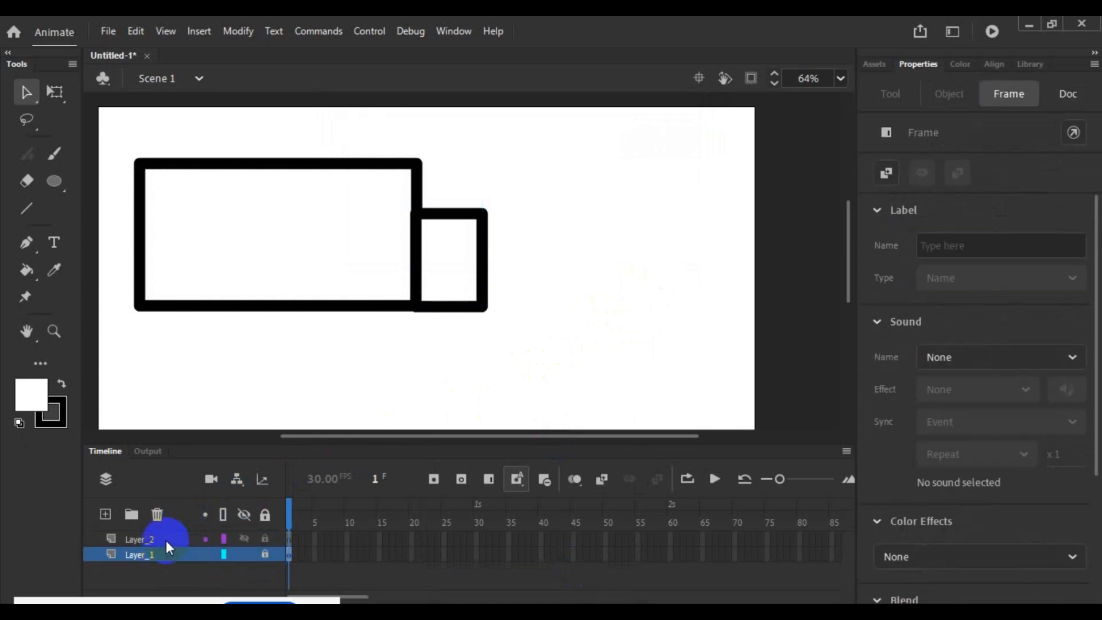
left_click(168, 539)
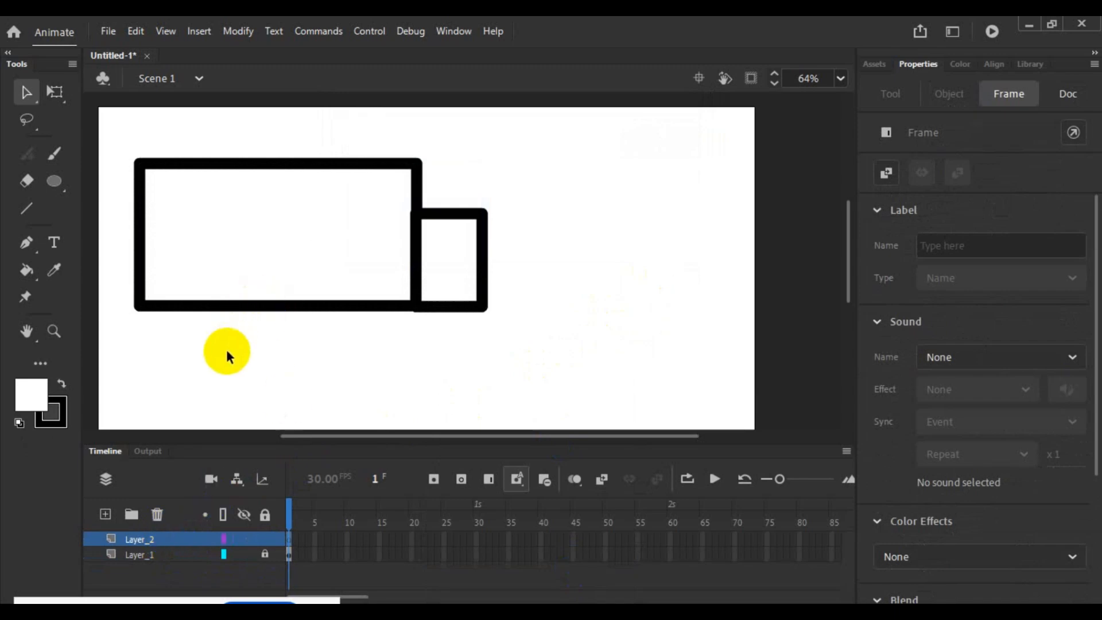
- Draw a wheel on Layer_2 below the large rectangle: a circle with one horizontal and one vertical spoke line crossing inside it
left_click(53, 181)
left_click_drag(185, 323, 271, 410)
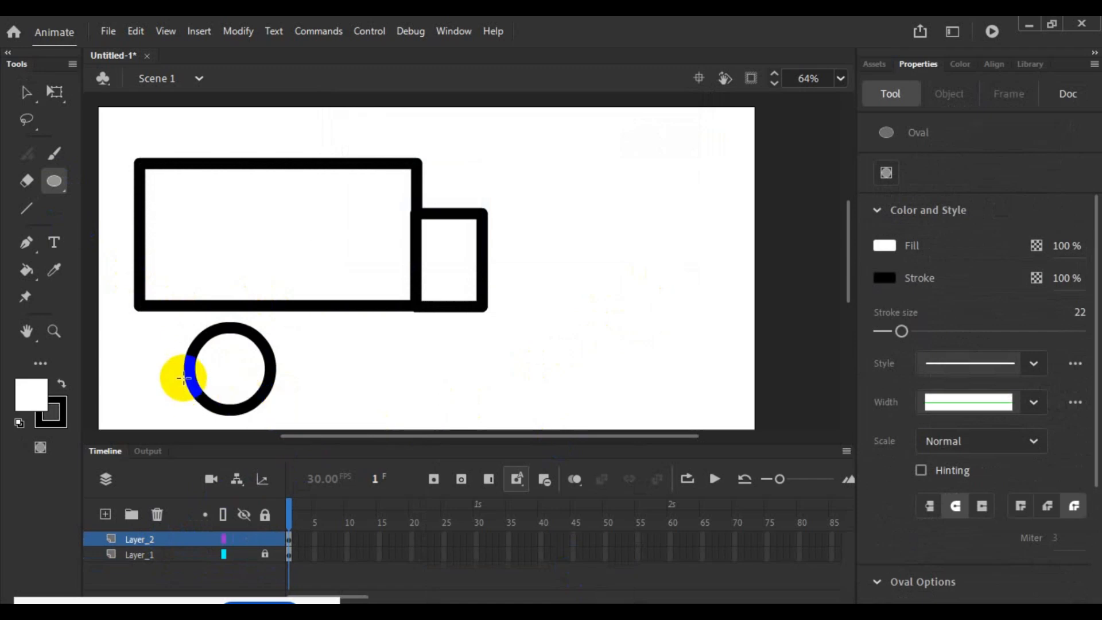
left_click(26, 209)
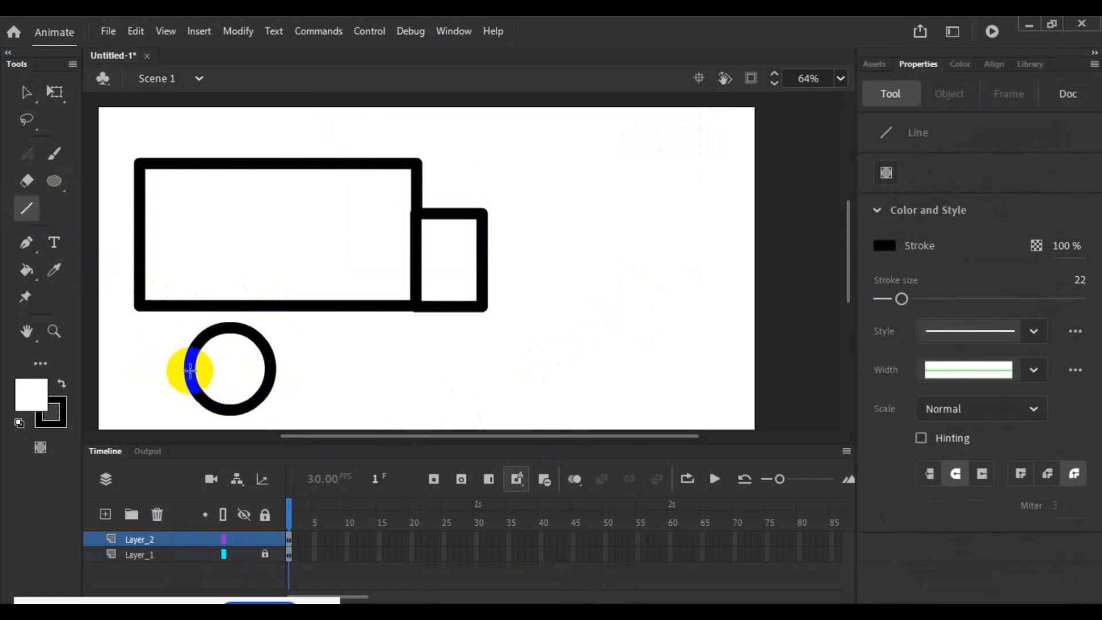
mouse_move(191, 364)
left_mouse_down()
mouse_move(265, 372)
mouse_move(229, 403)
left_mouse_up()
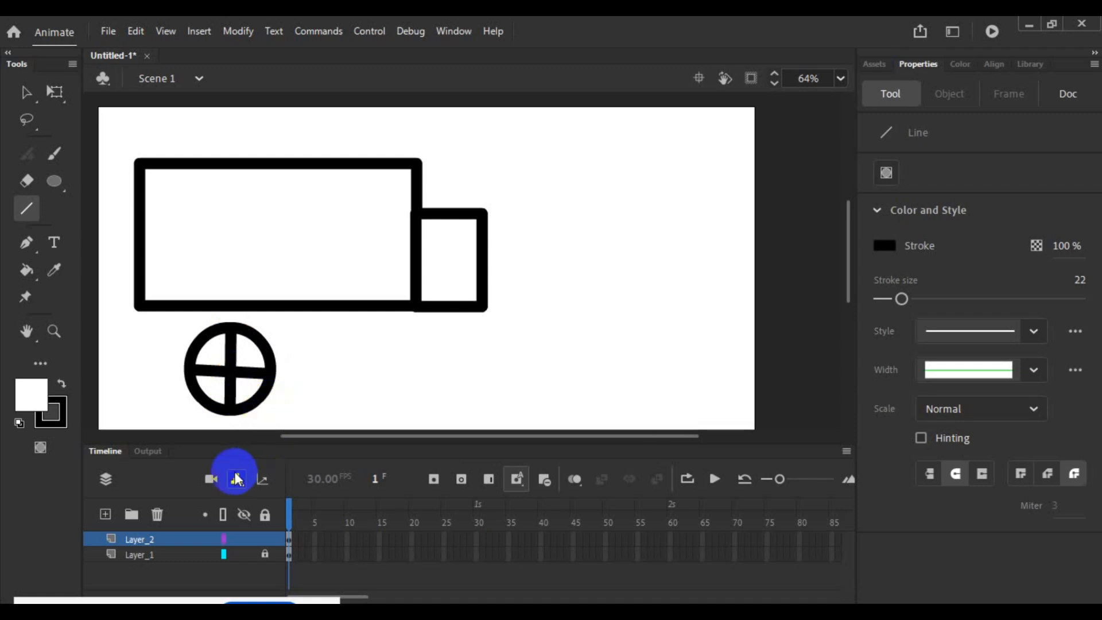
- Select the whole wheel with its spokes and convert it into a Graphic symbol
left_click(23, 90)
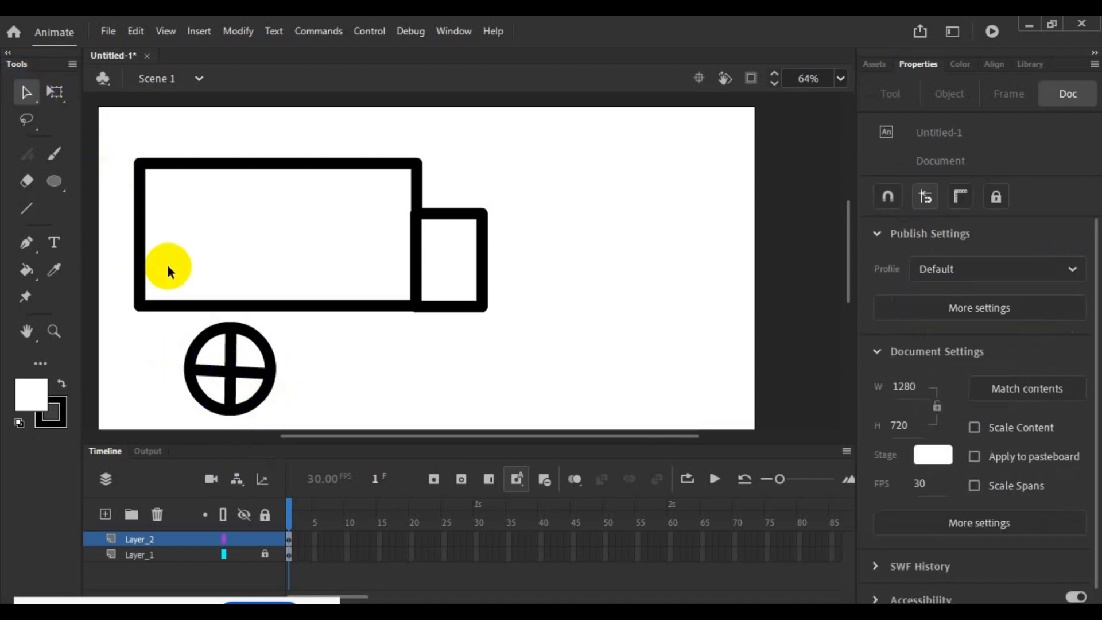
left_click_drag(153, 313, 296, 414)
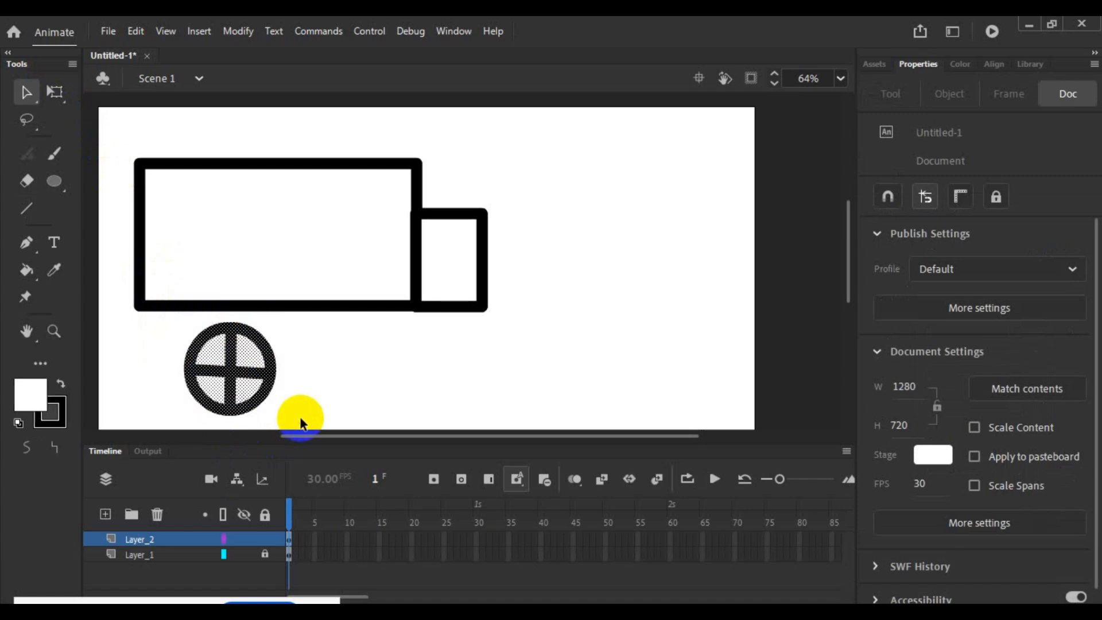
right_click(249, 402)
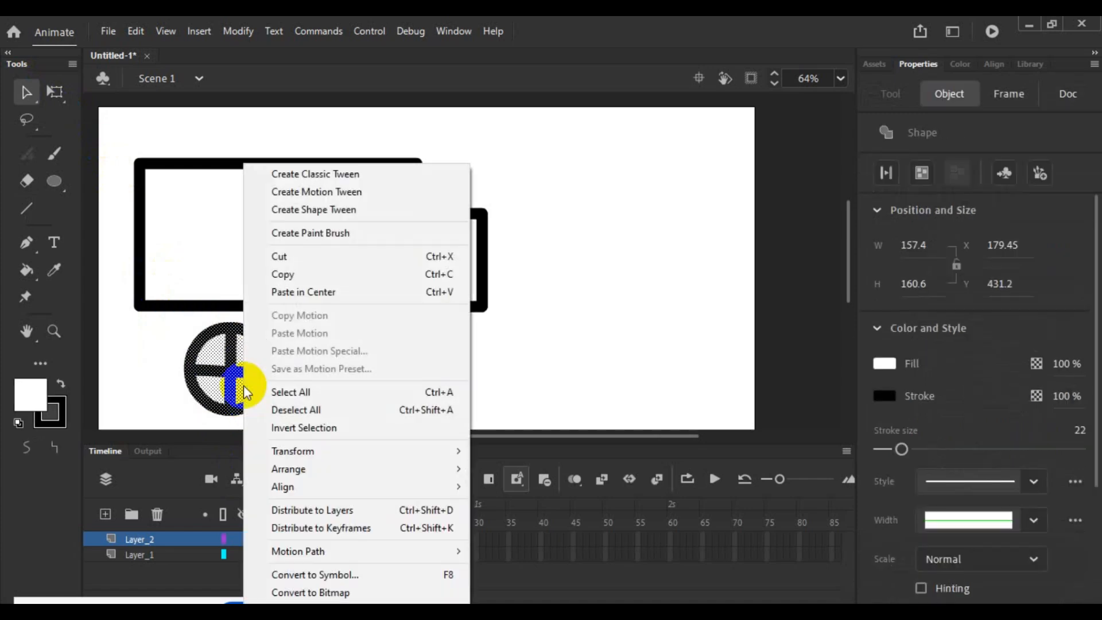
left_click(378, 572)
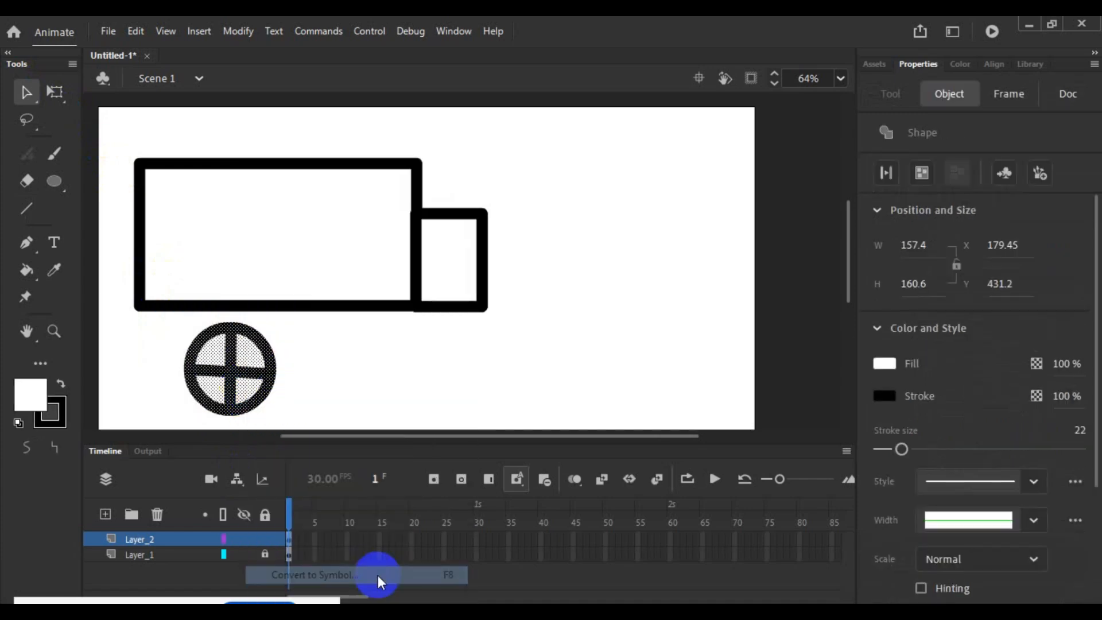
left_click(671, 140)
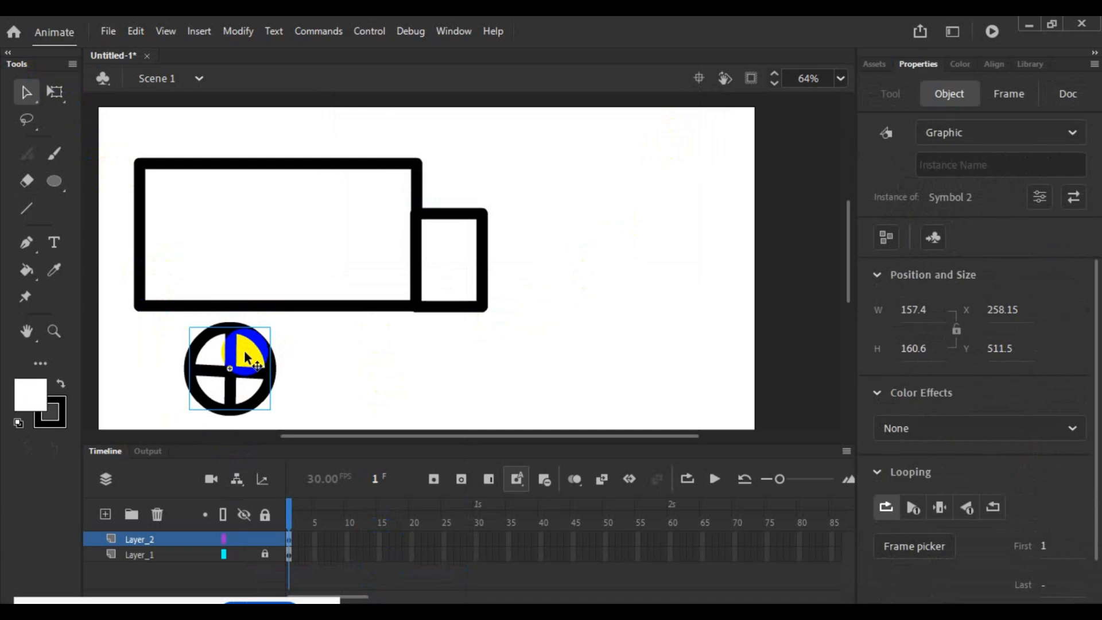
- Place the wheel symbol on the truck body's lower edge and duplicate it, giving the truck a rear and a front wheel
left_click_drag(245, 357, 210, 319)
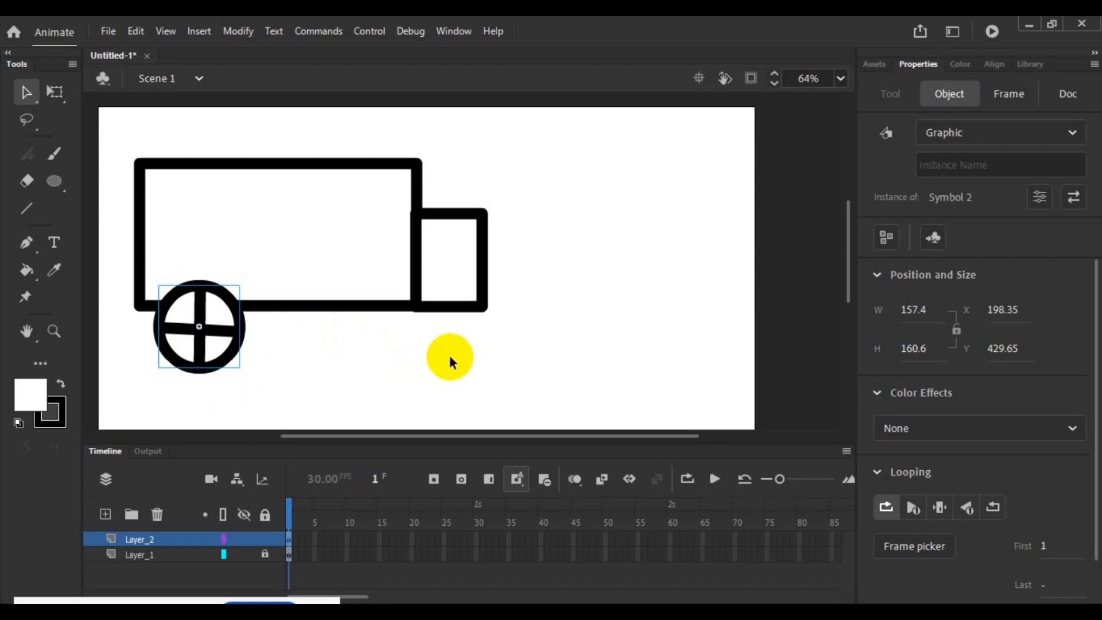
left_click(295, 373)
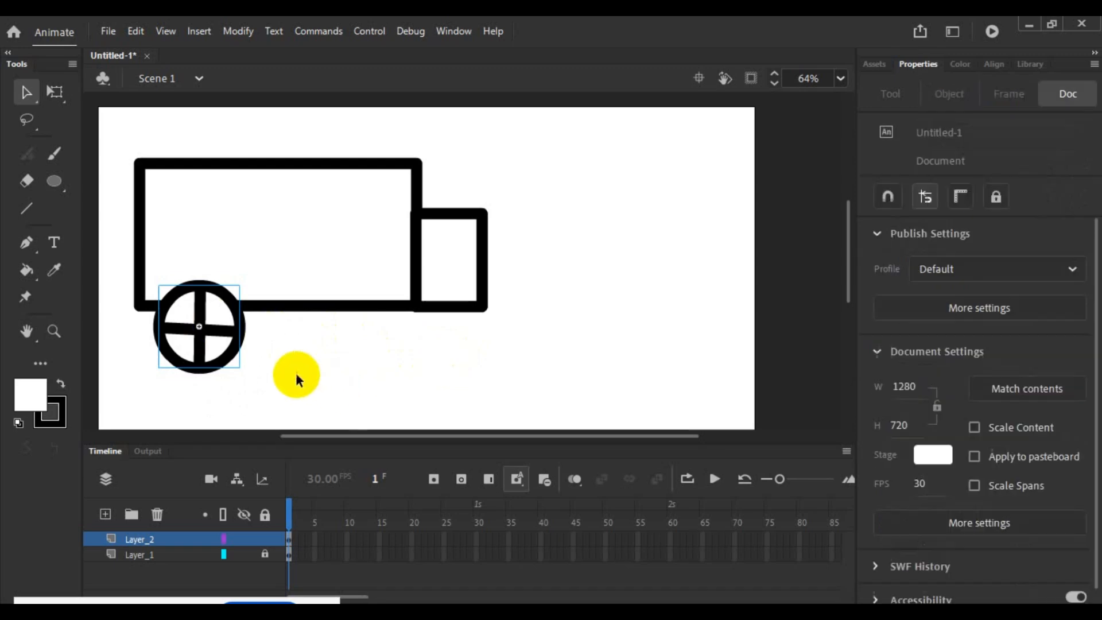
left_click(205, 325)
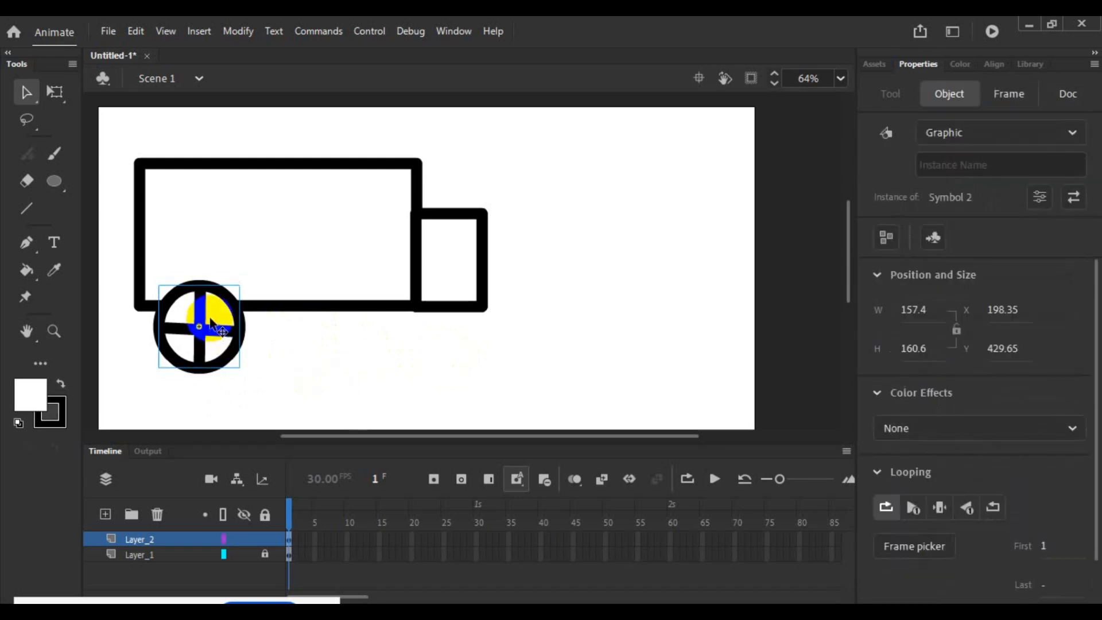
left_click_drag(211, 326, 407, 323)
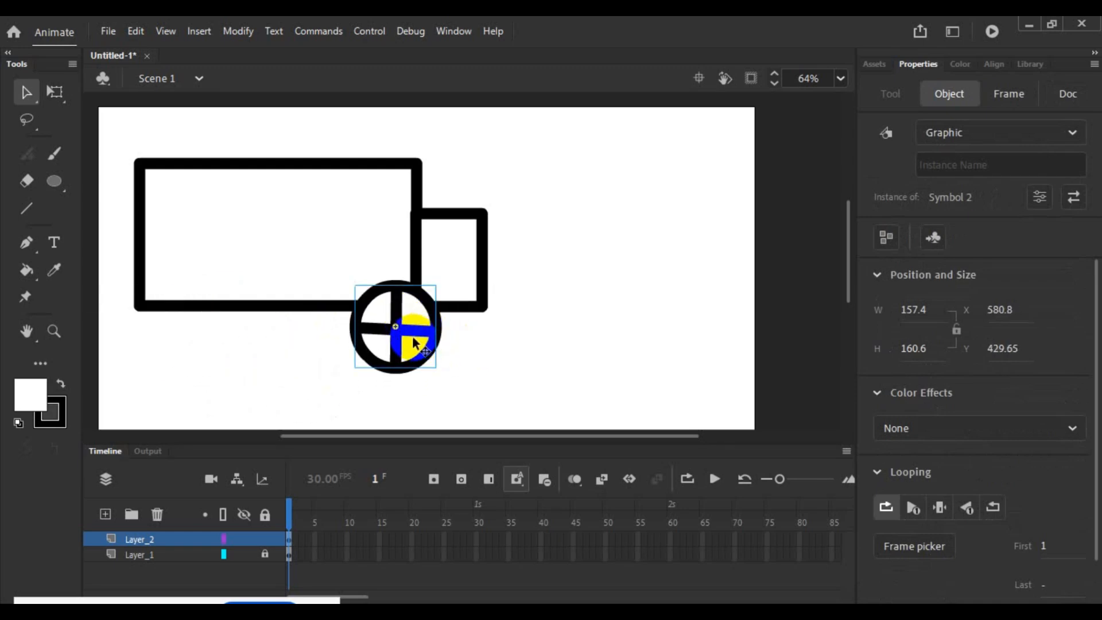
mouse_move(412, 335)
left_mouse_down()
mouse_move(221, 325)
mouse_move(323, 358)
mouse_move(399, 337)
left_mouse_up()
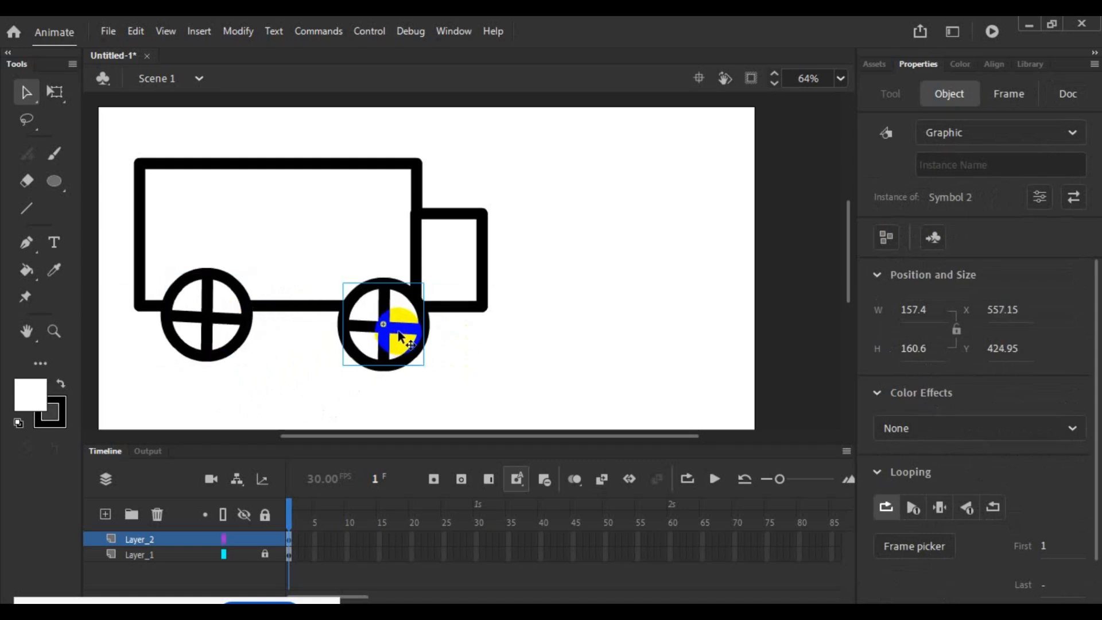
left_click(469, 372)
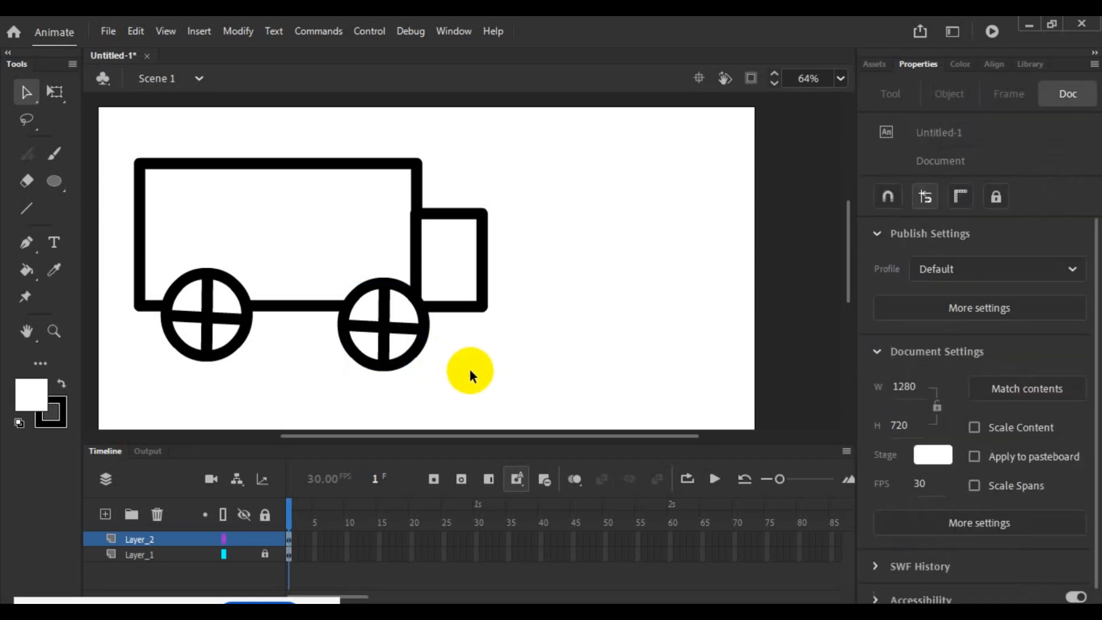
- Duplicate the front wheel onto the empty stage area beside the truck and delete that copy
left_click(401, 357)
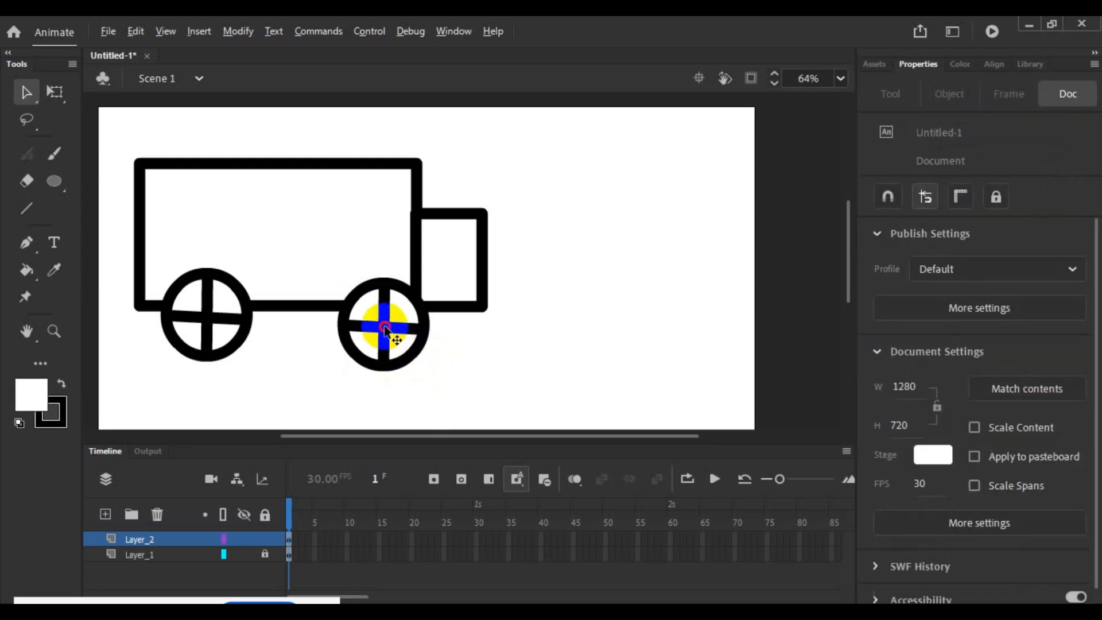
left_click_drag(381, 324, 616, 350)
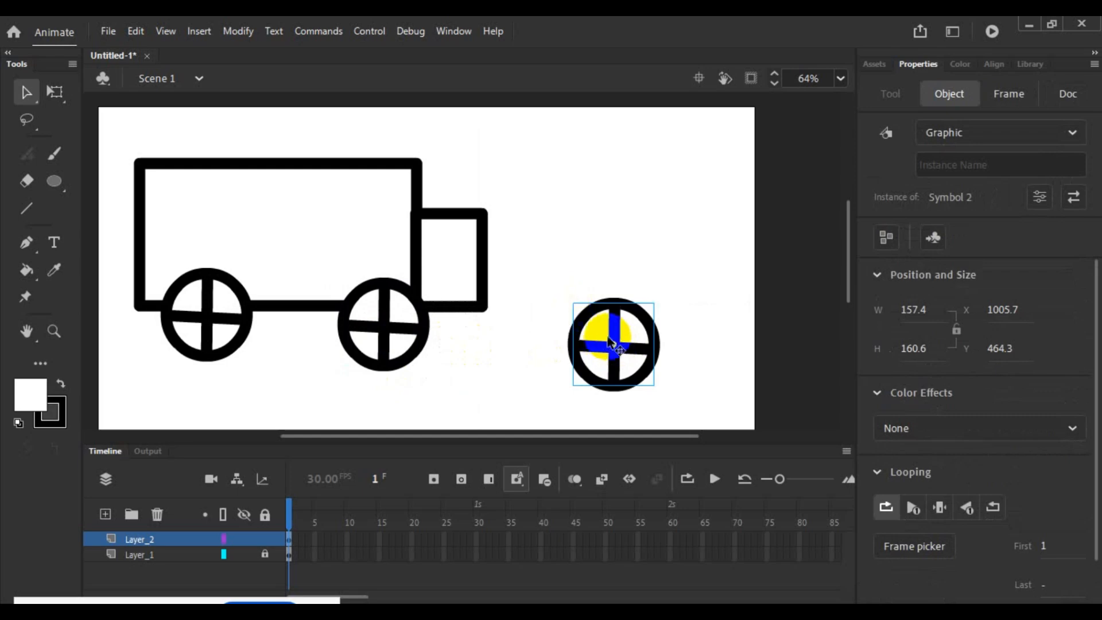
key("Delete")
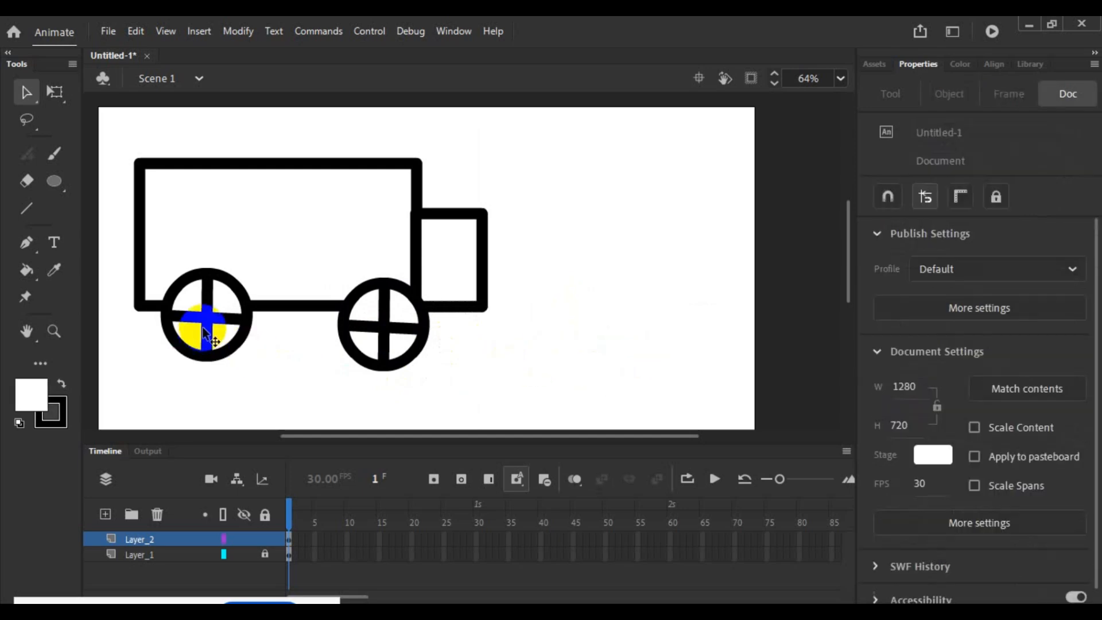
- Lower the rear wheel slightly to line up with the front one, and reposition the front wheel under the joint between body and cab
left_click_drag(202, 319, 204, 326)
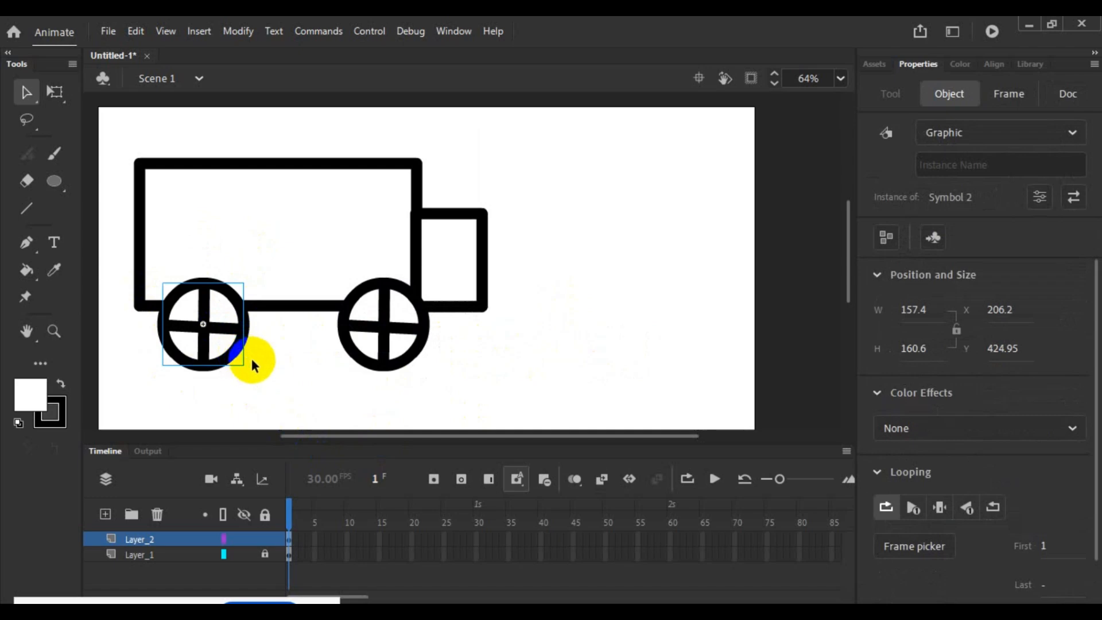
left_click(269, 389)
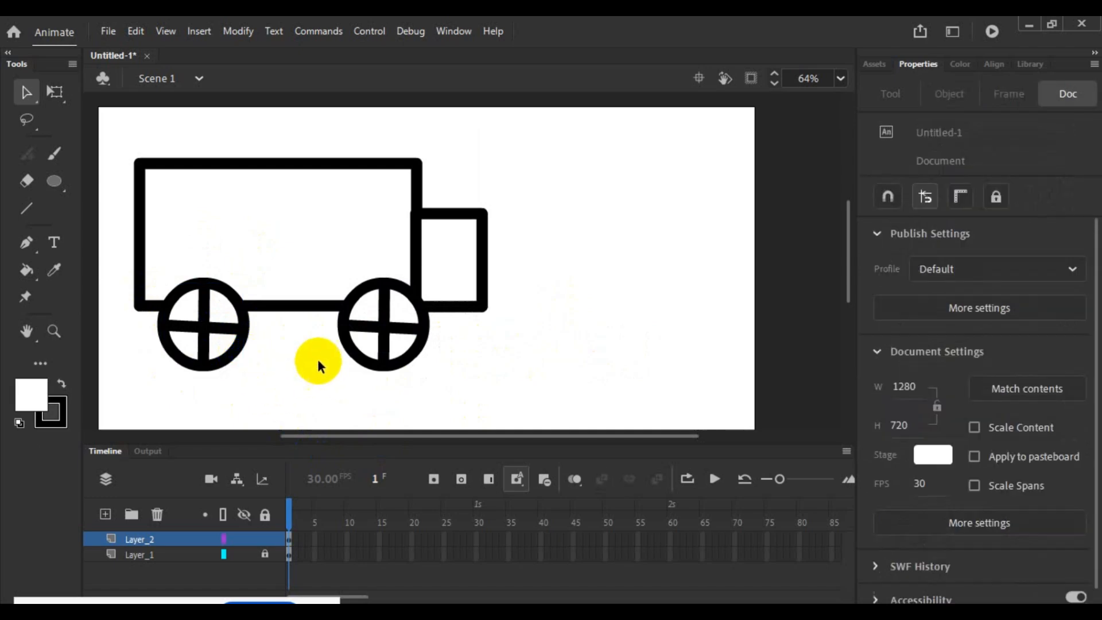
left_click_drag(381, 326, 624, 283)
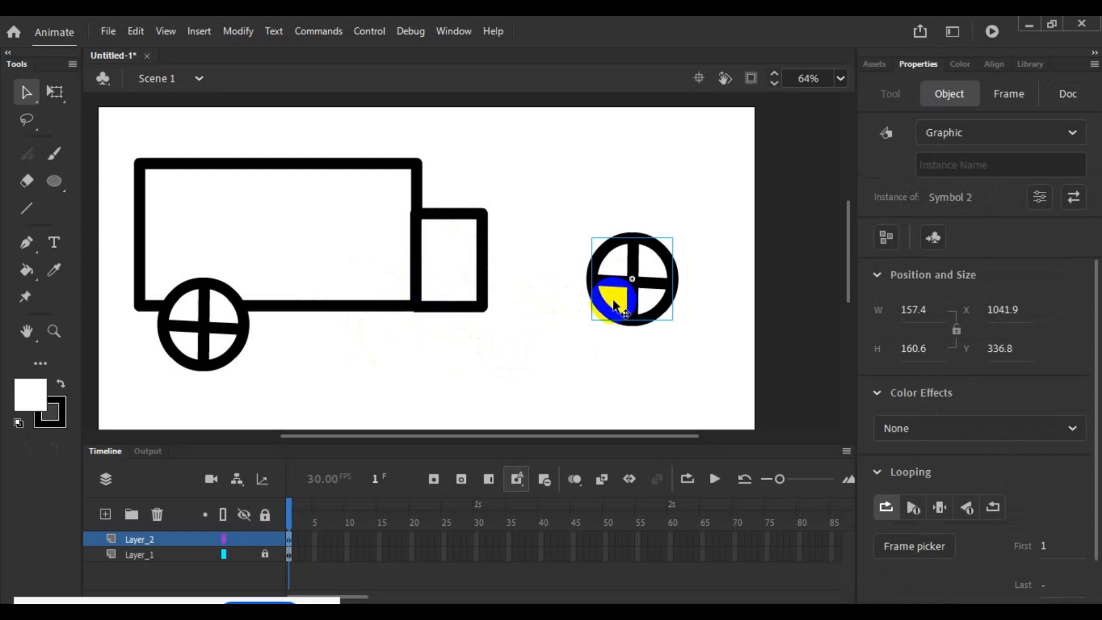
left_click_drag(642, 288, 415, 337)
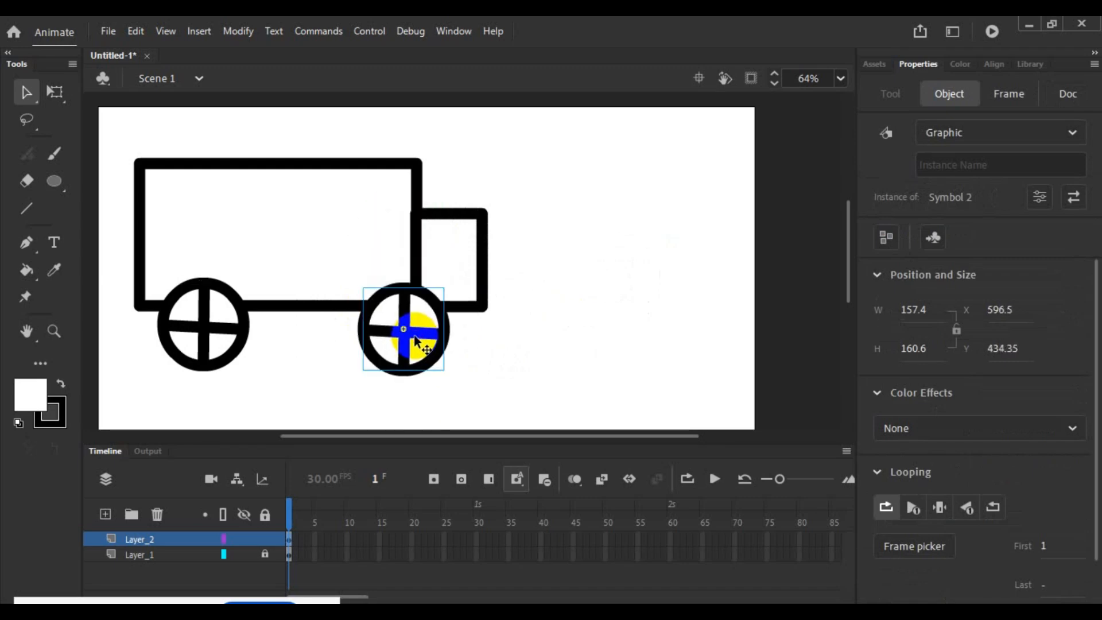
left_click(556, 370)
- Open the front wheel's symbol for editing to examine the shape inside, return to Scene 1, and clear the selection
left_click_drag(390, 306, 406, 340)
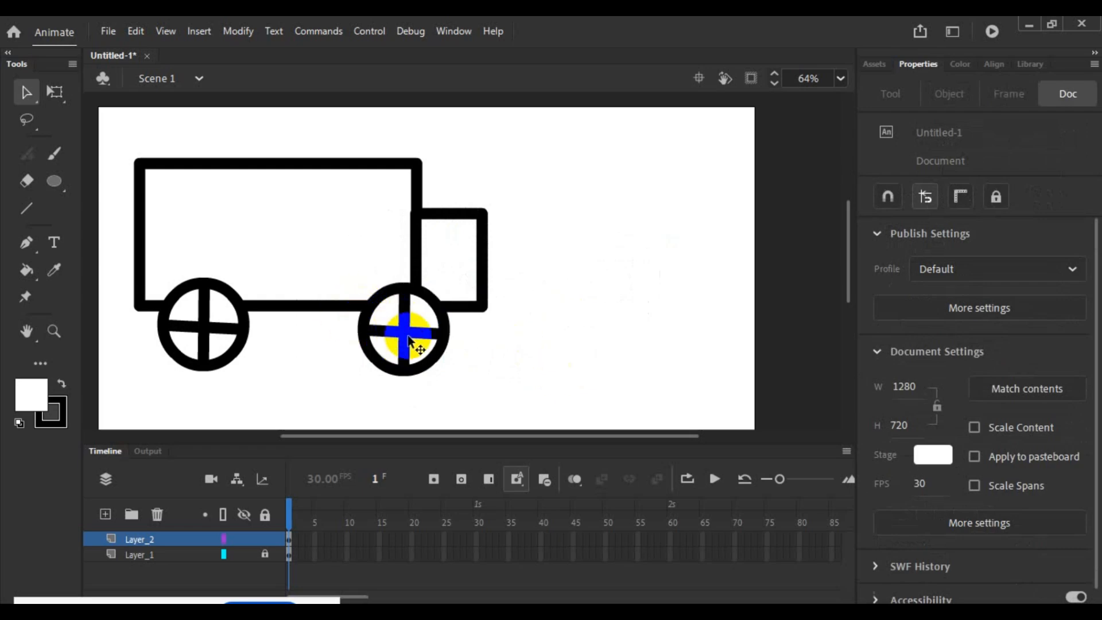
left_click(405, 341)
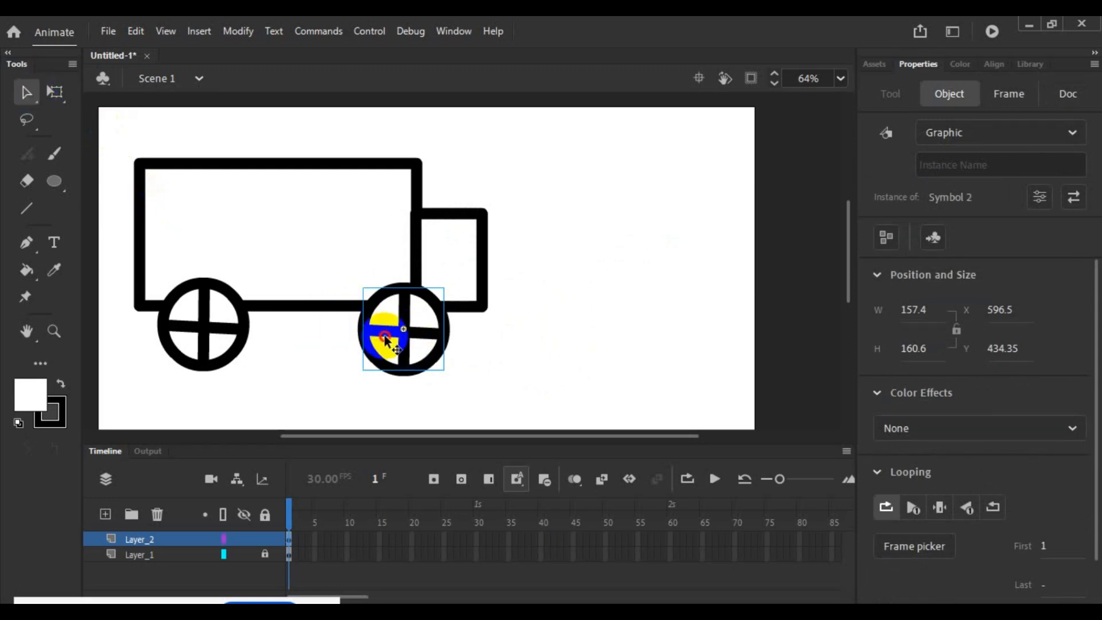
double_click(387, 336)
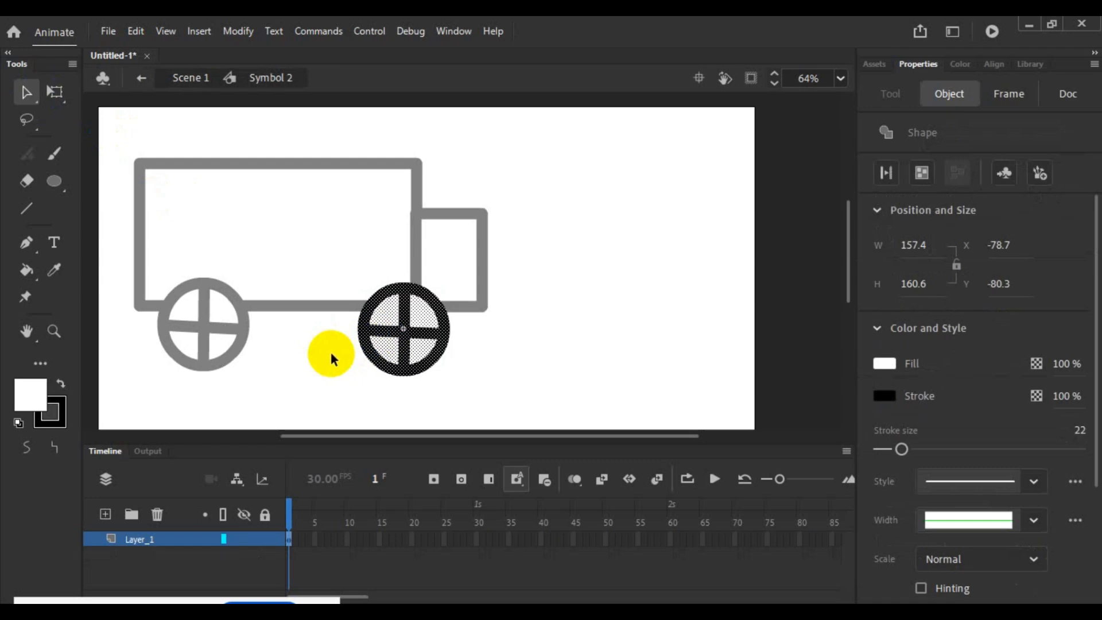
left_click(329, 351)
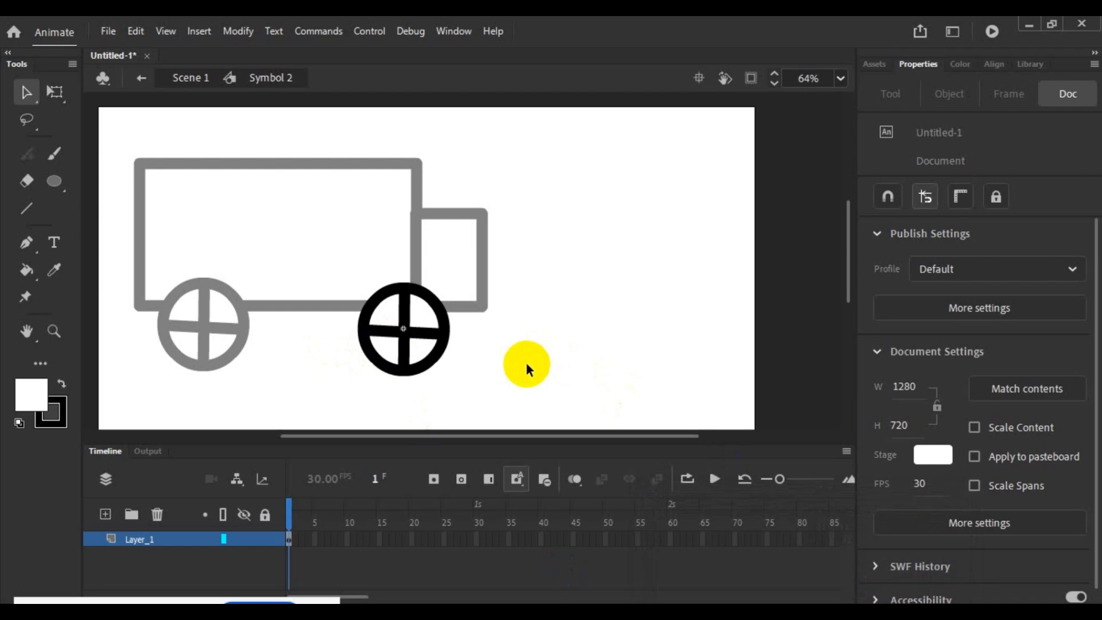
double_click(334, 385)
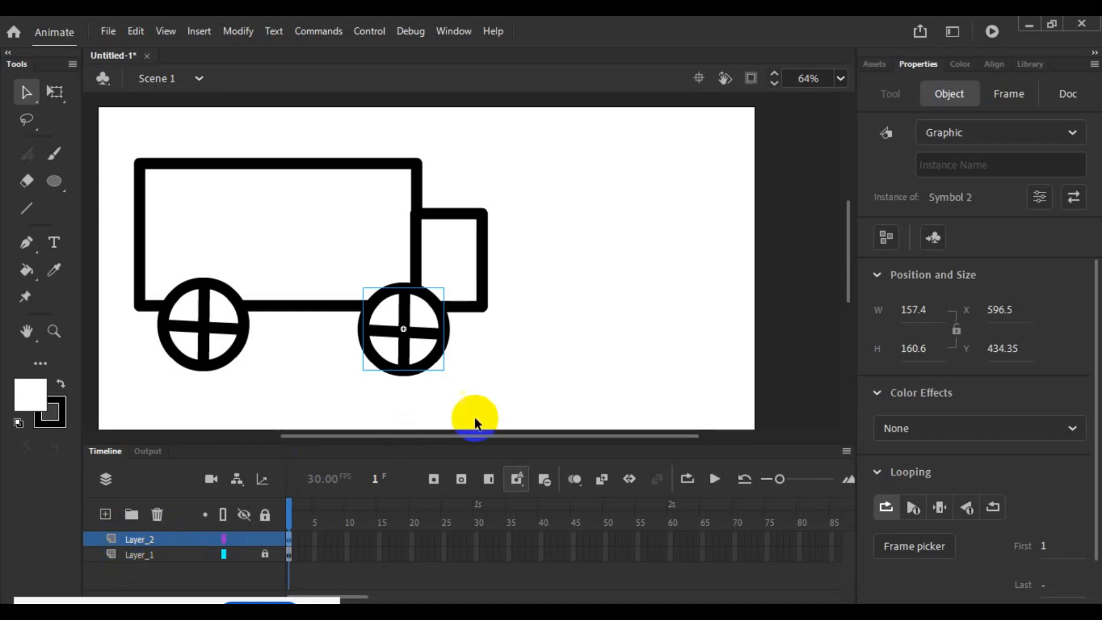
left_click(458, 372)
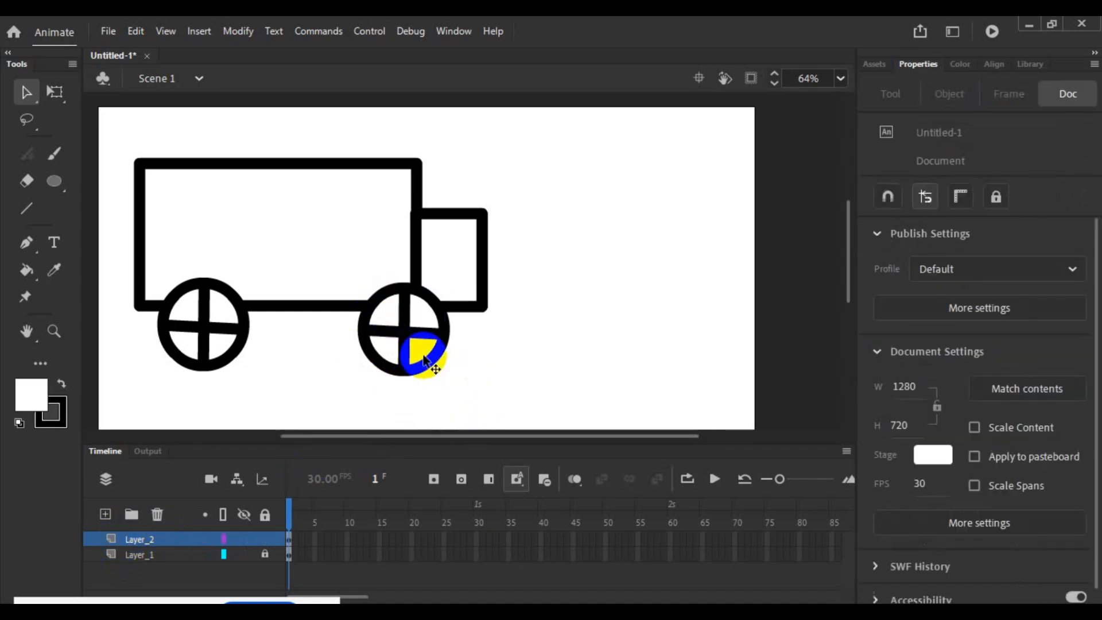
- Open the front wheel's symbol for editing and recolour the white fill between its spokes red
double_click(419, 358)
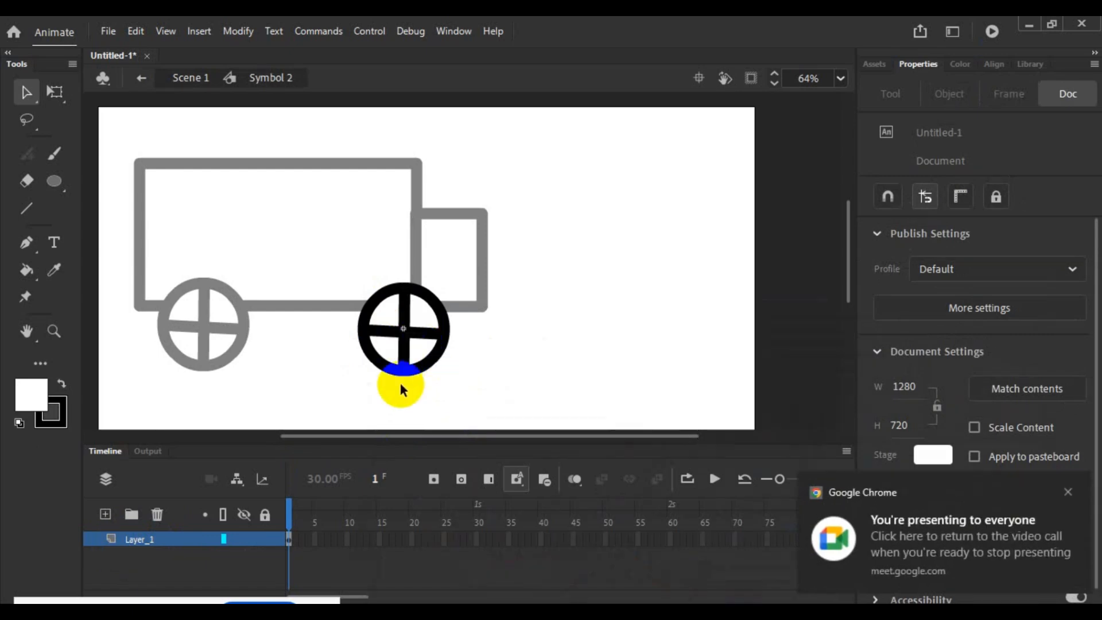
left_click(422, 356)
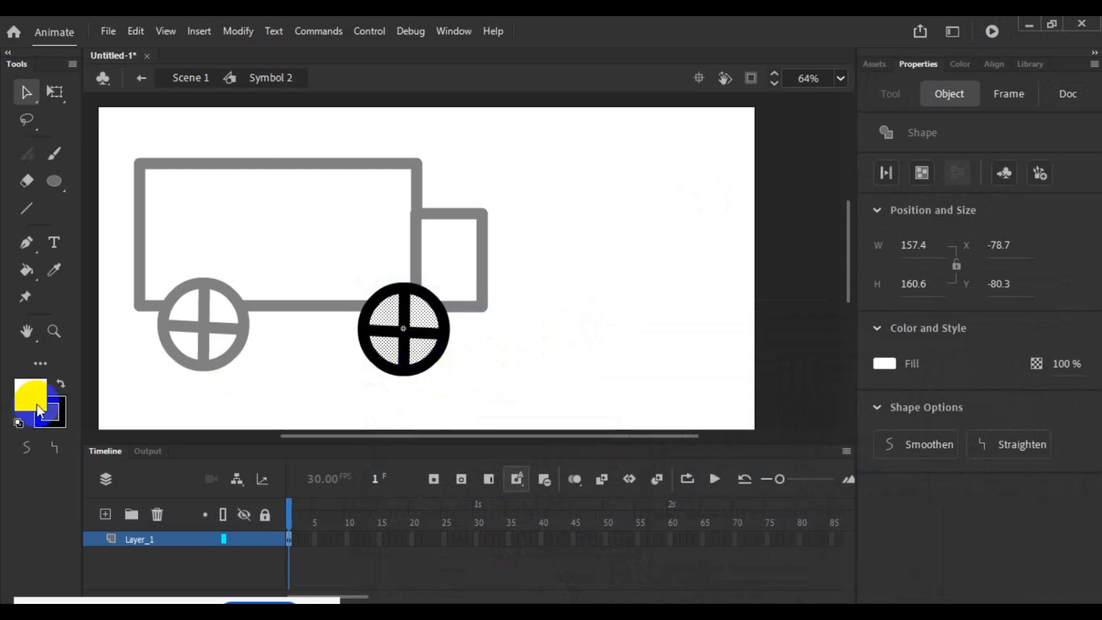
left_click_drag(29, 396, 106, 273)
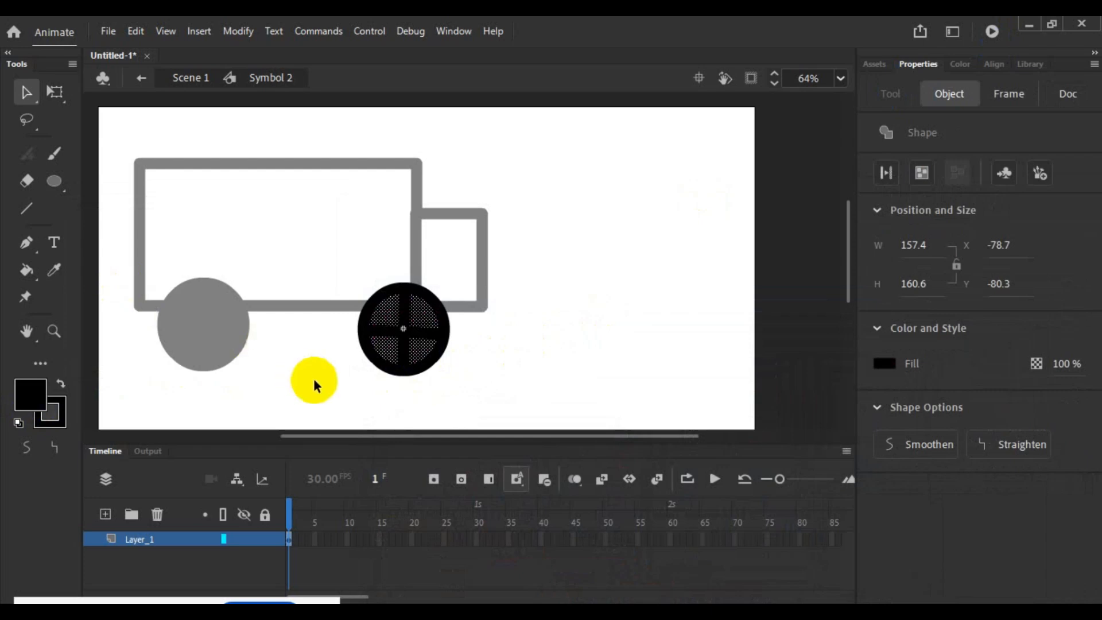
left_click_drag(37, 390, 158, 321)
left_click(293, 374)
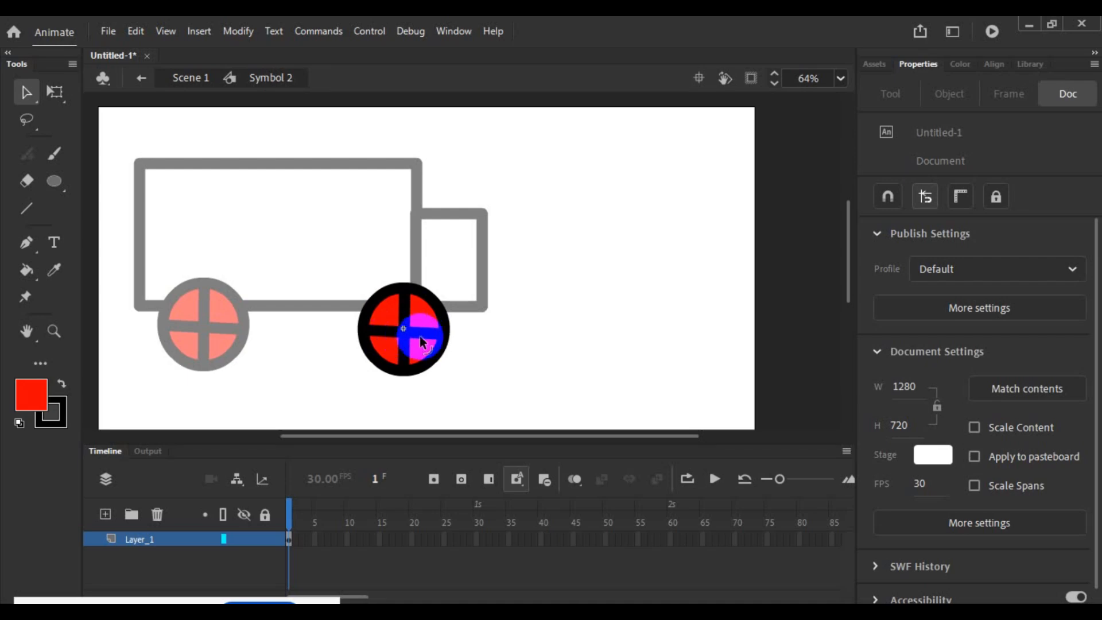
- Pull the outer end of the front wheel's right spoke well beyond the rim and nudge the spokes' centre joint
left_click(437, 334)
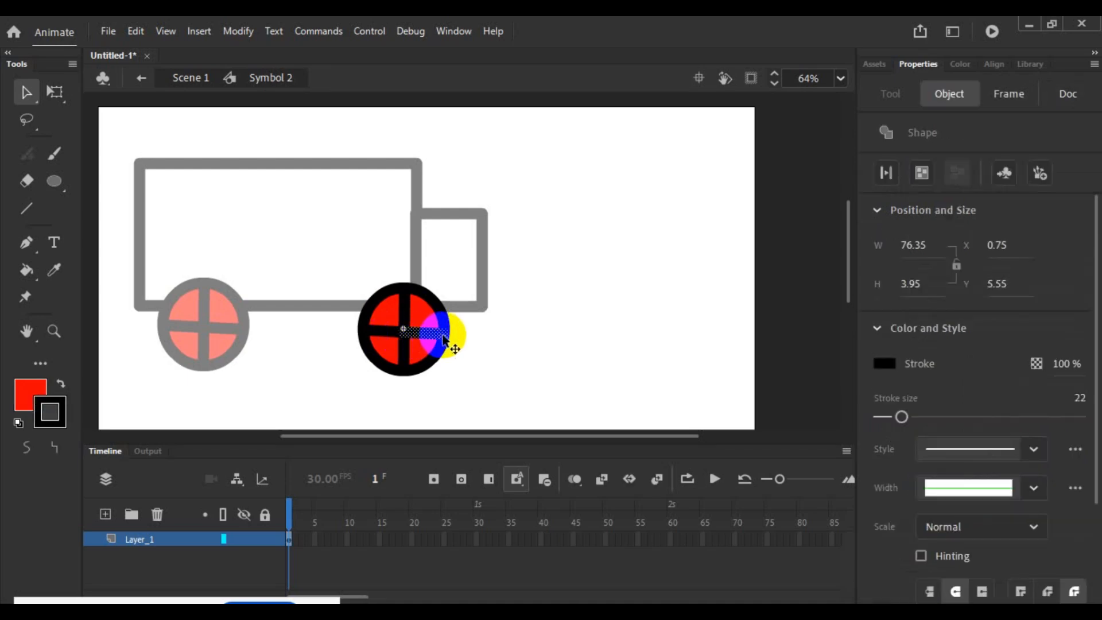
left_click_drag(443, 337, 515, 339)
left_click(471, 352)
mouse_move(404, 329)
left_mouse_down()
mouse_move(357, 330)
mouse_move(406, 334)
left_mouse_up()
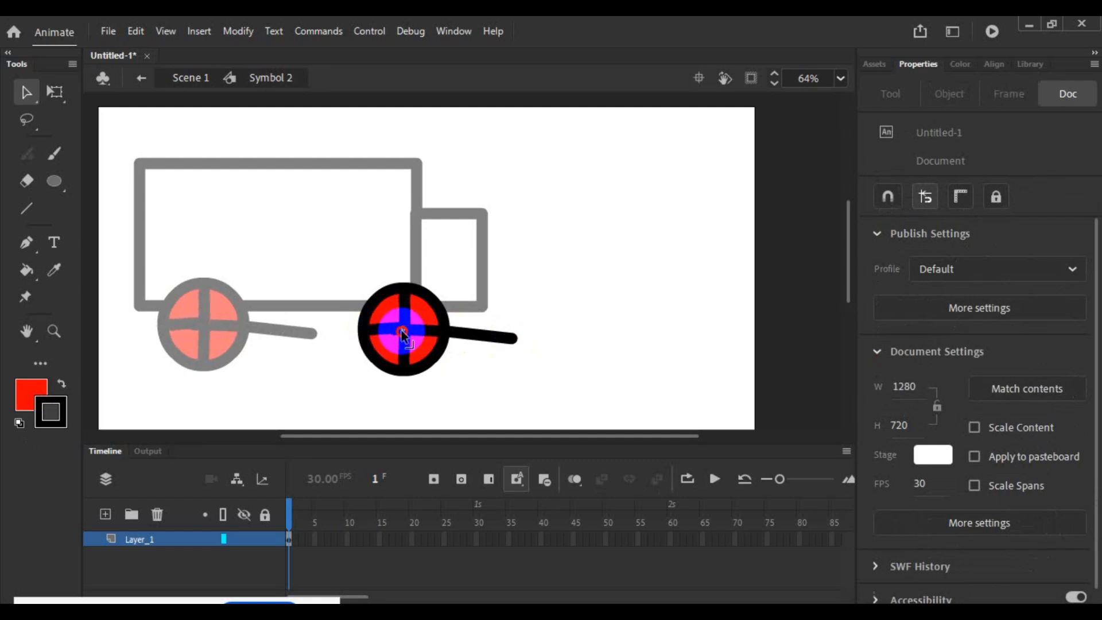
- Delete the extended spoke piece, all remaining spokes and the red fill inside the wheel symbol, keeping only the black rim
left_click(422, 348)
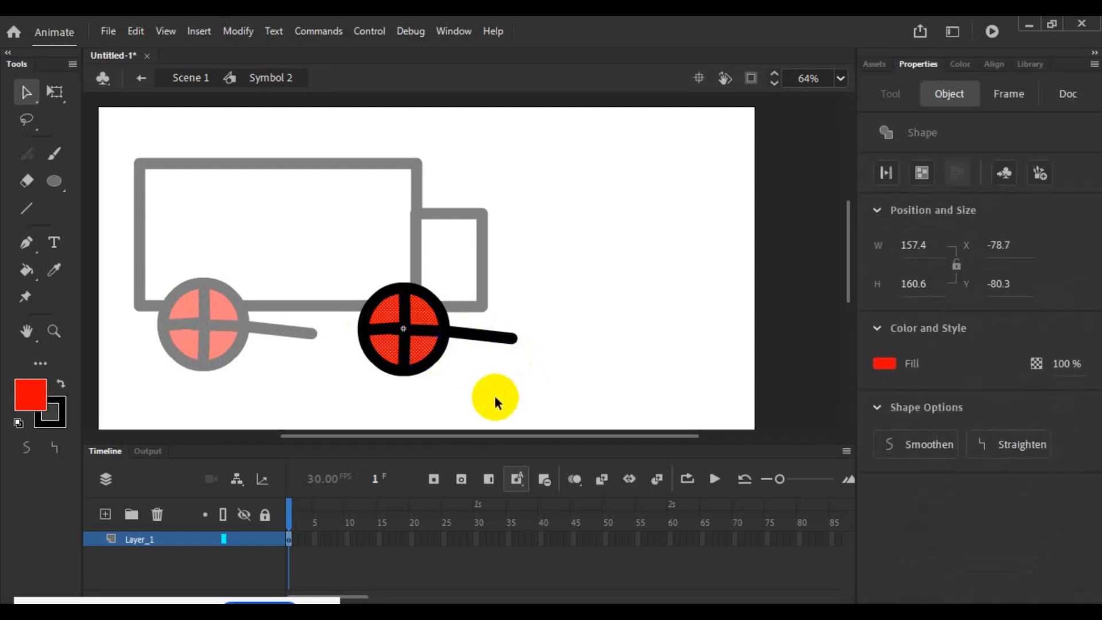
left_click(502, 345)
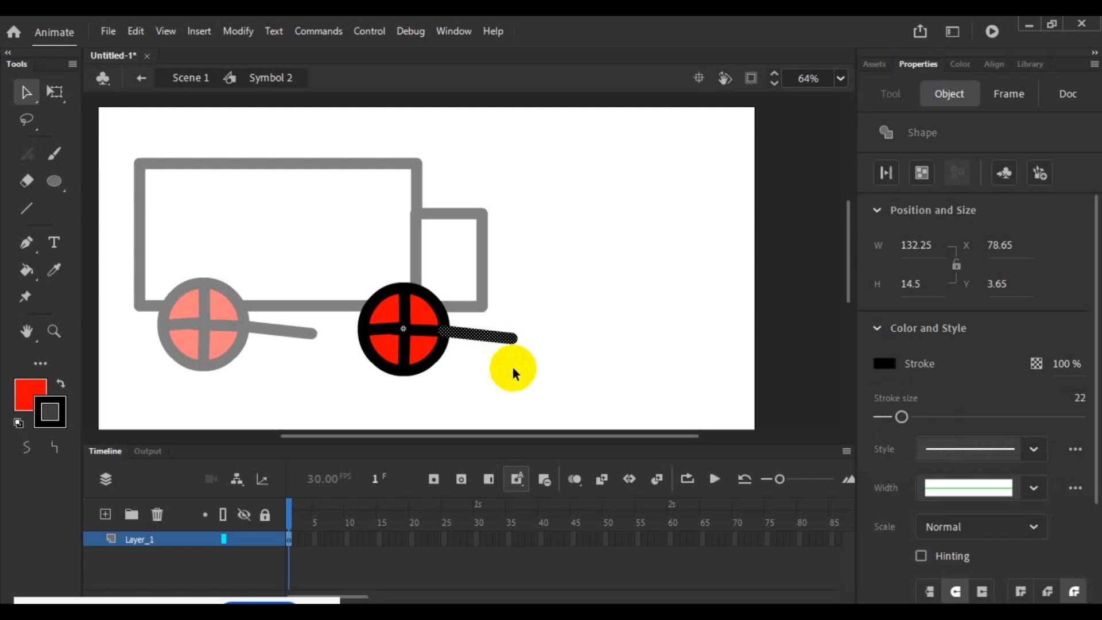
key("Delete")
left_click(433, 329)
key("Delete")
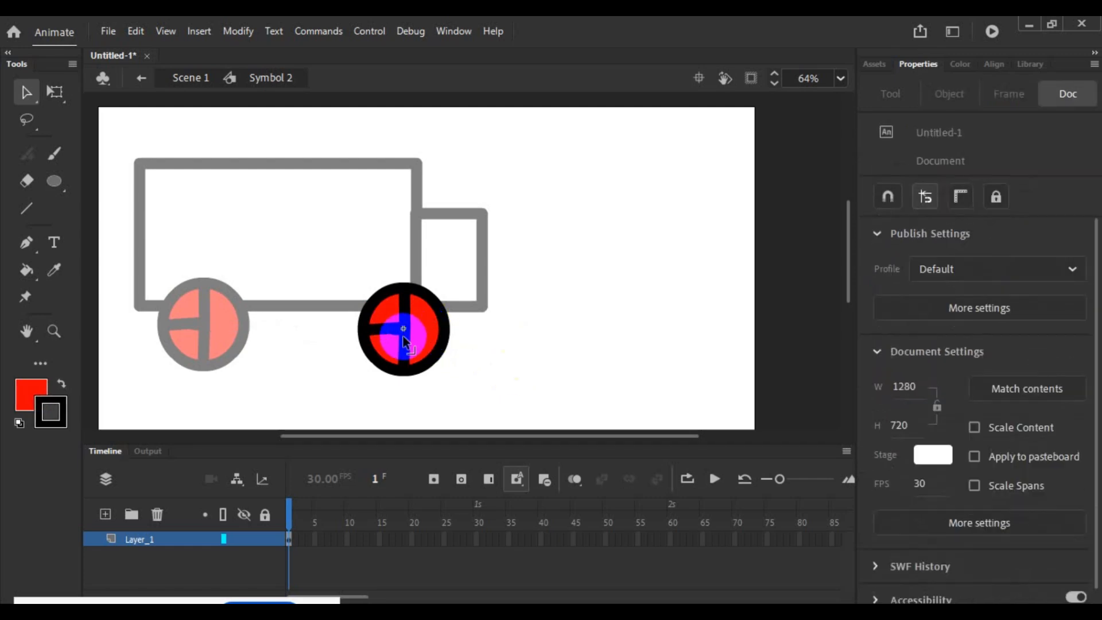
left_click(402, 336)
key("Delete")
left_click(391, 329)
key("Delete")
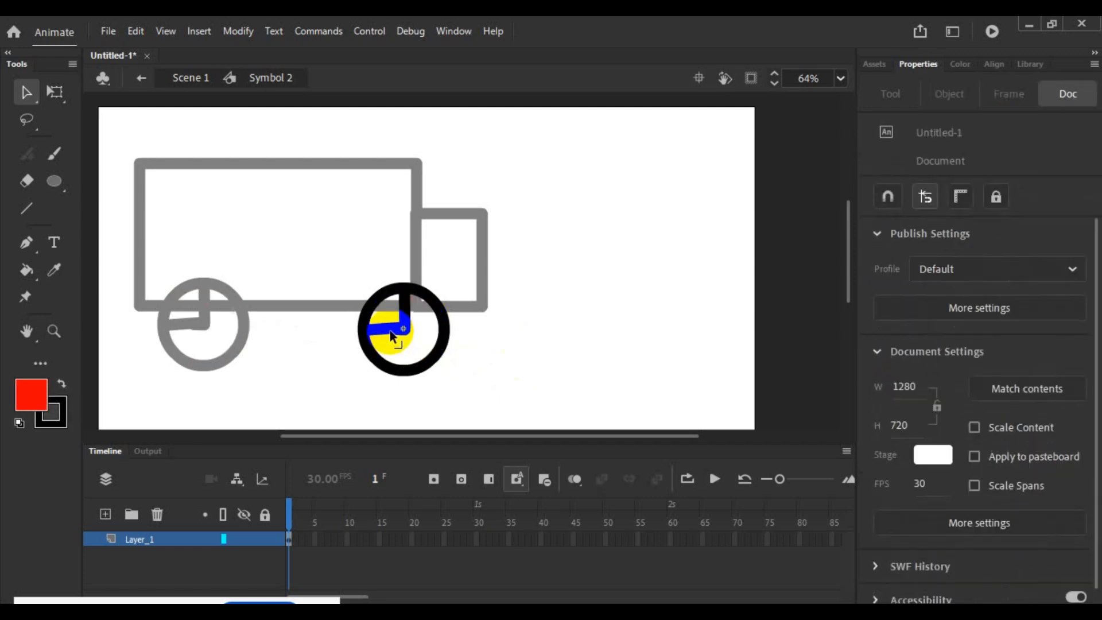
left_click(403, 312)
key("Delete")
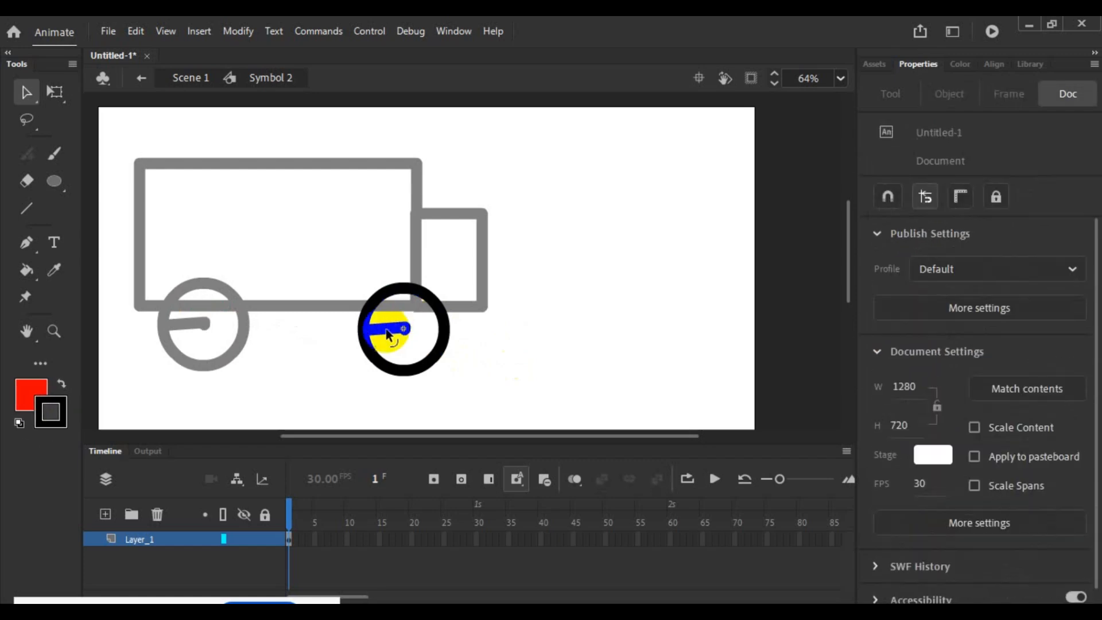
left_click(404, 328)
key("Delete")
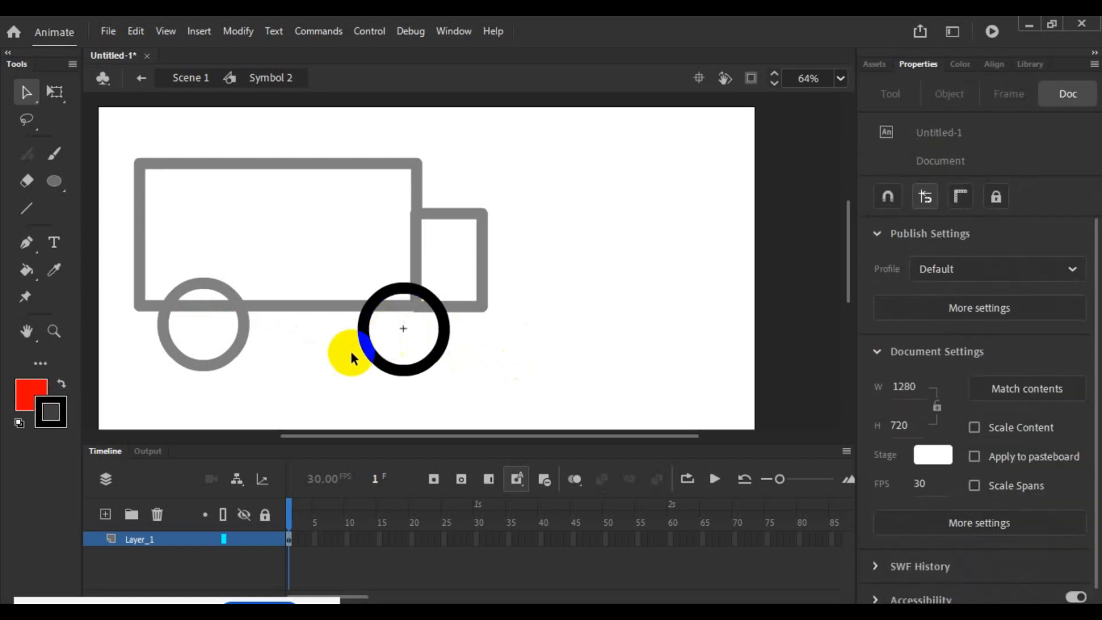
- Draw a horizontal line about 282 px long and a vertical line about 194 px long across the wheel, overshooting the rim
left_click(26, 208)
left_click_drag(331, 329, 479, 334)
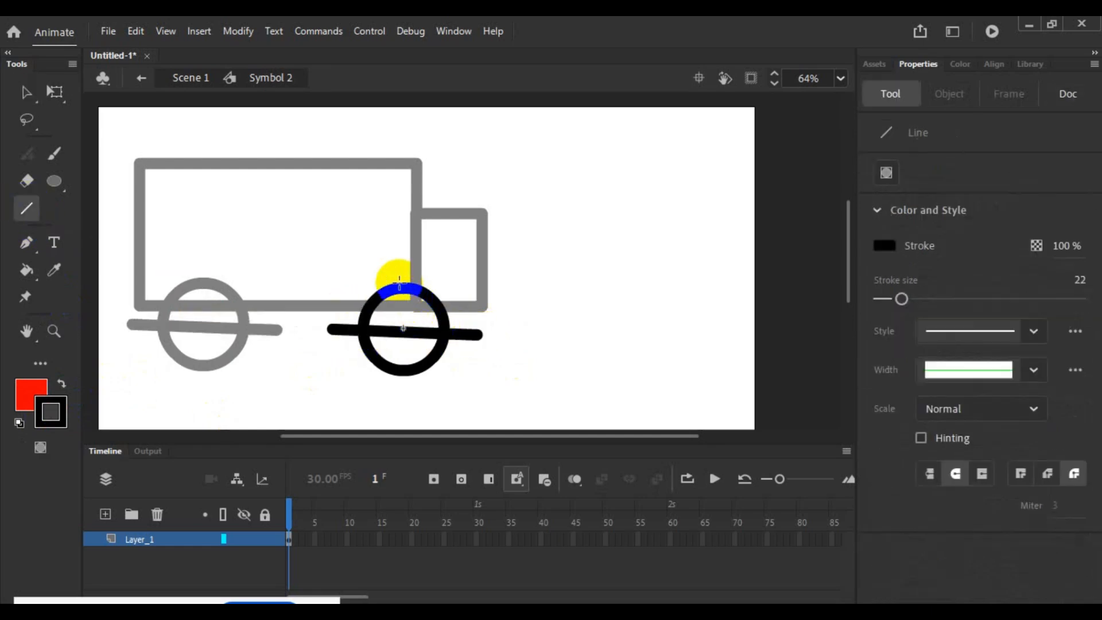
left_click_drag(399, 282, 406, 384)
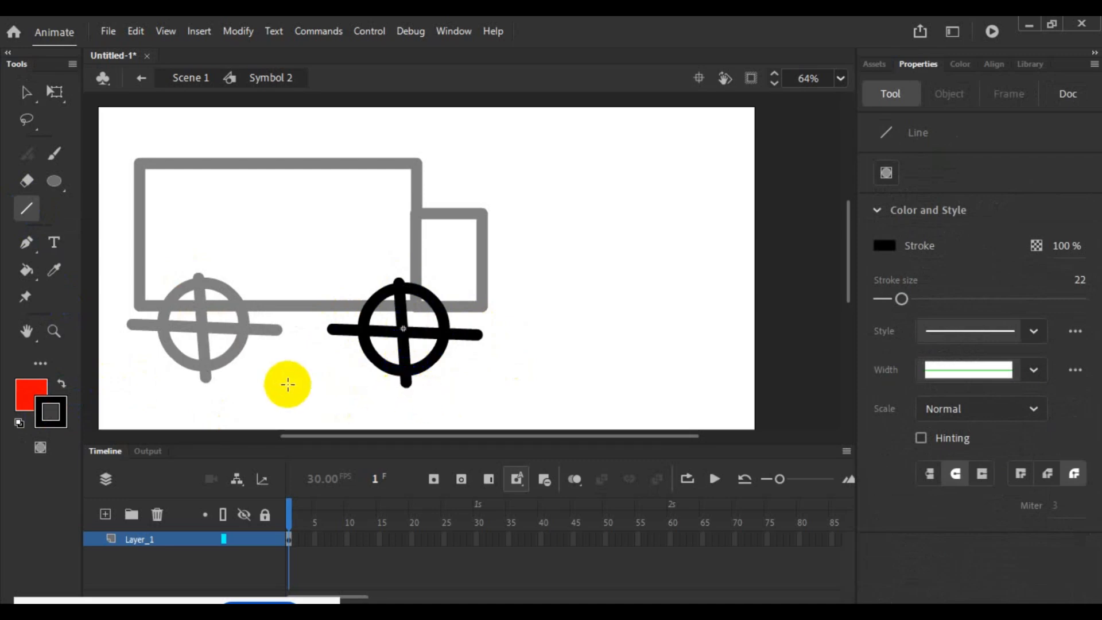
- Try to give the empty sections between the new spokes a red fill, then exit and reopen the wheel symbol
left_click(29, 387)
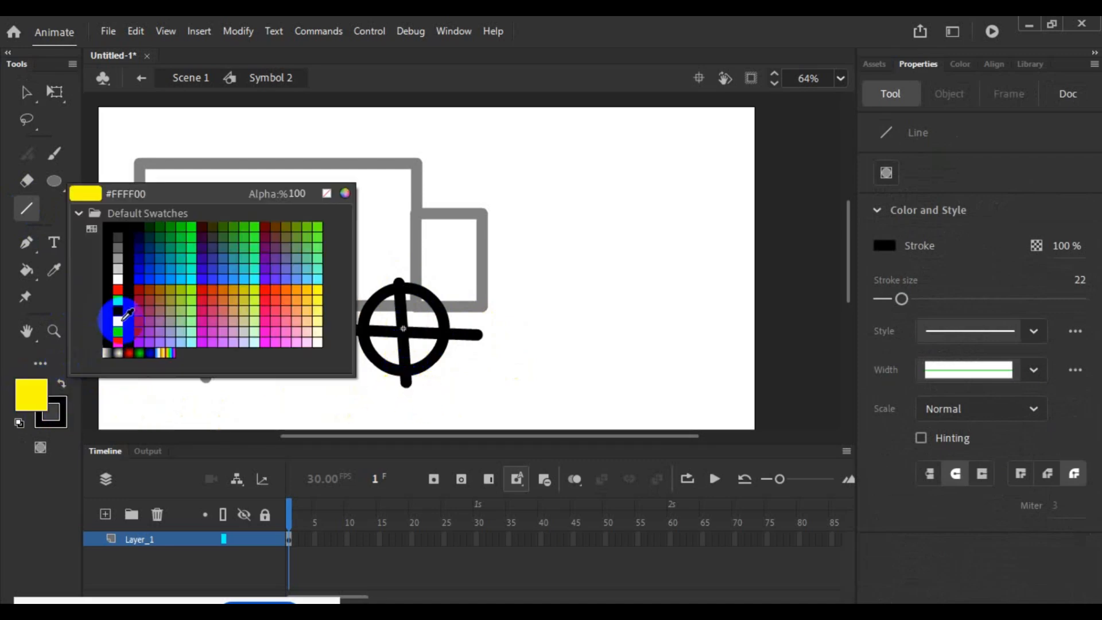
left_click(117, 290)
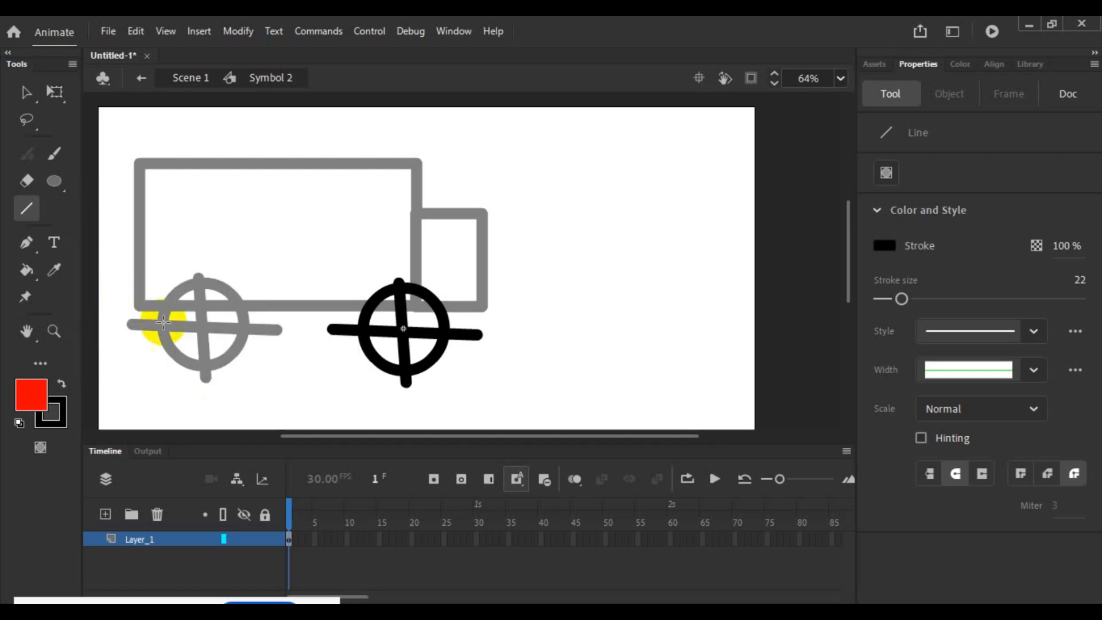
left_click(25, 92)
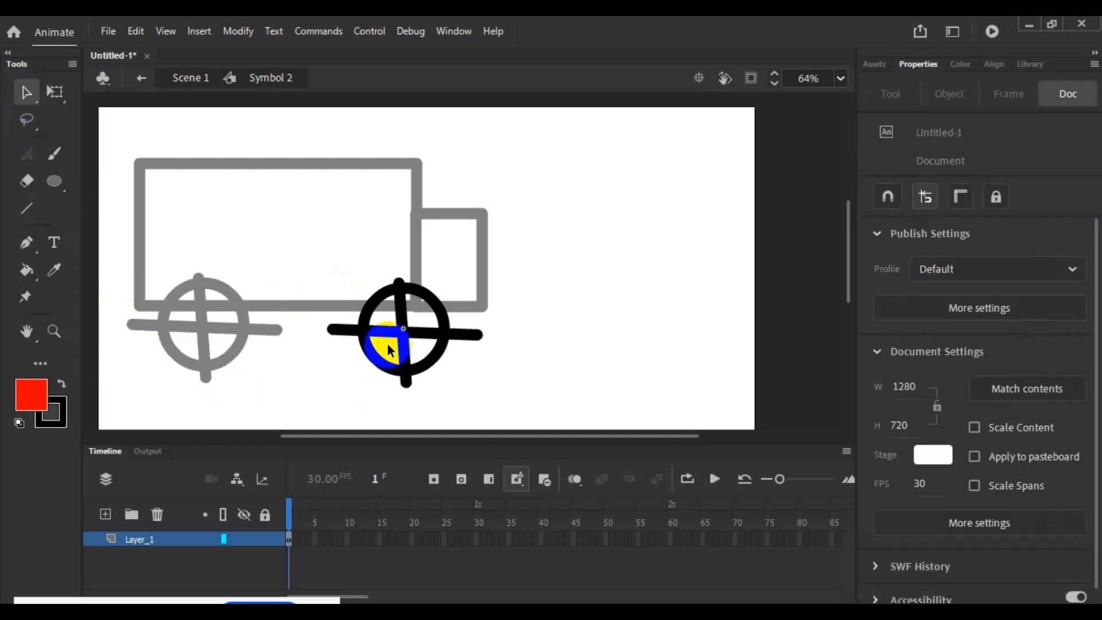
double_click(387, 343)
left_click(512, 392)
double_click(406, 346)
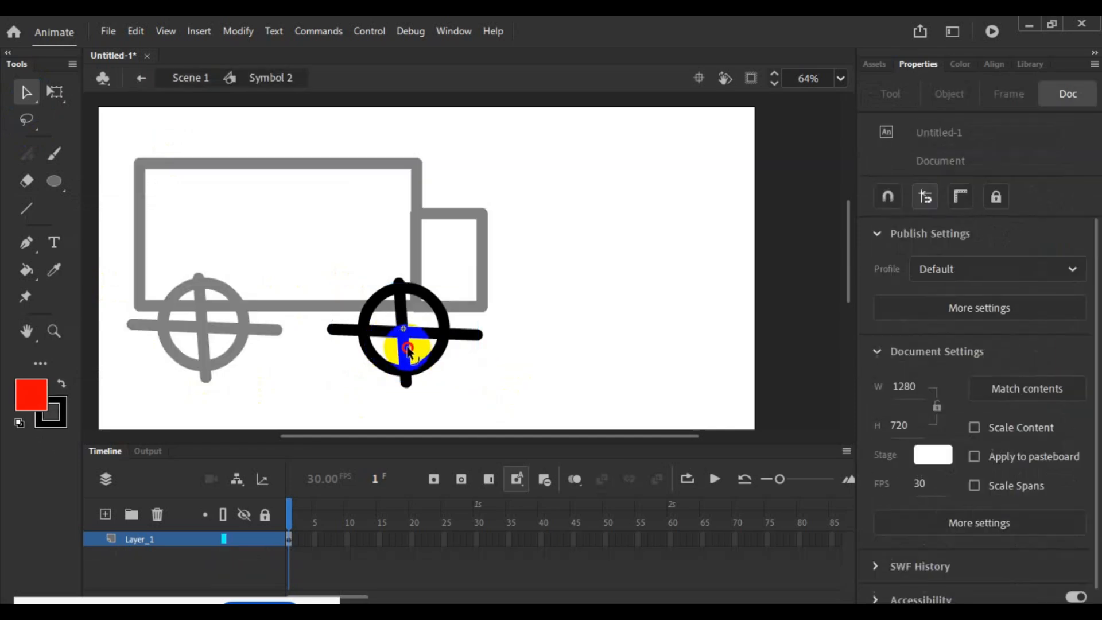
left_click_drag(406, 346, 115, 402)
left_click(30, 393)
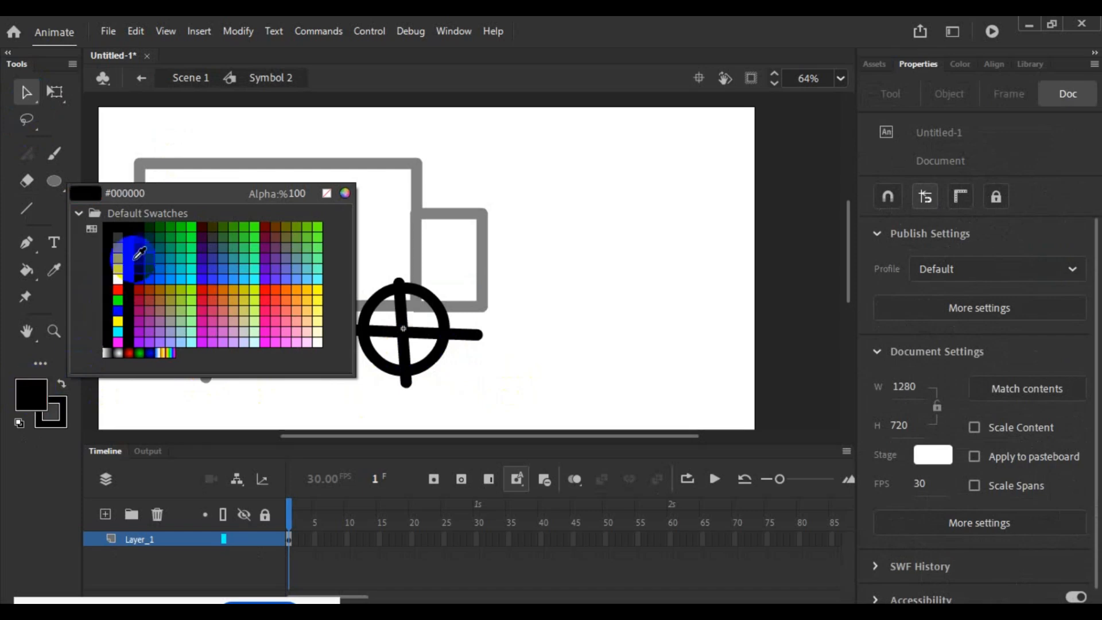
left_click(122, 287)
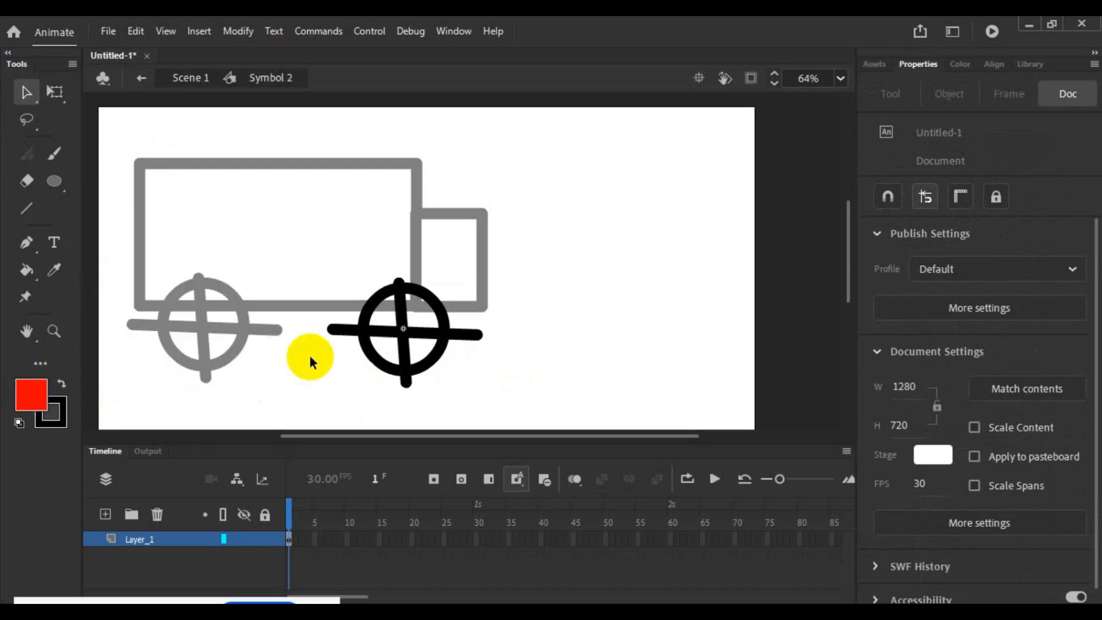
double_click(407, 313)
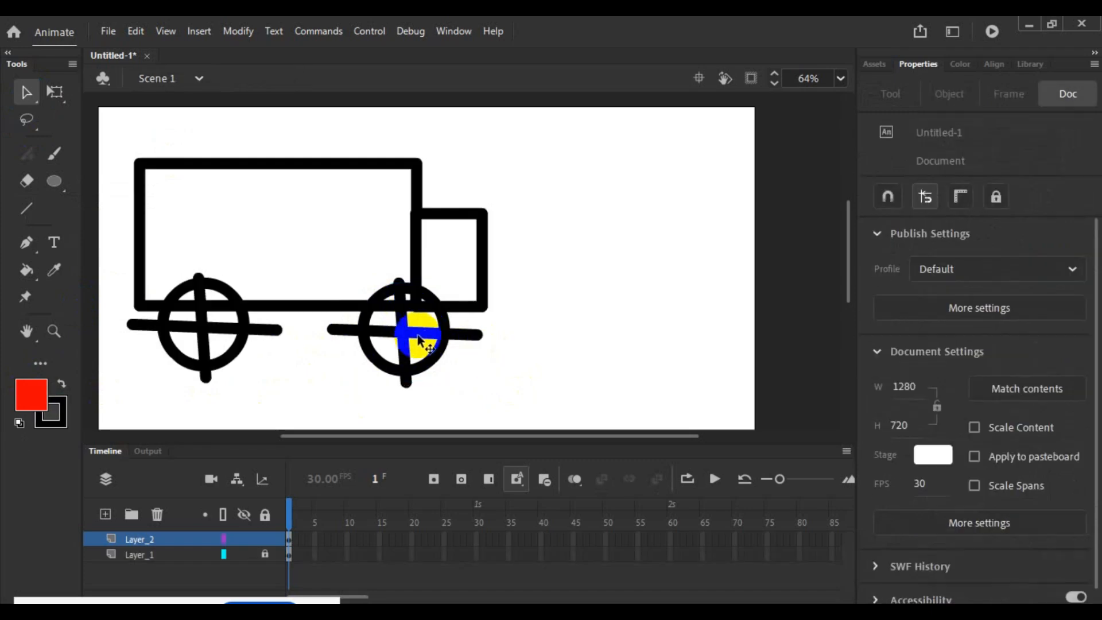
double_click(407, 334)
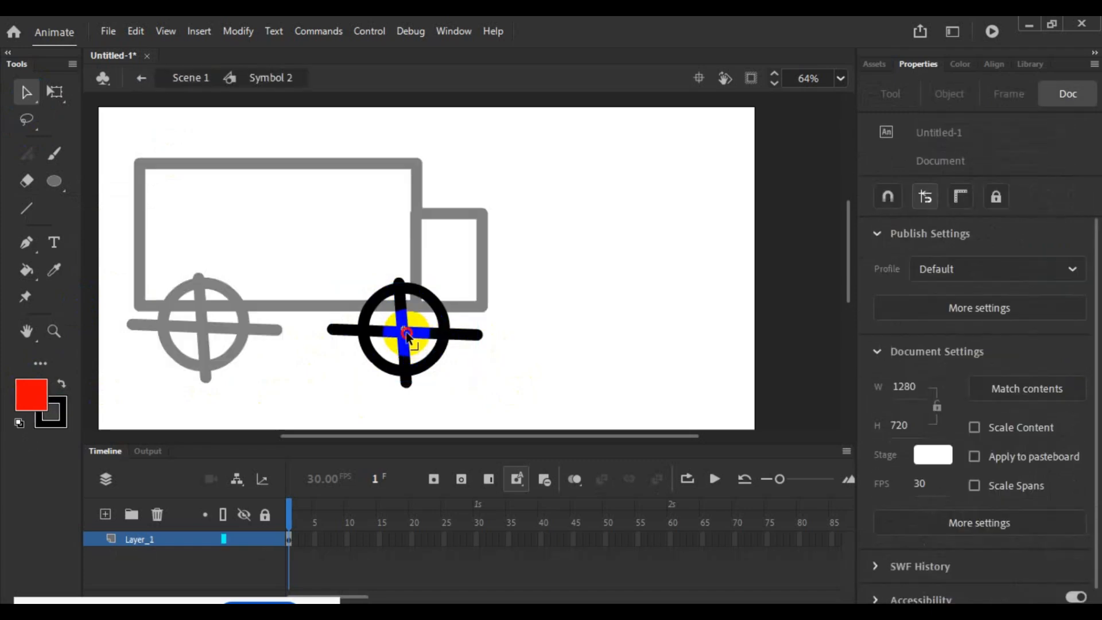
- Select all connected strokes of the wheel, recolour them muted green, and set them back to black
left_click(406, 333)
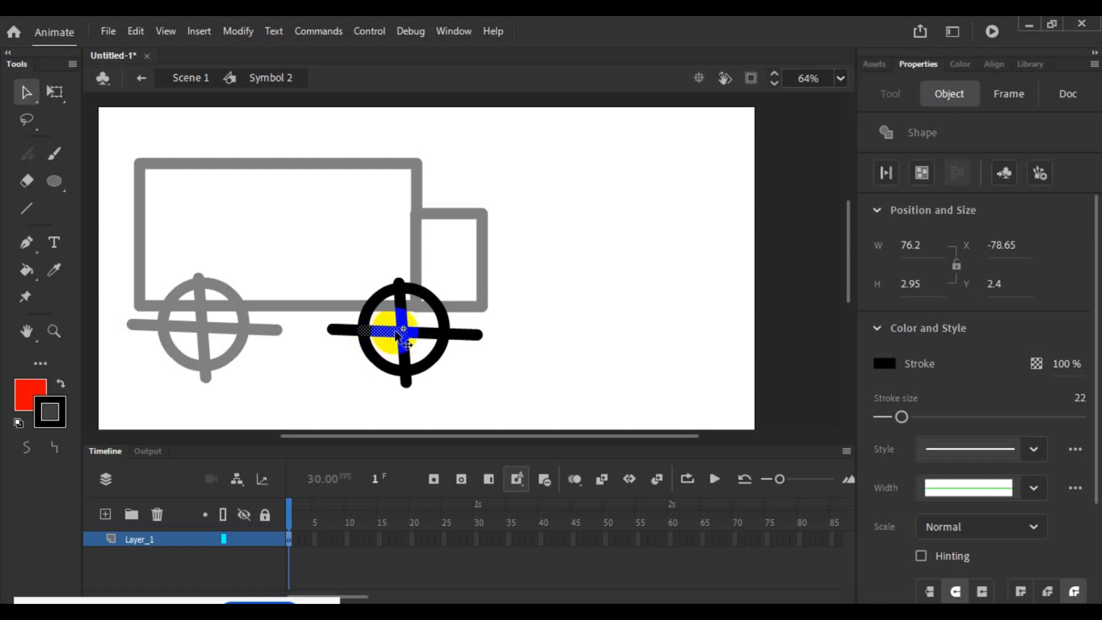
double_click(401, 331)
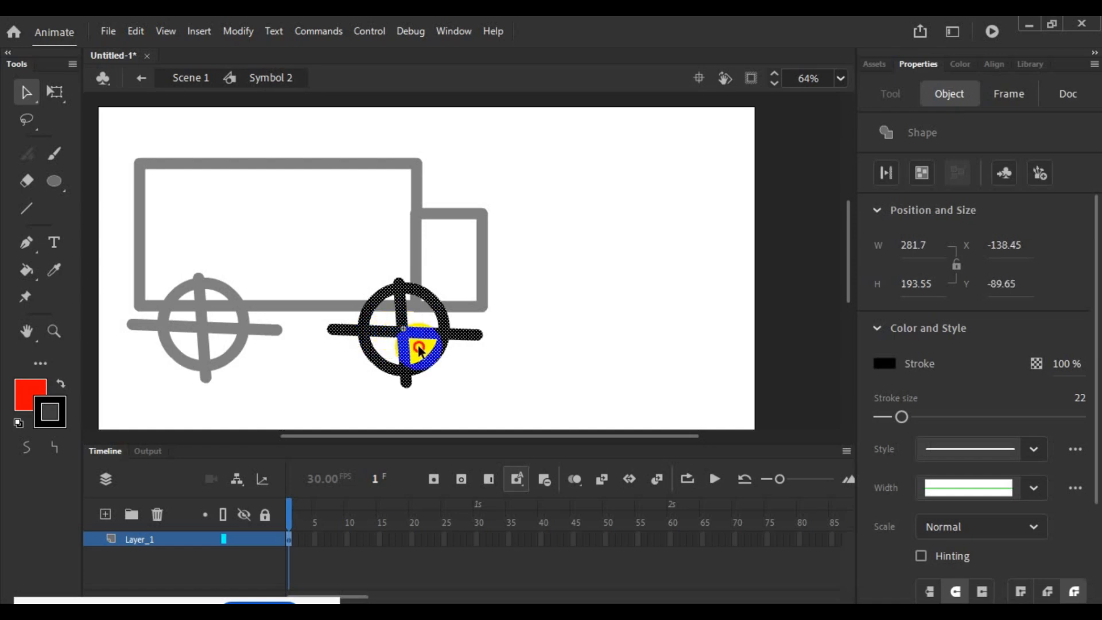
left_click(420, 347)
double_click(393, 331)
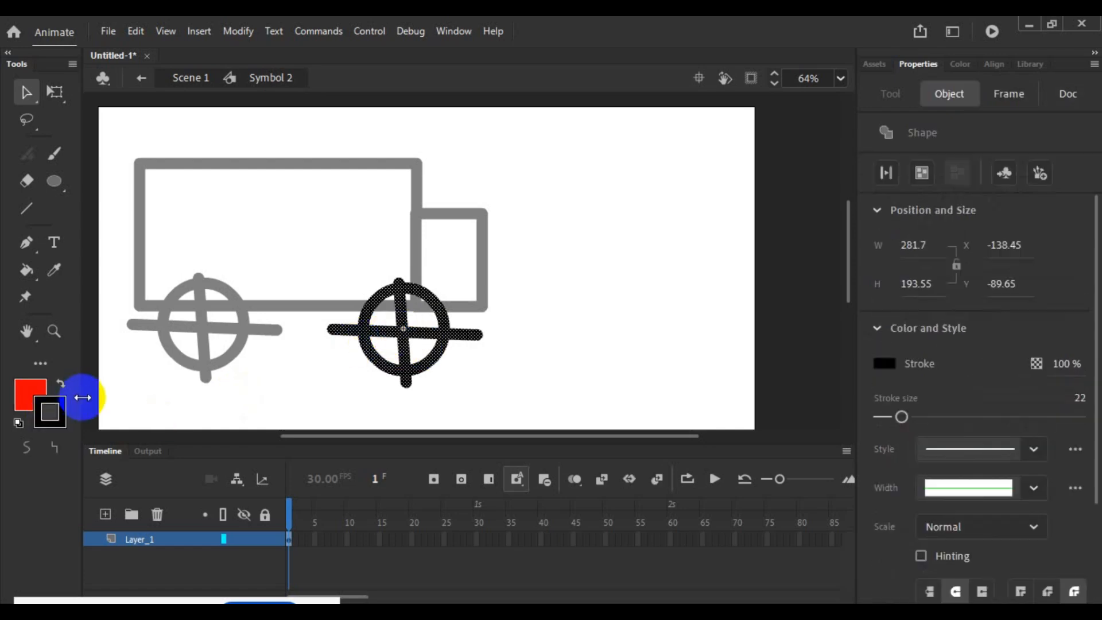
left_click(50, 412)
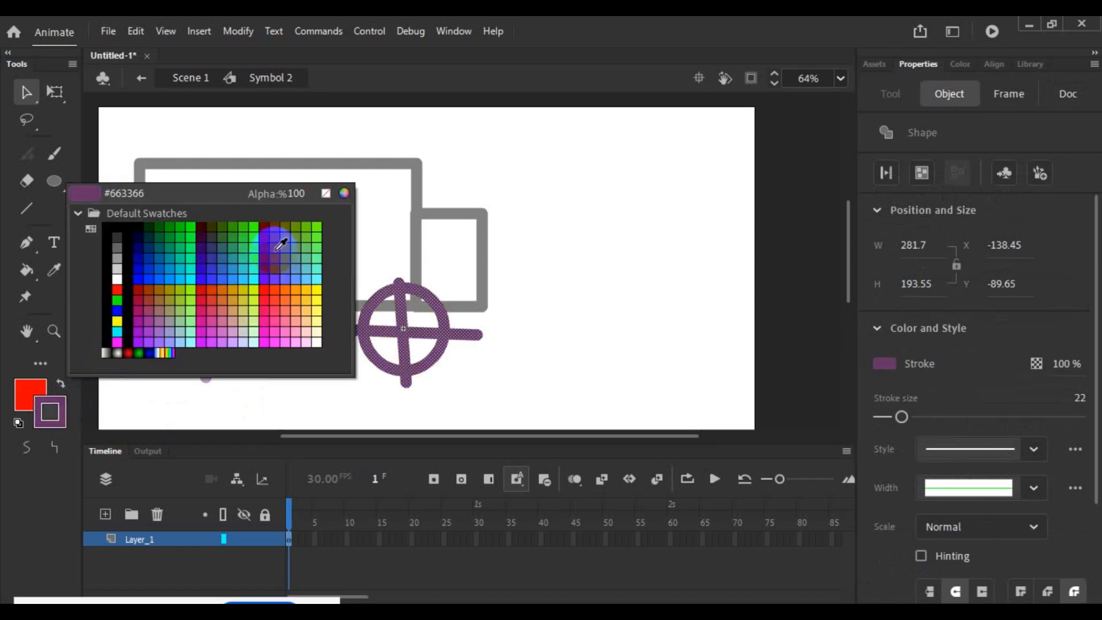
left_click(303, 240)
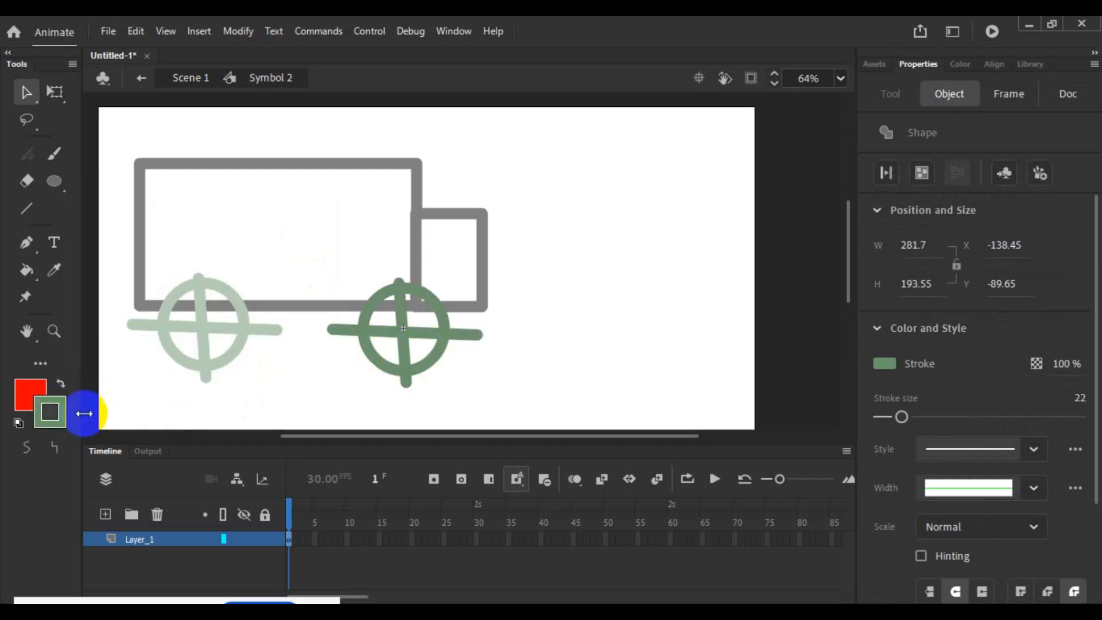
left_click(51, 412)
left_click(127, 309)
left_click(283, 363)
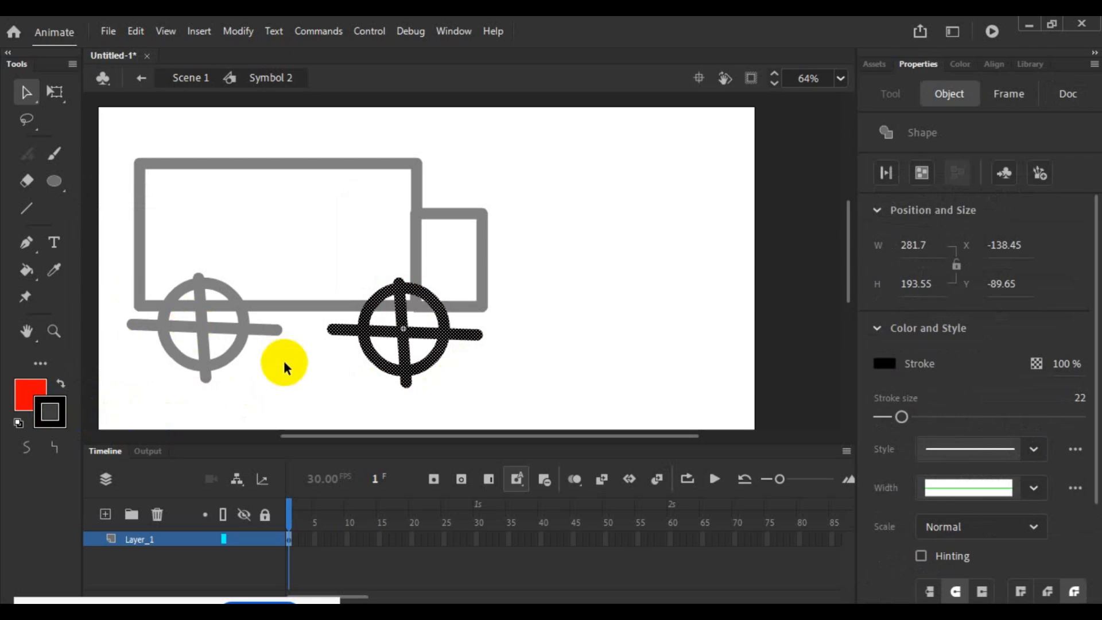
- Recolour only the left spoke segment inside the wheel's rim red (#FF0000)
left_click(370, 331)
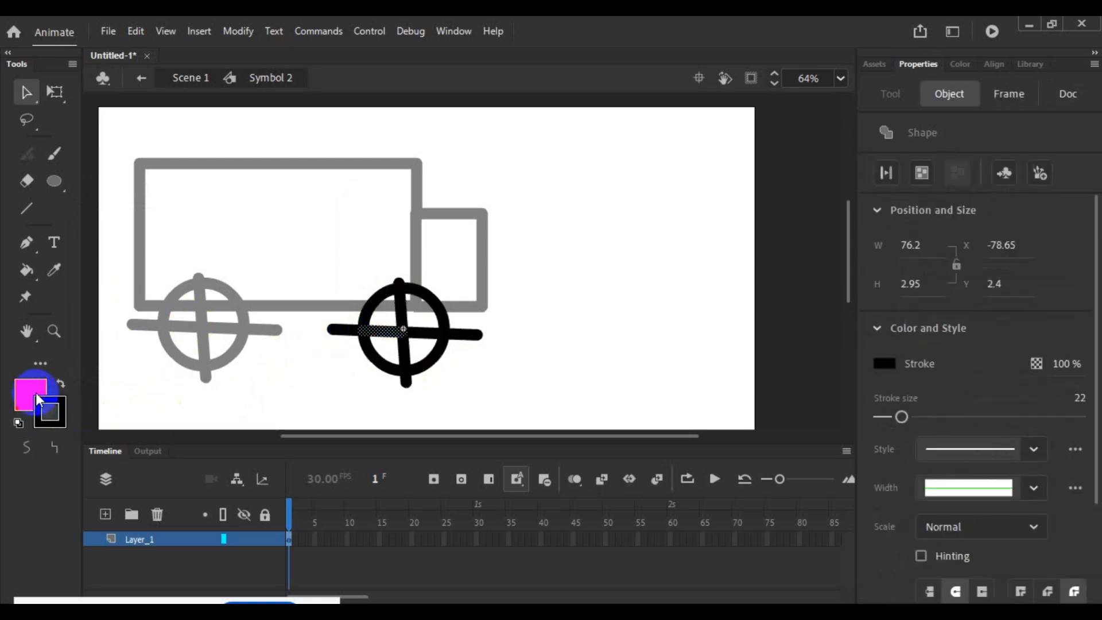
left_click(51, 410)
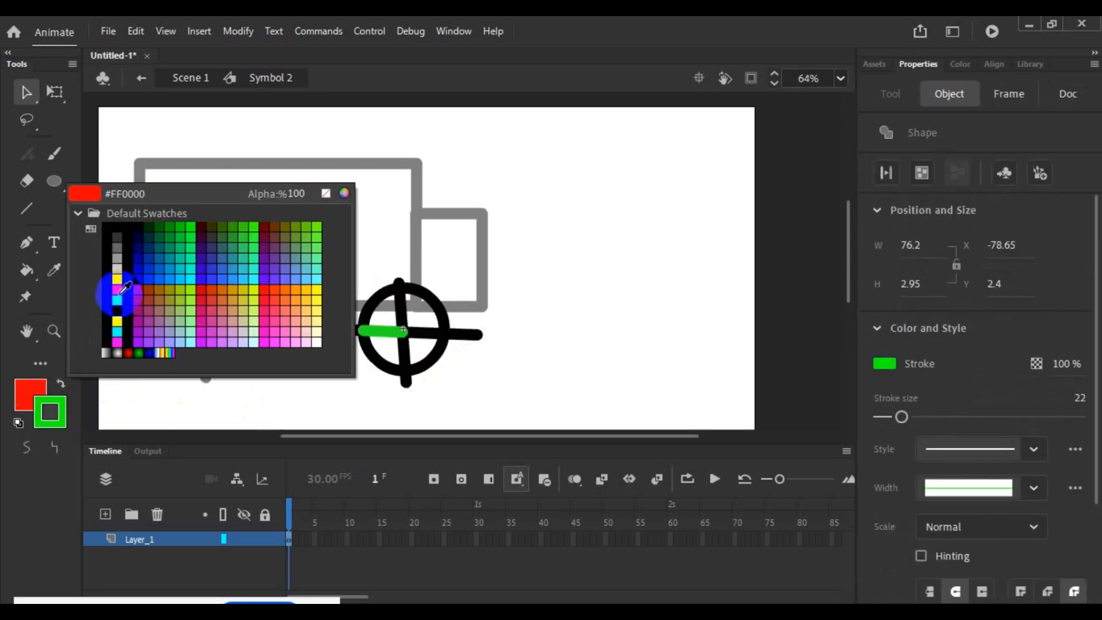
left_click(107, 285)
left_click(301, 377)
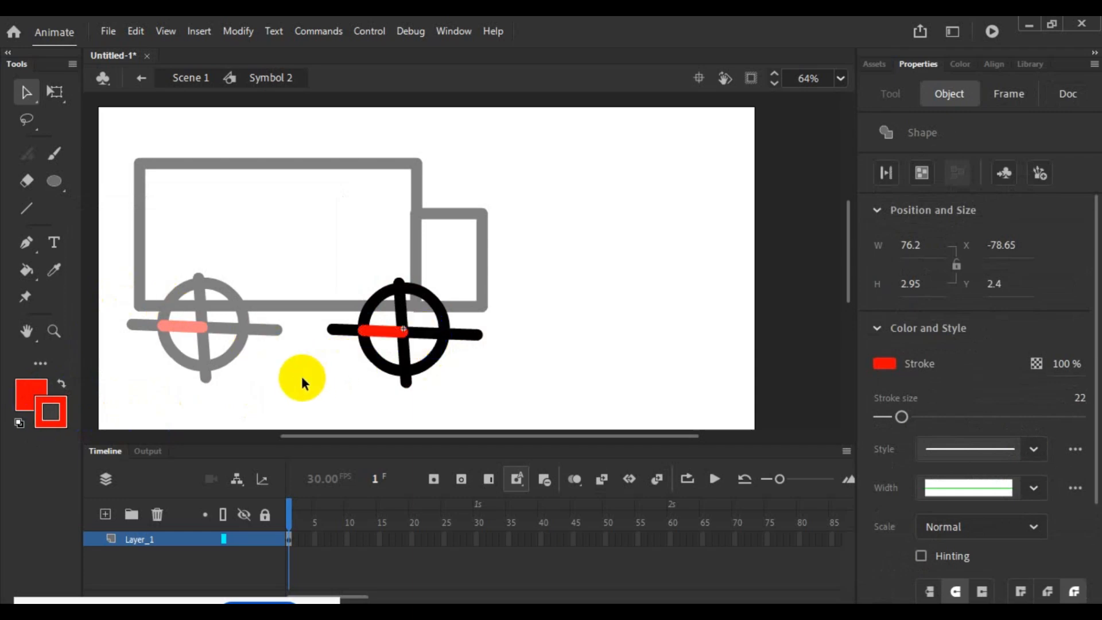
- Exit and reopen the front wheel symbol, then delete all of its strokes, including the leftover top arc of the rim
double_click(420, 347)
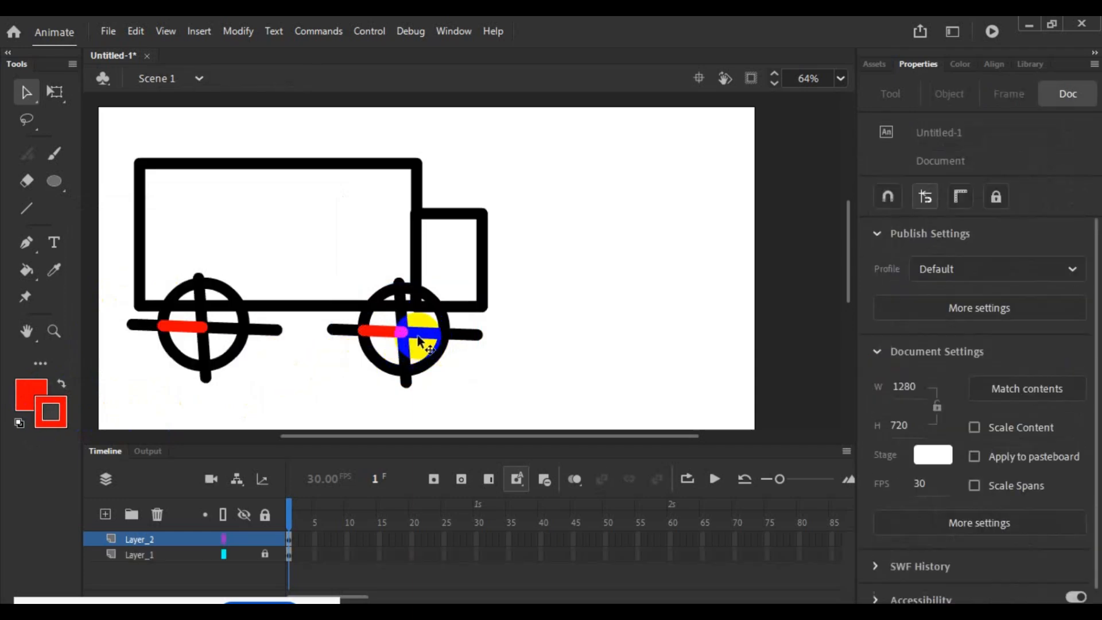
left_click(418, 339)
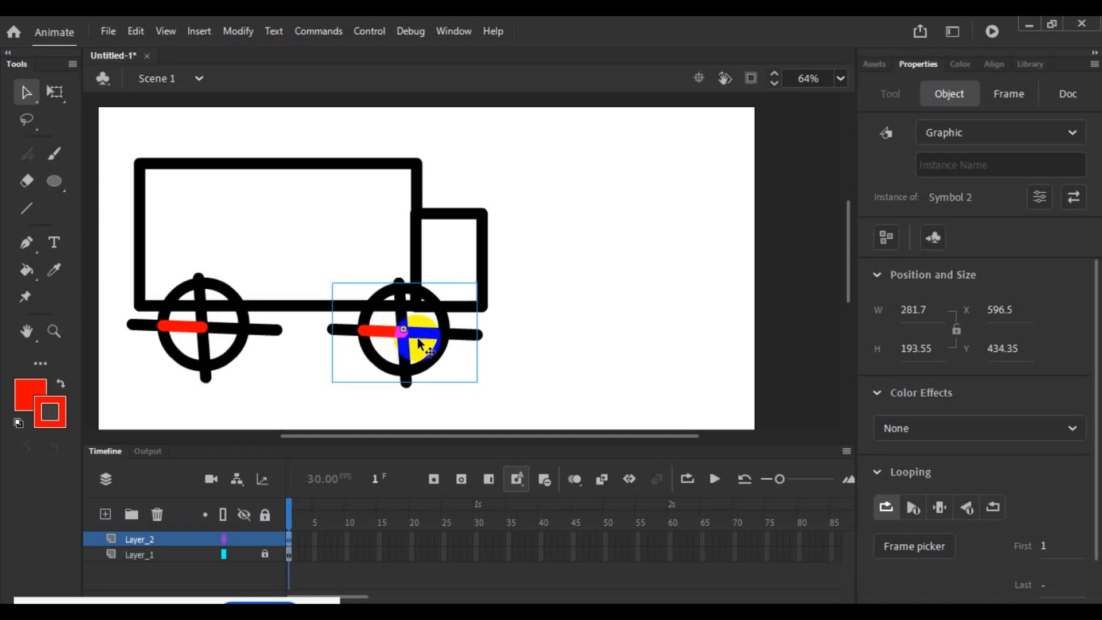
double_click(396, 338)
left_click(382, 334)
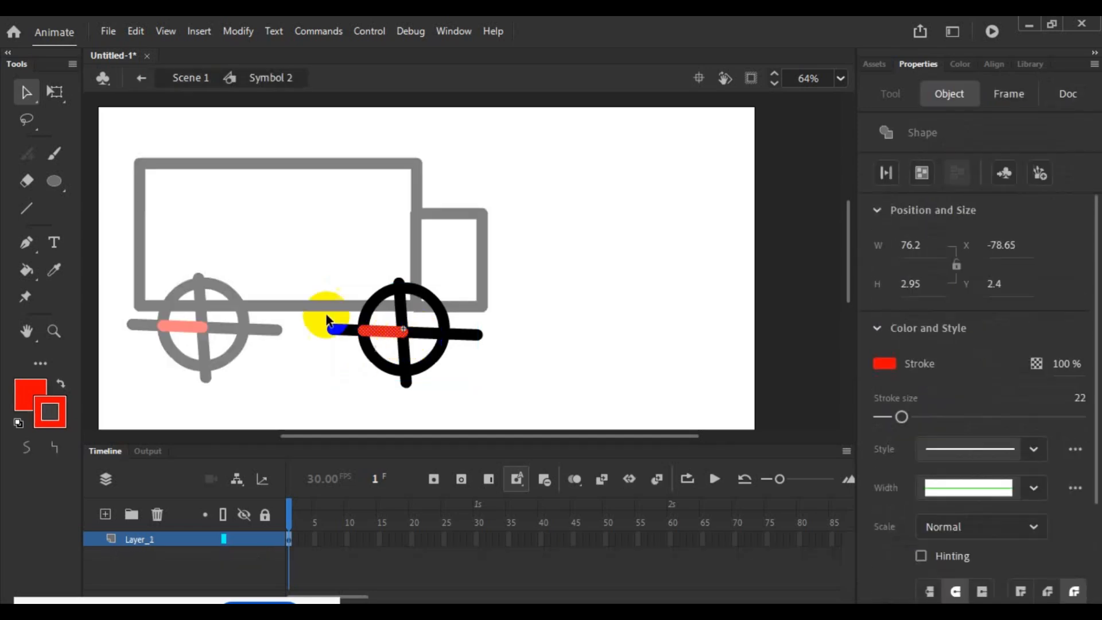
left_click_drag(315, 290, 482, 396)
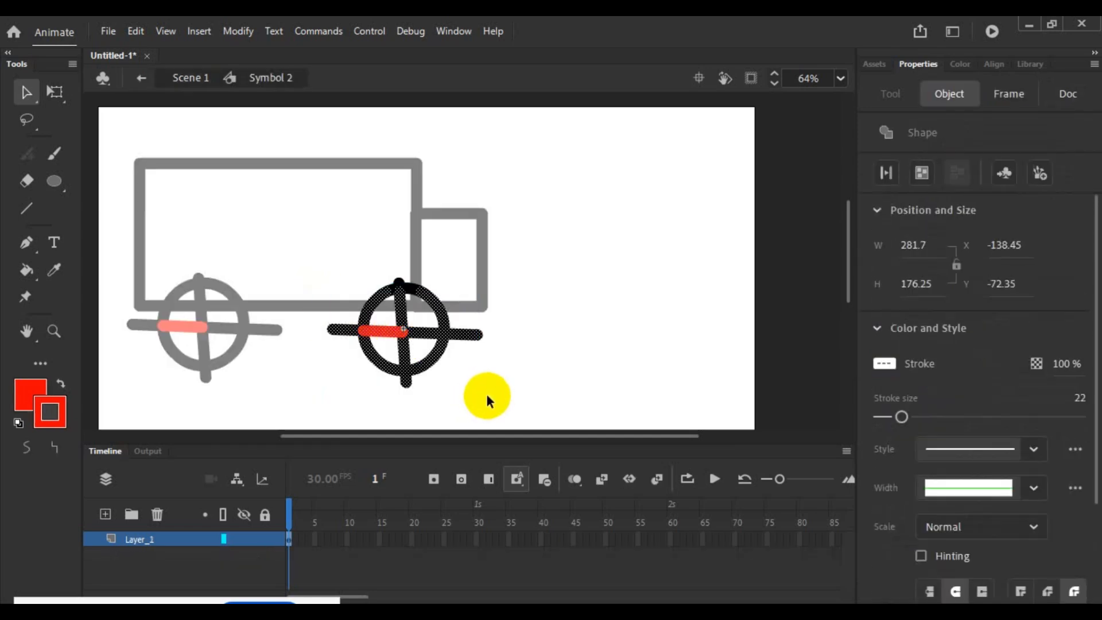
key("Delete")
left_click_drag(361, 253, 445, 301)
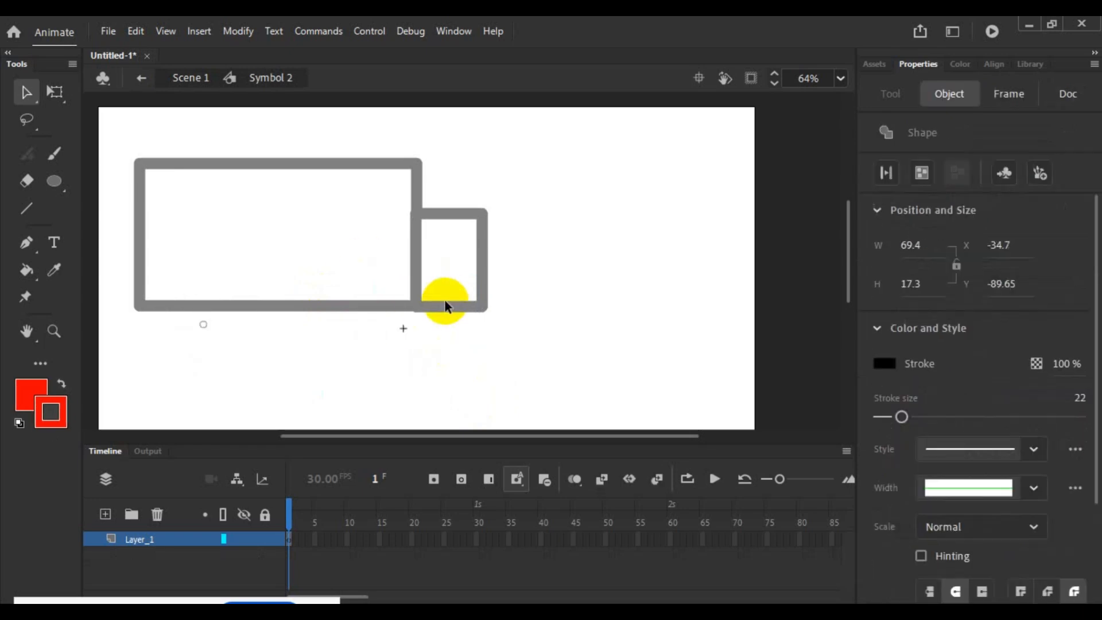
left_click(398, 376)
- Draw a red-filled oval about 360 px wide and 387 px high inside the wheel symbol and recolour its outline black
left_click(54, 182)
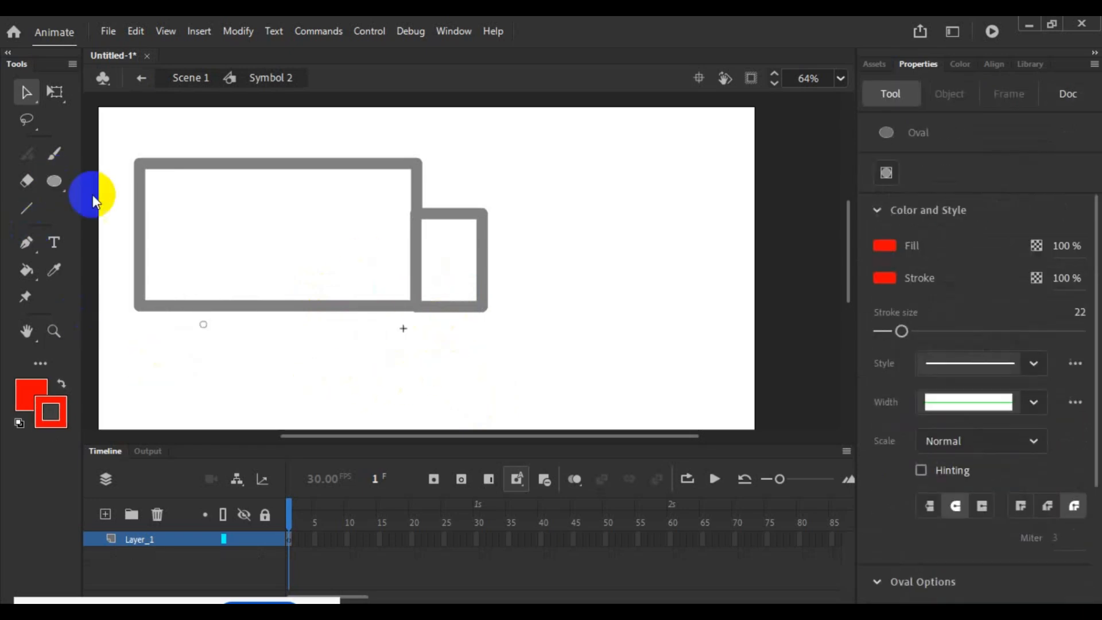
left_click_drag(245, 208, 443, 418)
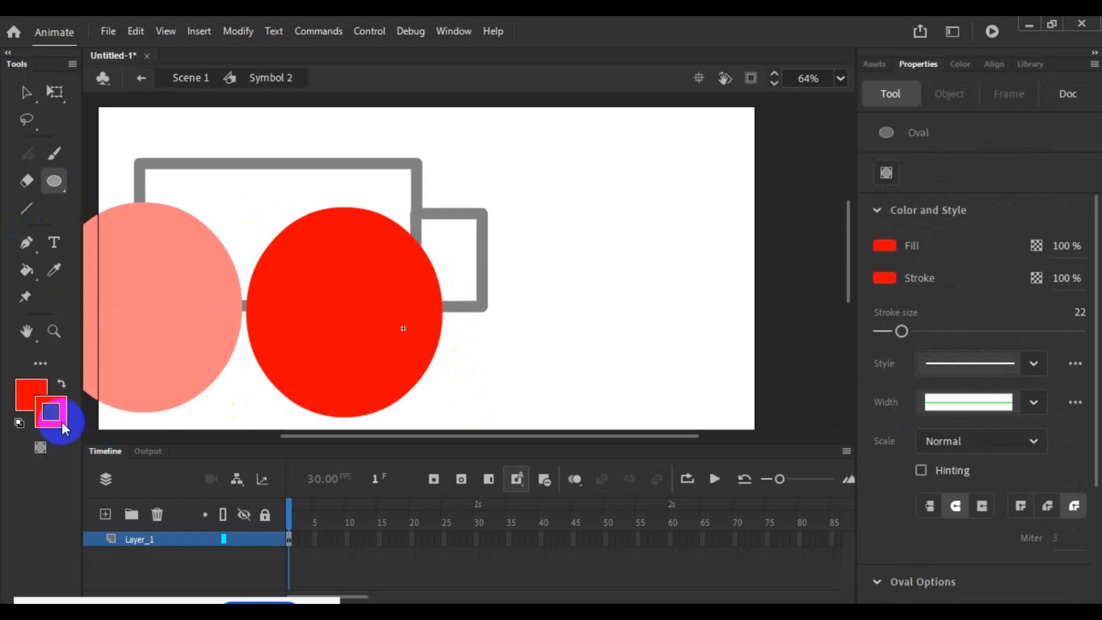
left_click(51, 412)
left_click(111, 317)
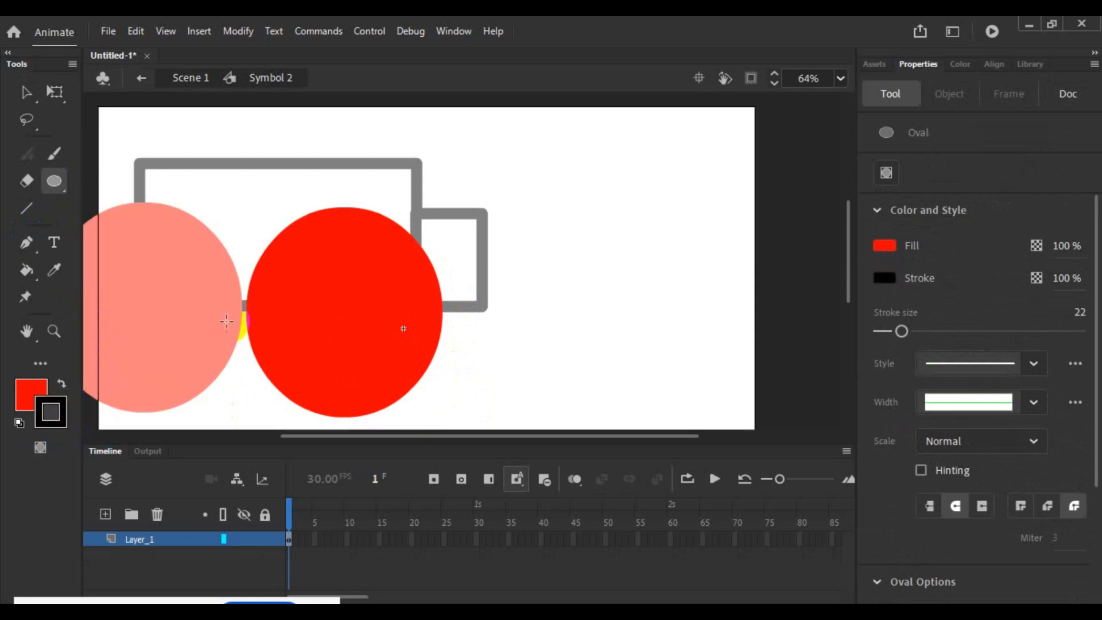
left_click(26, 91)
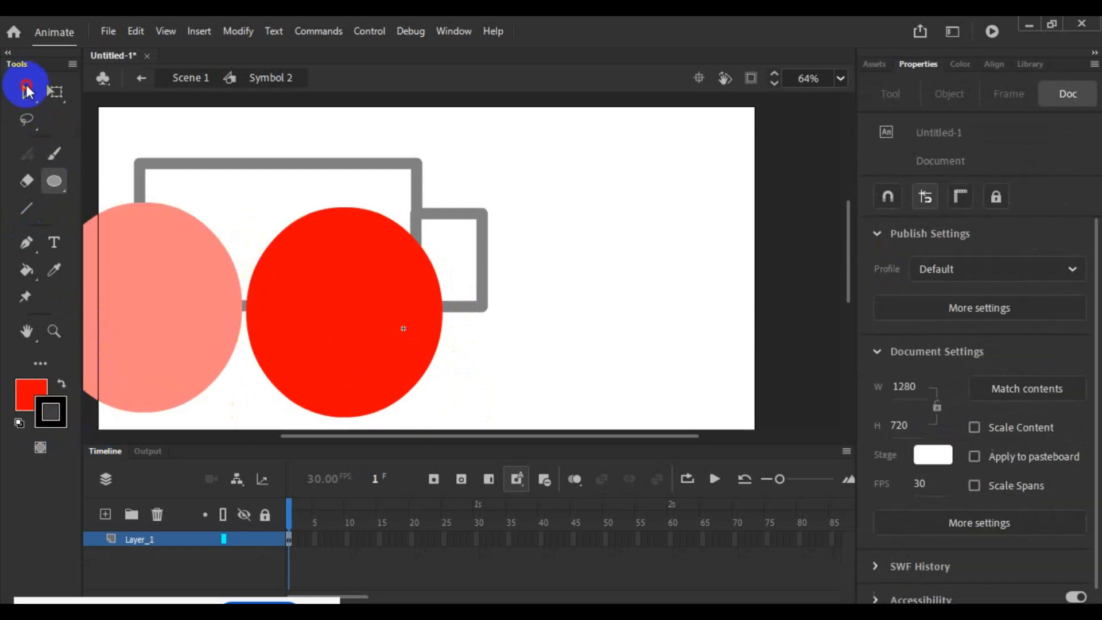
left_click(313, 208)
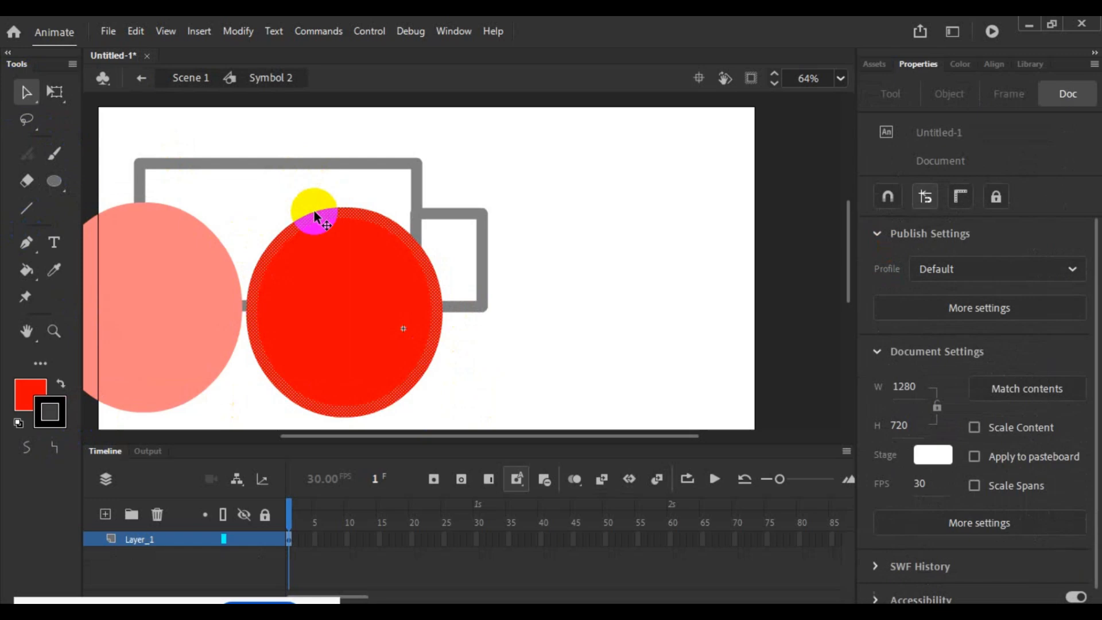
left_click(62, 396)
left_click(111, 340)
left_click(468, 351)
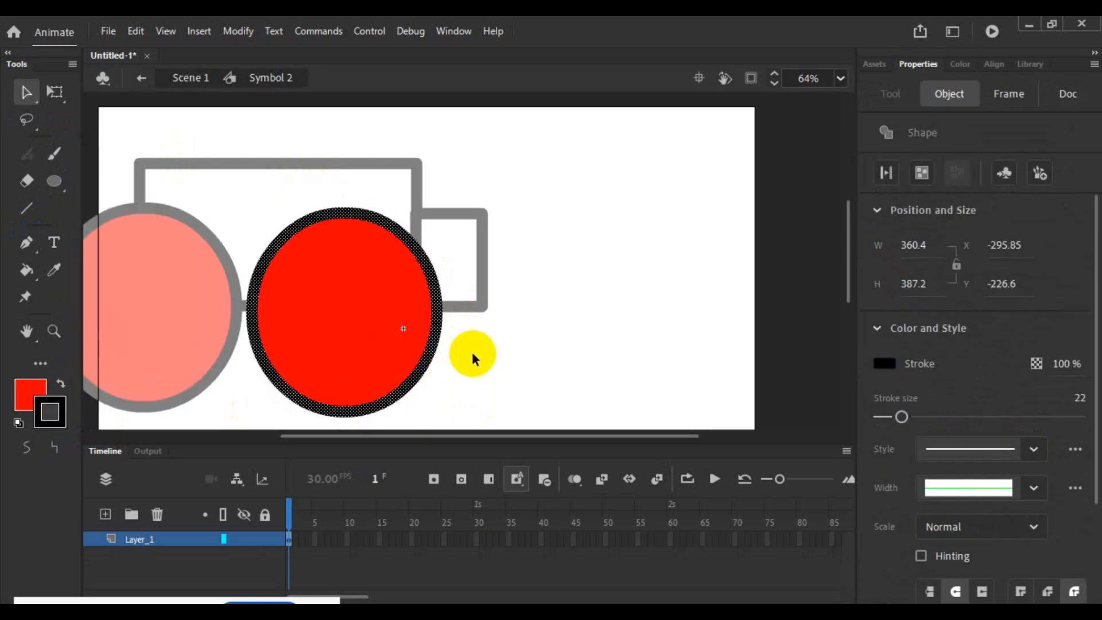
left_click(380, 332)
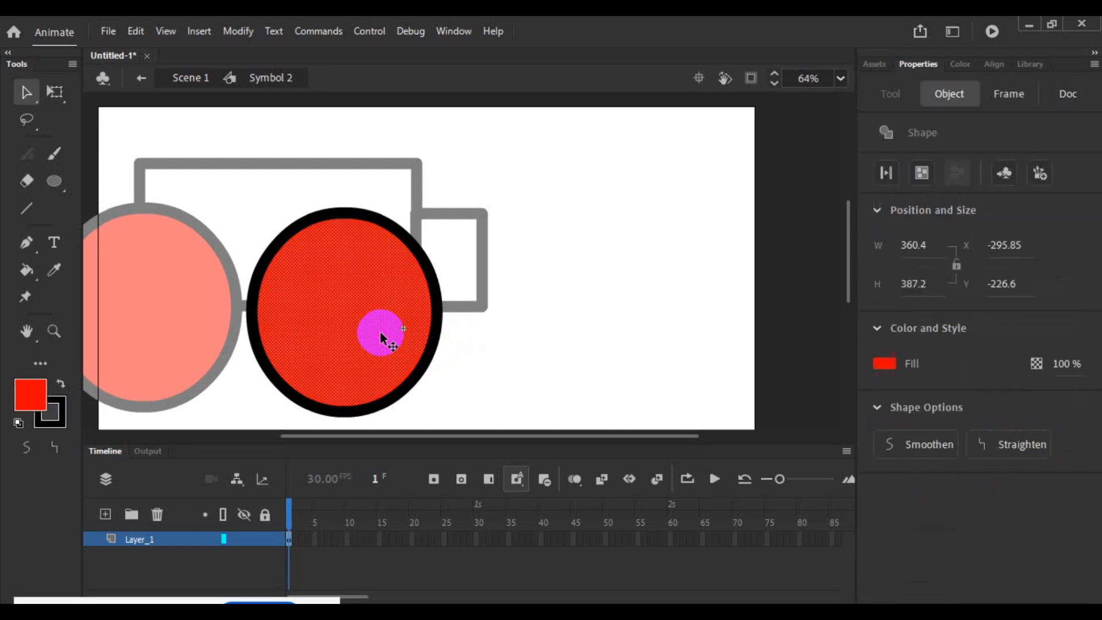
left_click(482, 364)
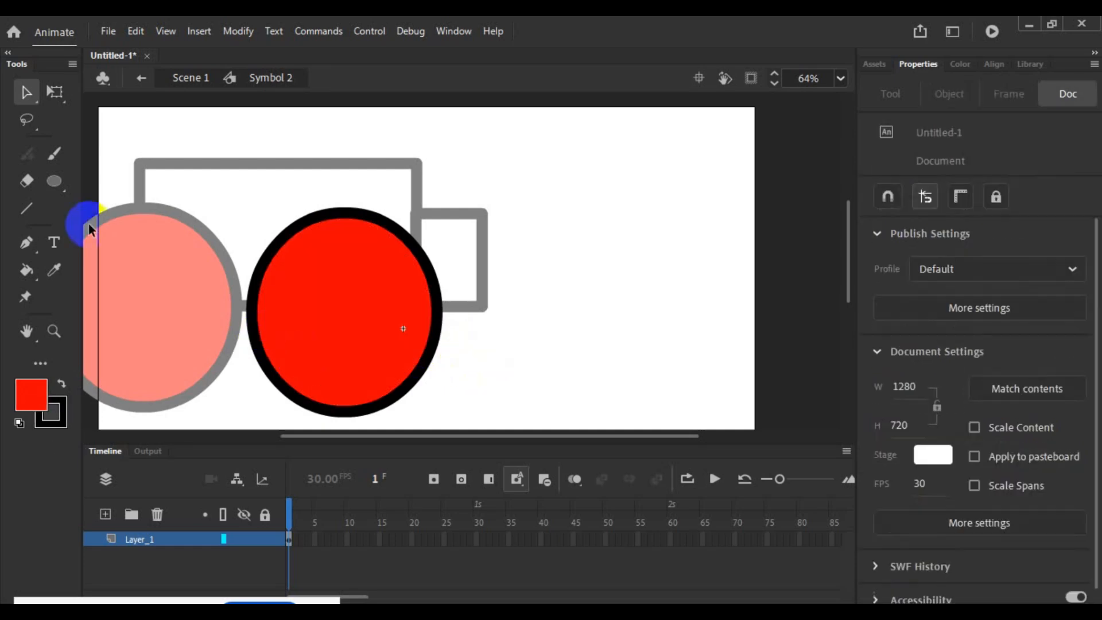
- Draw a horizontal black line through the middle of the oval, overshooting both sides, and fill the upper half with grey #999999
left_click(31, 207)
left_click_drag(243, 314, 459, 313)
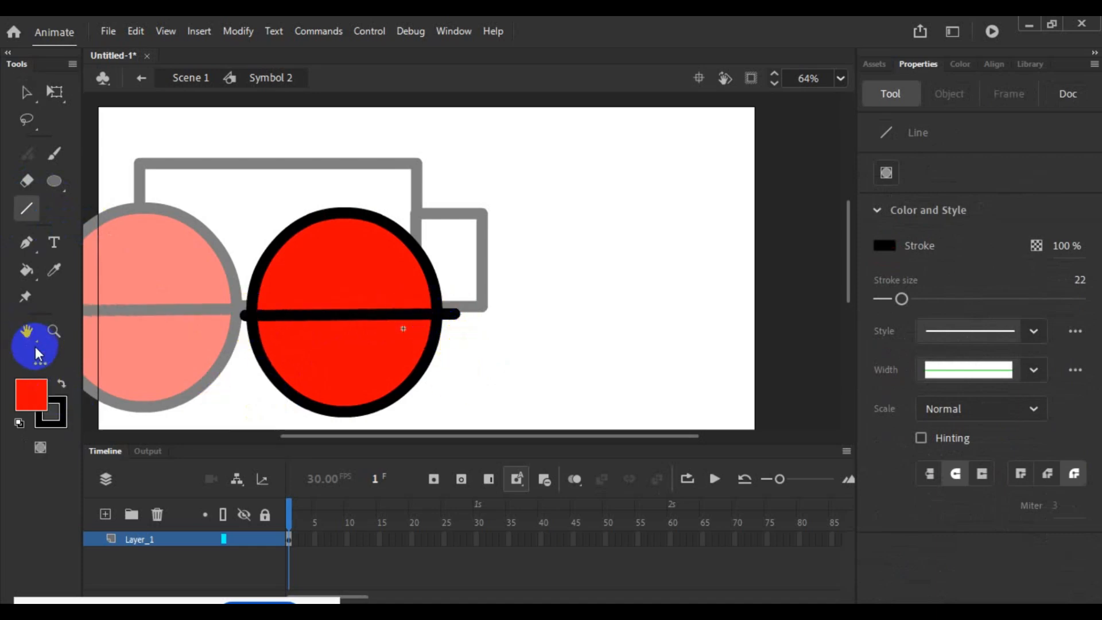
left_click(34, 273)
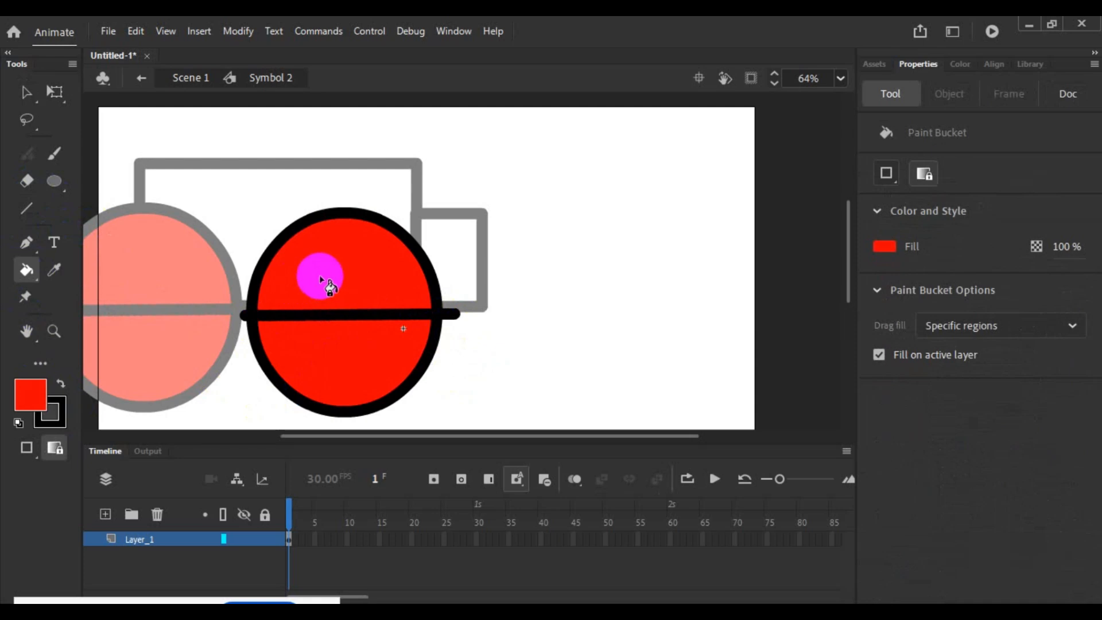
left_click(56, 396)
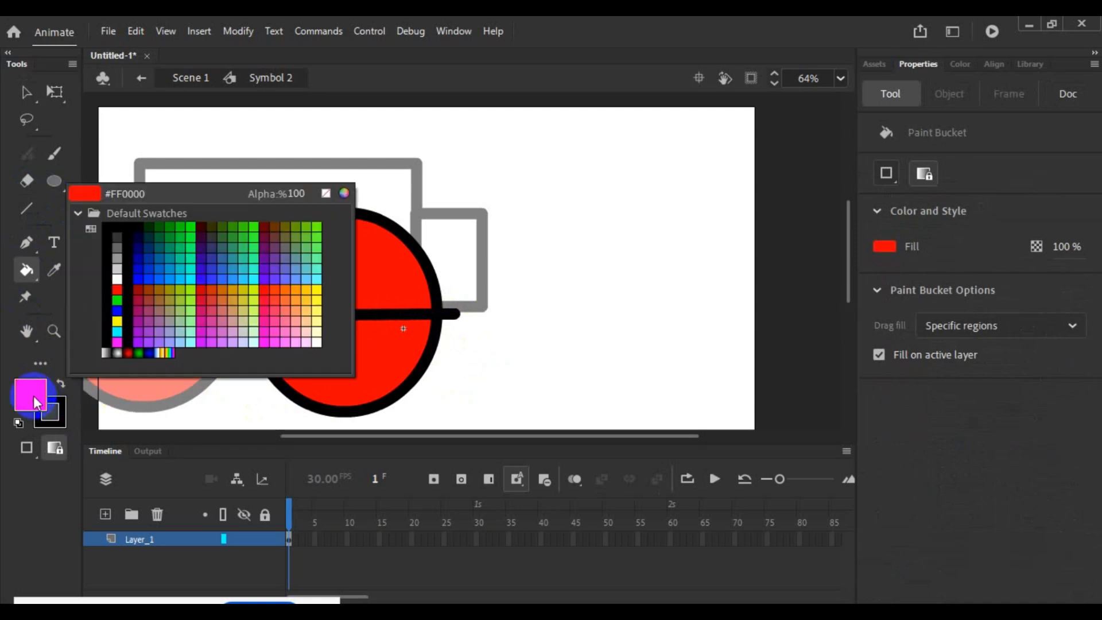
left_click(164, 317)
left_click(295, 290)
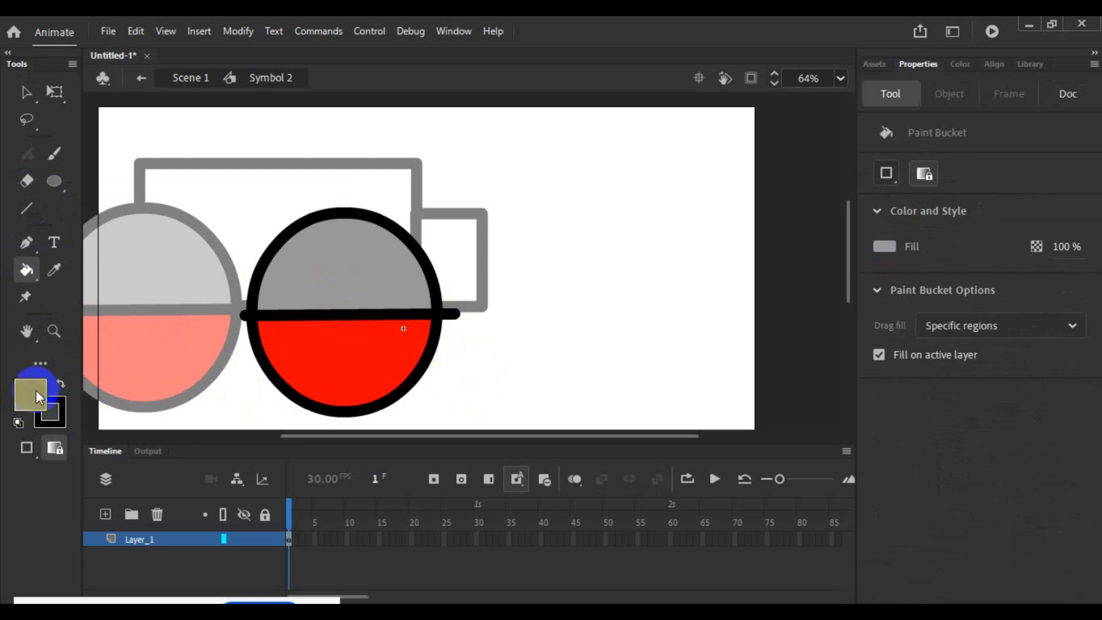
- Draw a vertical black line through the oval's centre, overshooting the rim, and fill the upper-right quarter red
left_click(28, 209)
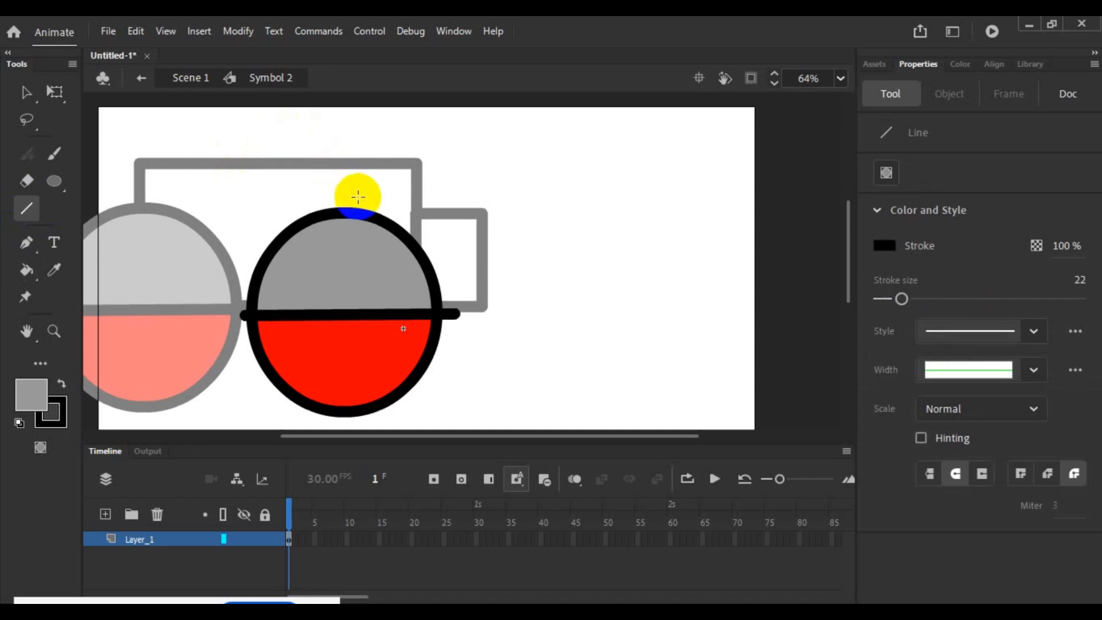
left_click_drag(344, 189, 344, 424)
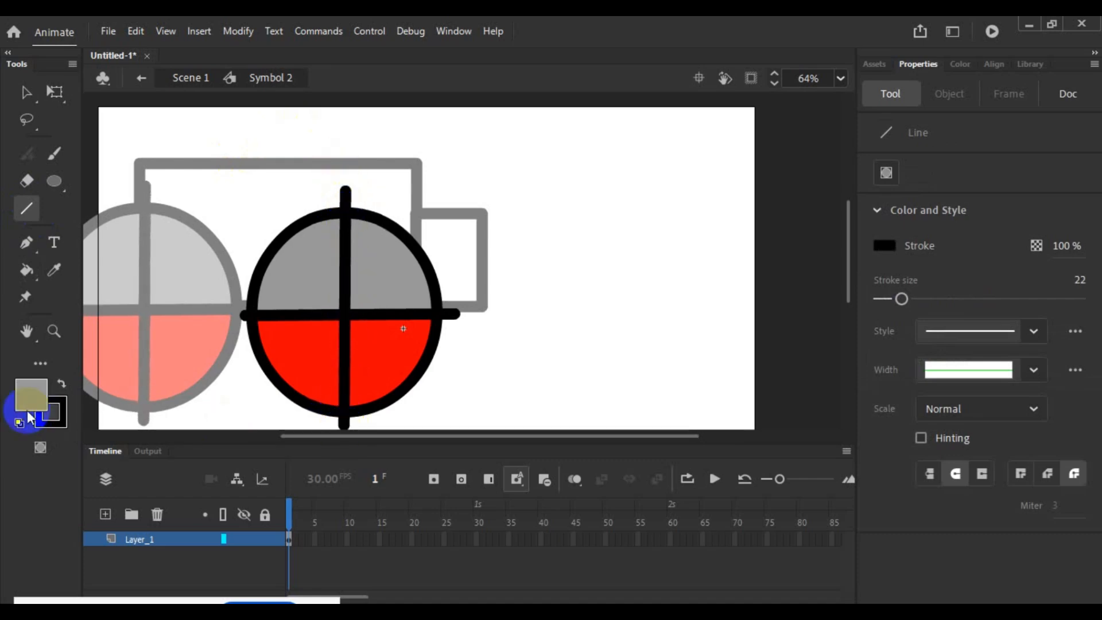
left_click(26, 390)
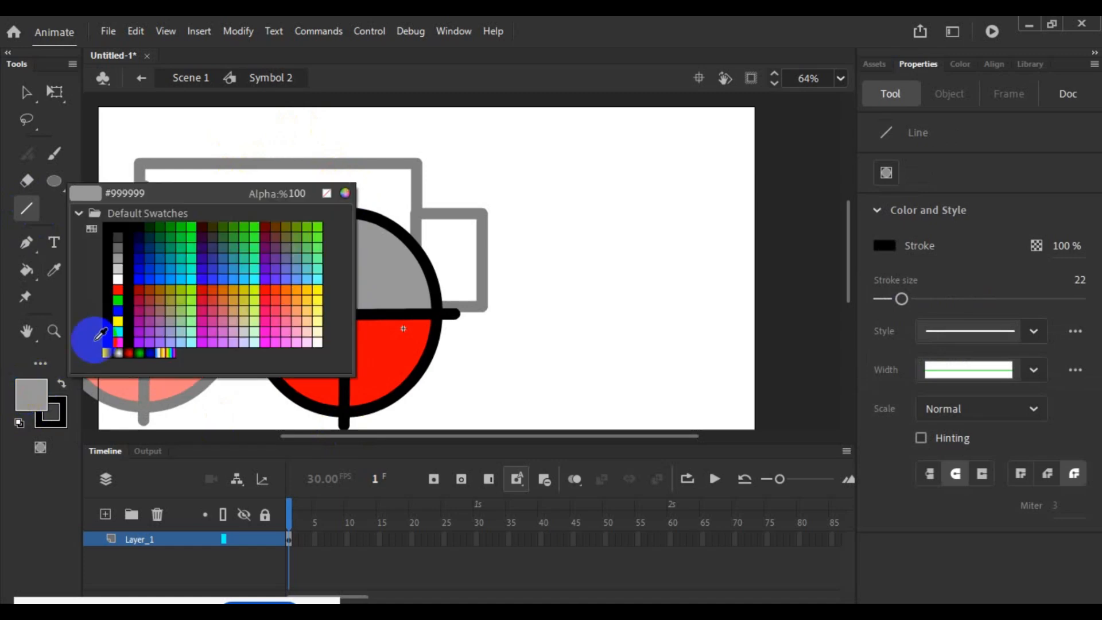
left_click(121, 289)
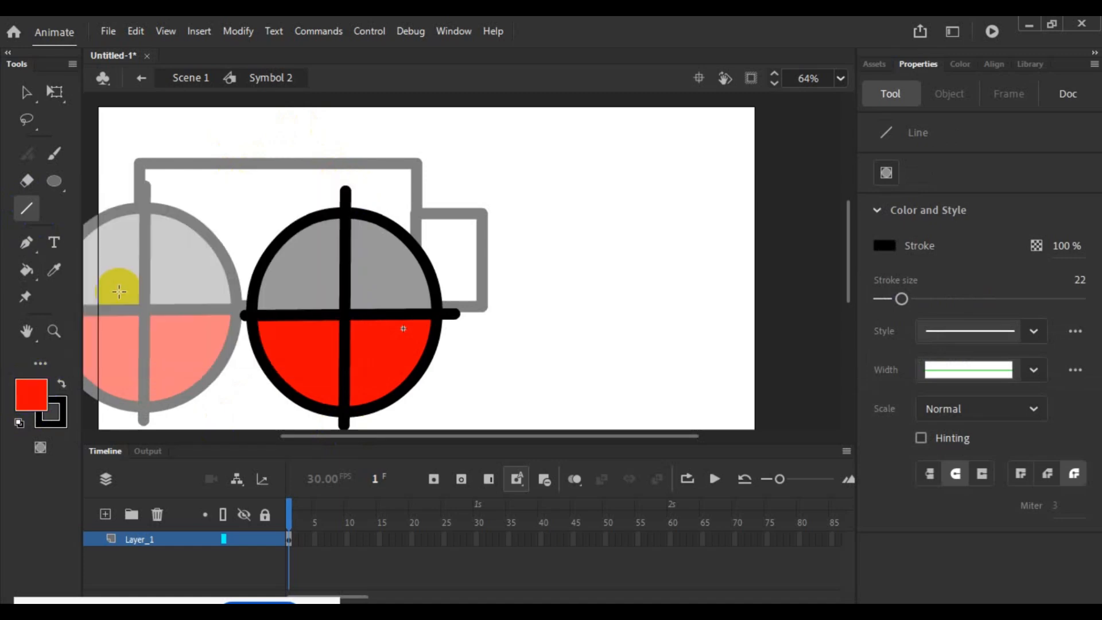
left_click(27, 270)
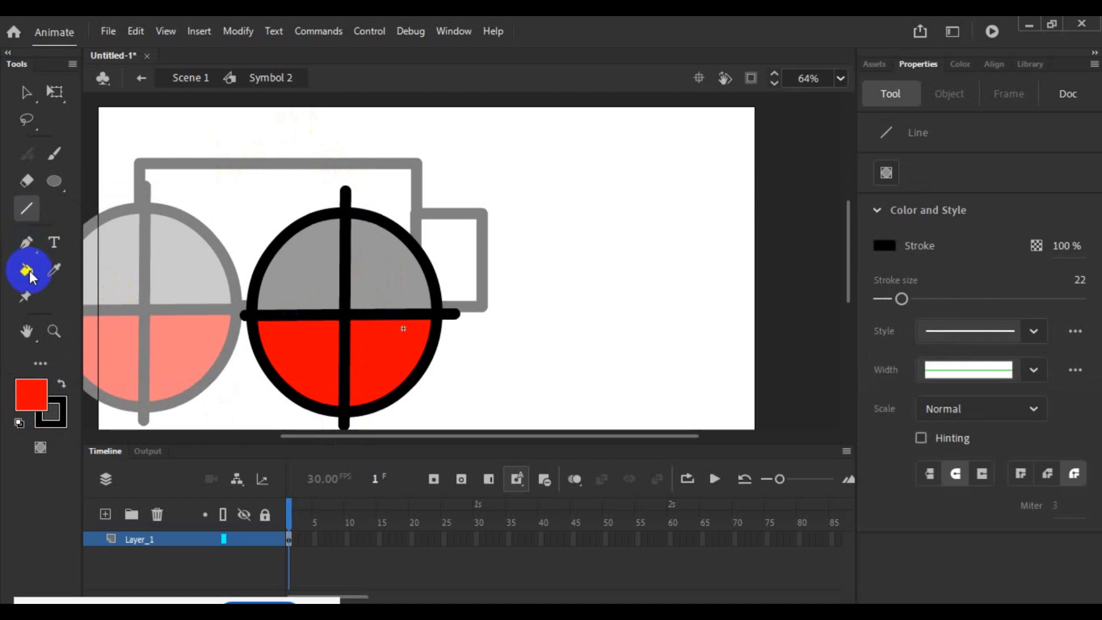
left_click(380, 264)
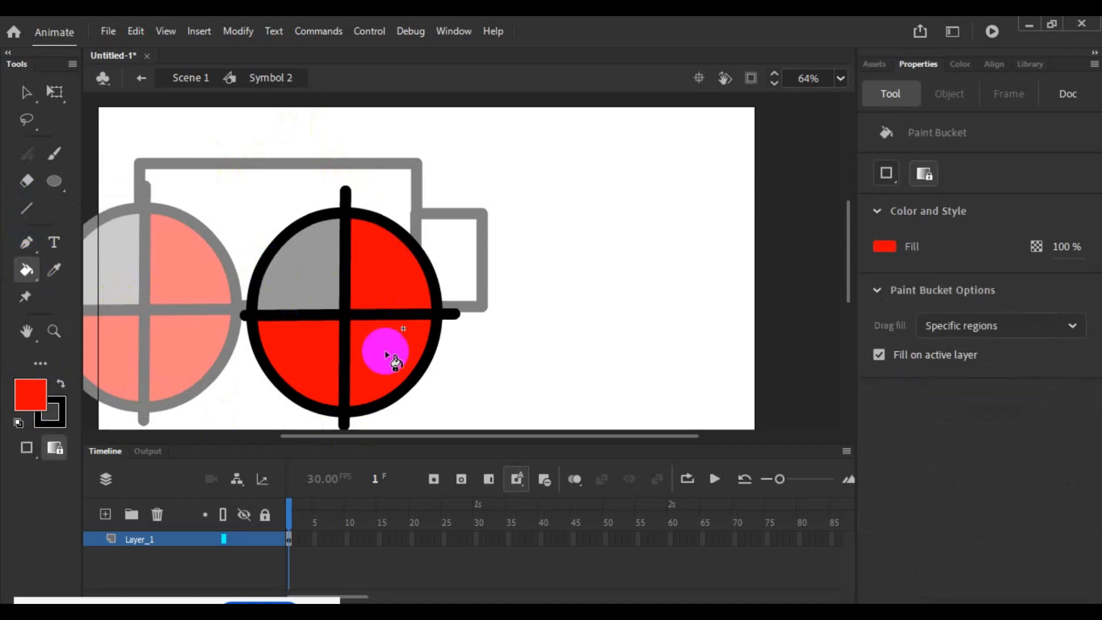
- Sample the dark grey of the application's interface as fill colour and apply it to the wheel's lower-right and upper-left quarters
left_click(31, 389)
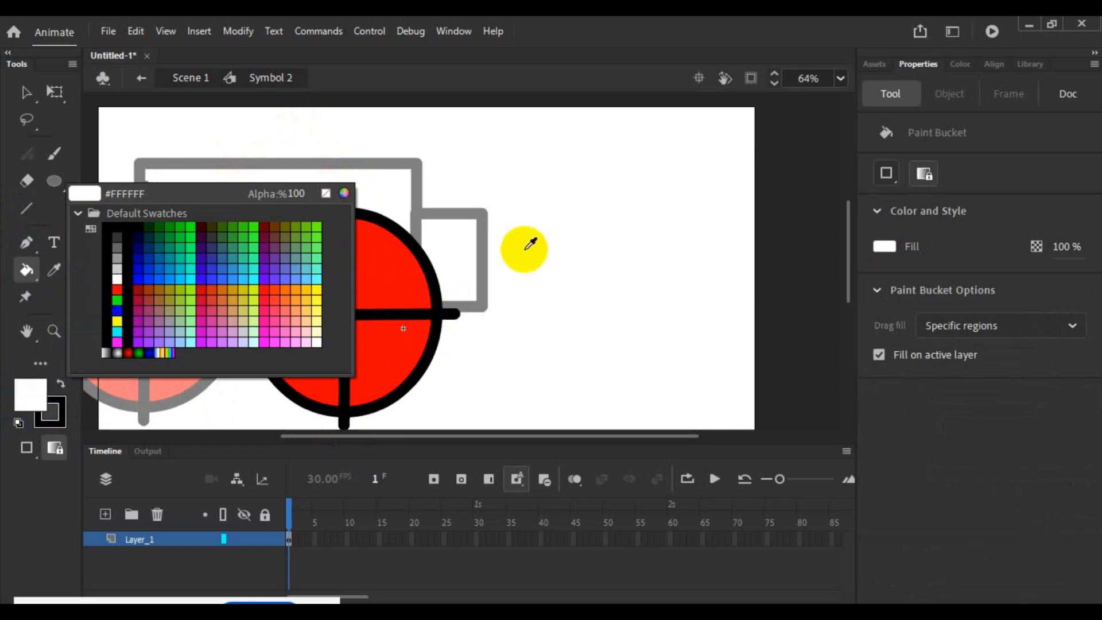
left_click(538, 26)
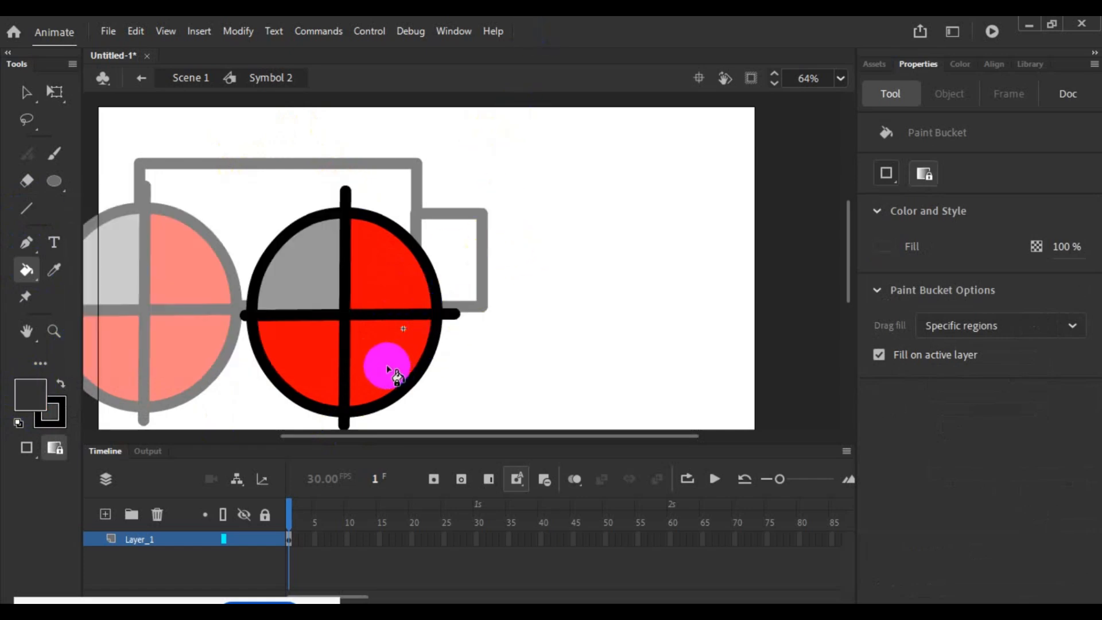
left_click(381, 365)
mouse_move(302, 292)
left_mouse_down()
mouse_move(459, 326)
mouse_move(504, 372)
left_mouse_up()
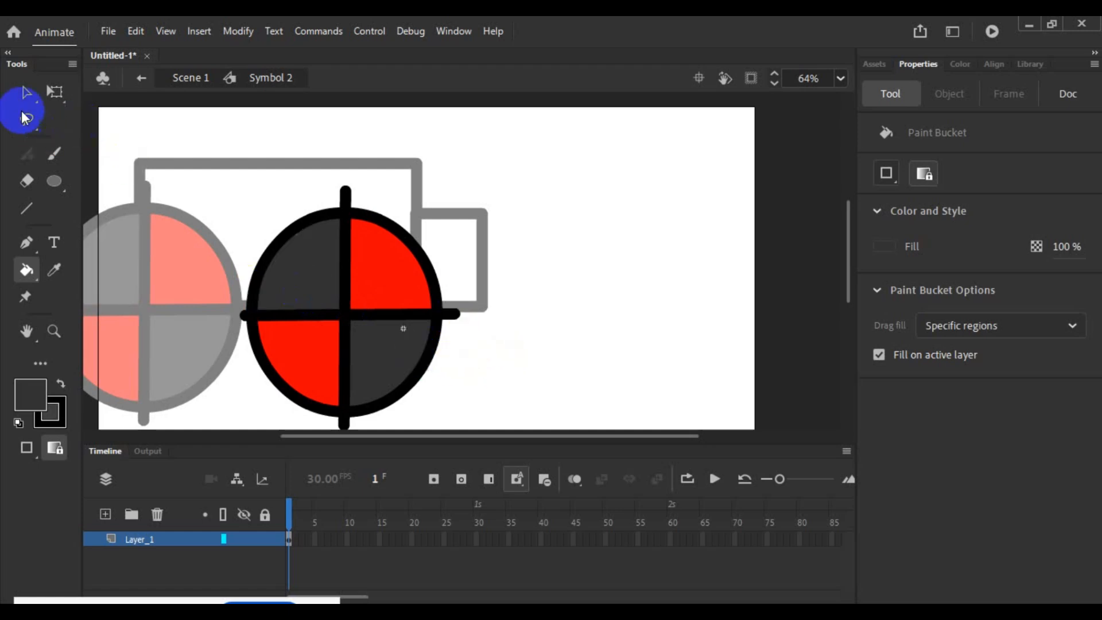
- Delete the four spoke ends that stick out beyond the wheel's rim
left_click(26, 92)
left_click(453, 318)
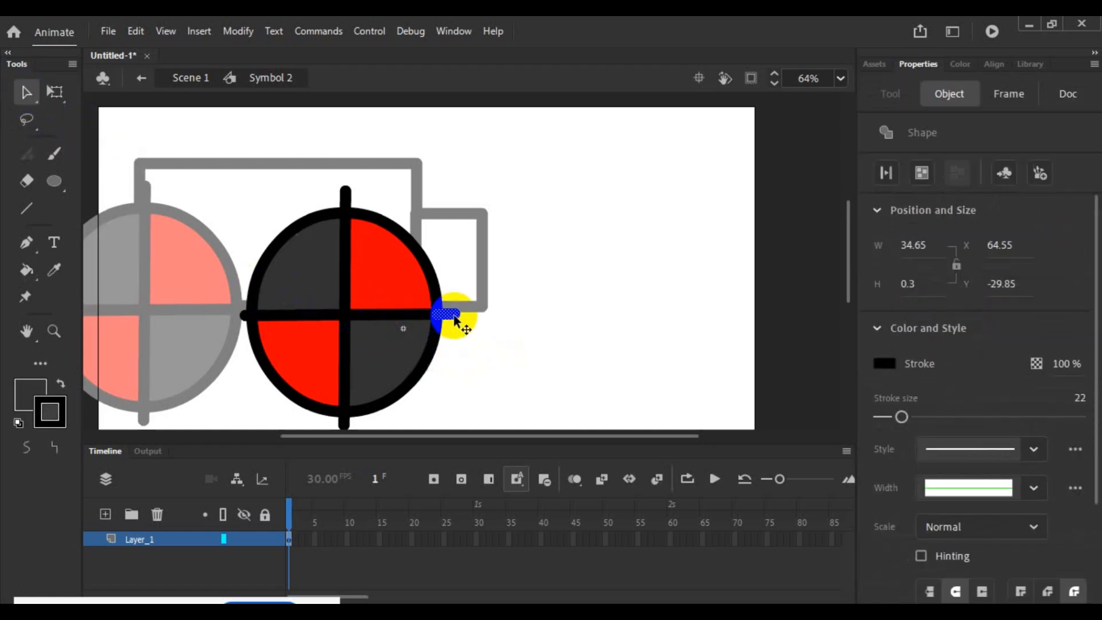
key("Delete")
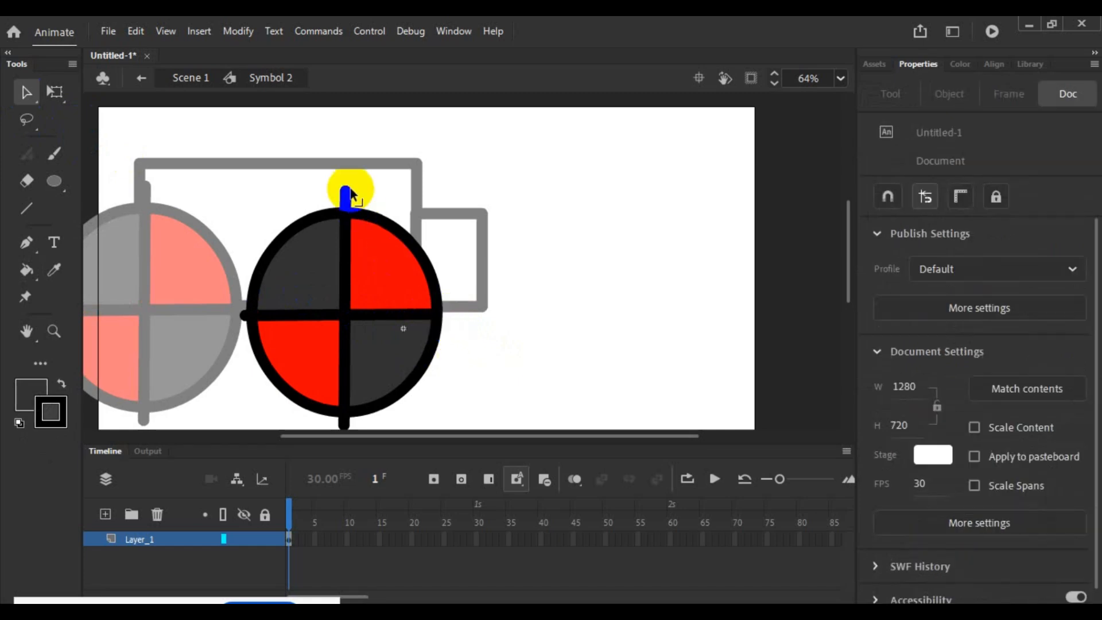
left_click(345, 195)
key("Delete")
left_click(368, 417)
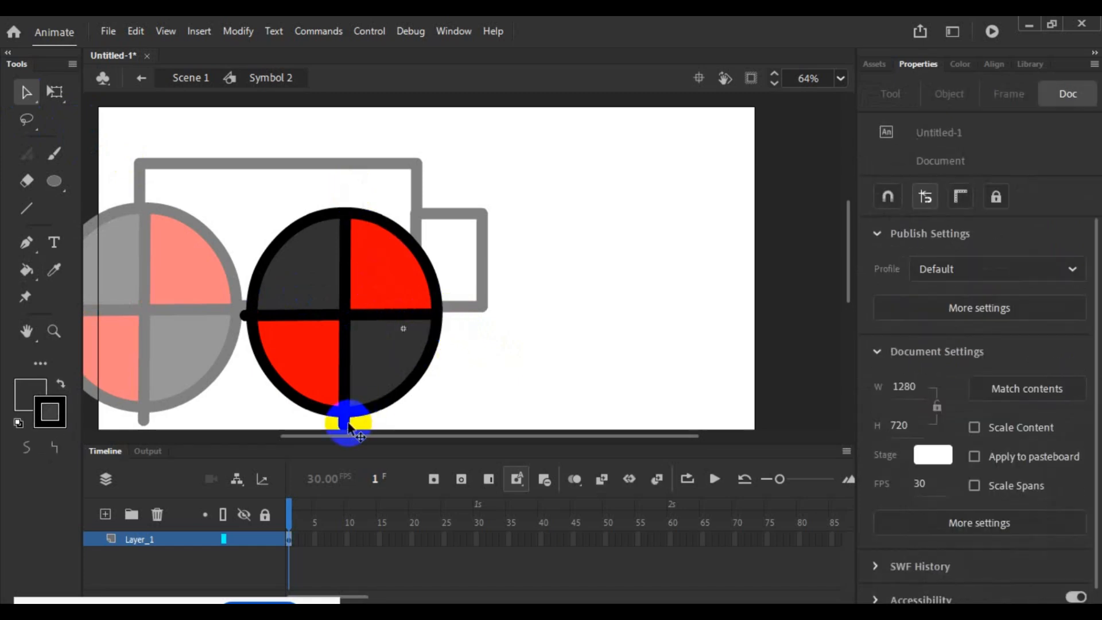
key("Delete")
left_click(244, 315)
key("Delete")
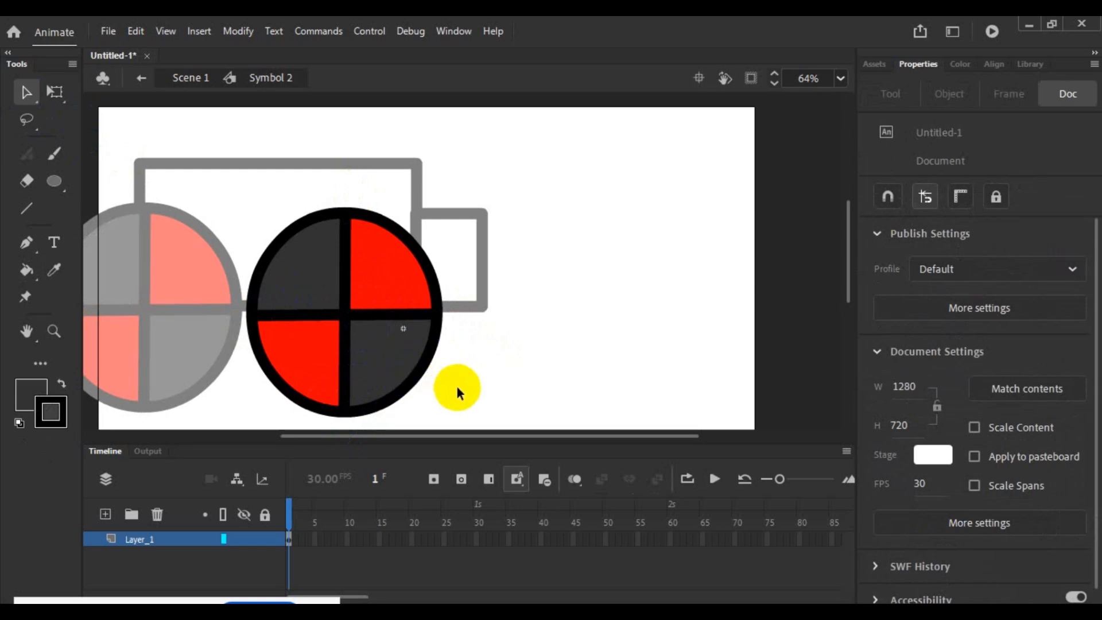
- Scale the whole wheel drawing down about its centre to about 245 by 253 px, then undo a trial move of its lower-right fill
left_click(58, 95)
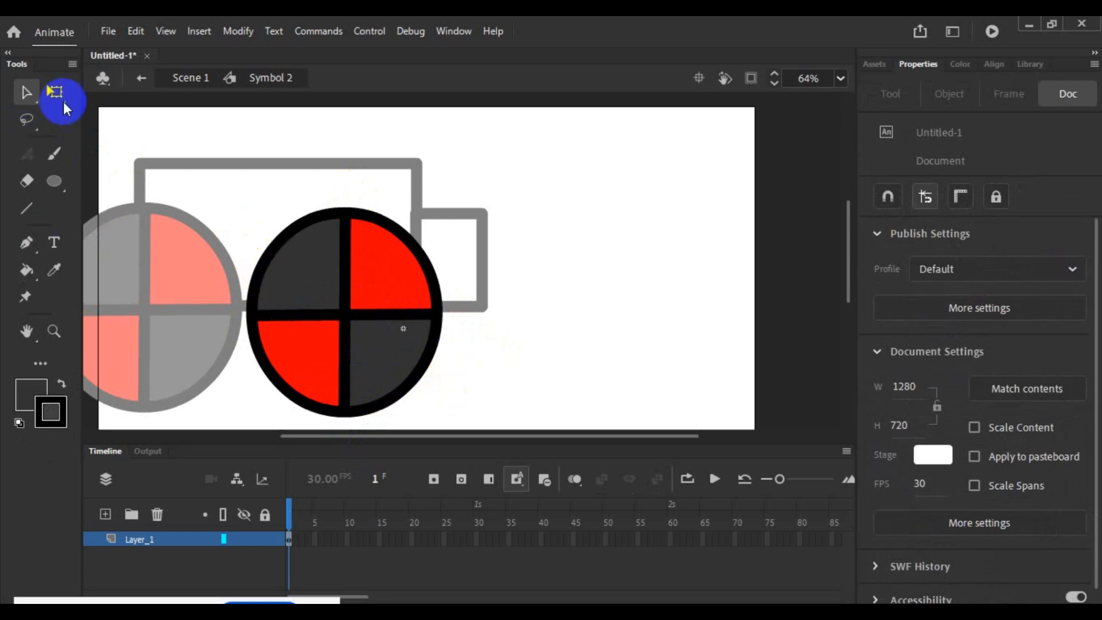
left_click_drag(213, 206, 411, 380)
left_click(475, 378)
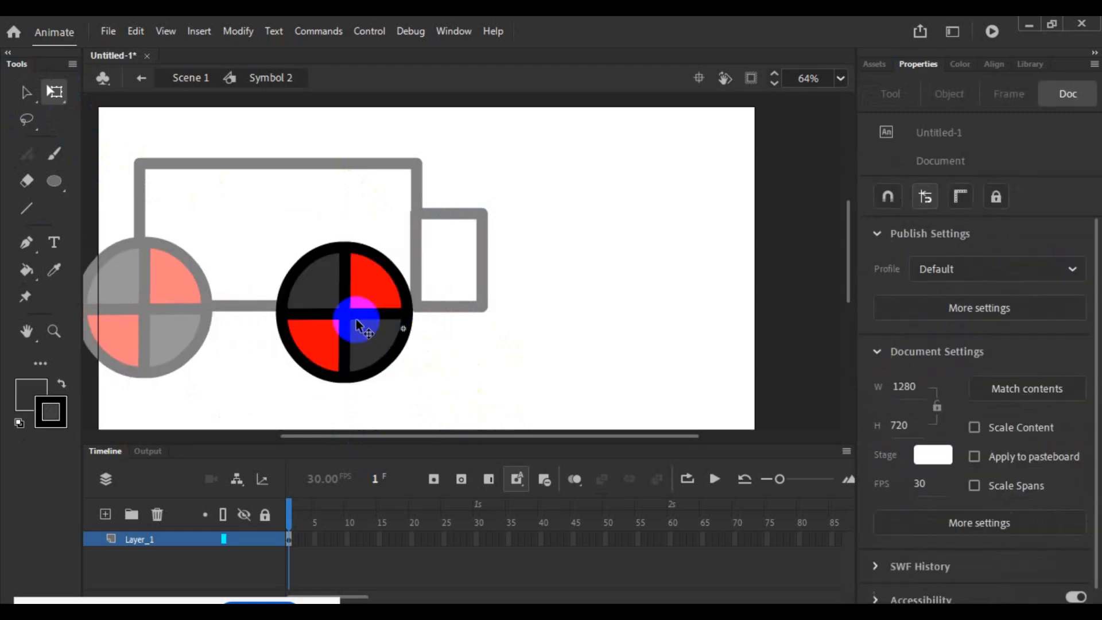
left_click_drag(358, 321, 389, 364)
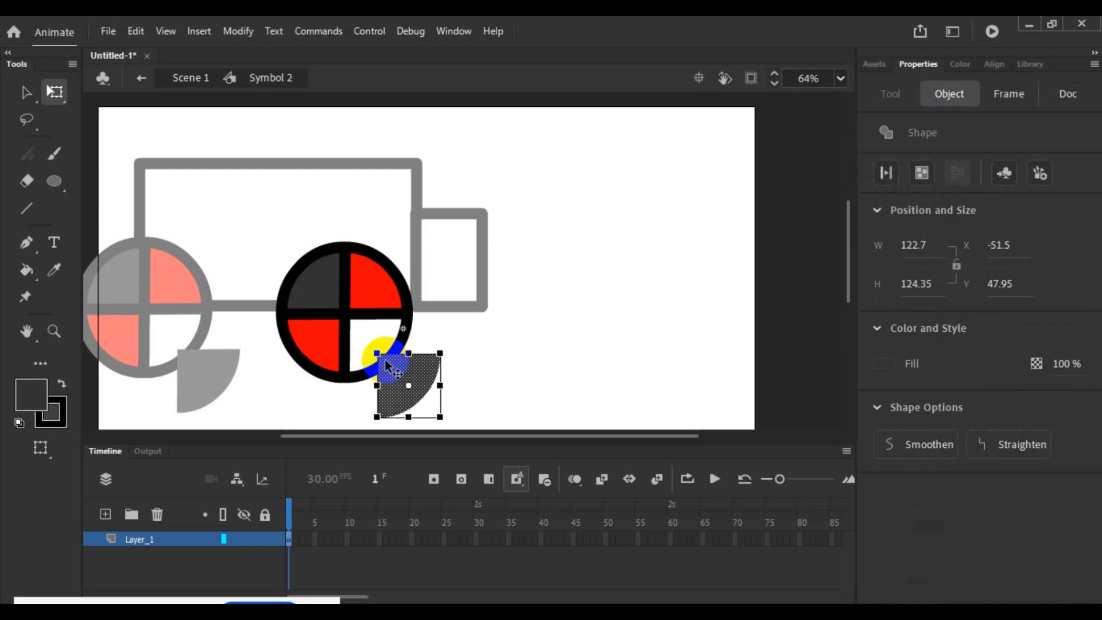
key("ctrl+z")
- Return from the wheel symbol to the main scene and move both wheels rightward and down beneath the truck body, undoing a trial resize
double_click(498, 357)
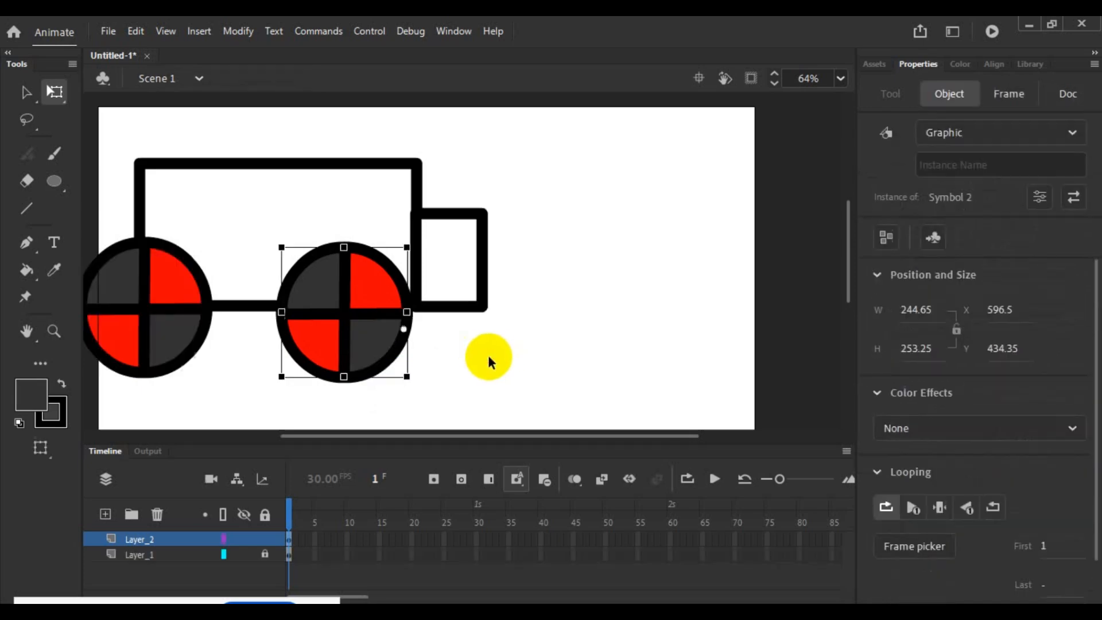
left_click_drag(370, 345, 414, 360)
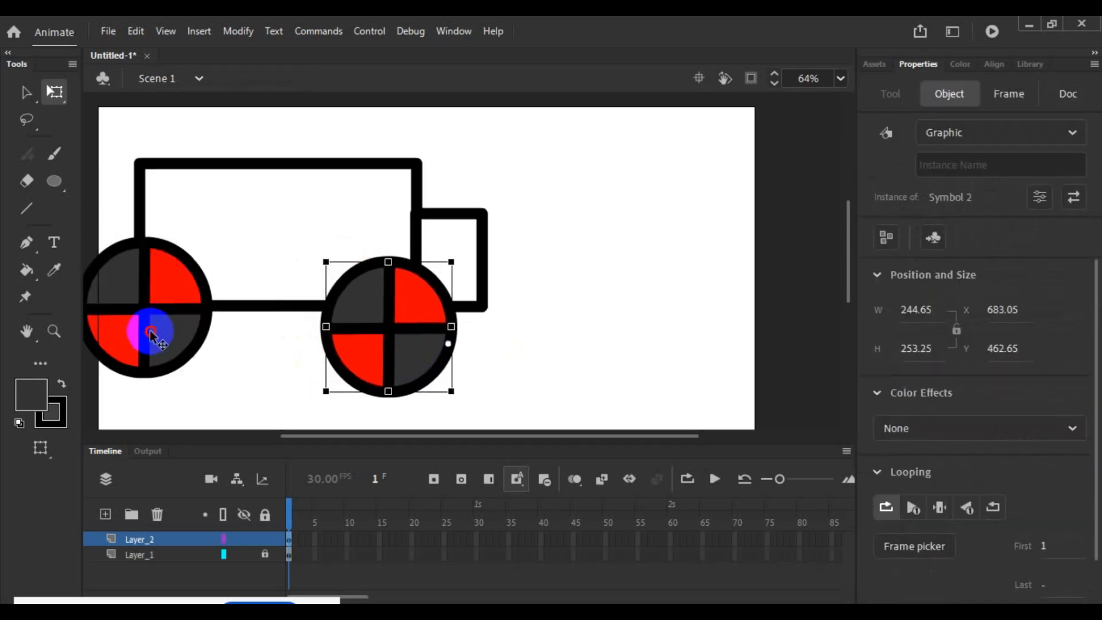
left_click_drag(149, 326, 235, 361)
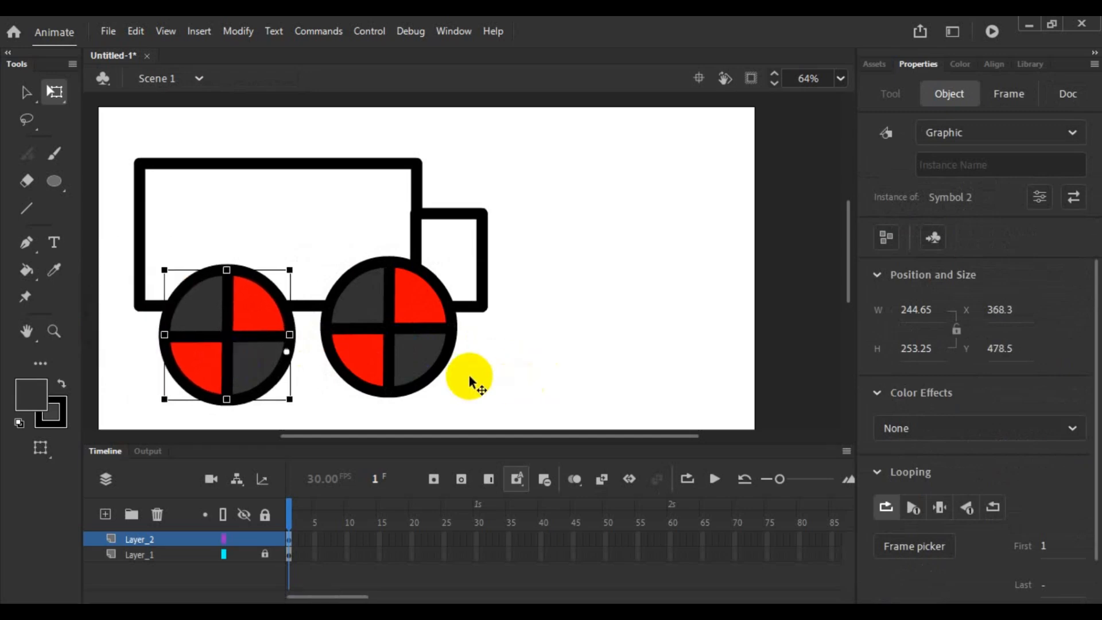
mouse_move(289, 398)
left_mouse_down()
mouse_move(270, 381)
mouse_move(304, 396)
left_mouse_up()
key("ctrl+z")
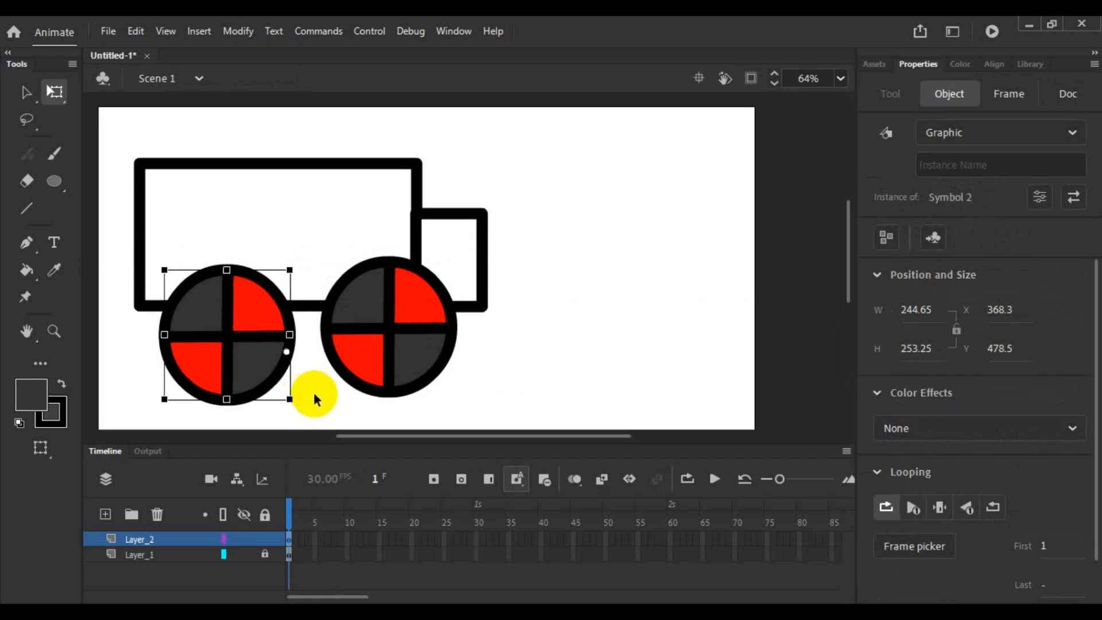
- Shift the rear wheel slightly left and up, and move the front wheel to about X 719, Y 474 under the cab
left_click(314, 398)
left_click(26, 92)
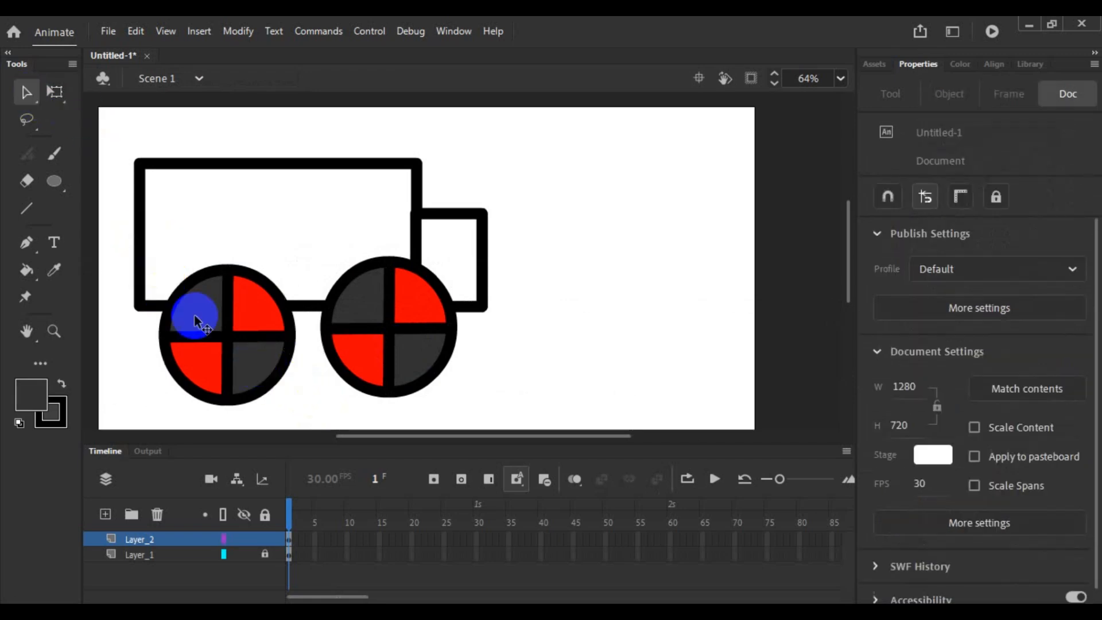
left_click_drag(209, 332, 195, 321)
left_click_drag(362, 343, 381, 349)
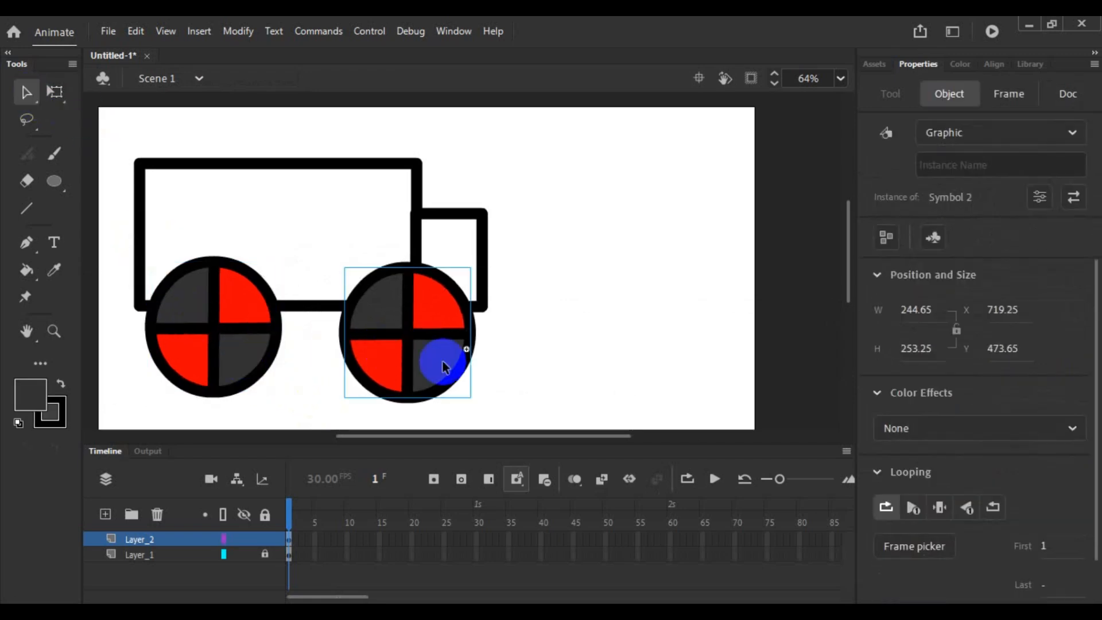
left_click(565, 388)
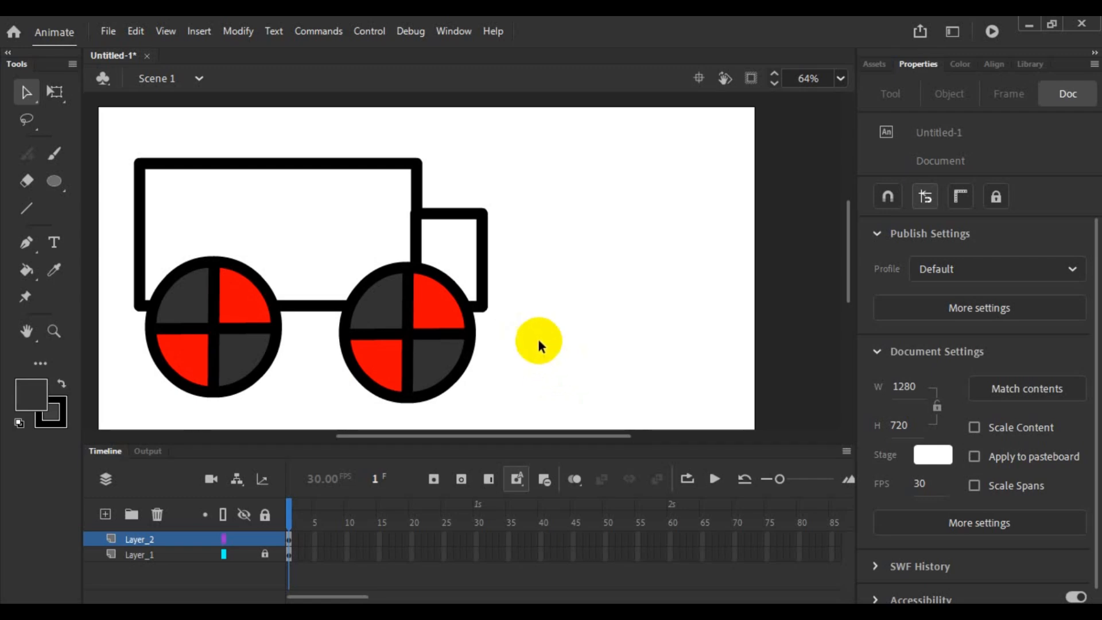
- Enlarge the timeline area over the stage, then reset the Basic workspace to its original layout
left_click(854, 326)
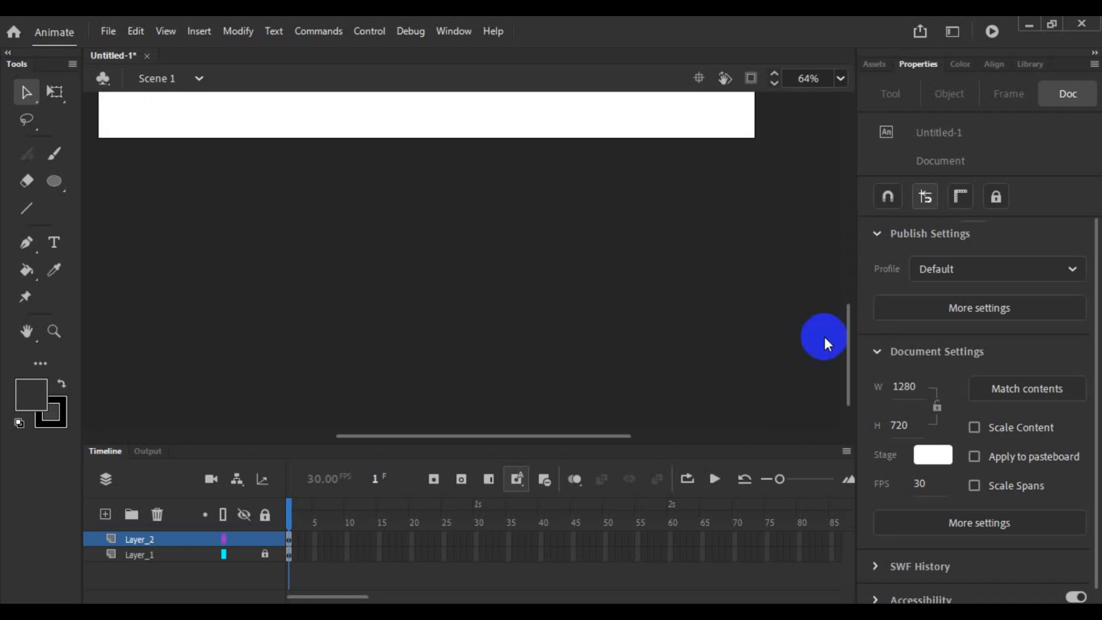
left_click(848, 282)
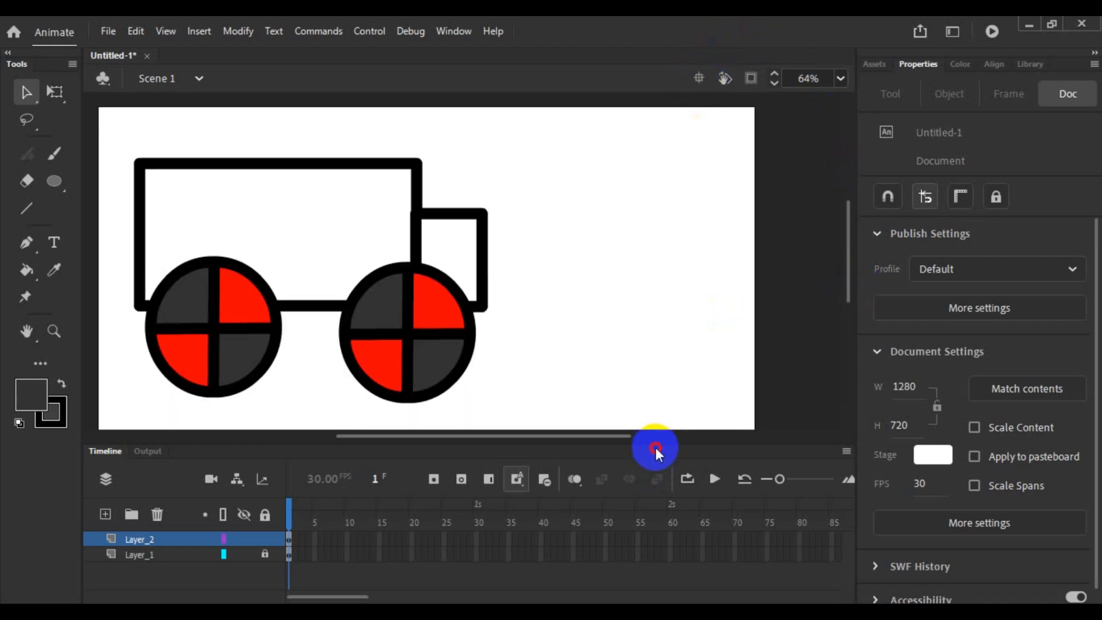
left_click_drag(657, 445, 642, 209)
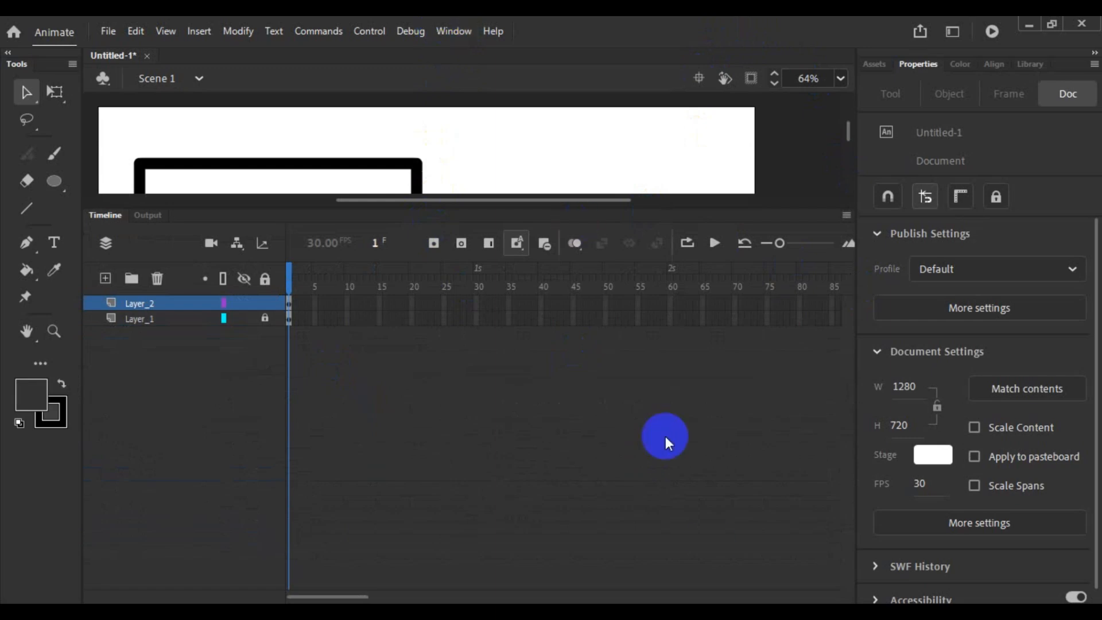
left_click(456, 32)
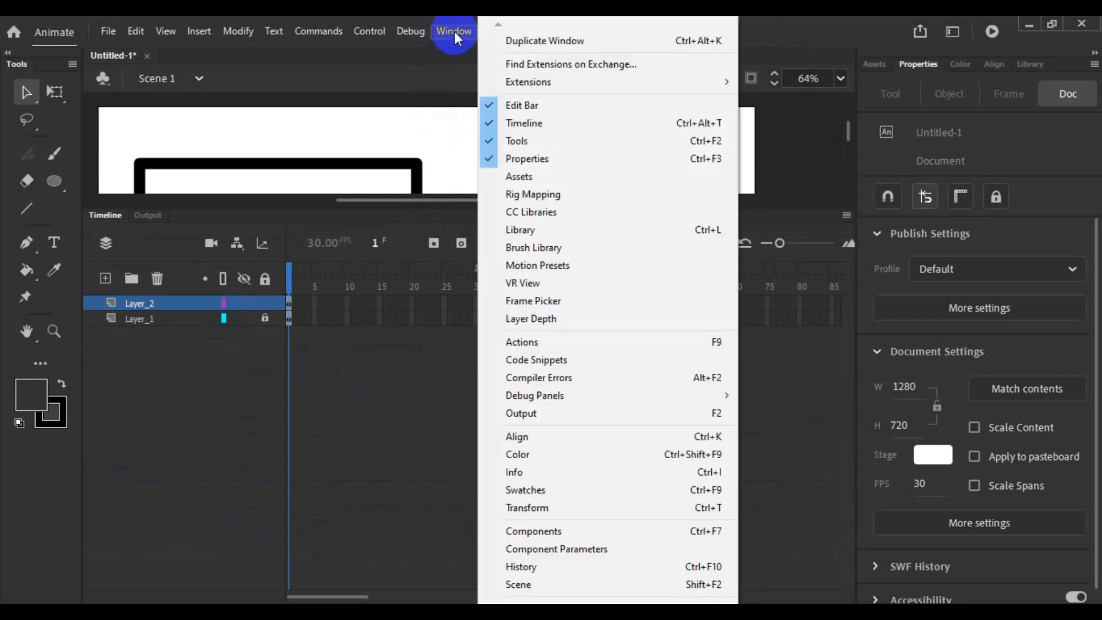
mouse_move(546, 601)
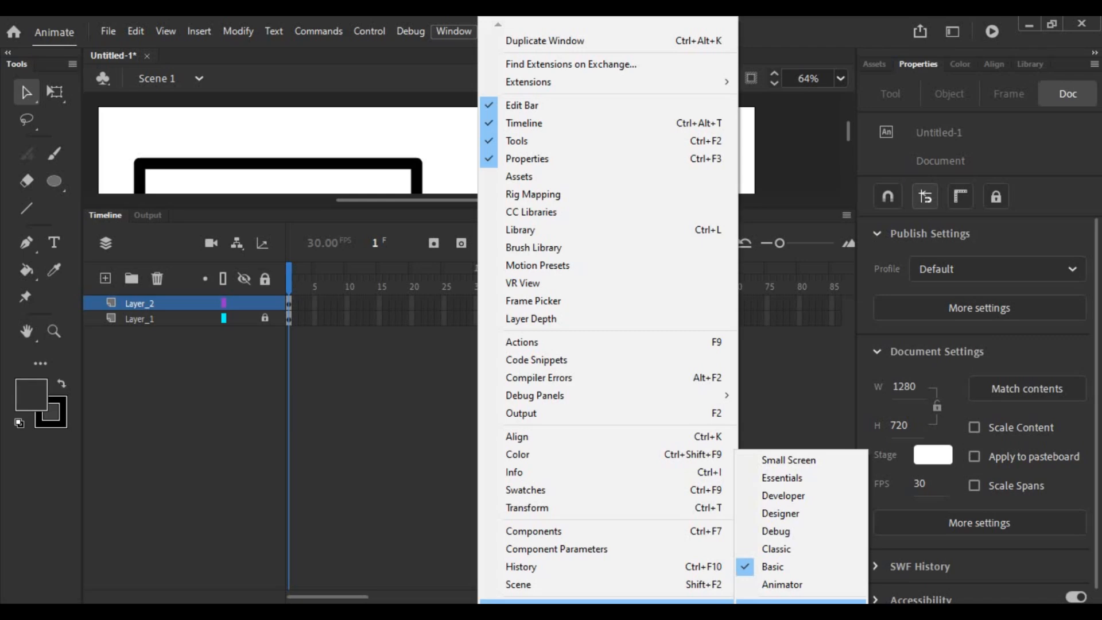
left_click(801, 600)
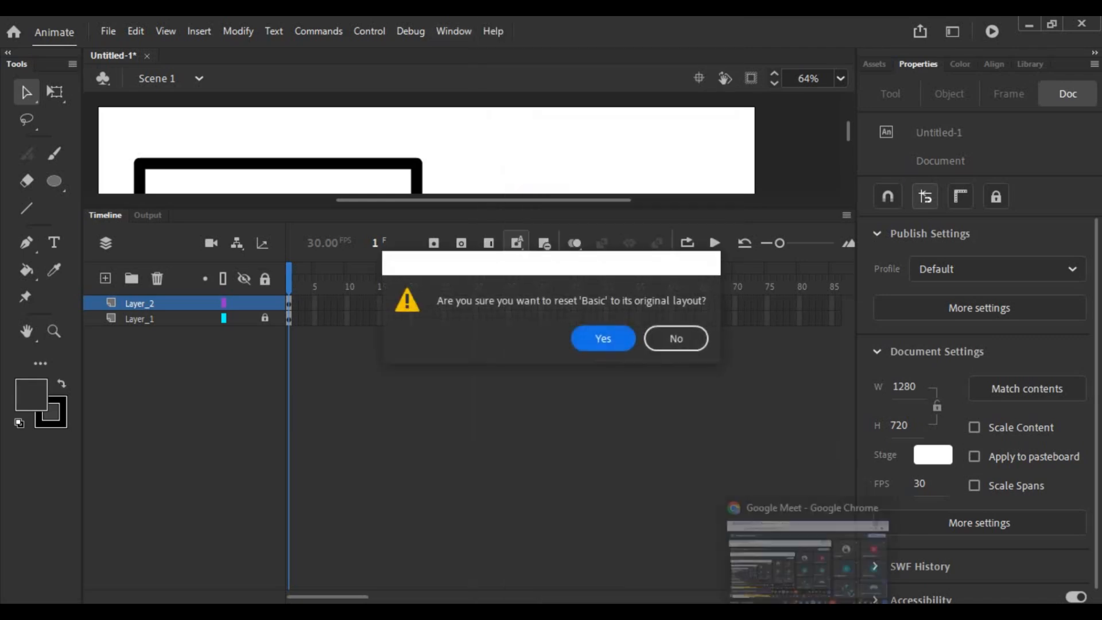
left_click(605, 342)
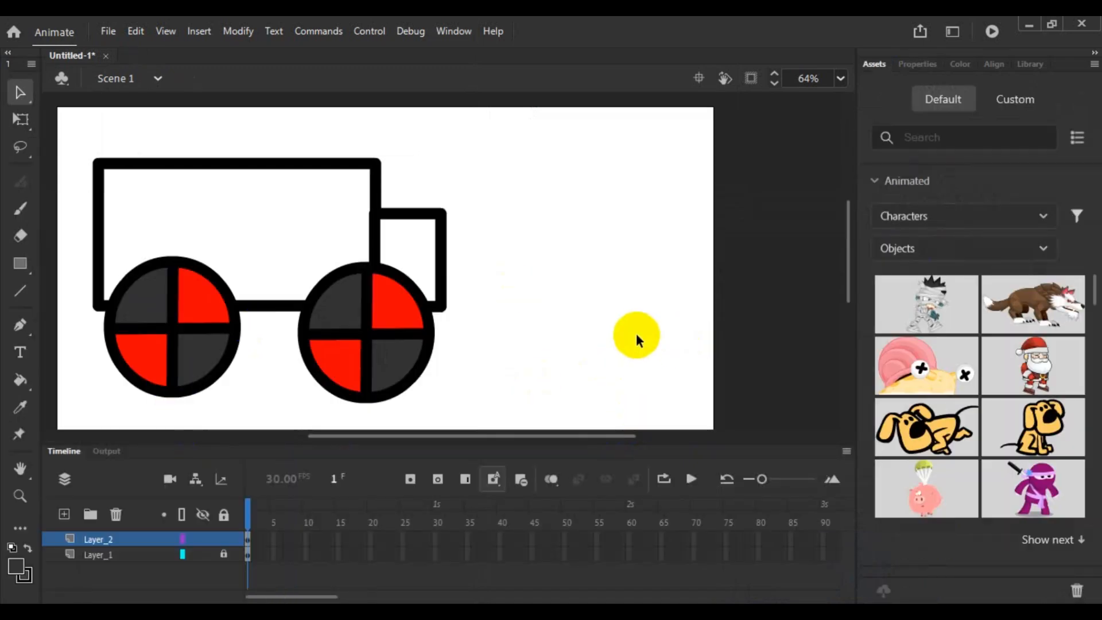
- Add a layer above the wheels and draw two small dark grey rectangles with thick black outlines as windows on the truck body
scroll(625, 329, "down", 2)
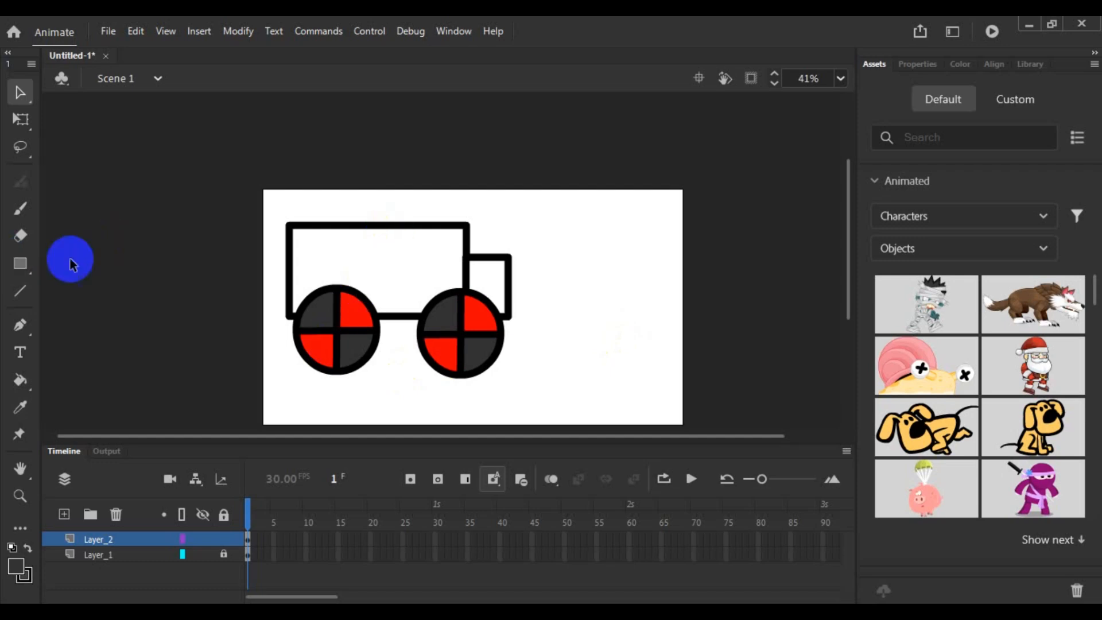
left_click(20, 263)
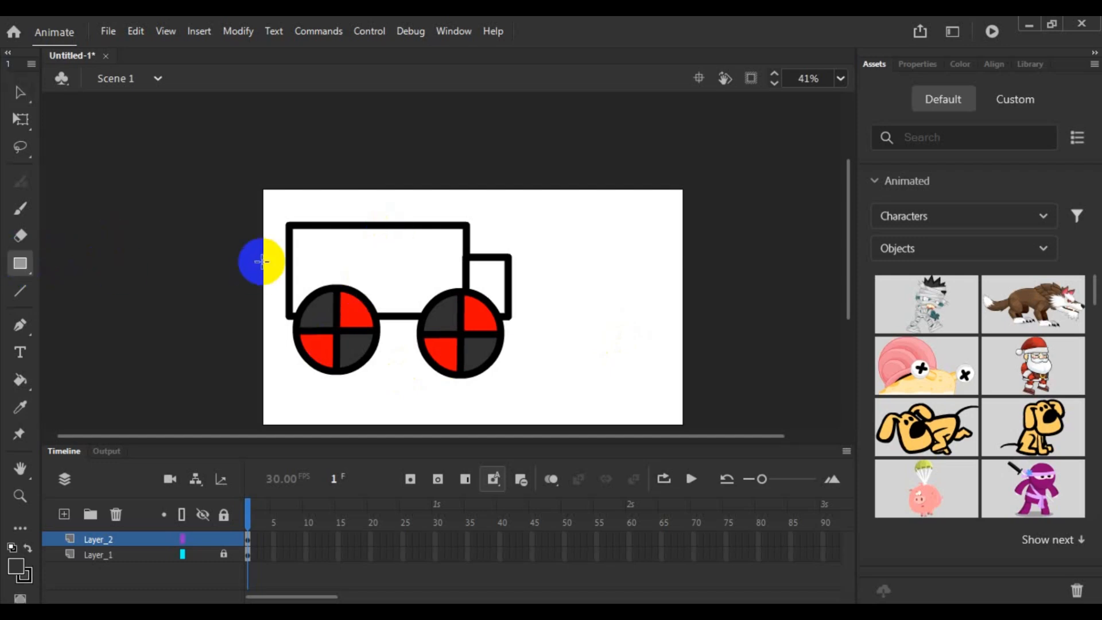
left_click(64, 514)
left_click_drag(341, 243, 367, 280)
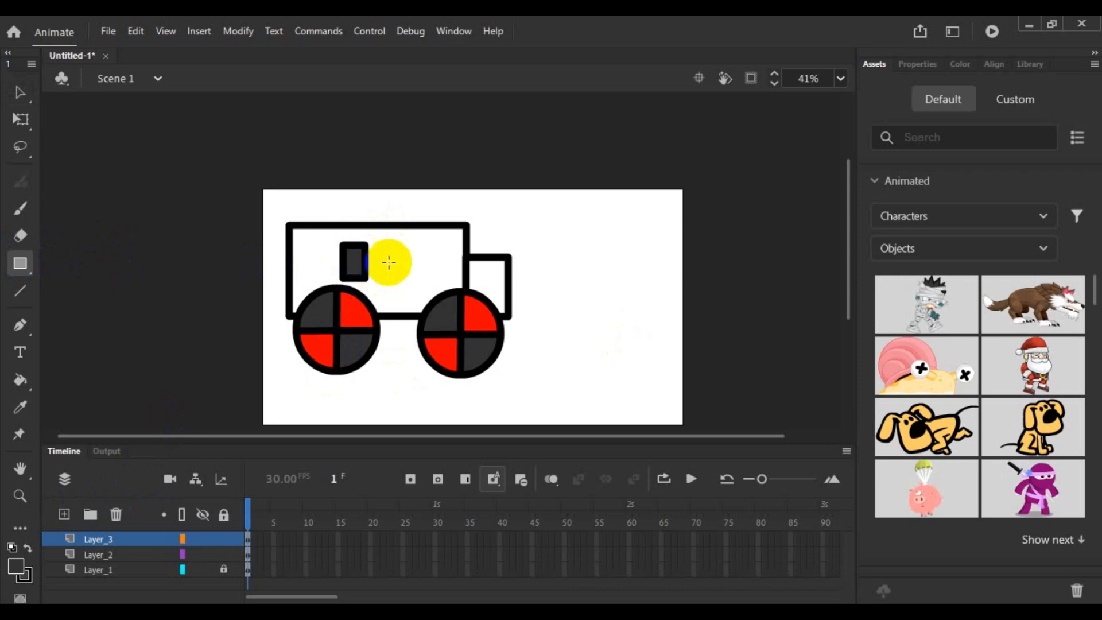
left_click_drag(392, 246, 424, 278)
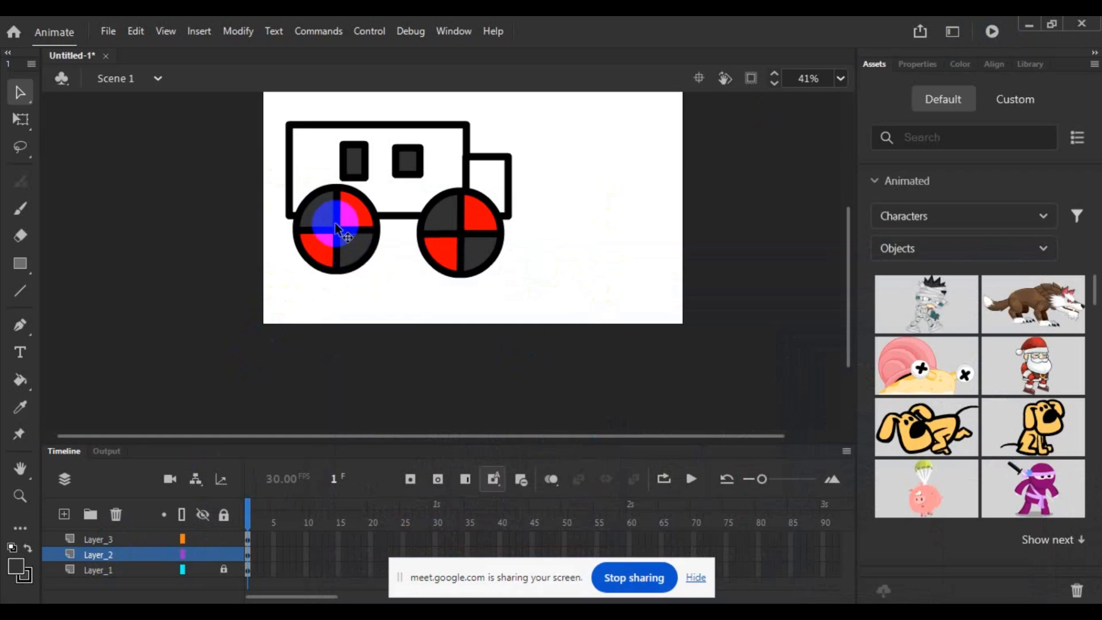
- Open the rear wheel's symbol for editing and examine its right-hand spoke segment as a separately selectable piece
left_click(356, 249)
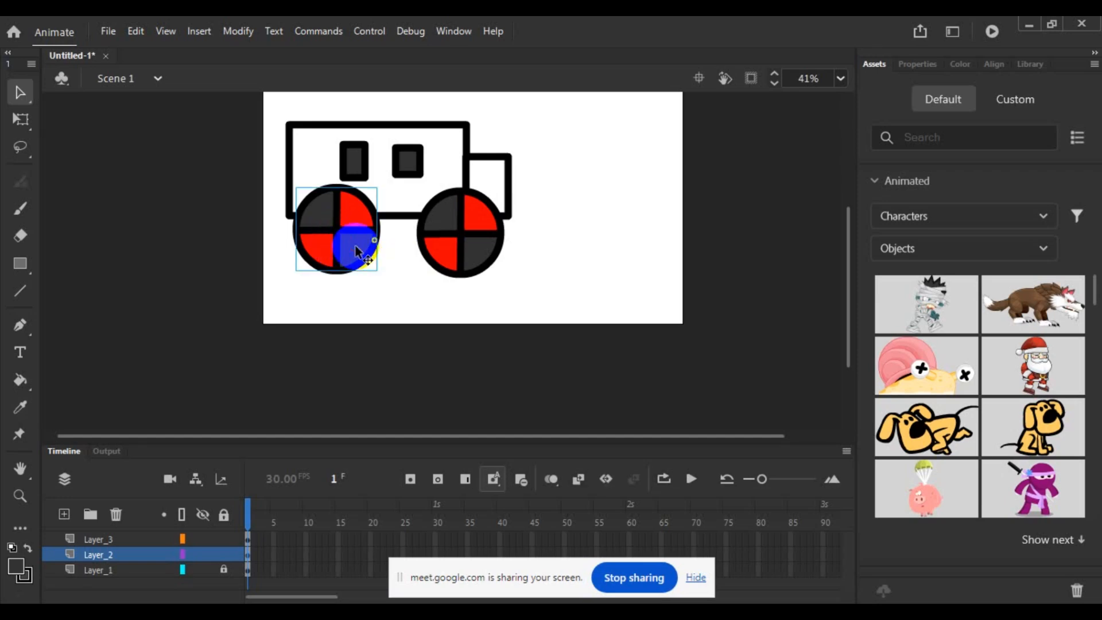
double_click(356, 251)
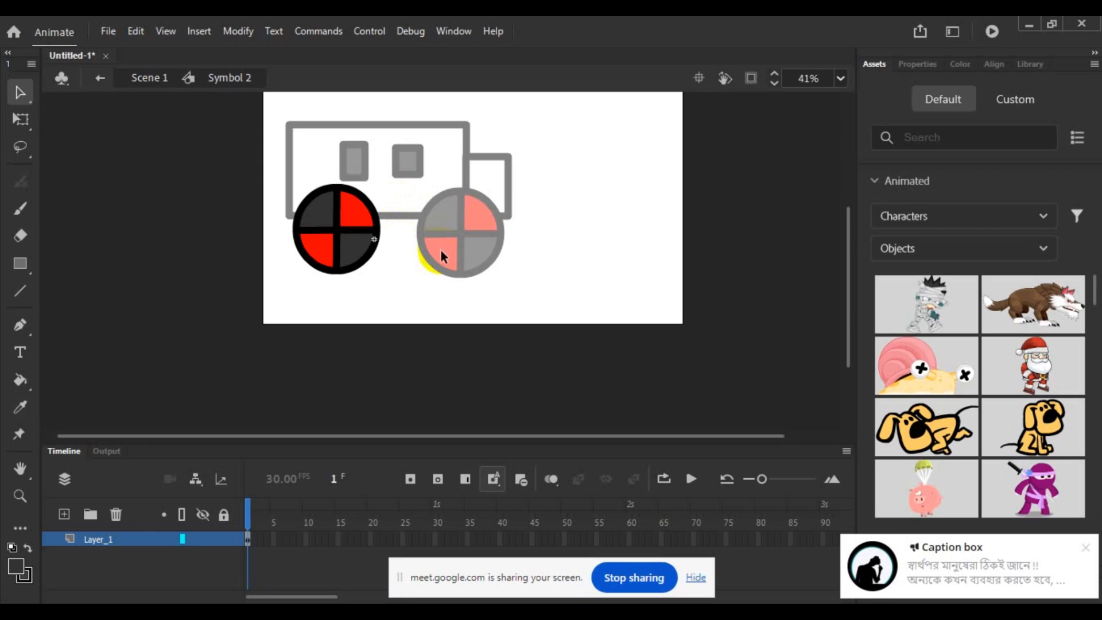
left_click(343, 228)
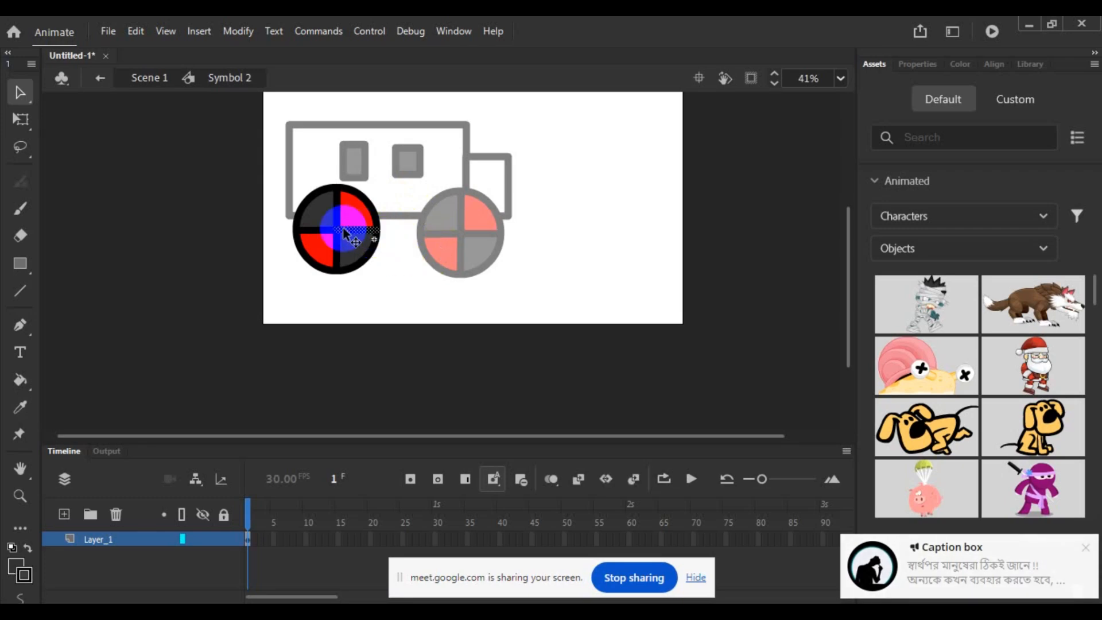
left_click_drag(344, 229, 354, 237)
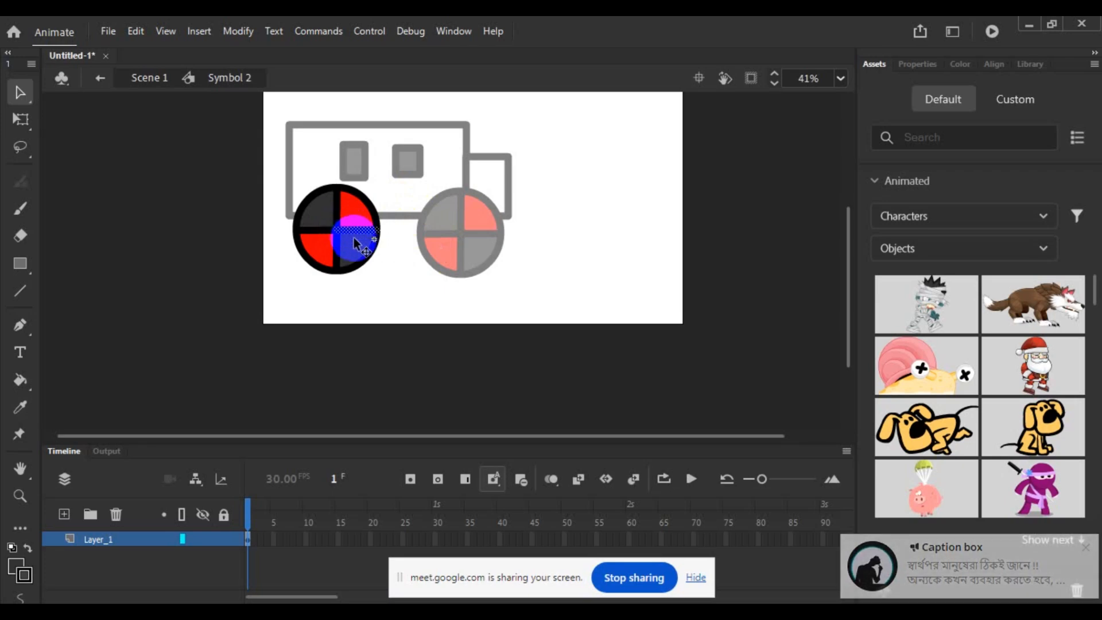
left_click(353, 277)
- Add a trial layer inside the wheel symbol, delete it and return to the main scene with nothing selected
left_click(65, 515)
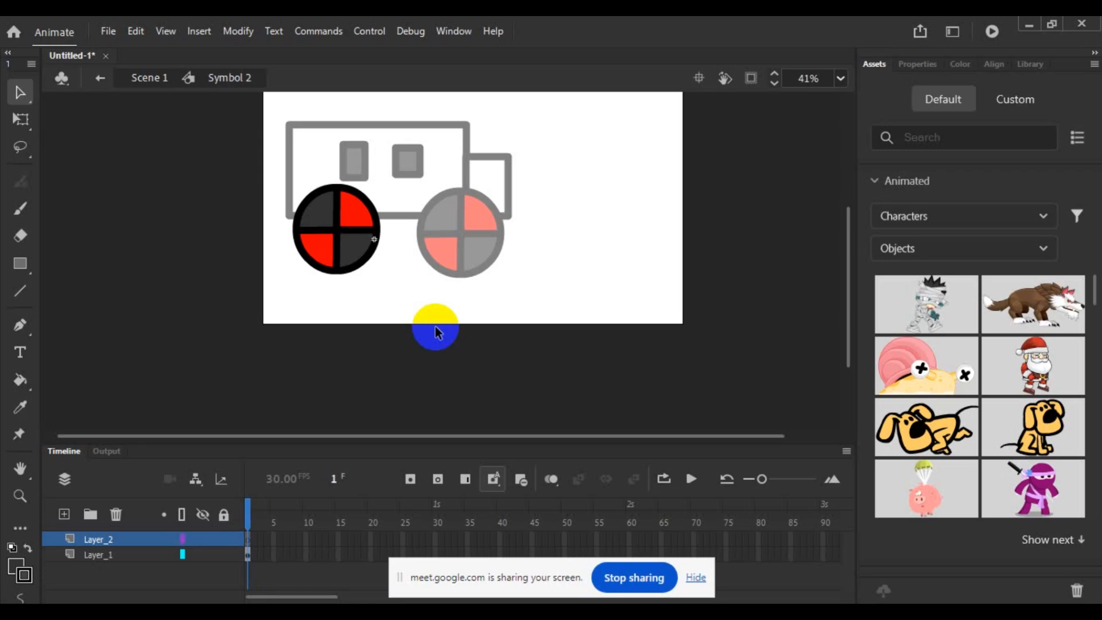
left_click(116, 514)
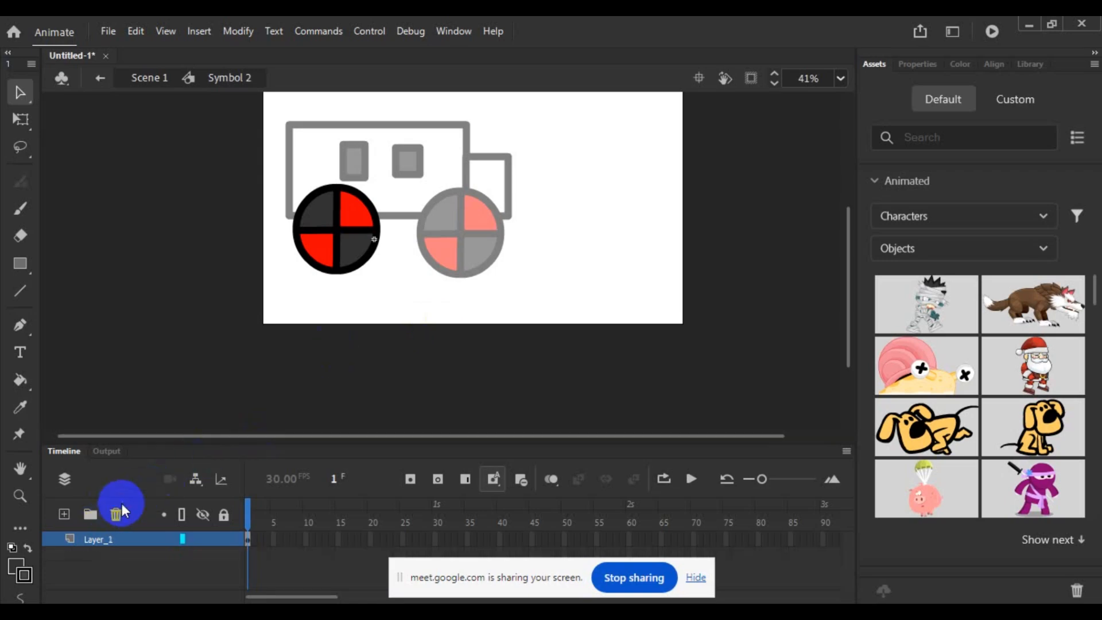
double_click(597, 266)
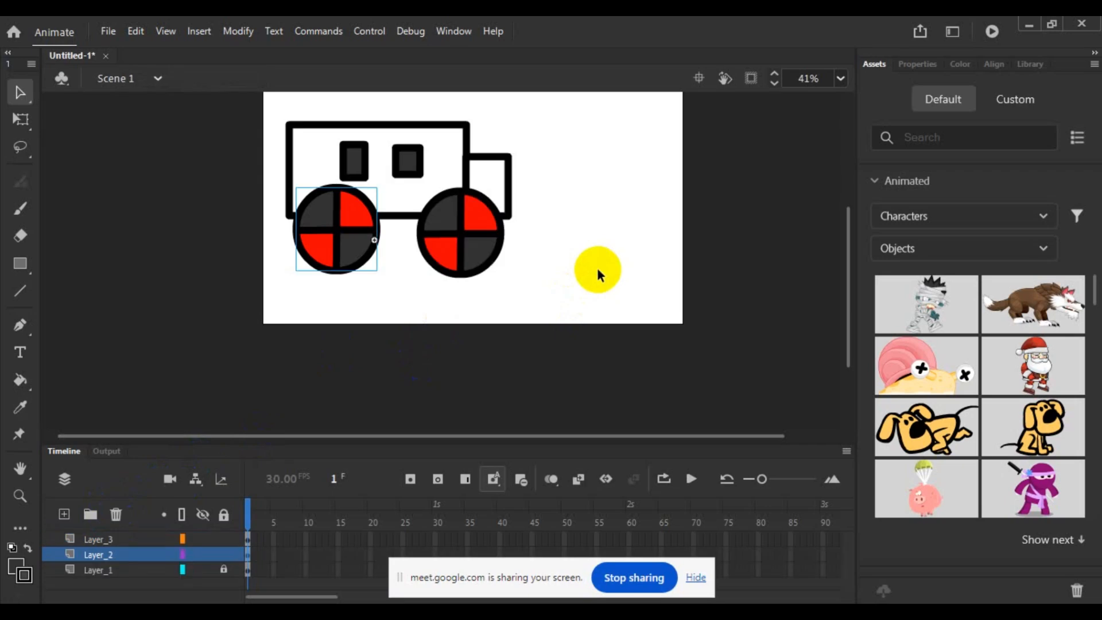
left_click(594, 250)
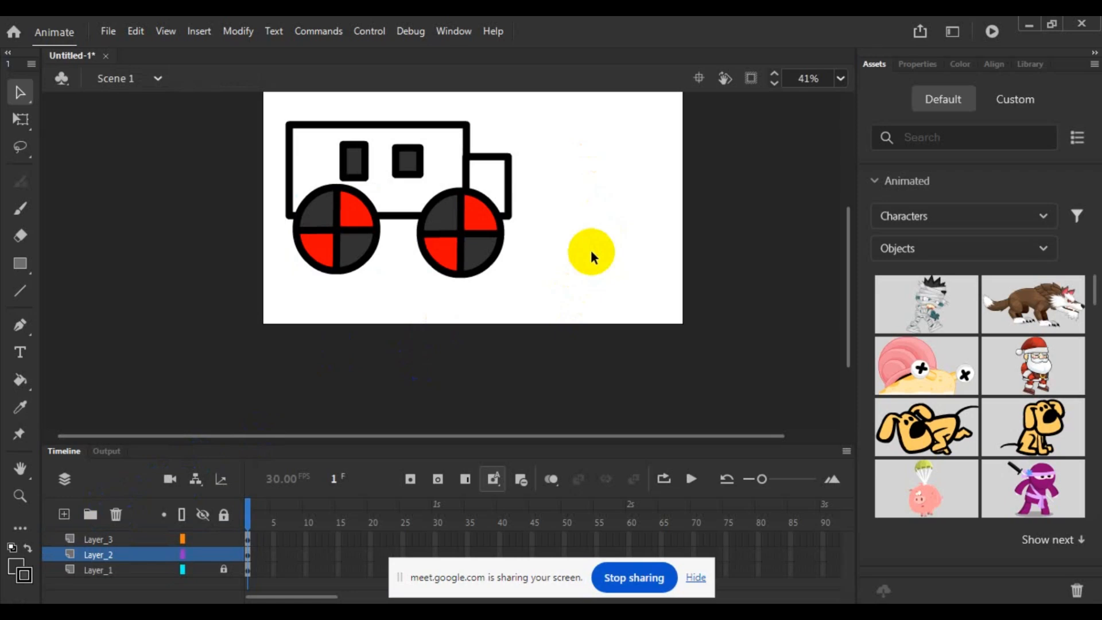
- Select the windows on Layer_3, then unlock Layer_1 and select the truck body on it
left_click(102, 539)
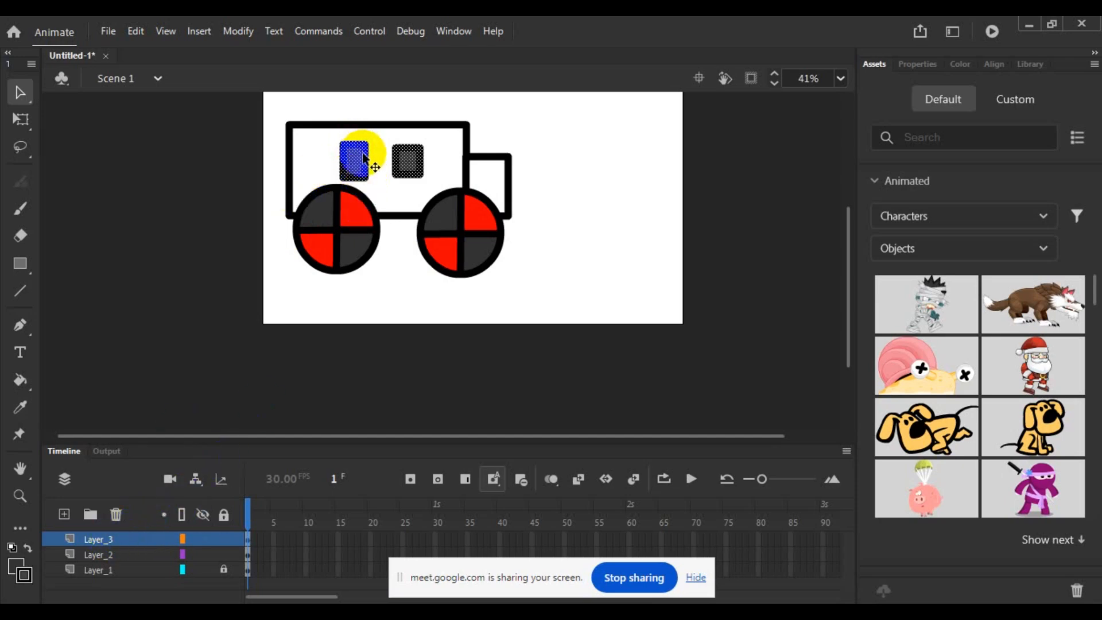
left_click(184, 458)
left_click(222, 568)
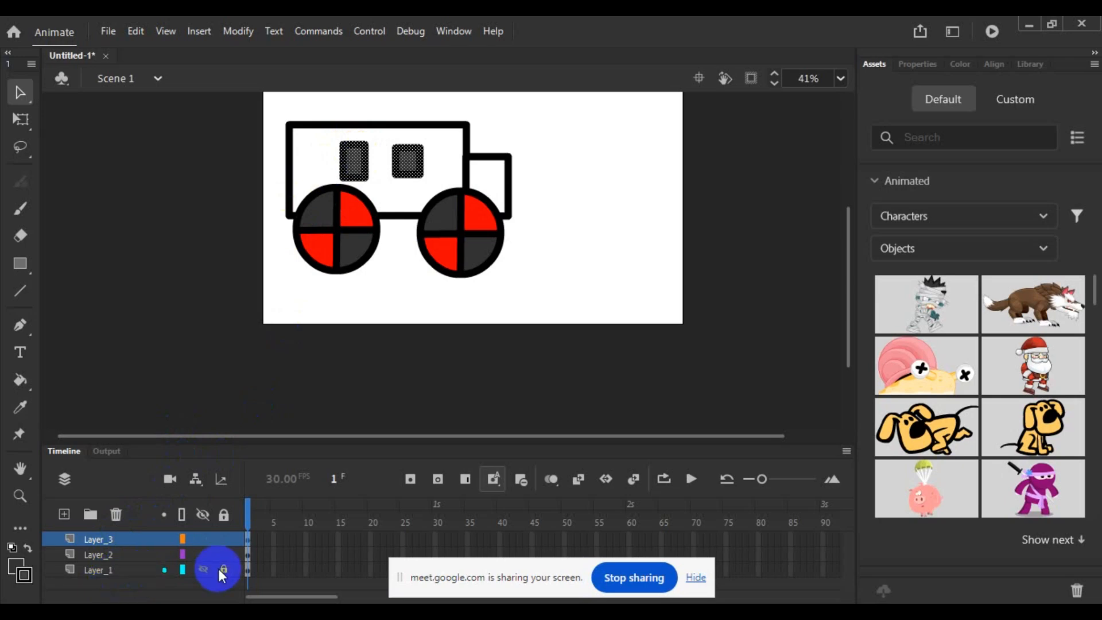
left_click(121, 573)
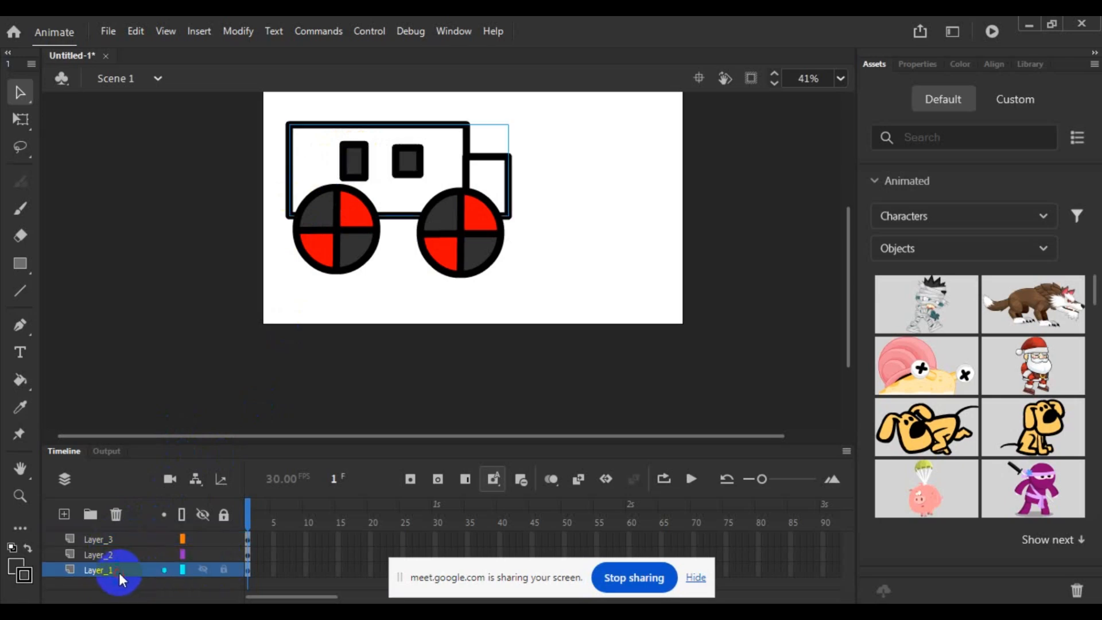
left_click_drag(461, 158, 469, 161)
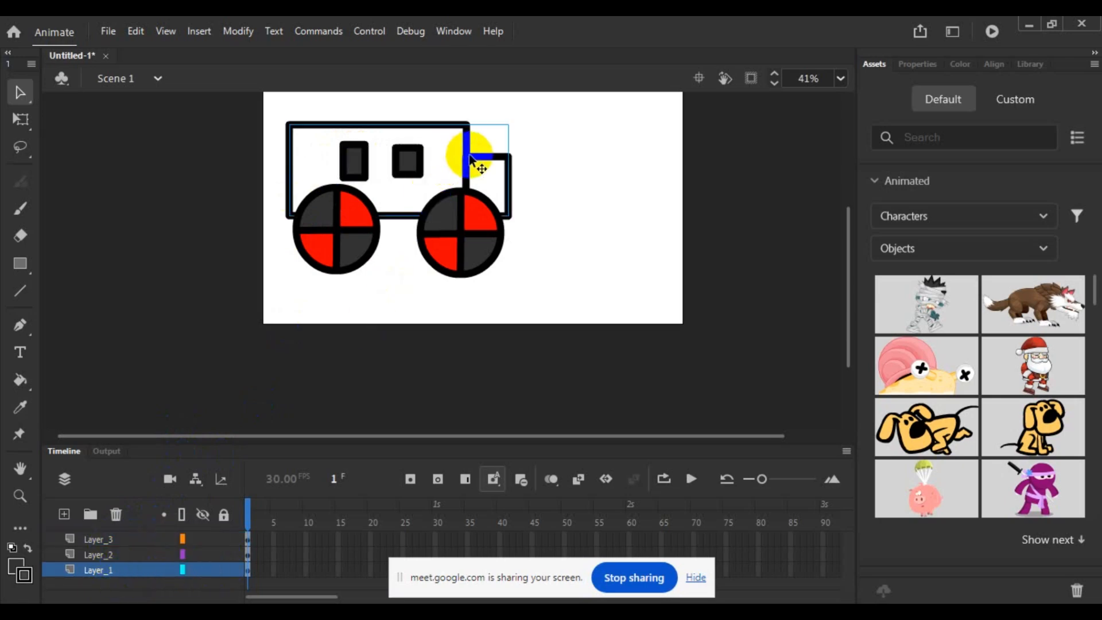
left_click(583, 287)
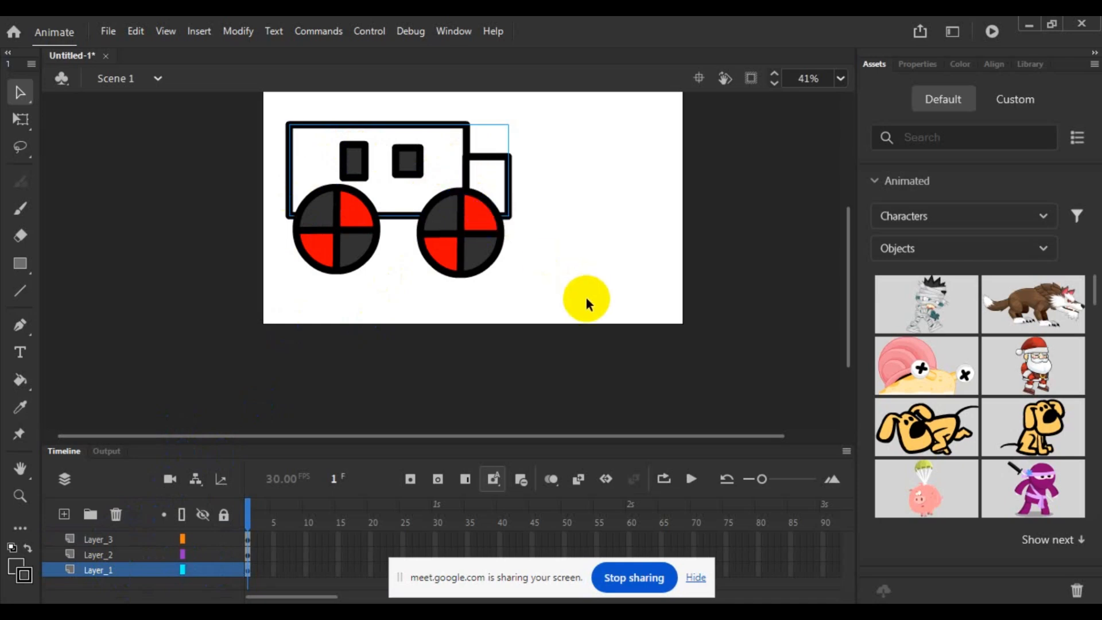
- Select the contents of Layer_2 and Layer_3 in turn to examine which truck parts each layer holds
scroll(584, 294, "up", 2)
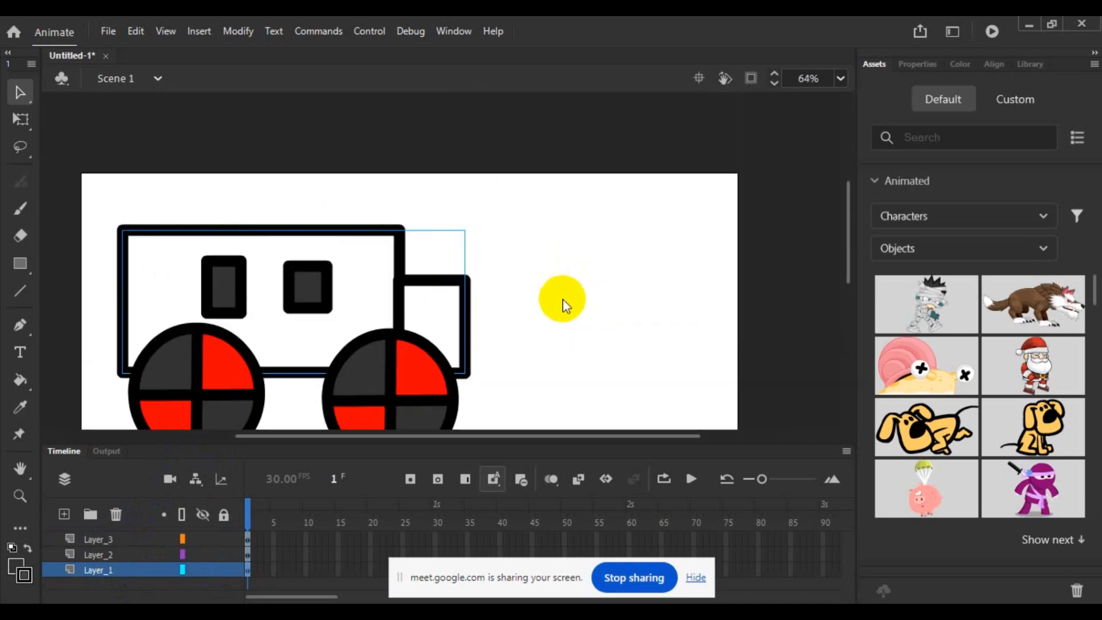
scroll(545, 294, "down", 3)
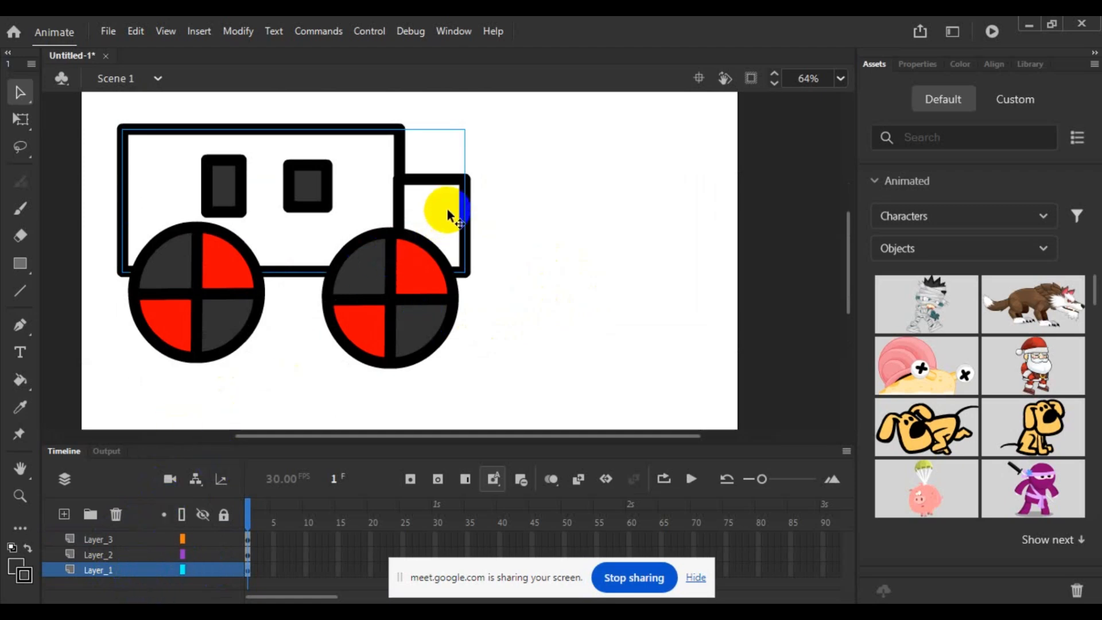
left_click(135, 554)
left_click(390, 348)
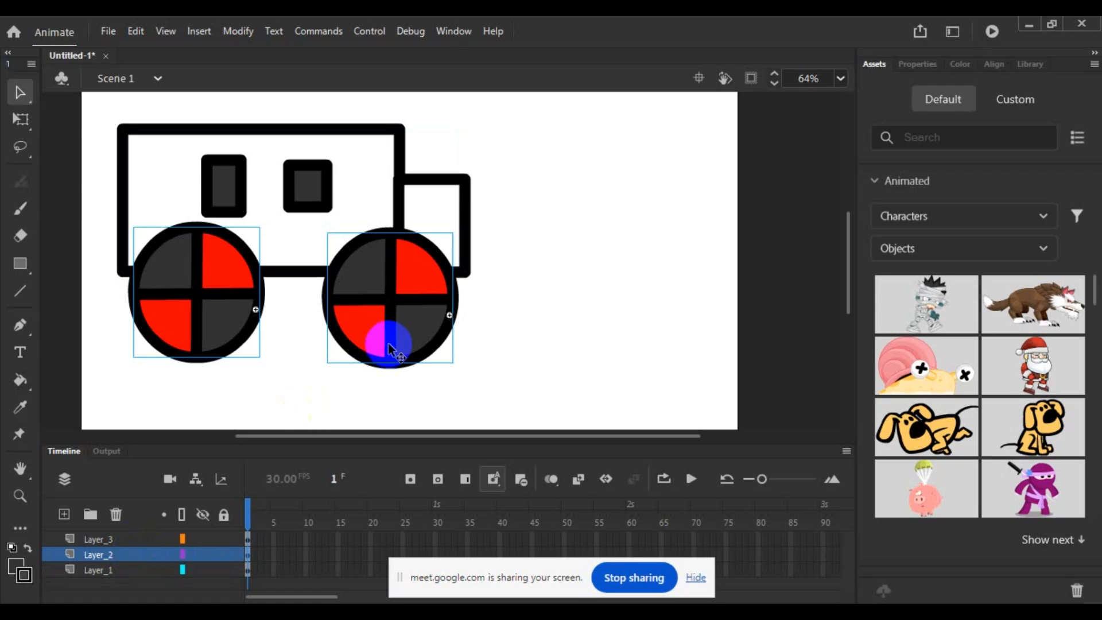
left_click(132, 538)
left_click(241, 187)
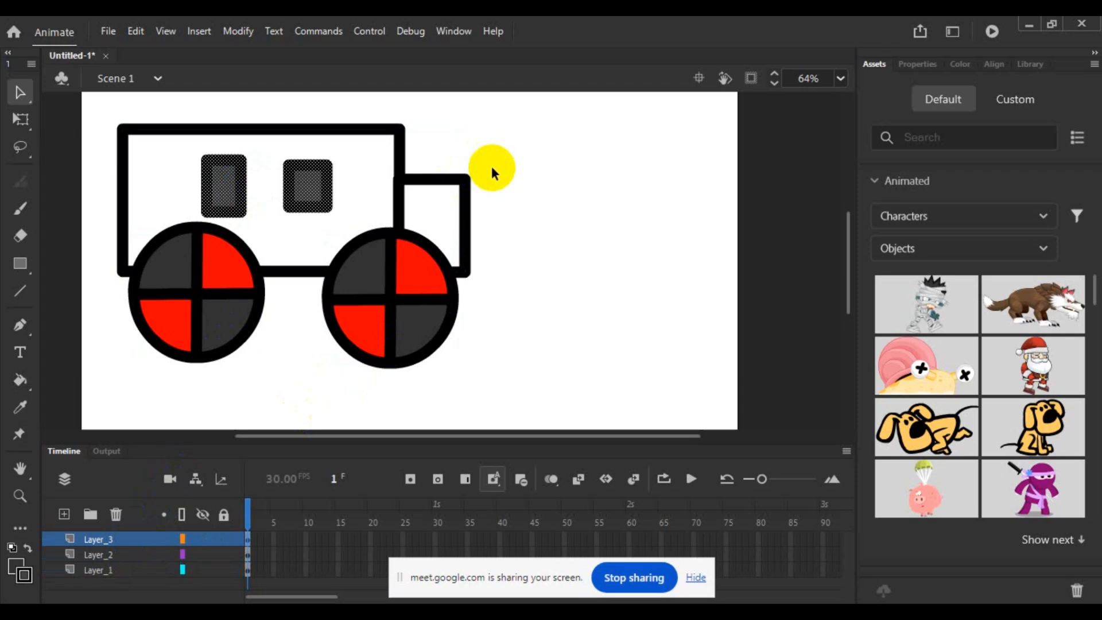
- Select the contents of Layer_1, Layer_2 and Layer_3 in turn to compare which truck parts each layer holds
left_click(514, 298)
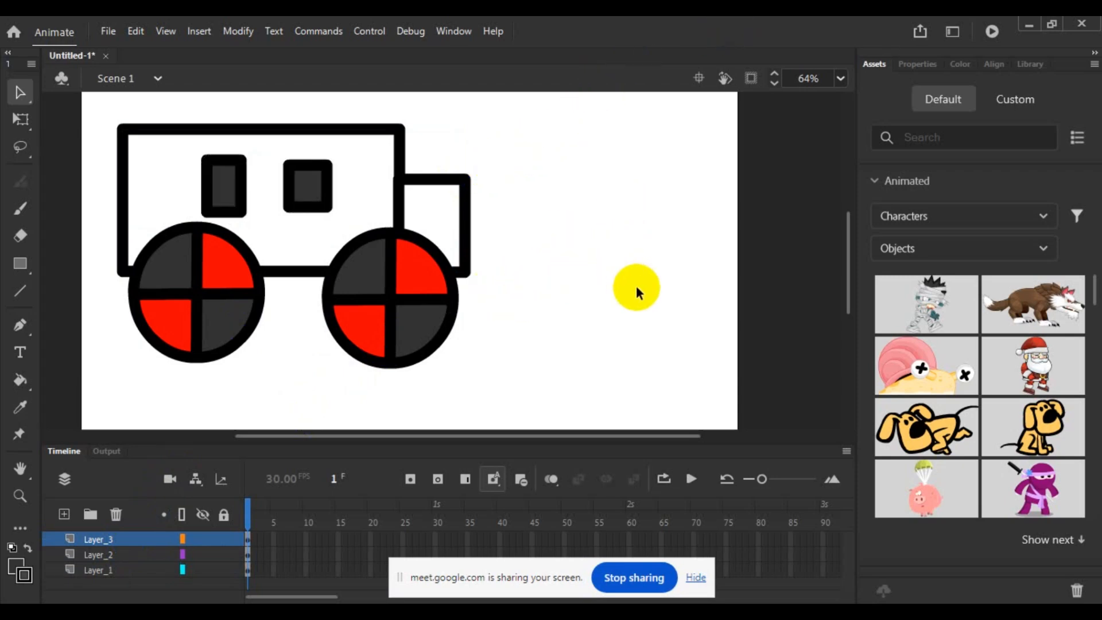
left_click(120, 571)
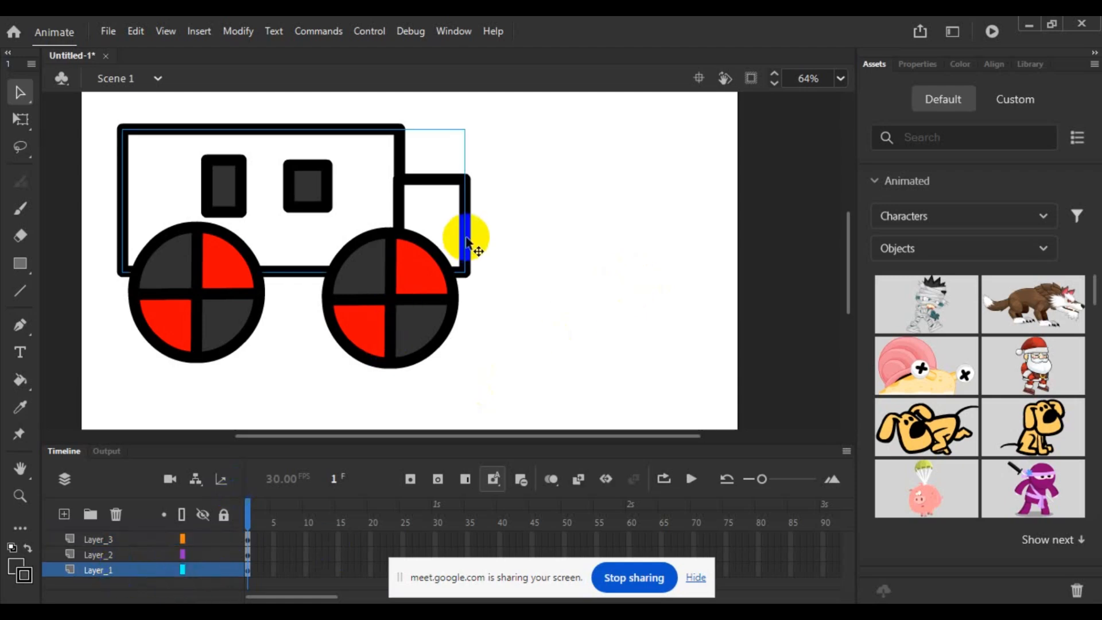
left_click(110, 555)
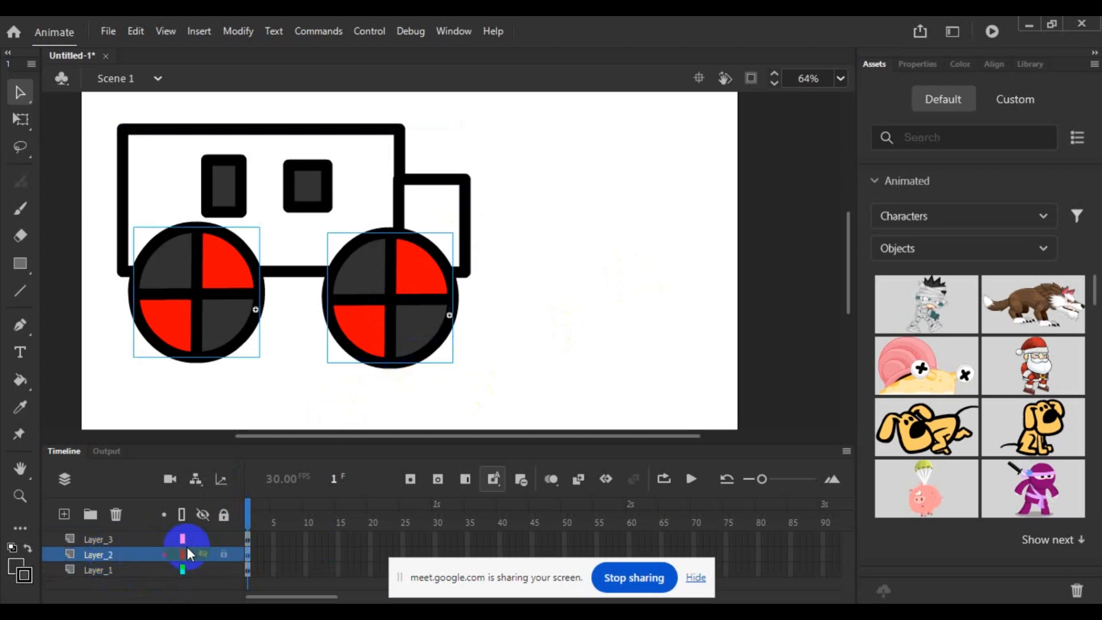
left_click(106, 538)
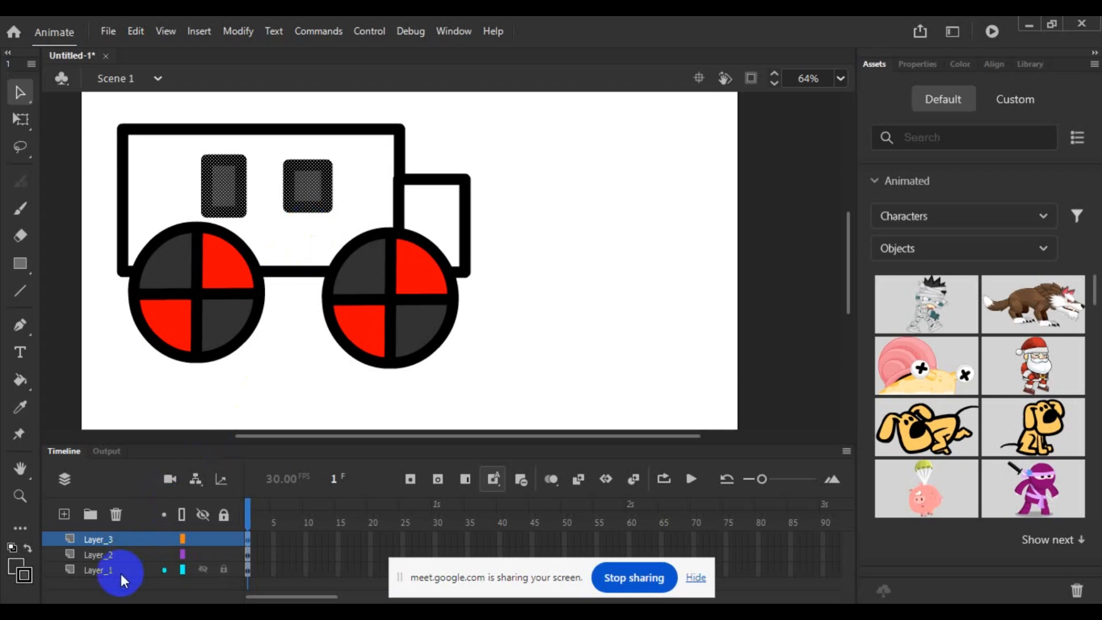
left_click(119, 553)
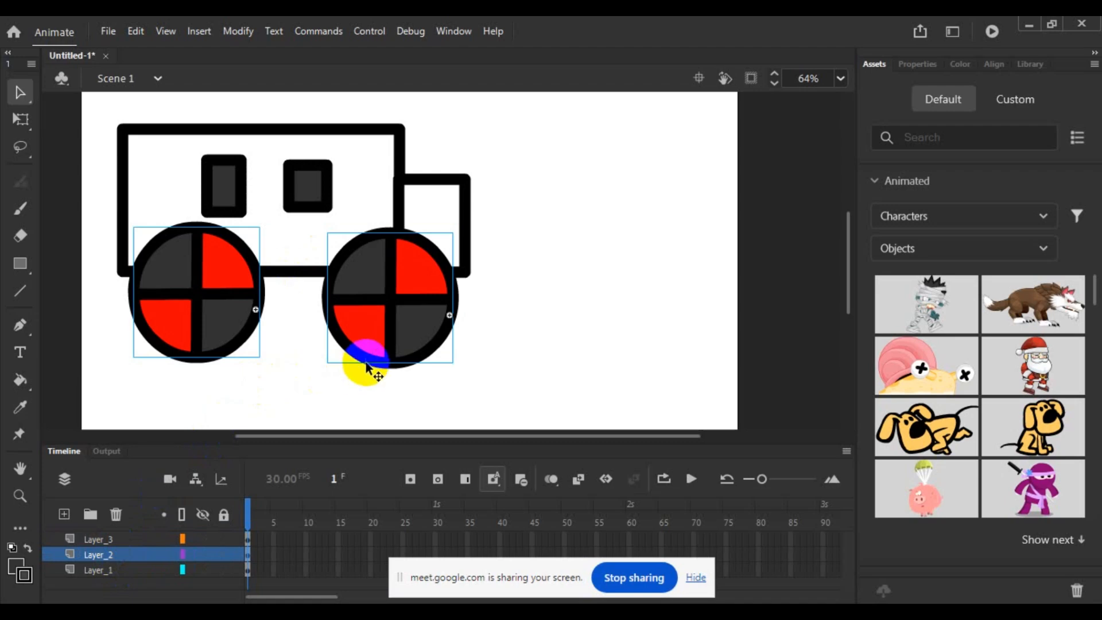
left_click(349, 399)
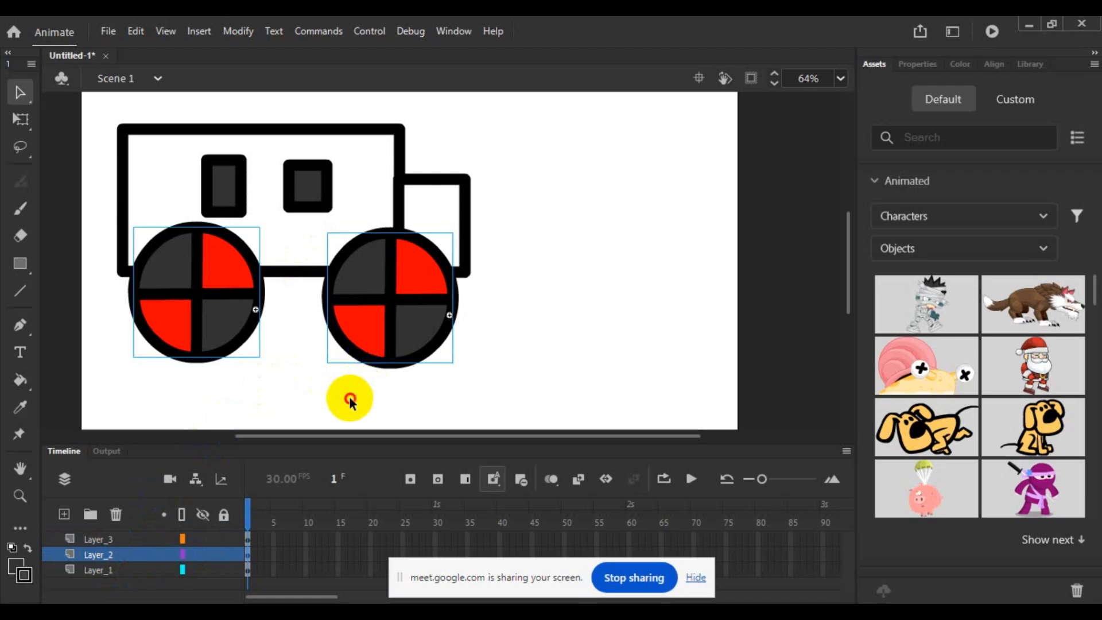
- Move both windows on Layer_3 off the truck body onto the empty stage area in front of the cab
left_click(106, 537)
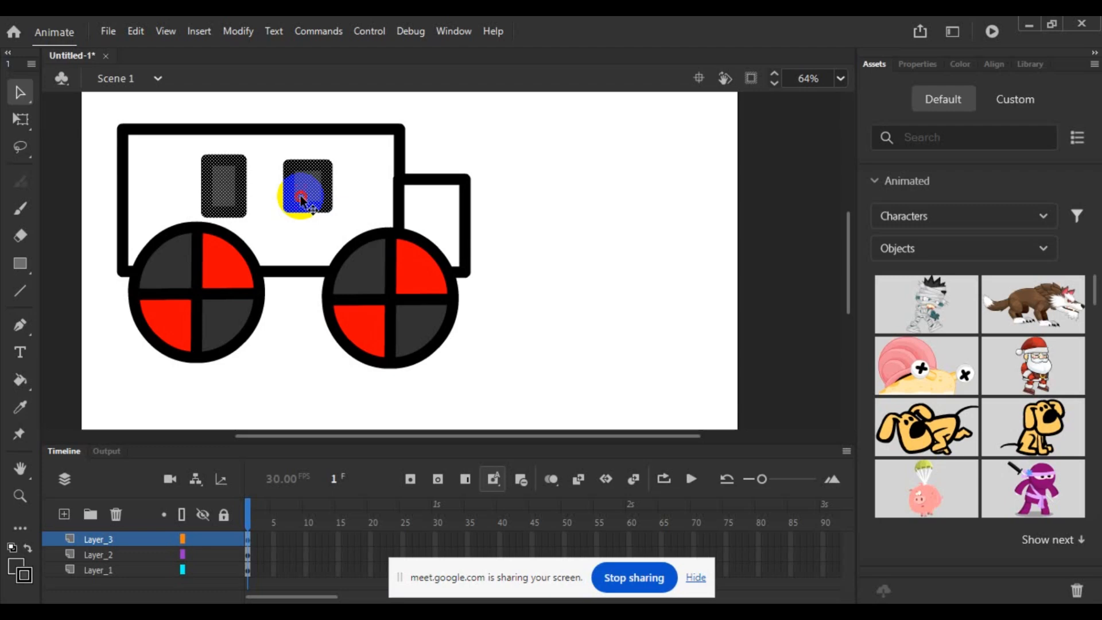
left_click(484, 175)
left_click(318, 190)
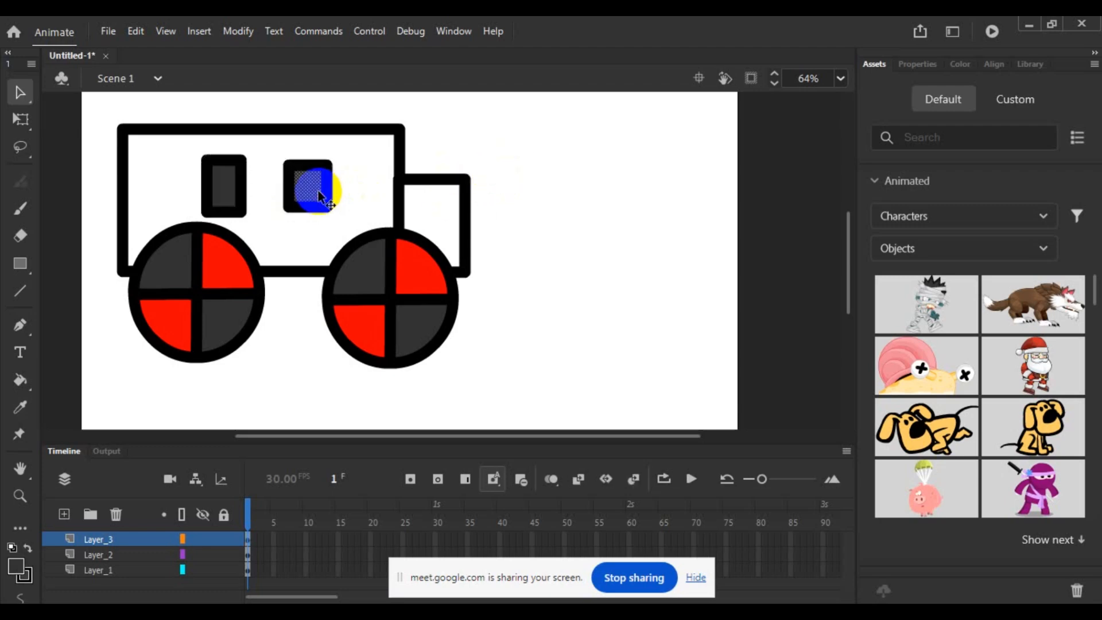
left_click(110, 539)
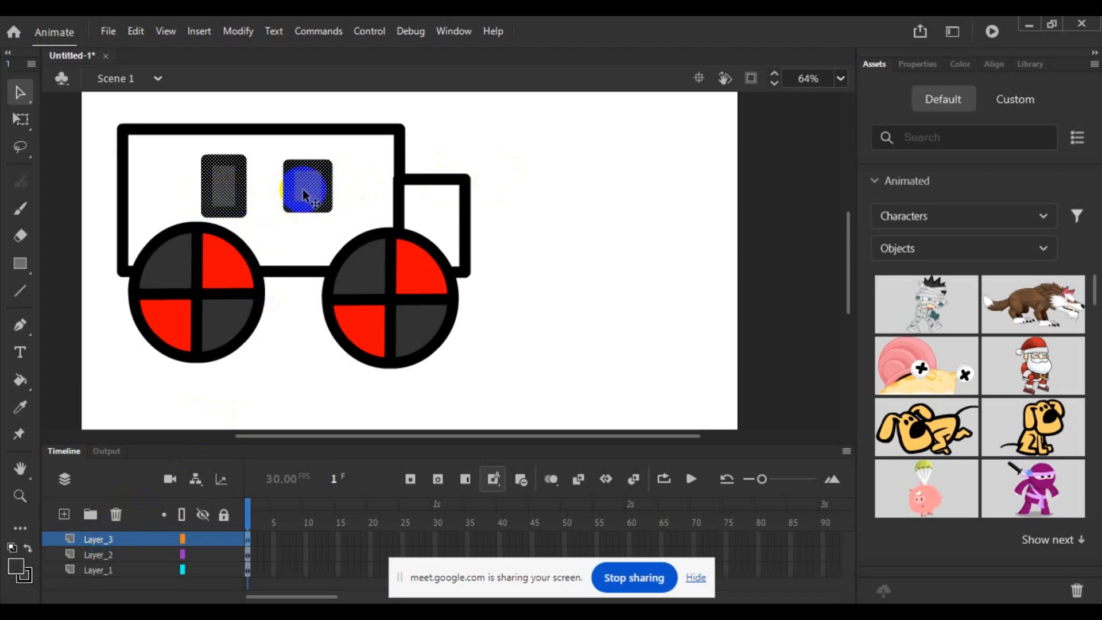
left_click_drag(303, 190, 640, 202)
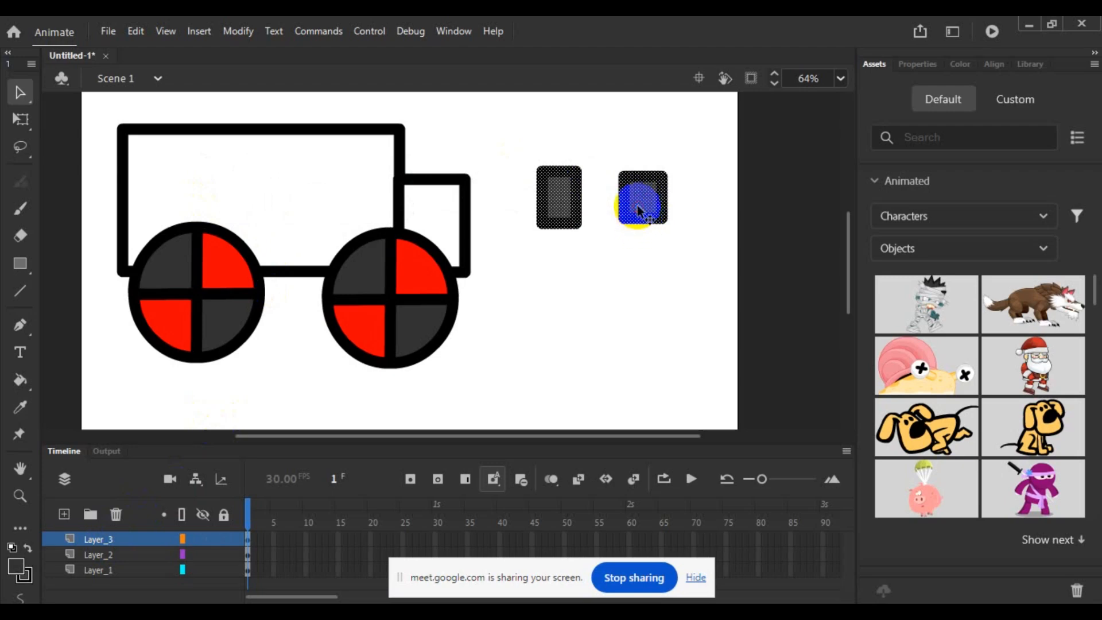
left_click(352, 325)
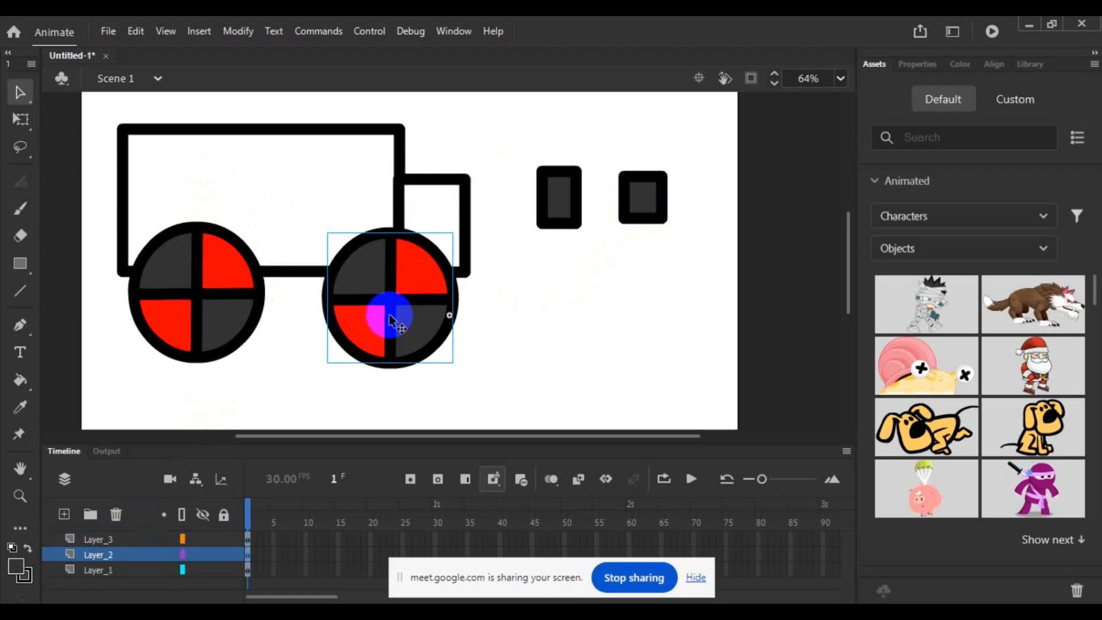
- Delete the dark grey fills of both windows, keeping only their black outlines
left_click(559, 198)
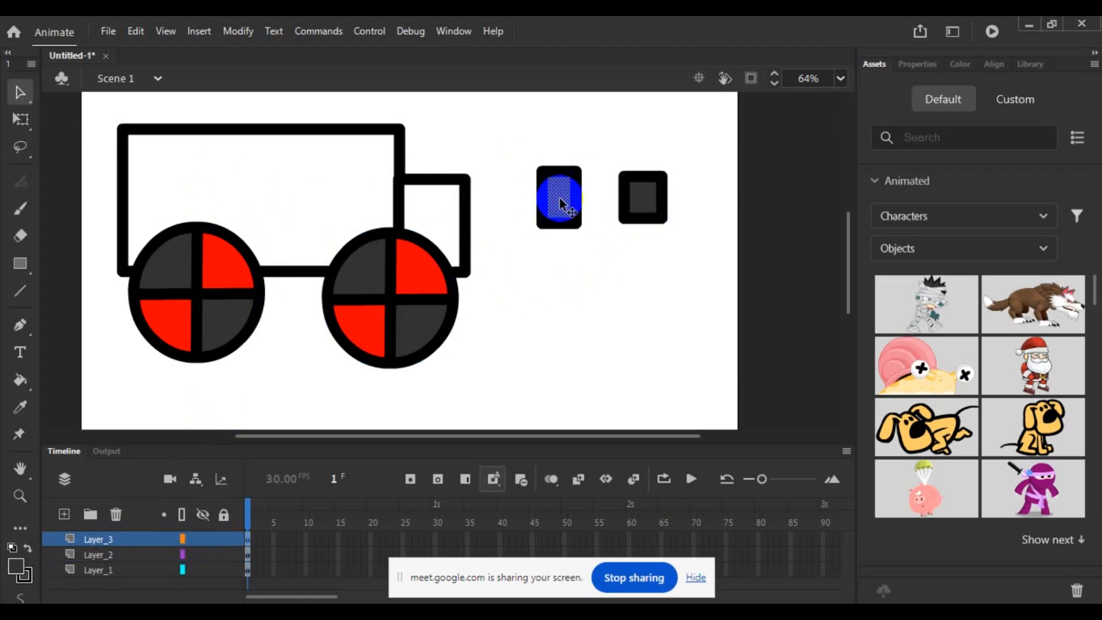
left_click(642, 199)
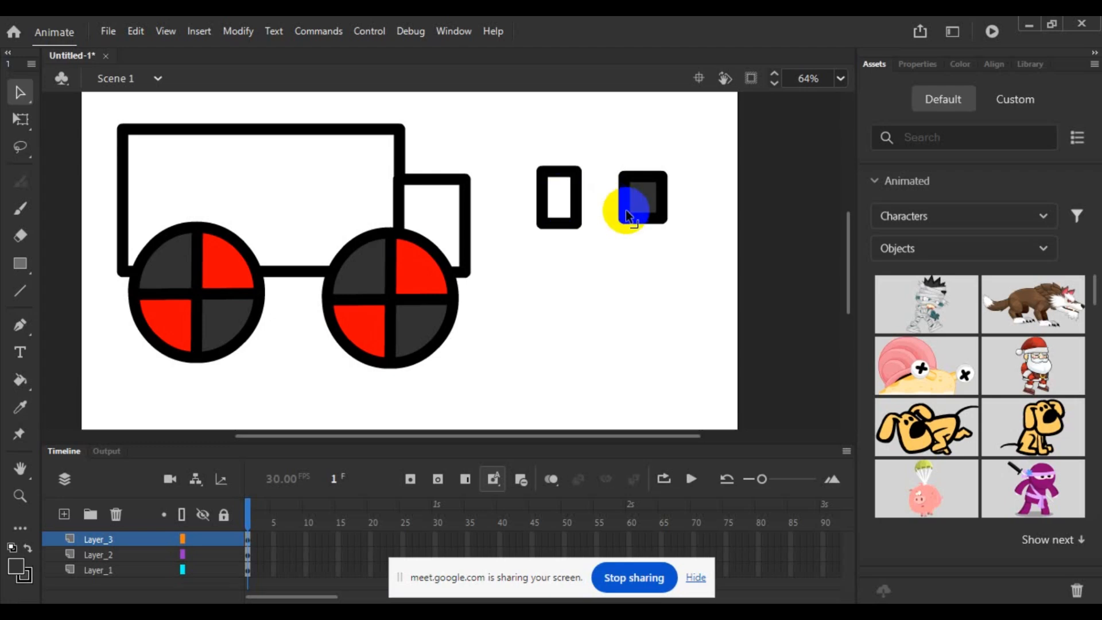
left_click(623, 253)
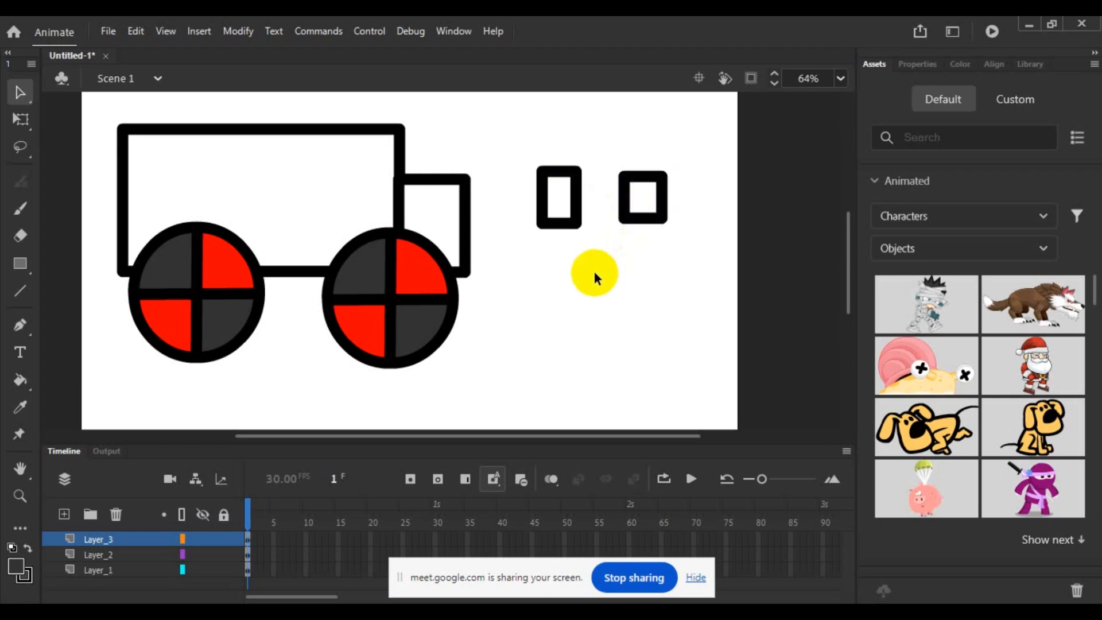
- Convert the two window outlines together into a single symbol
left_click_drag(506, 141, 692, 252)
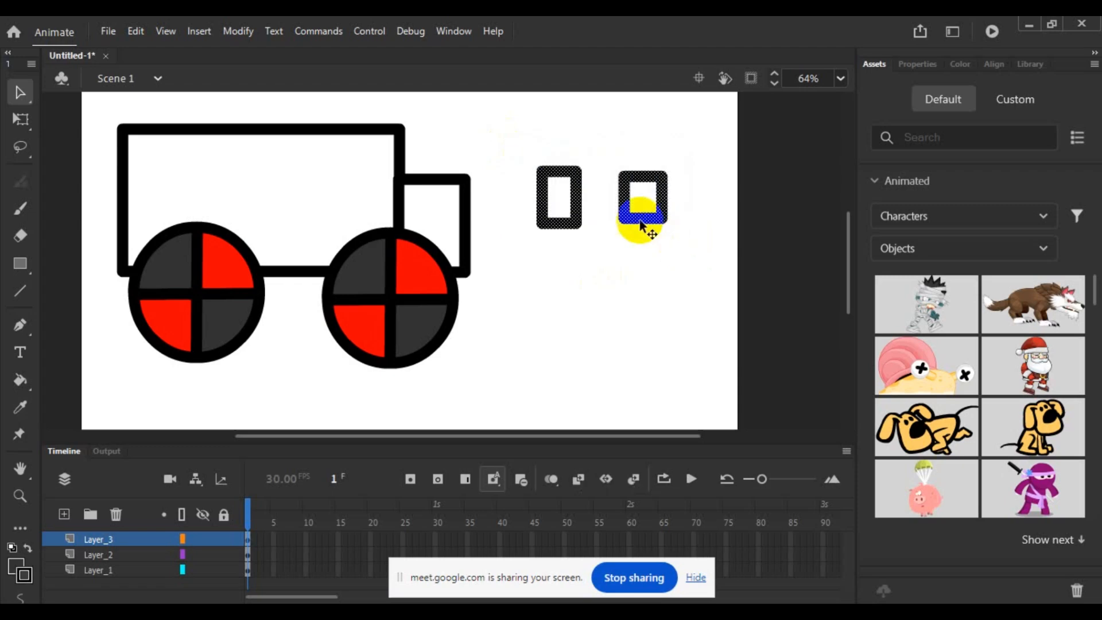
right_click(641, 222)
left_click(723, 574)
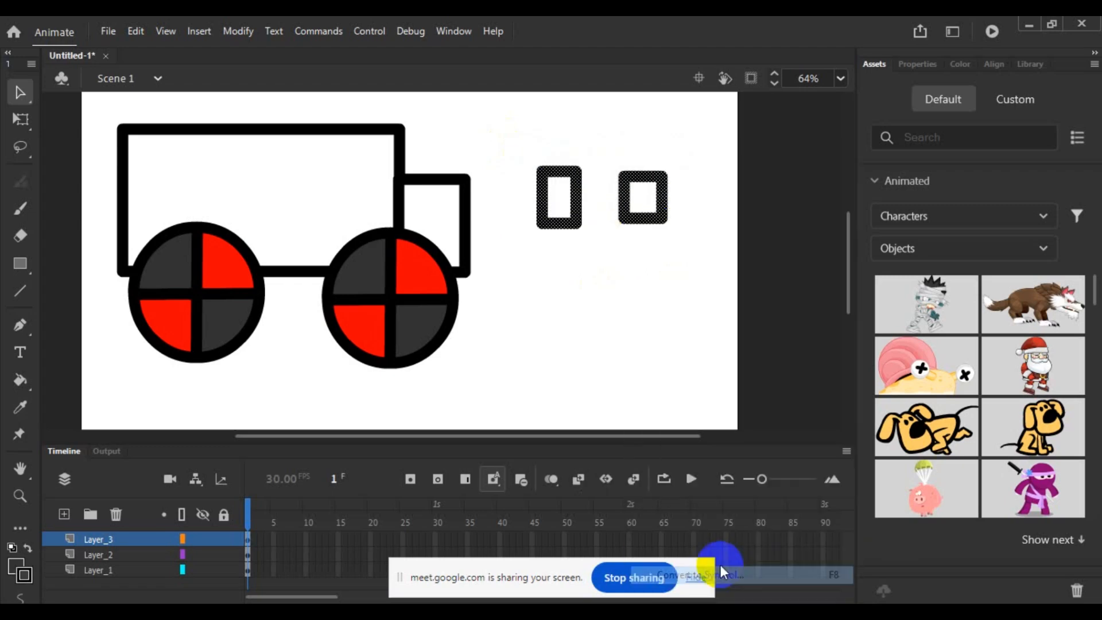
left_click(653, 143)
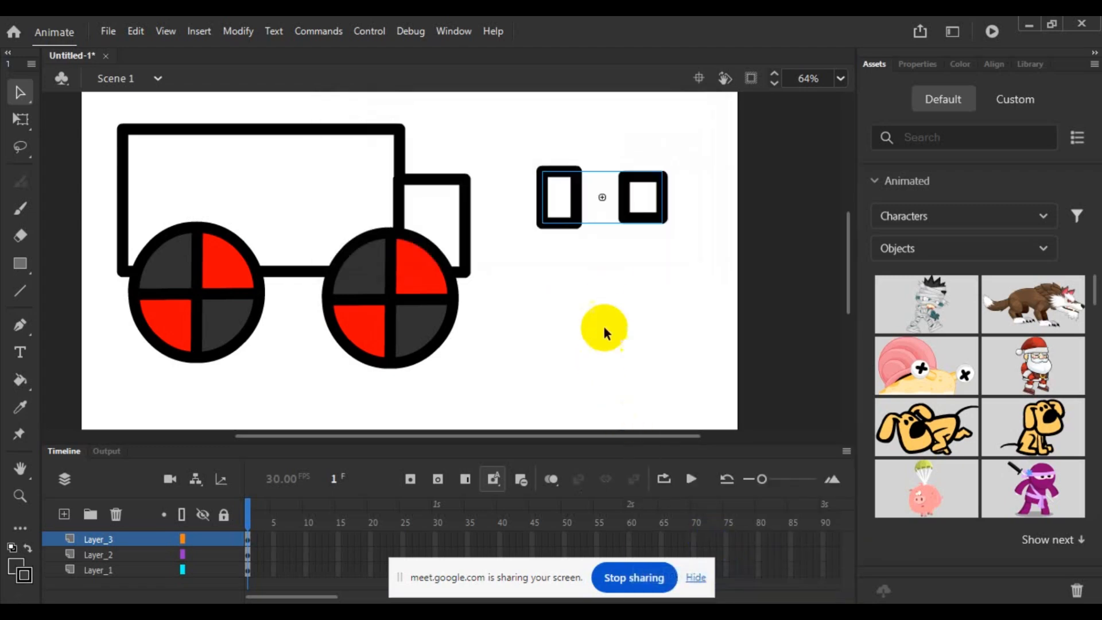
left_click(605, 328)
- Raise the front wheel level with the rear wheel and move the windows symbol slightly down and closer to the cab
left_click_drag(597, 205, 405, 177)
left_click(549, 277)
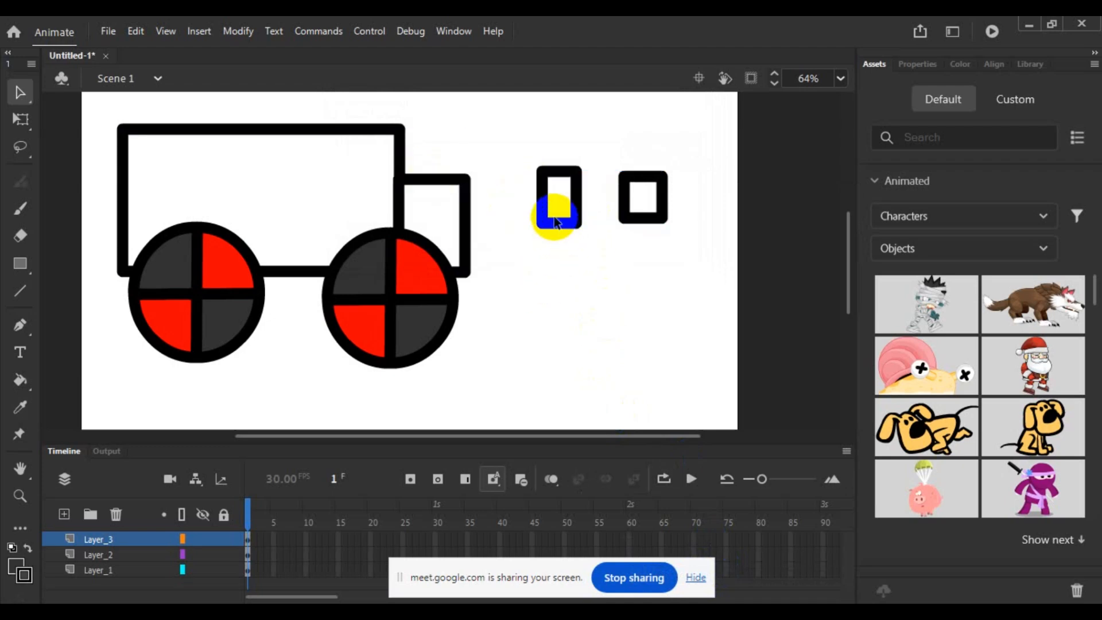
left_click_drag(430, 329, 426, 323)
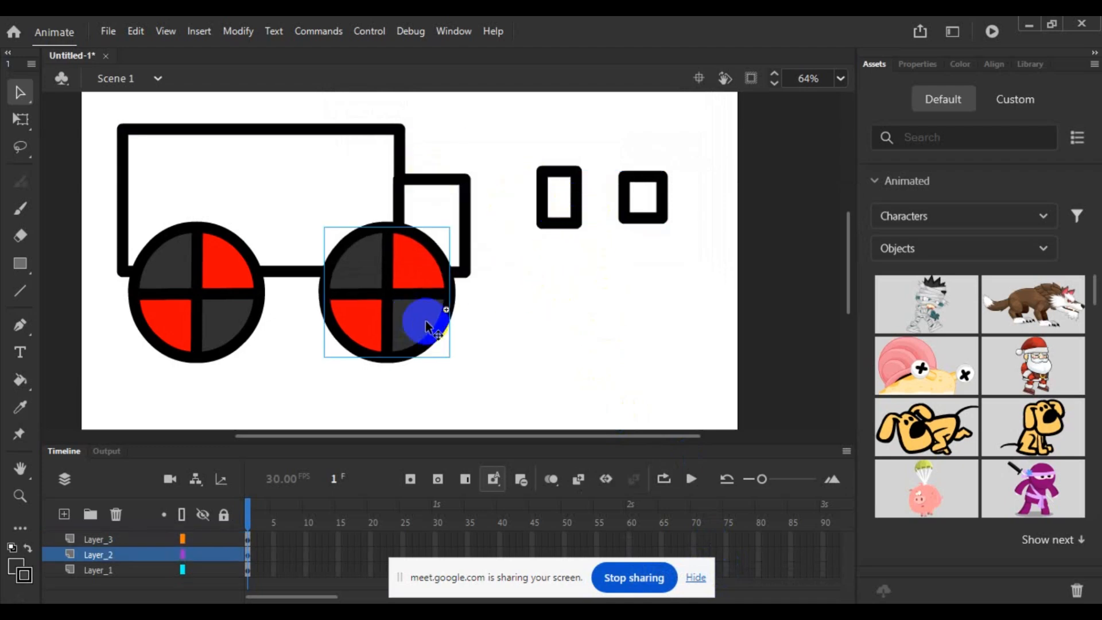
left_click(512, 325)
left_click_drag(564, 224, 531, 225)
- Open the windows symbol to examine its outlines, return to the main scene and clear the selection
double_click(532, 225)
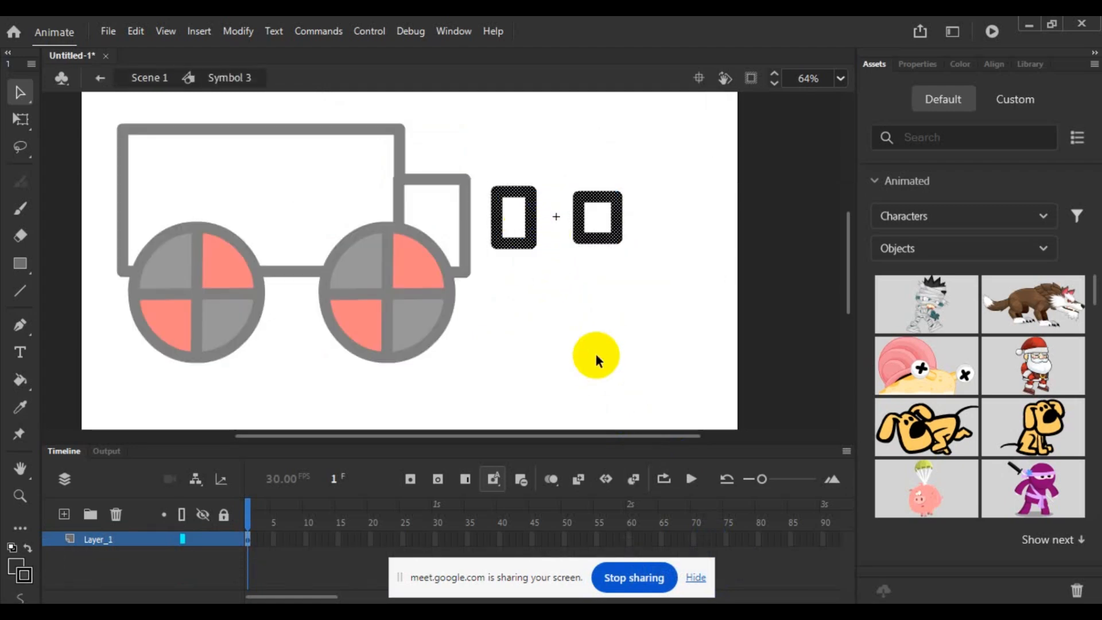
double_click(581, 303)
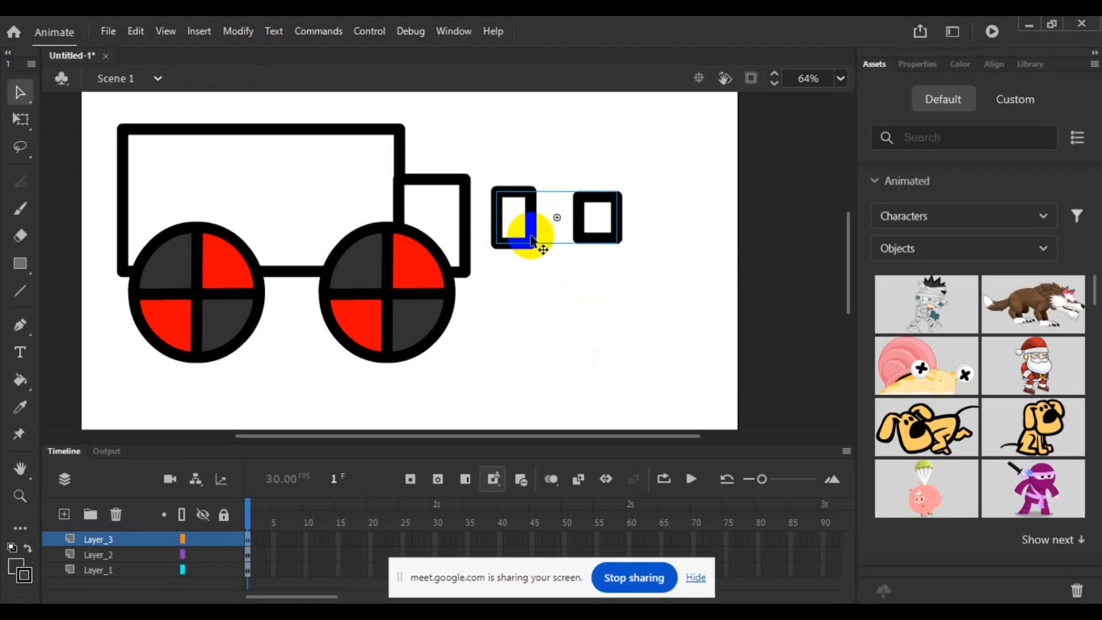
left_click(530, 311)
- Fill both window panes with red inside the windows symbol and return to the main scene
double_click(534, 226)
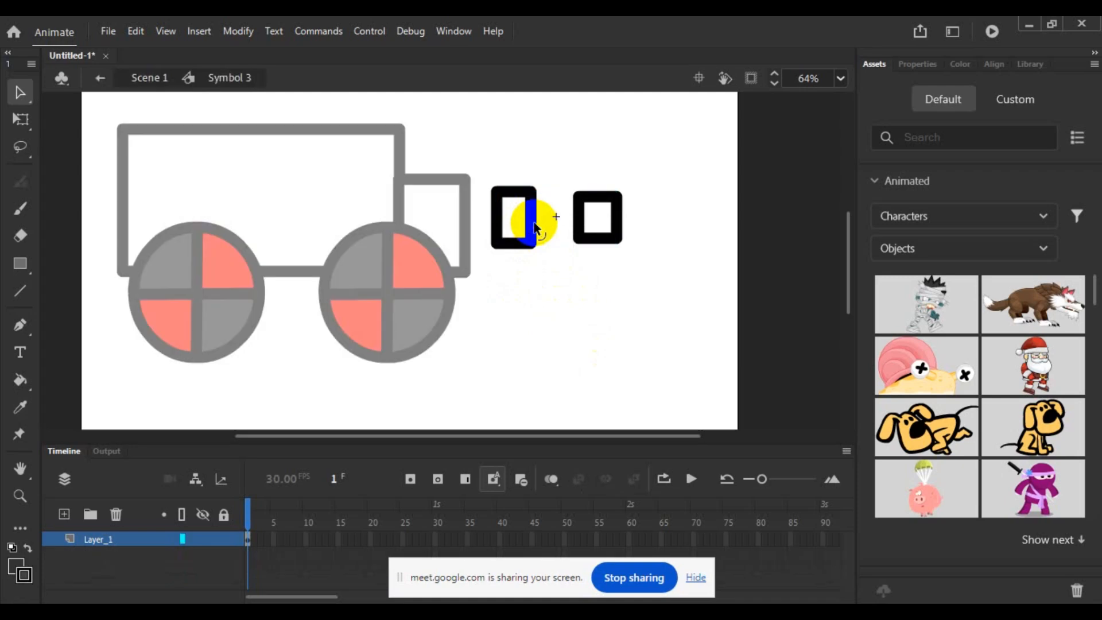
left_click(17, 563)
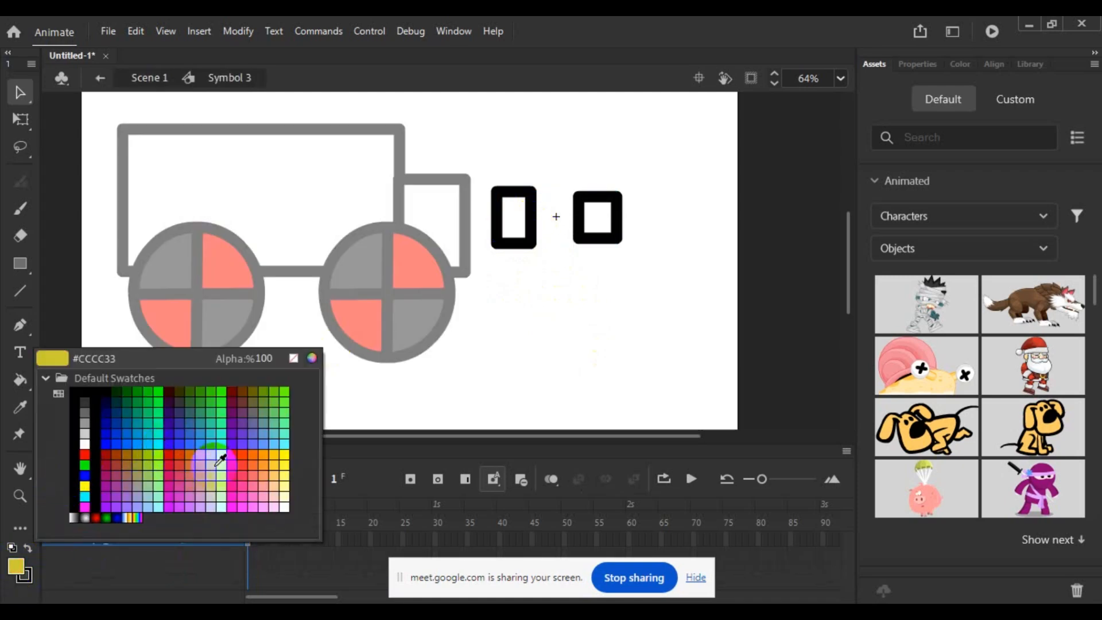
left_click(241, 461)
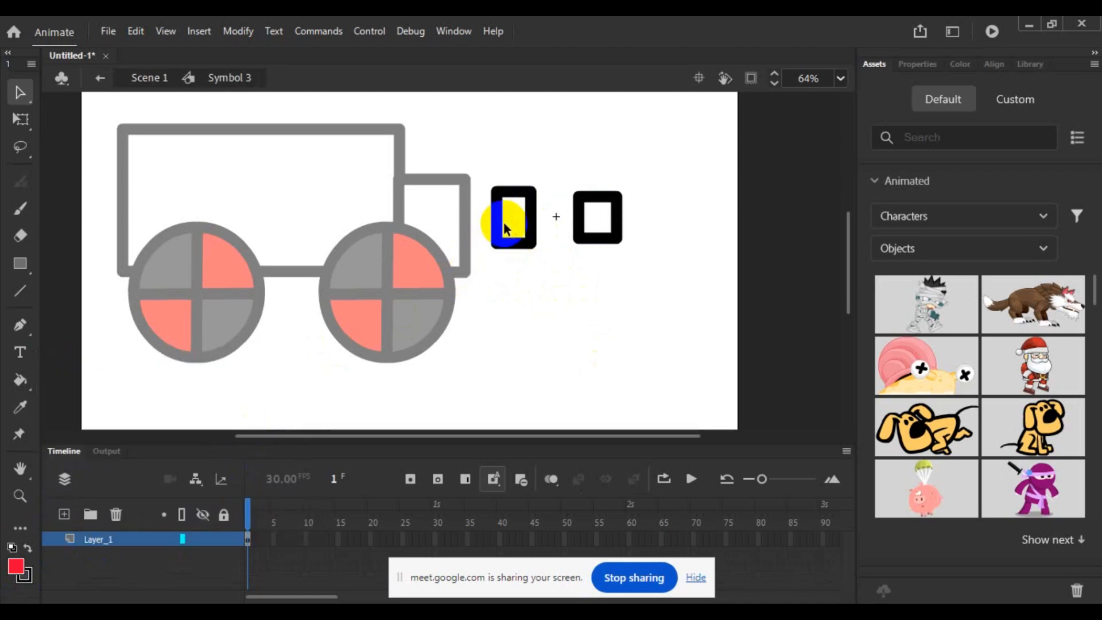
left_click(20, 379)
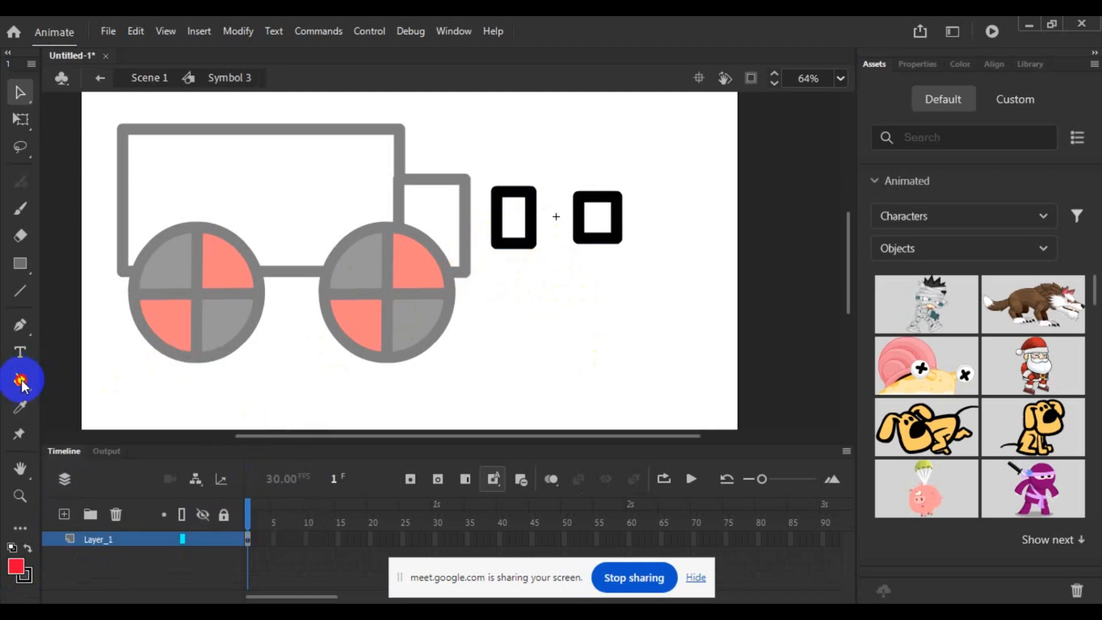
left_click(514, 218)
left_click(600, 220)
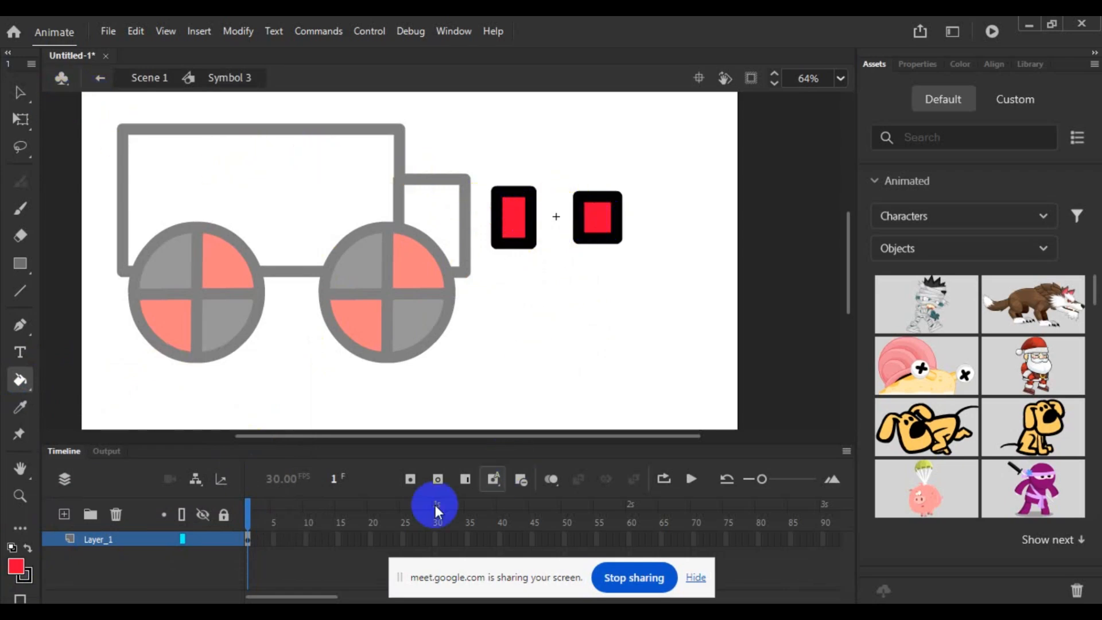
left_click(20, 92)
double_click(445, 140)
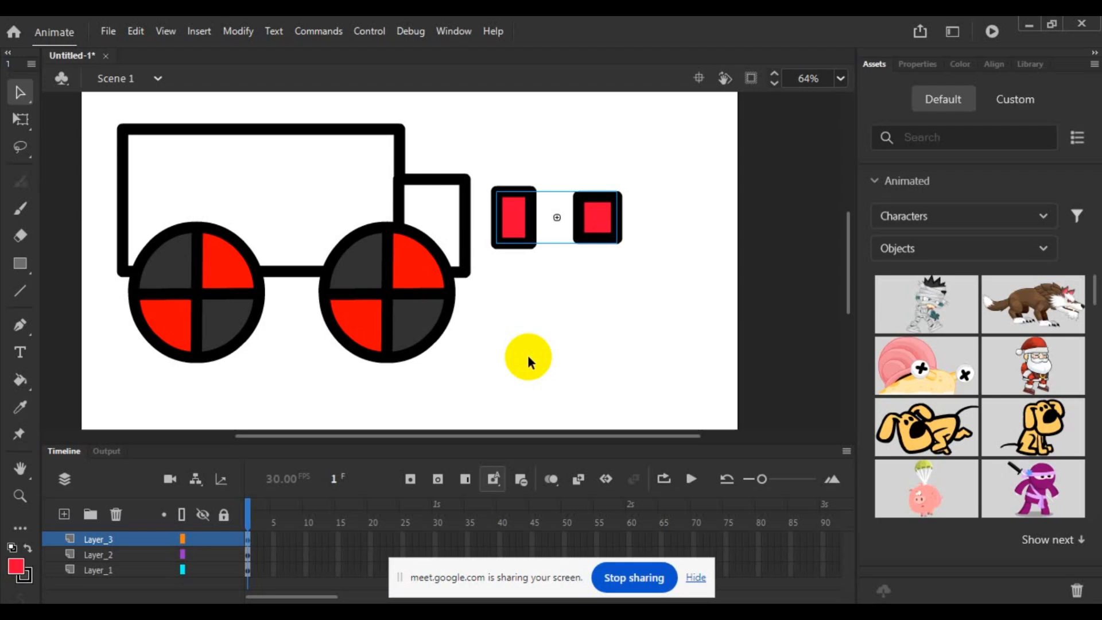
- Reopen the windows symbol to examine its separate editing stage with the Rectangle tool, and return to the main scene
left_click(575, 351)
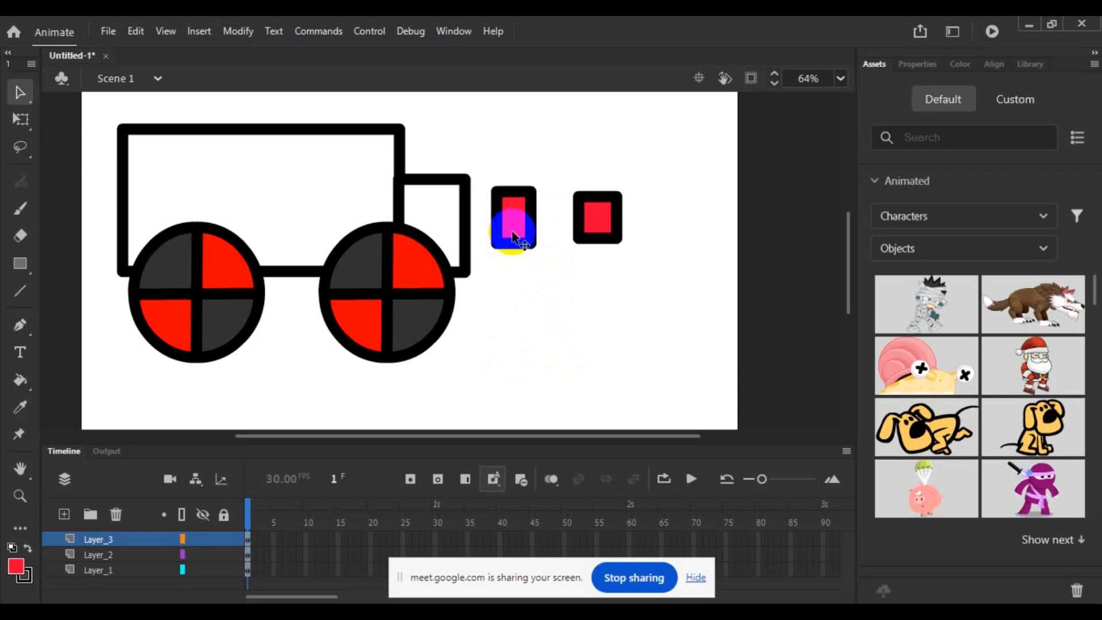
double_click(510, 242)
left_click(553, 277)
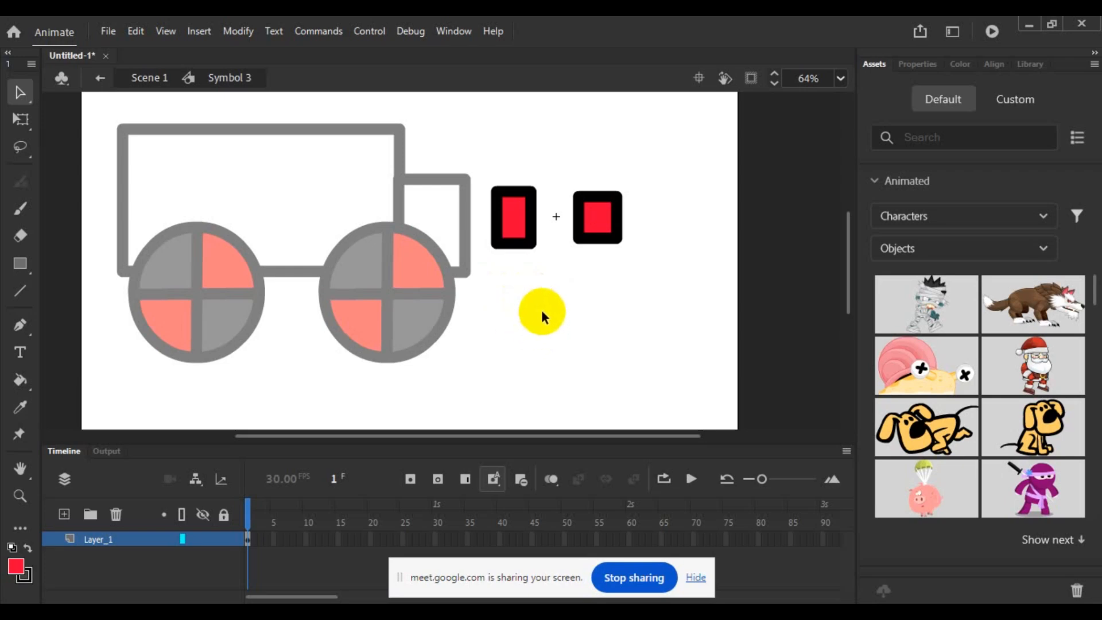
left_click(20, 263)
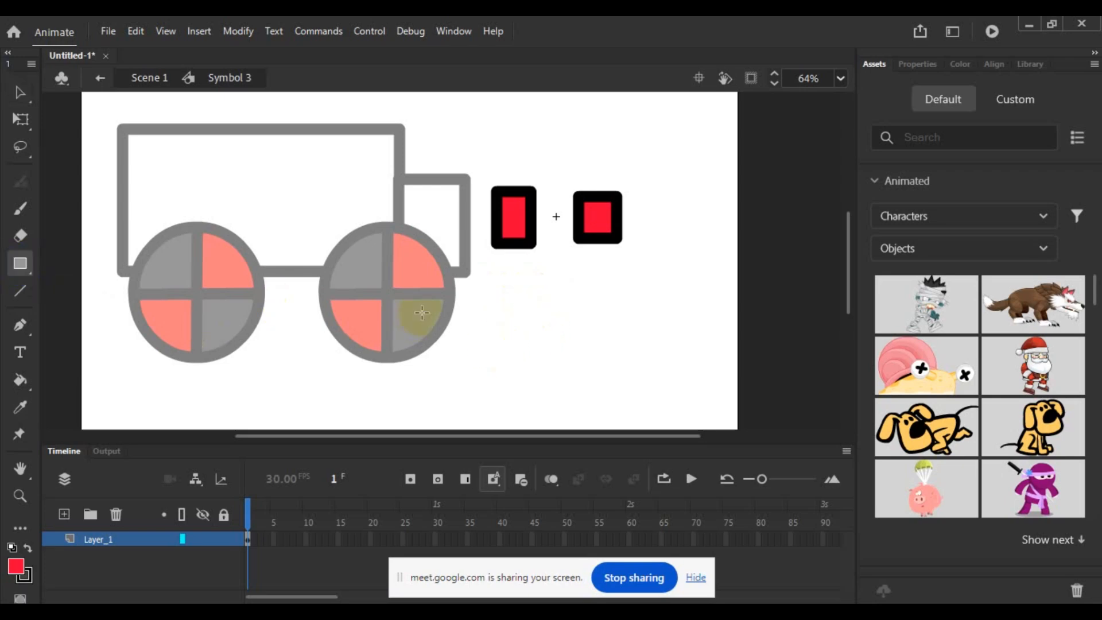
left_click(543, 293)
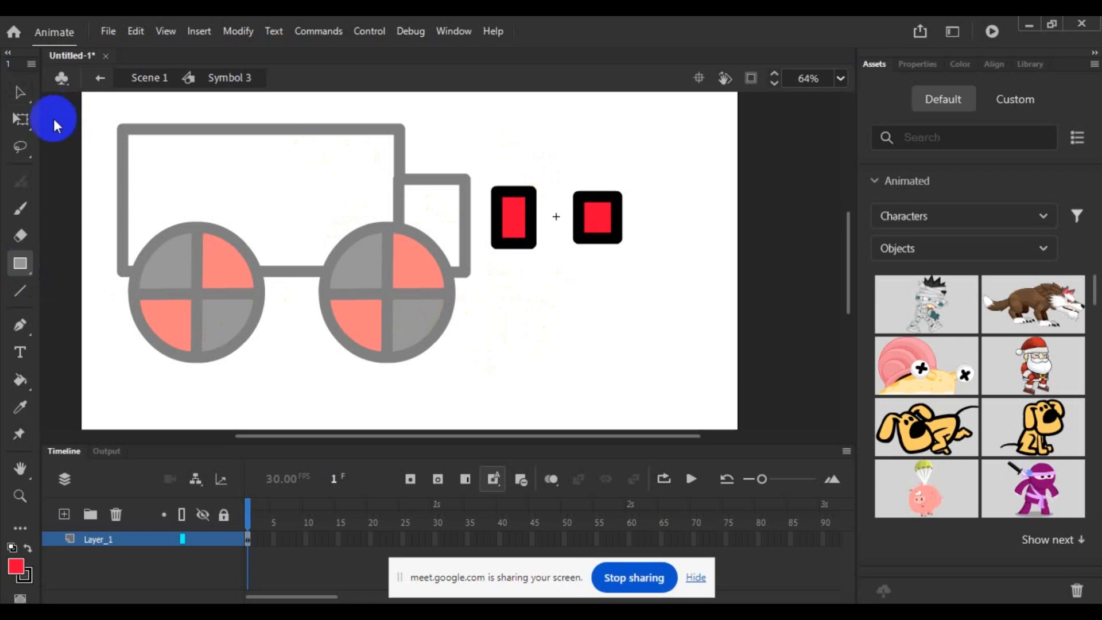
left_click(21, 91)
double_click(506, 165)
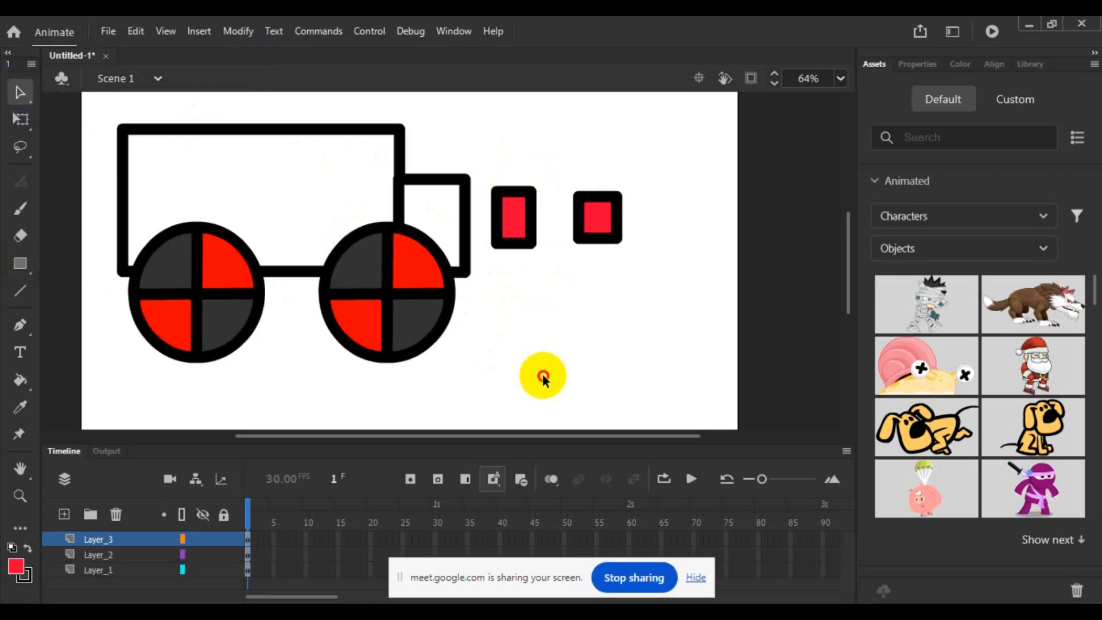
- Draw a red rectangle with a black outline below the windows on Layer_3 and select its fill and outline
left_click(20, 263)
left_click_drag(495, 304, 617, 377)
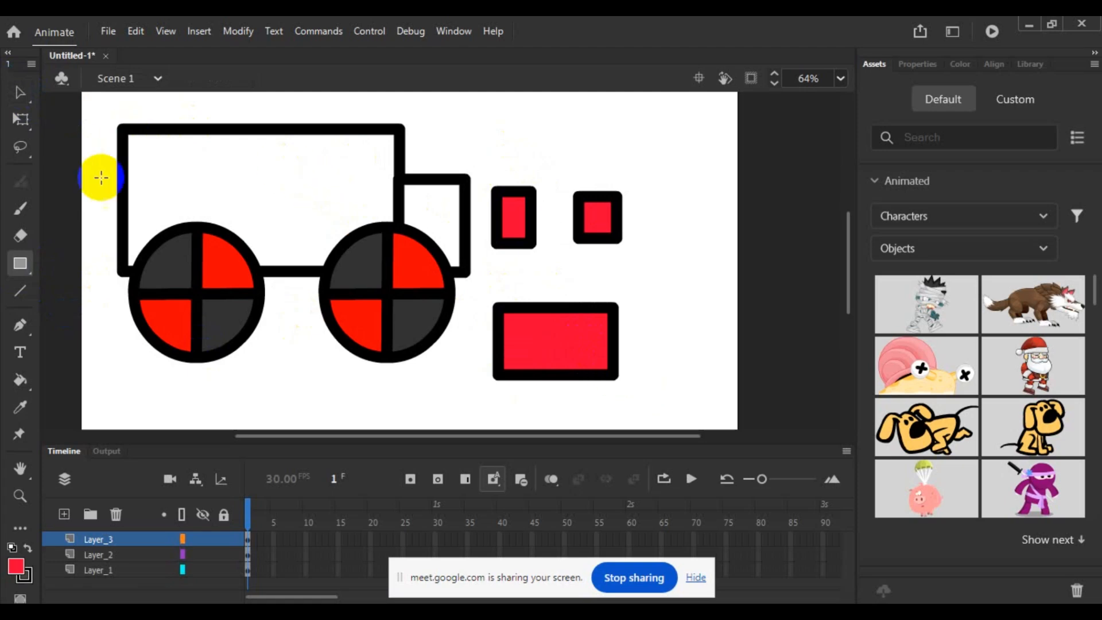
left_click(23, 95)
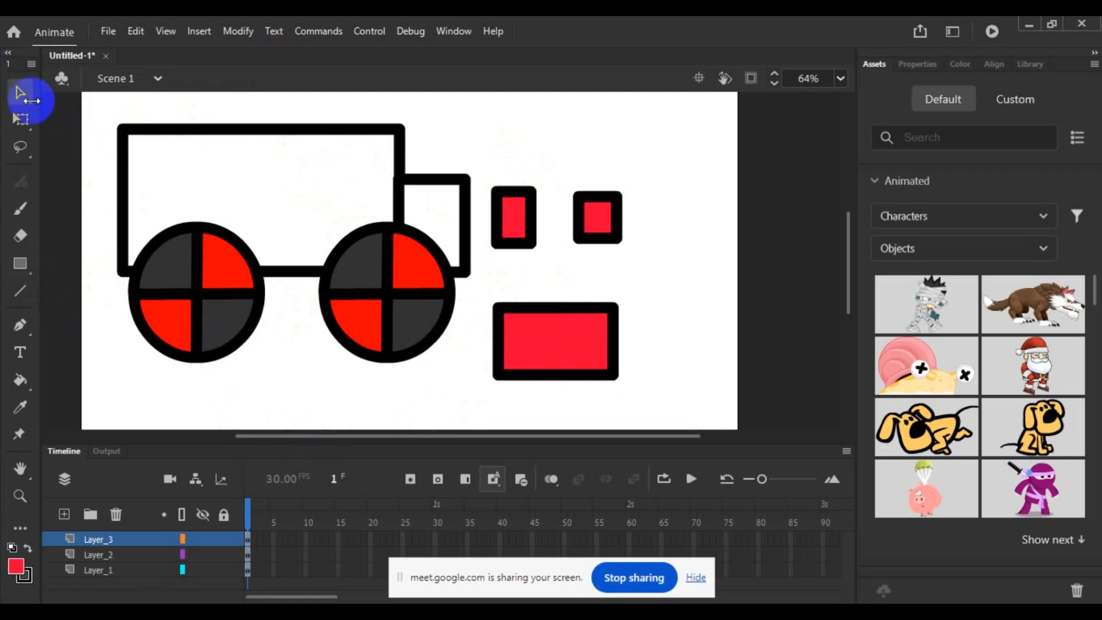
left_click(529, 348)
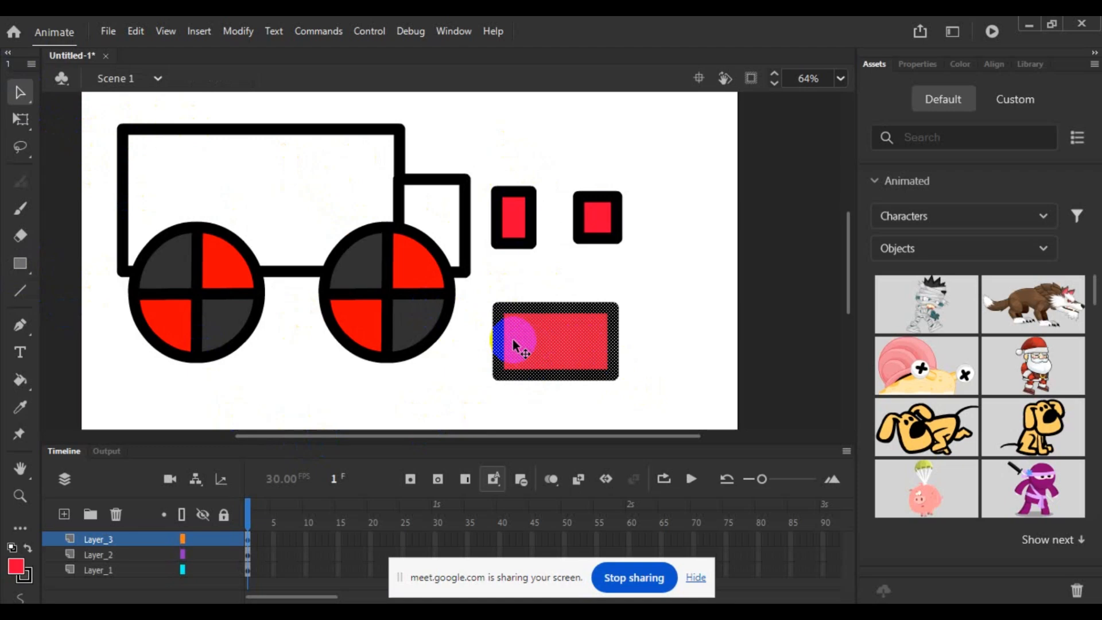
- Group the red rectangle's fill and black outline below the windows into one object
key("ctrl+g")
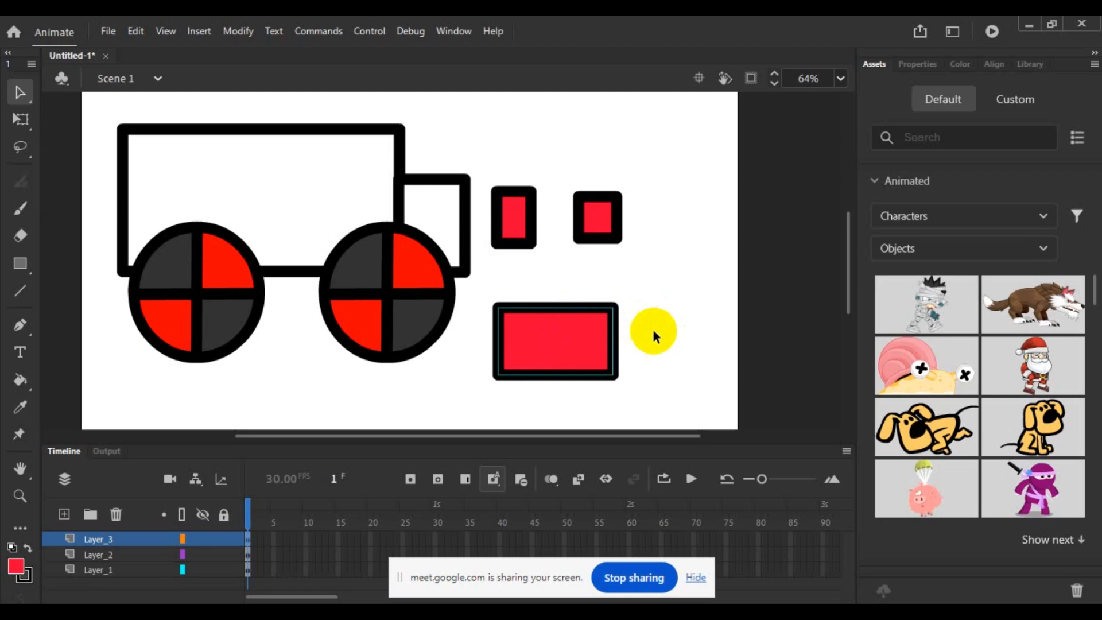
double_click(605, 346)
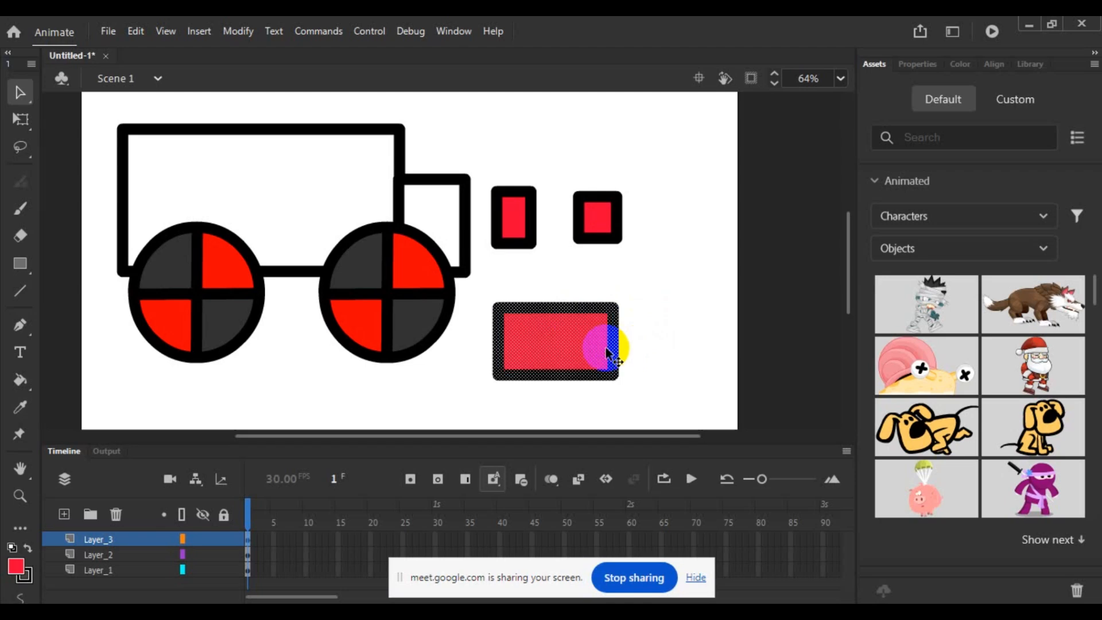
left_click(682, 353)
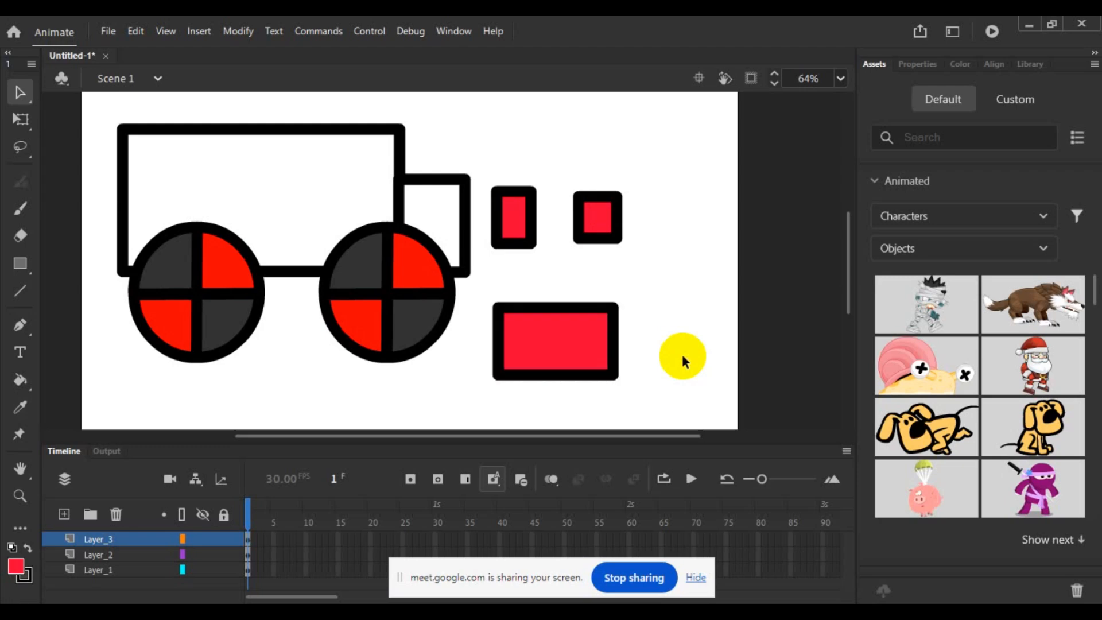
double_click(567, 325)
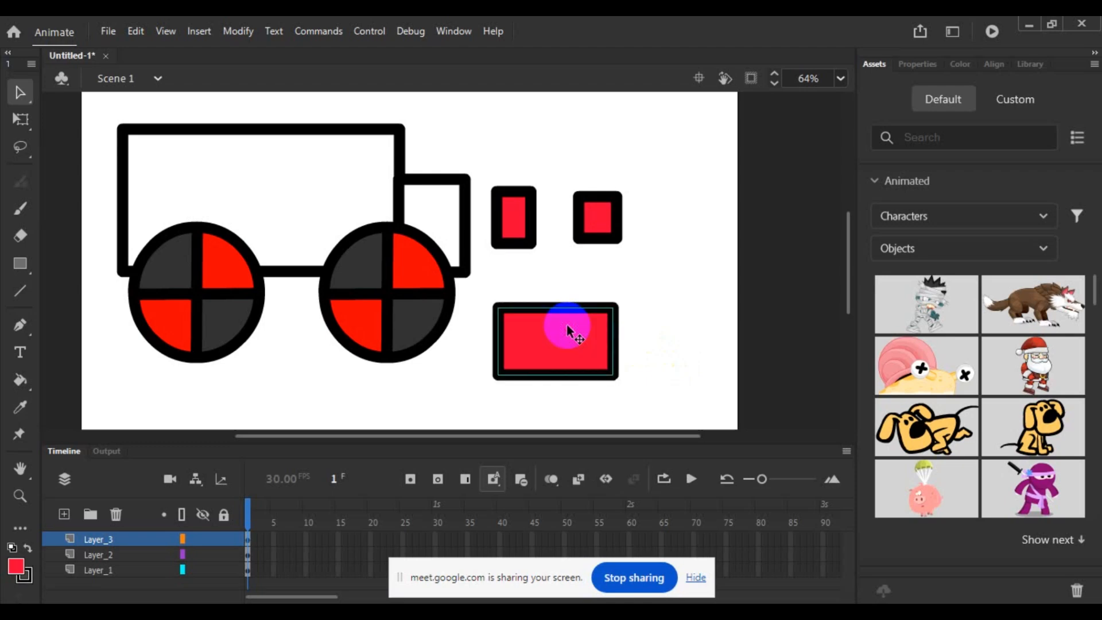
- Select the grouped rectangle and the front wheel symbol in turn to compare their selection outlines
left_click(684, 348)
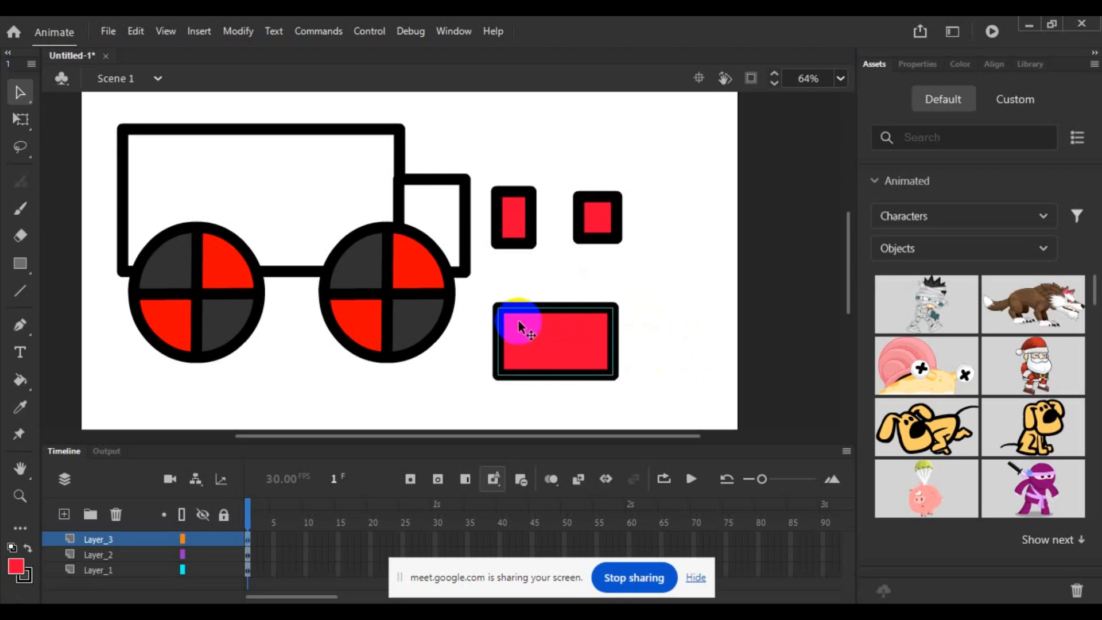
left_click(503, 332)
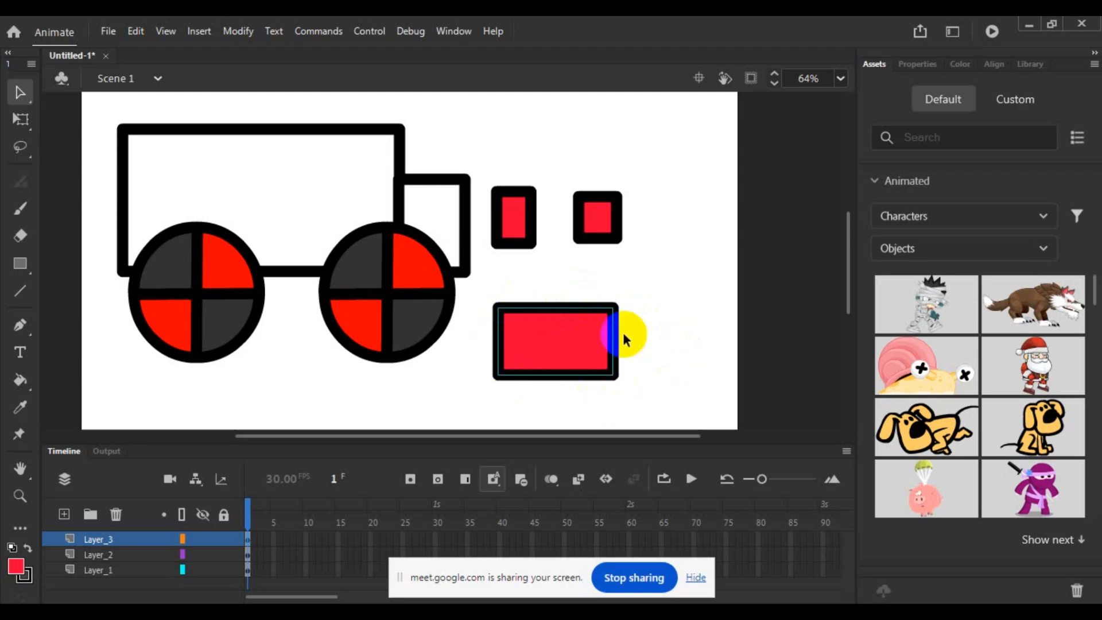
left_click(372, 313)
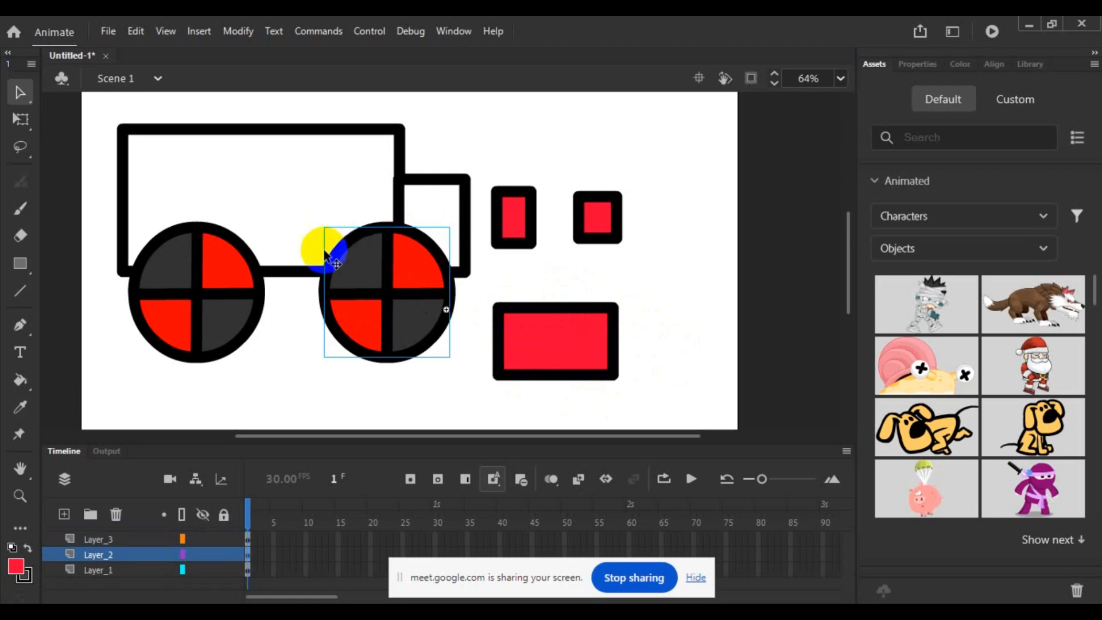
left_click(579, 352)
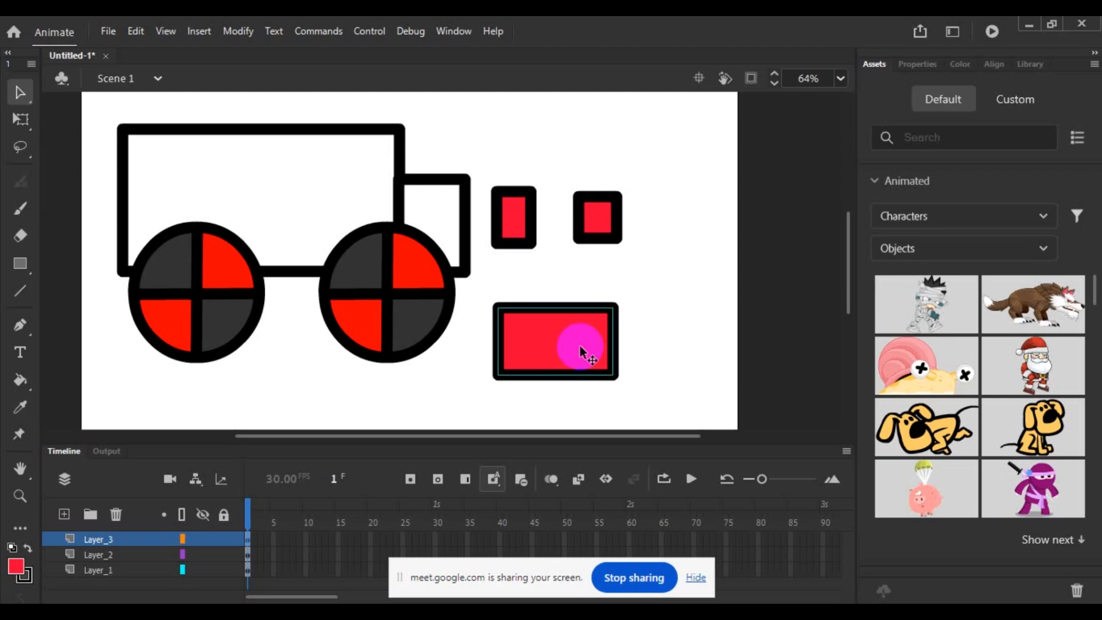
- Open the rectangle group for editing and recolor its fill lime green
double_click(579, 346)
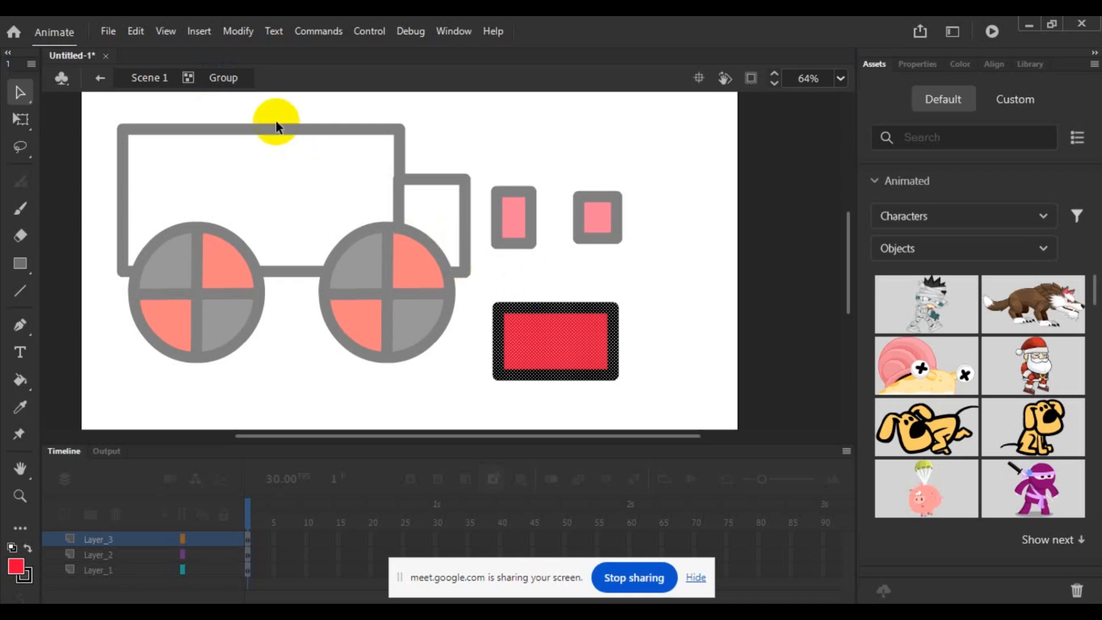
left_click(537, 337)
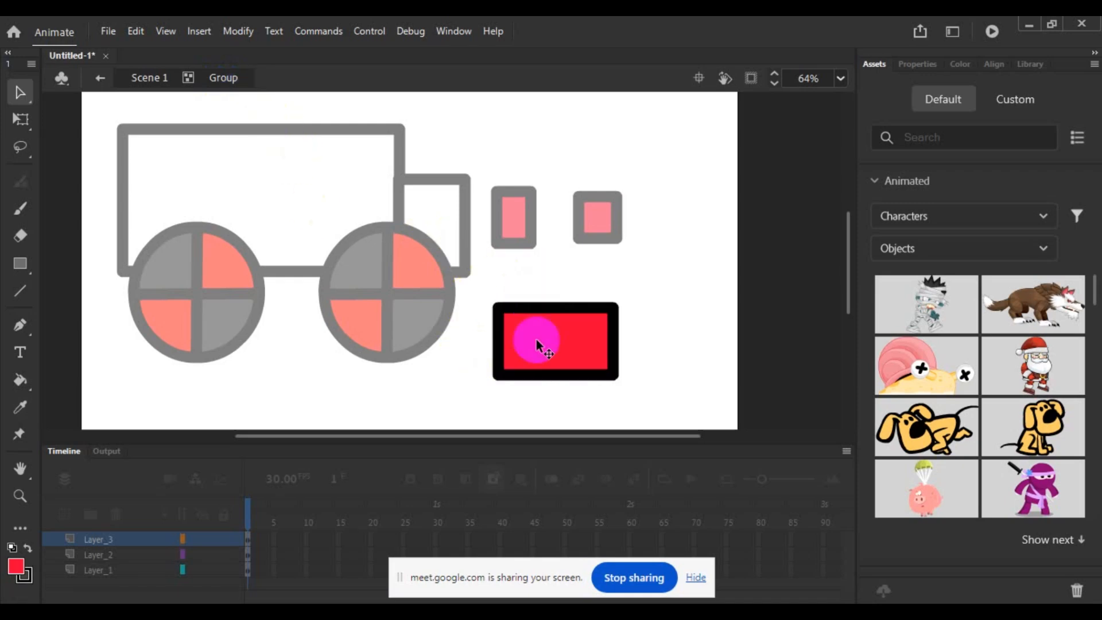
left_click(16, 567)
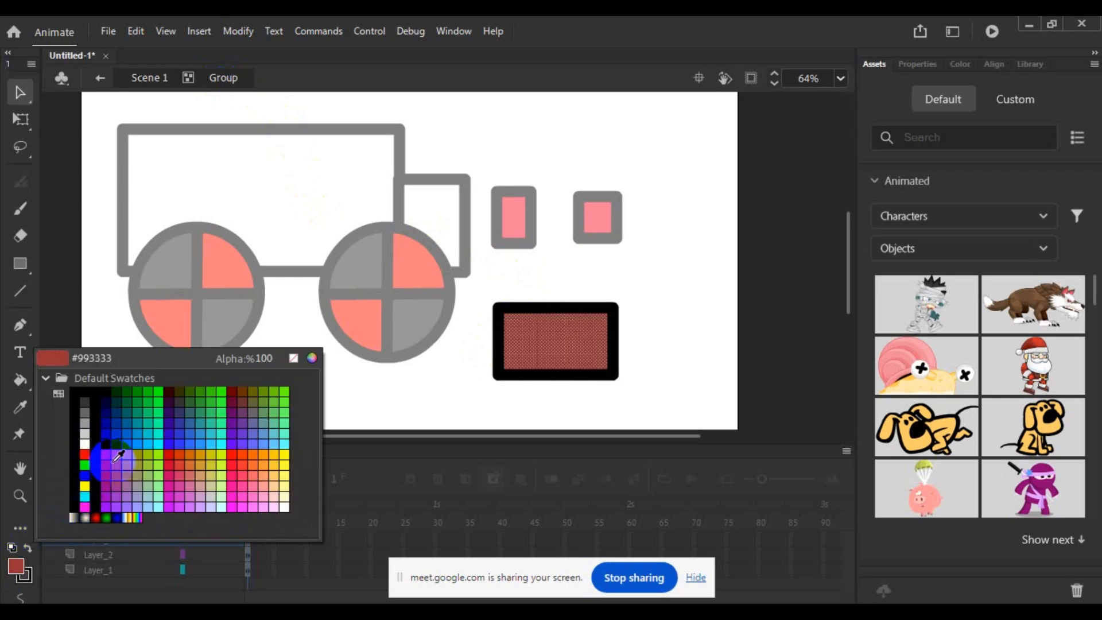
left_click(162, 456)
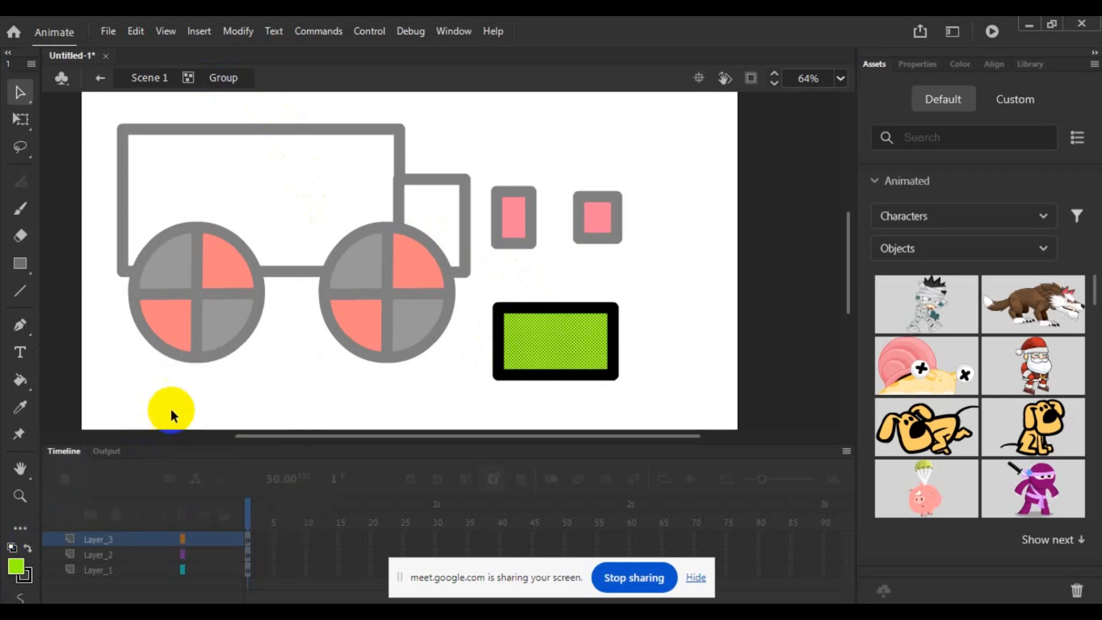
left_click(170, 408)
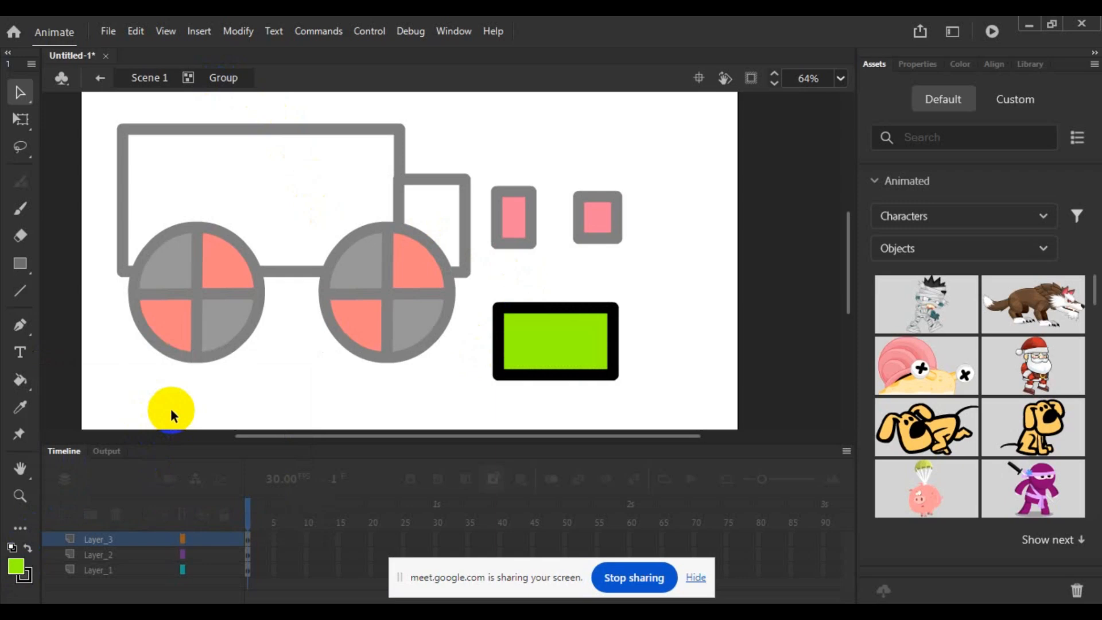
- Try to pull out the green rectangle's lower-left corner with the Selection and Free Transform tools
left_click(496, 379)
left_click(473, 394)
left_click(20, 119)
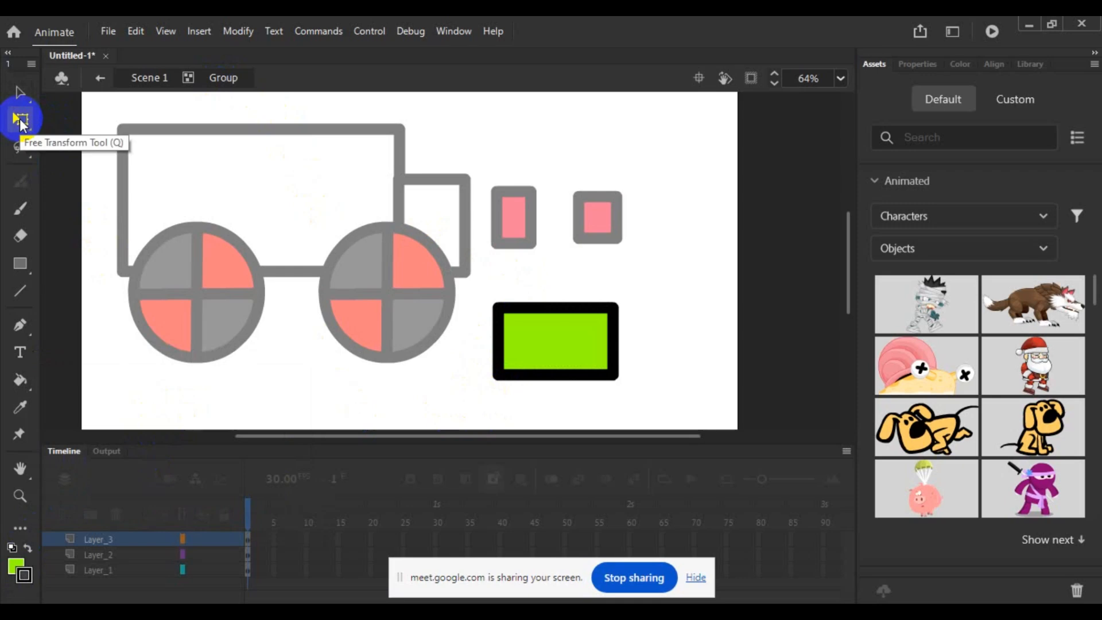
left_click(20, 120)
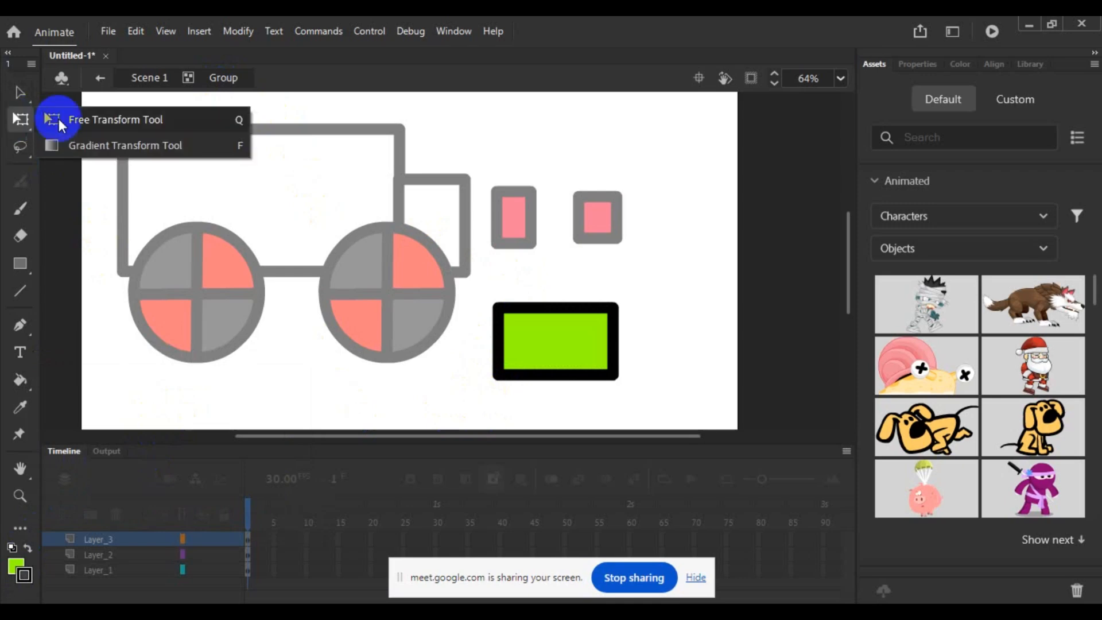
left_click(60, 120)
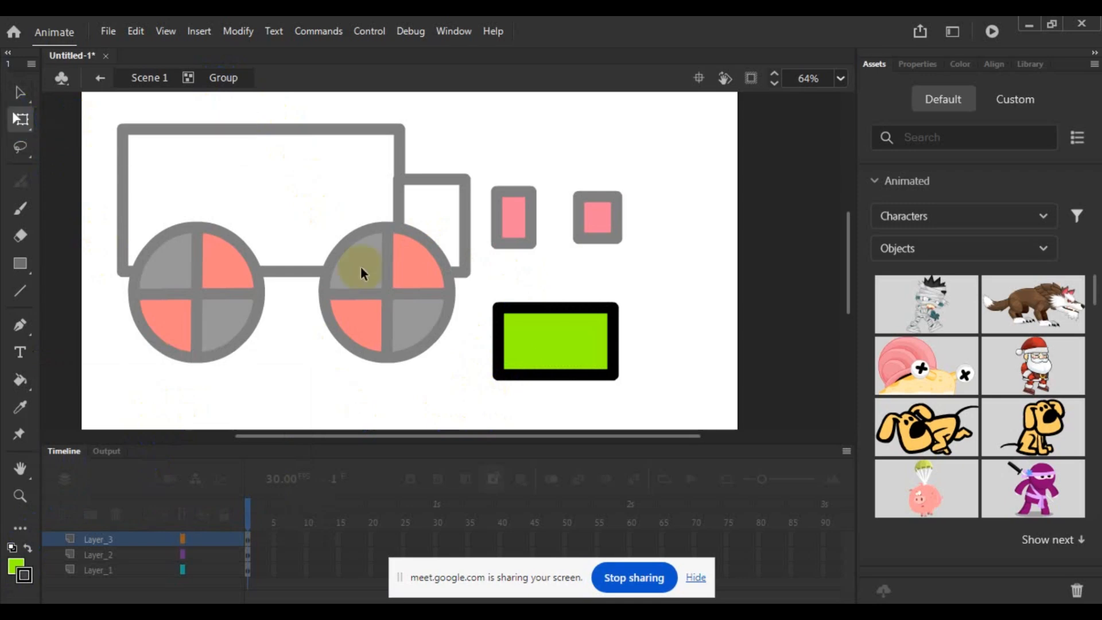
left_click(496, 372)
left_click(424, 401)
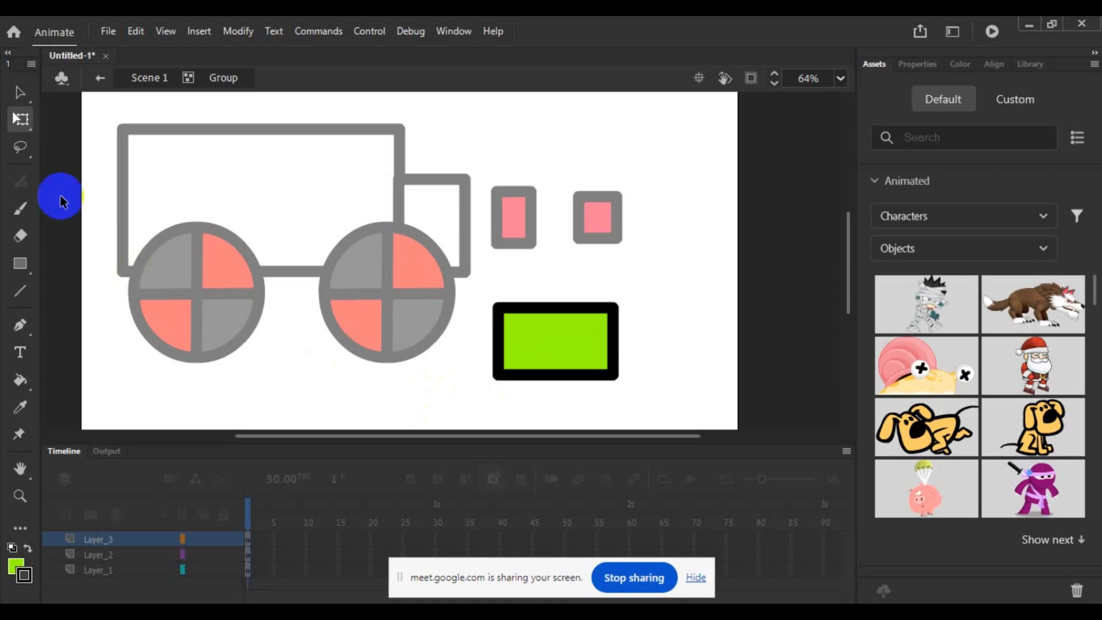
- Move the green rectangle's four corner anchor points outward with the Subselection tool to form a slanted quadrilateral
left_click(19, 94)
left_click_drag(19, 97, 71, 115)
left_click(499, 373)
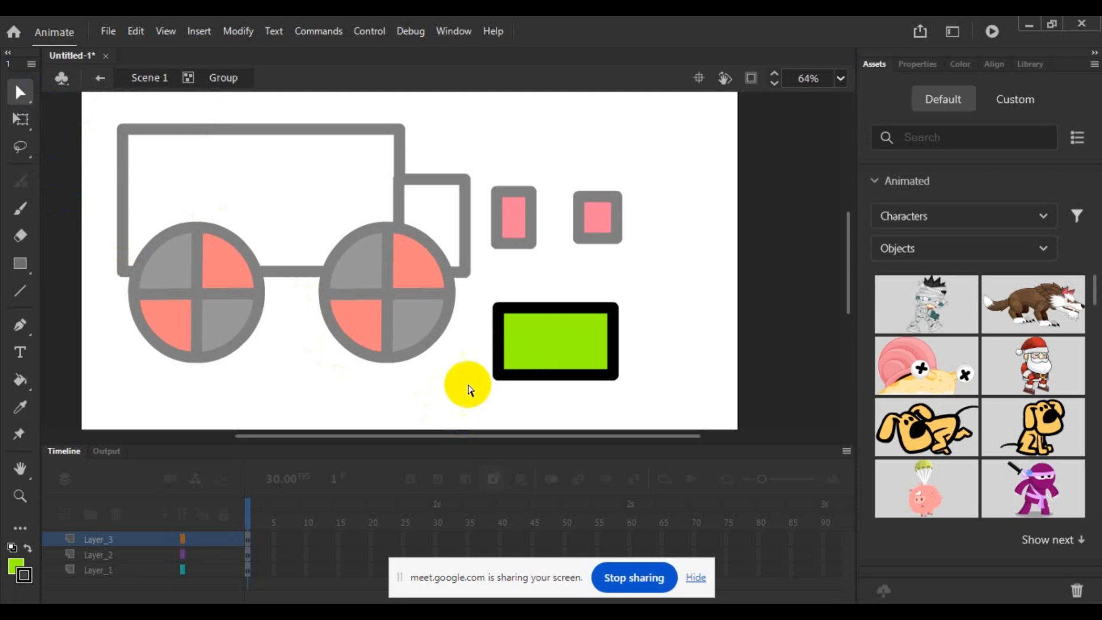
left_click(502, 372)
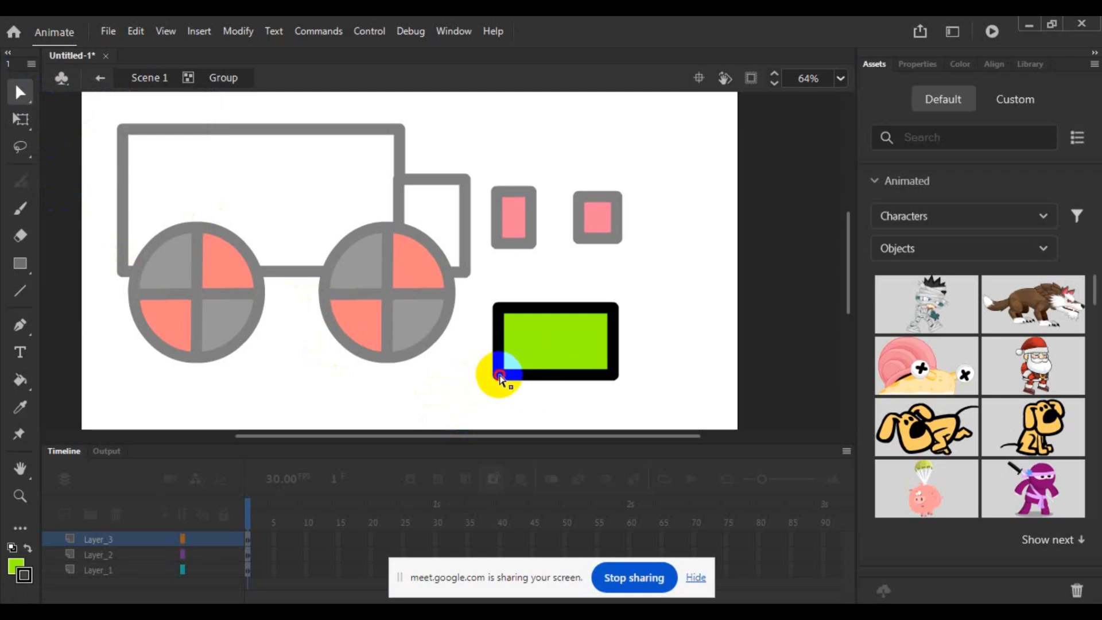
left_click(500, 375)
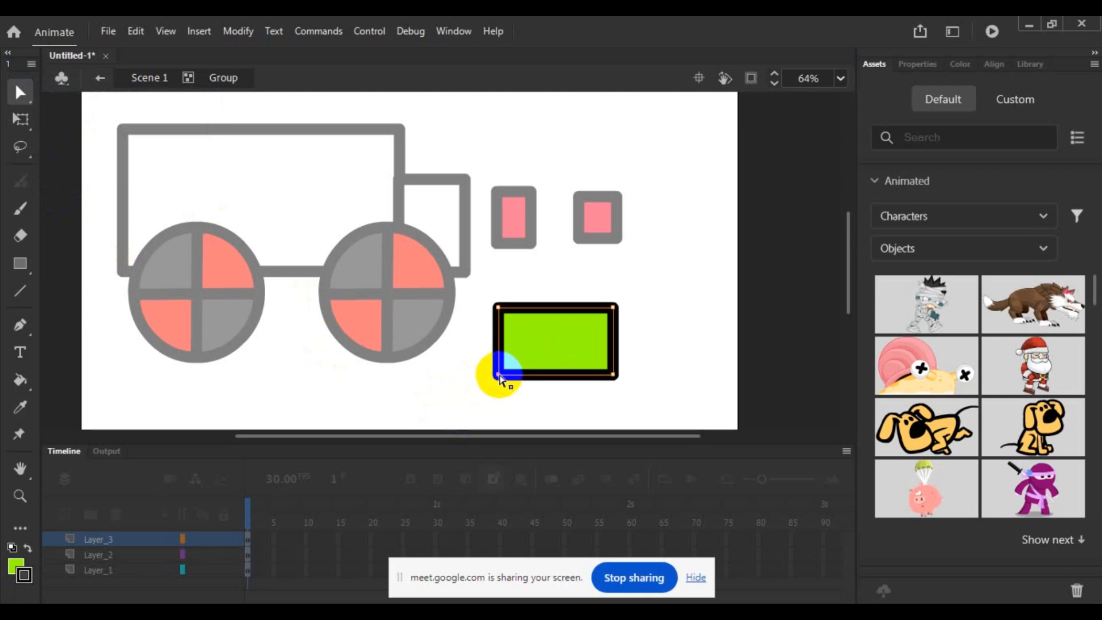
left_click_drag(499, 376, 444, 397)
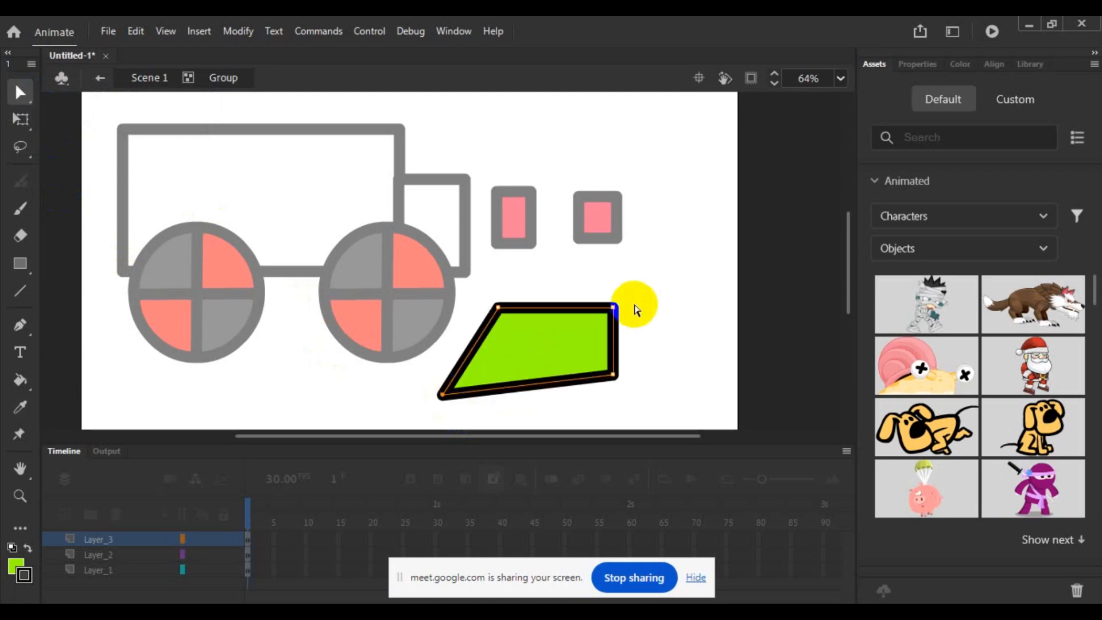
left_click_drag(614, 307, 711, 257)
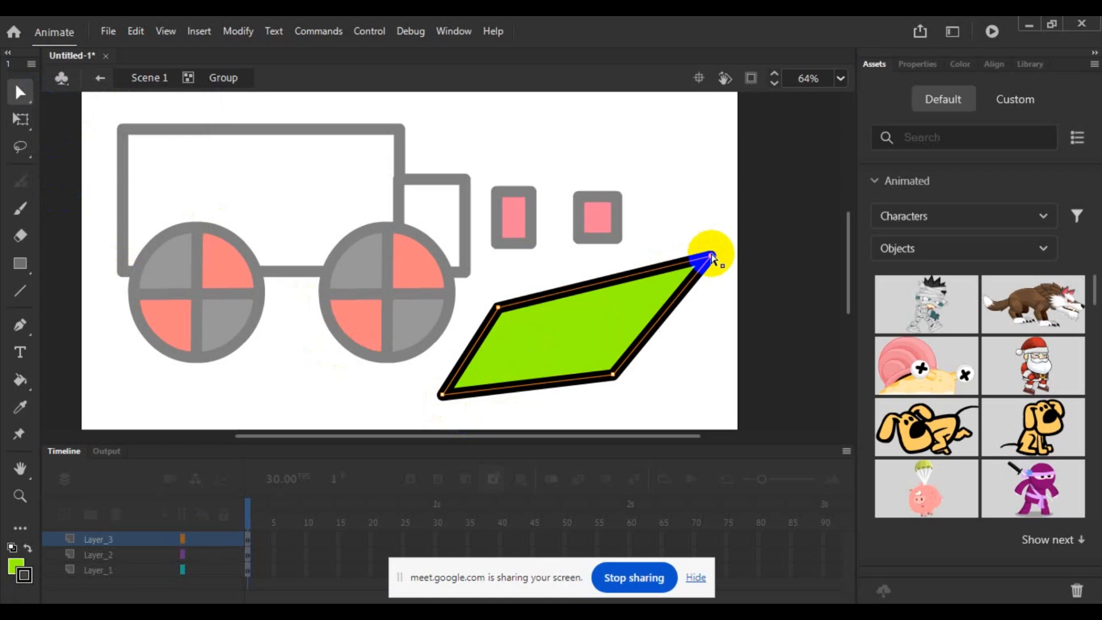
left_click_drag(498, 307, 479, 280)
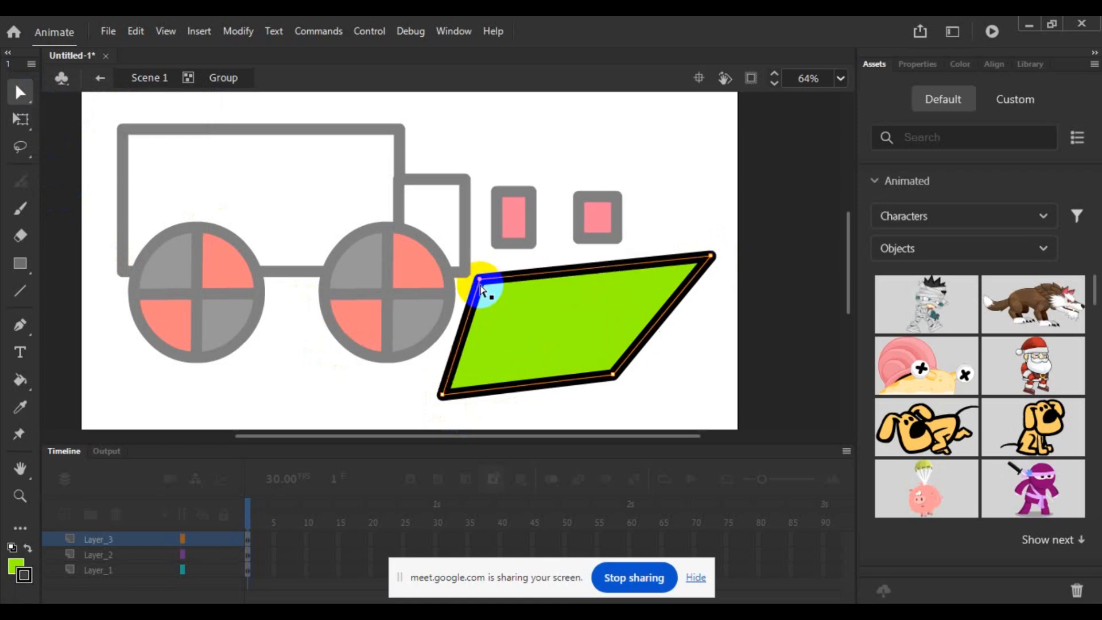
left_click_drag(613, 375, 654, 386)
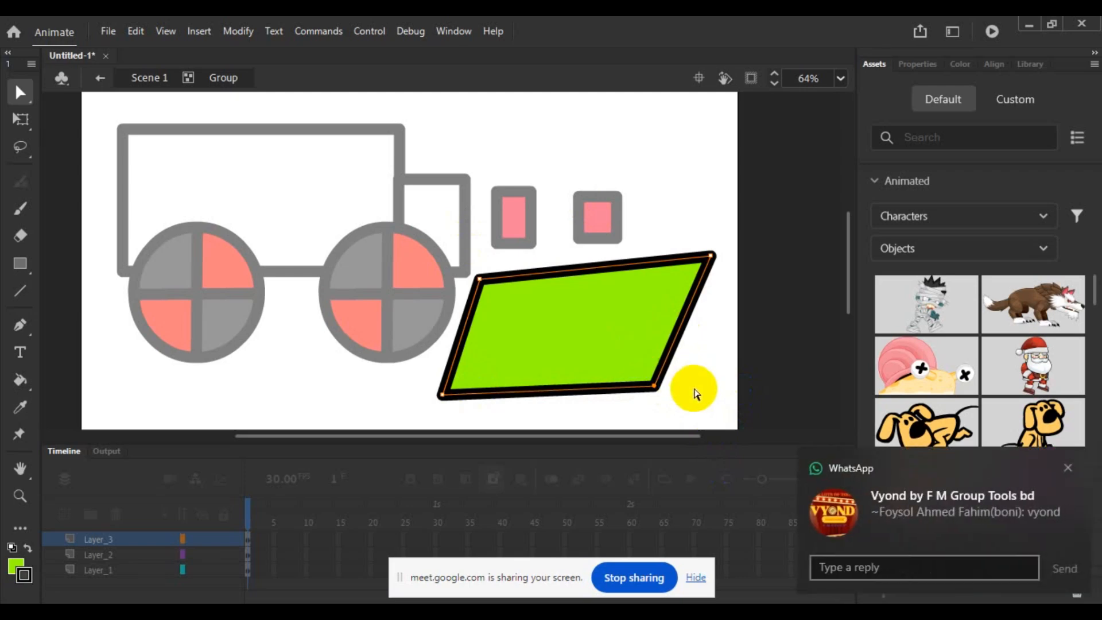
left_click(696, 394)
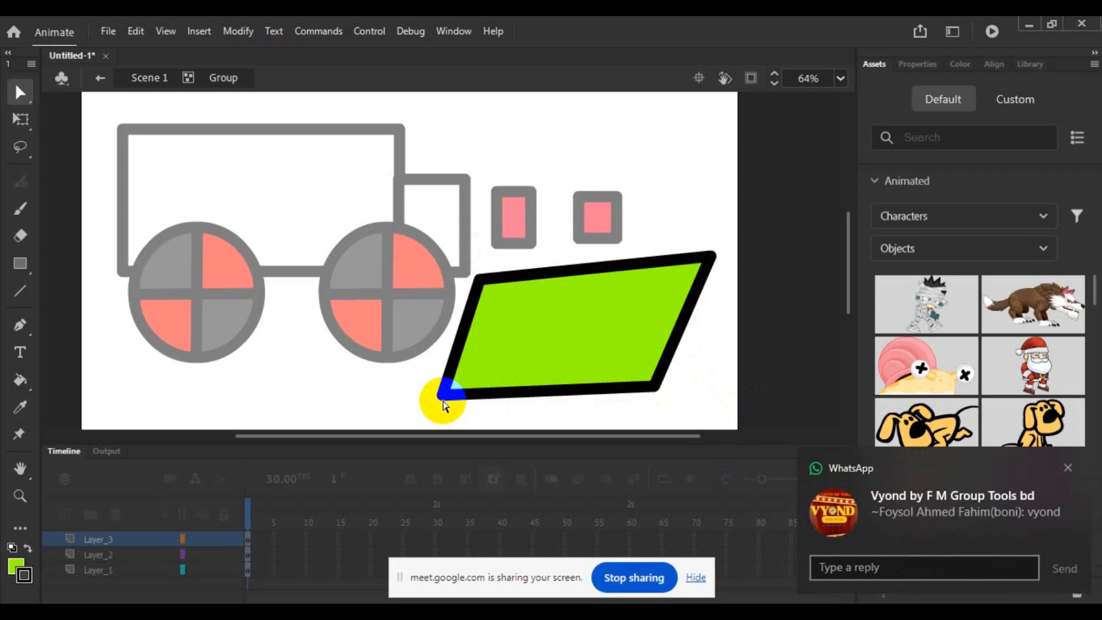
- Undo all the corner moves on the green shape and clear the selection
key("ctrl+z")
key("ctrl+z")
key("ctrl+z")
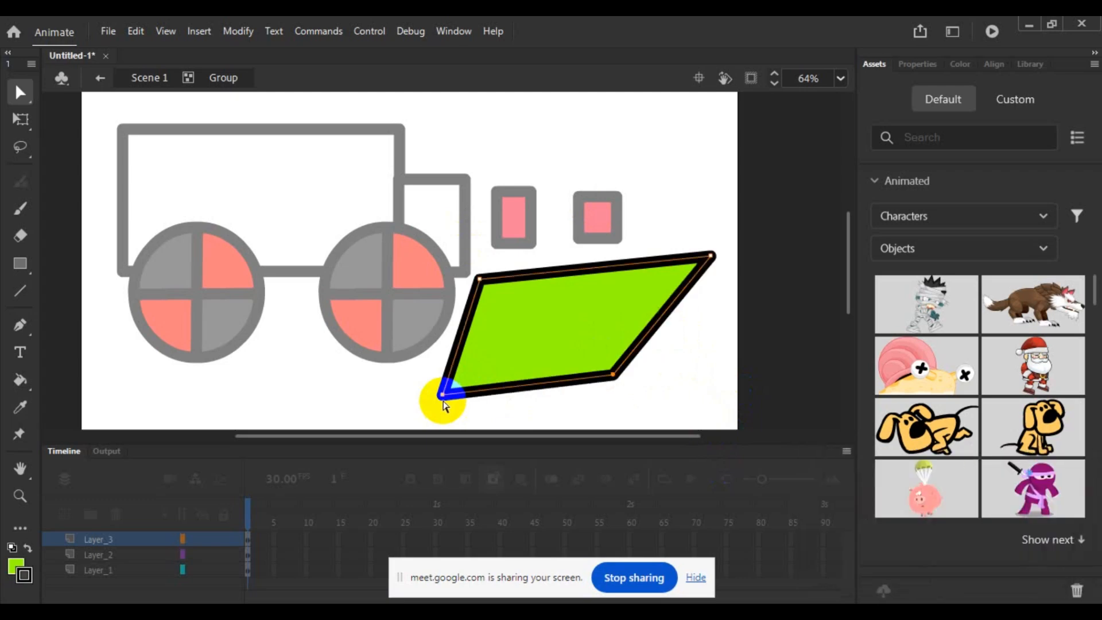
key("ctrl+z")
key("ctrl+z")
key("ctrl+z")
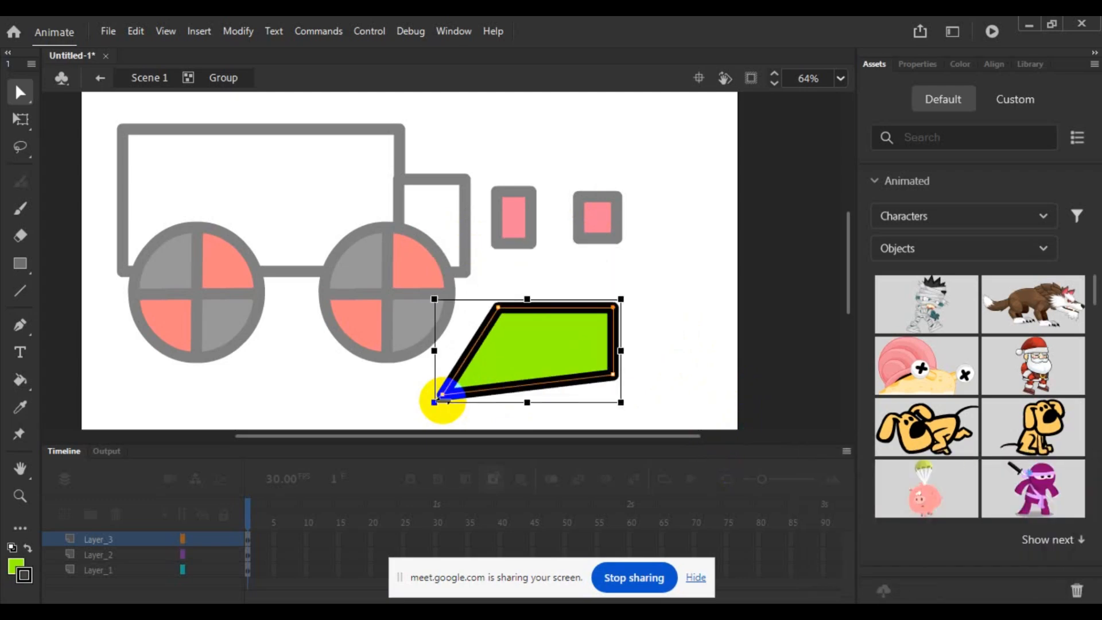
left_click(658, 295)
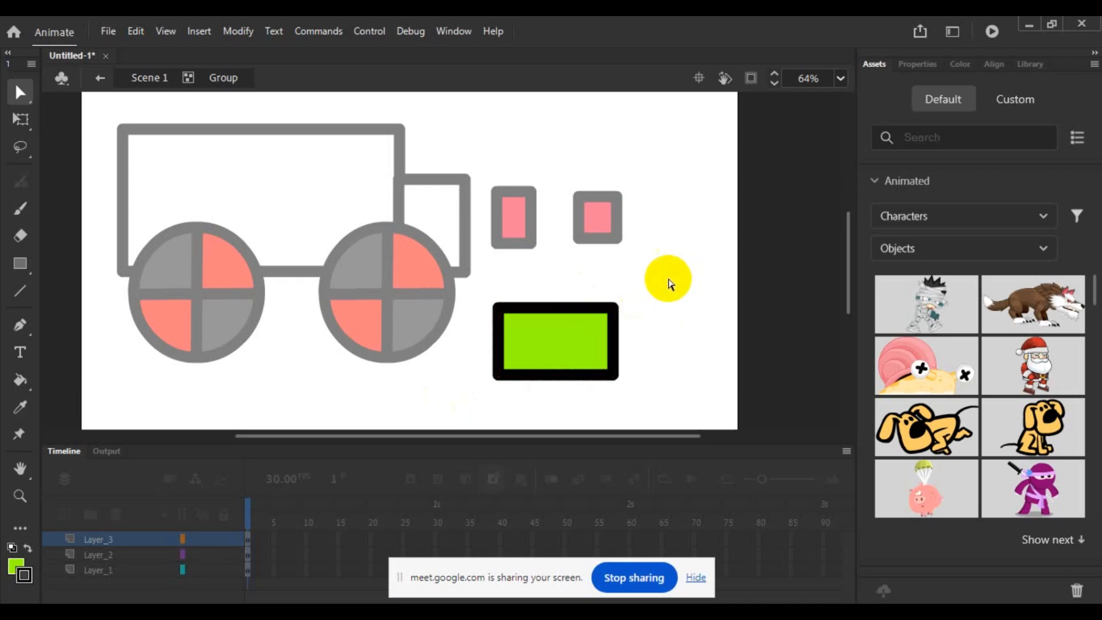
- Exit the rectangle group and return to Scene 1
left_click(17, 95)
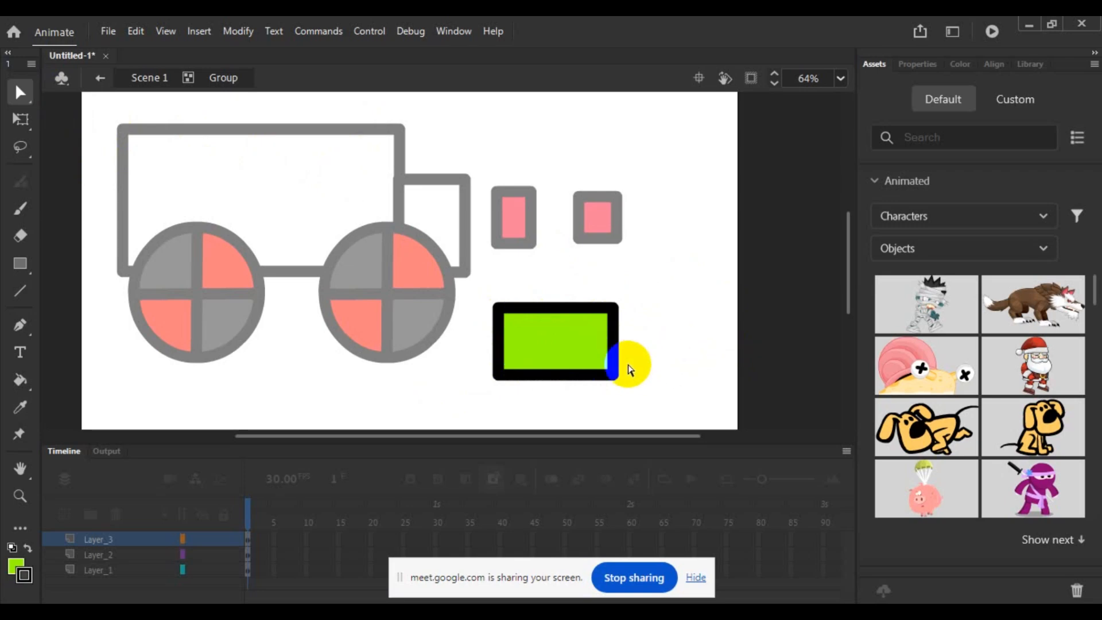
left_click(167, 78)
left_click(158, 78)
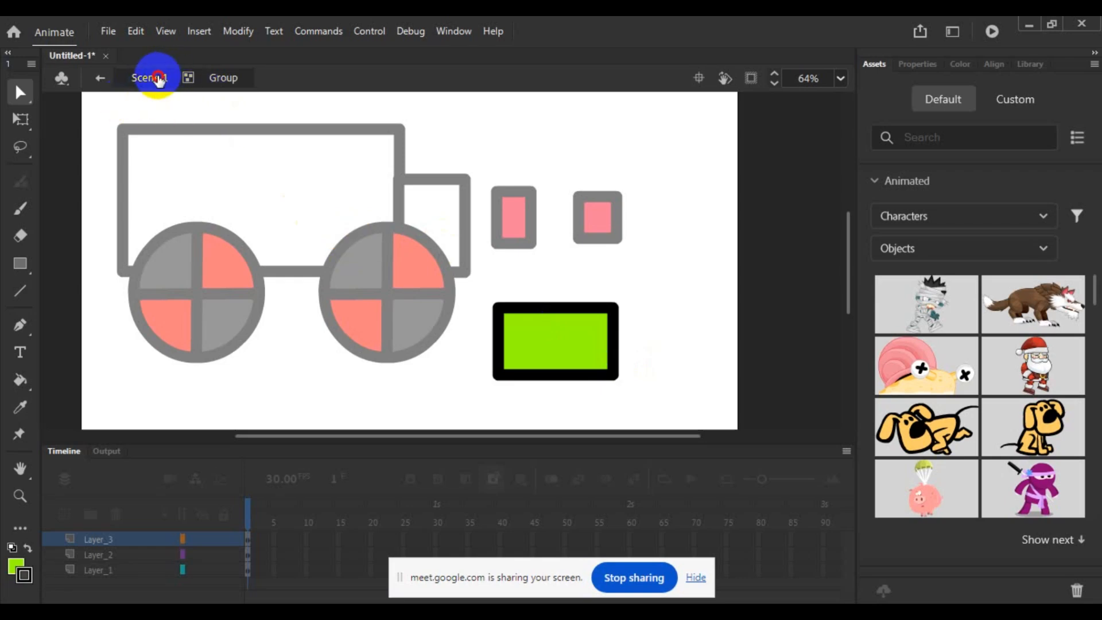
left_click(676, 315)
- Examine the grouped rectangle's anchor points with the Subselection tool from the main scene, and switch back to the Selection tool
left_click(607, 342)
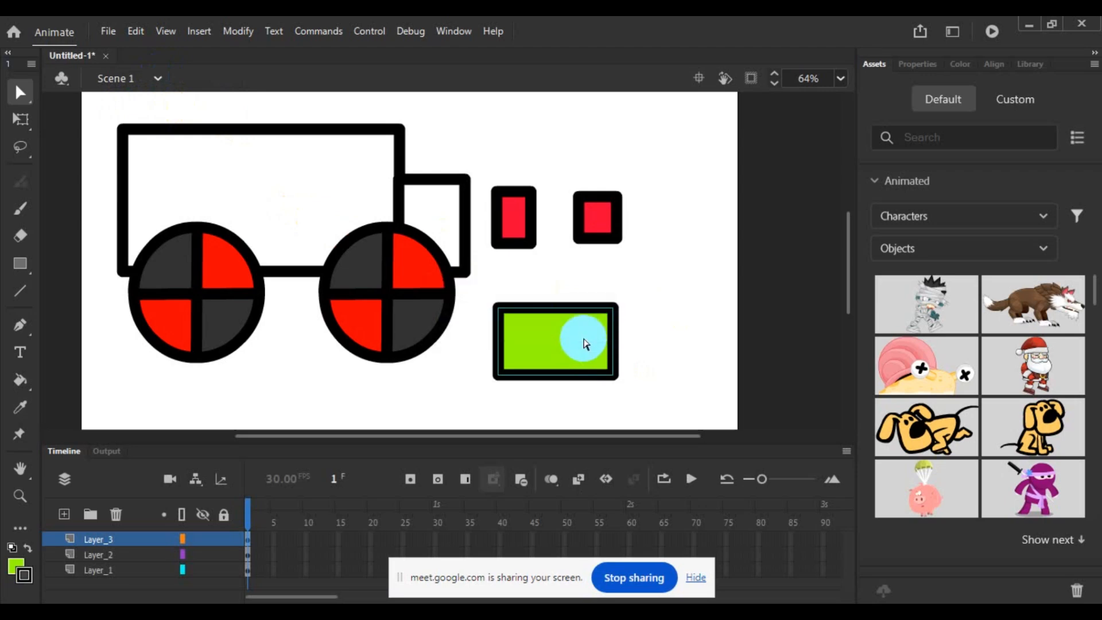
key("Escape")
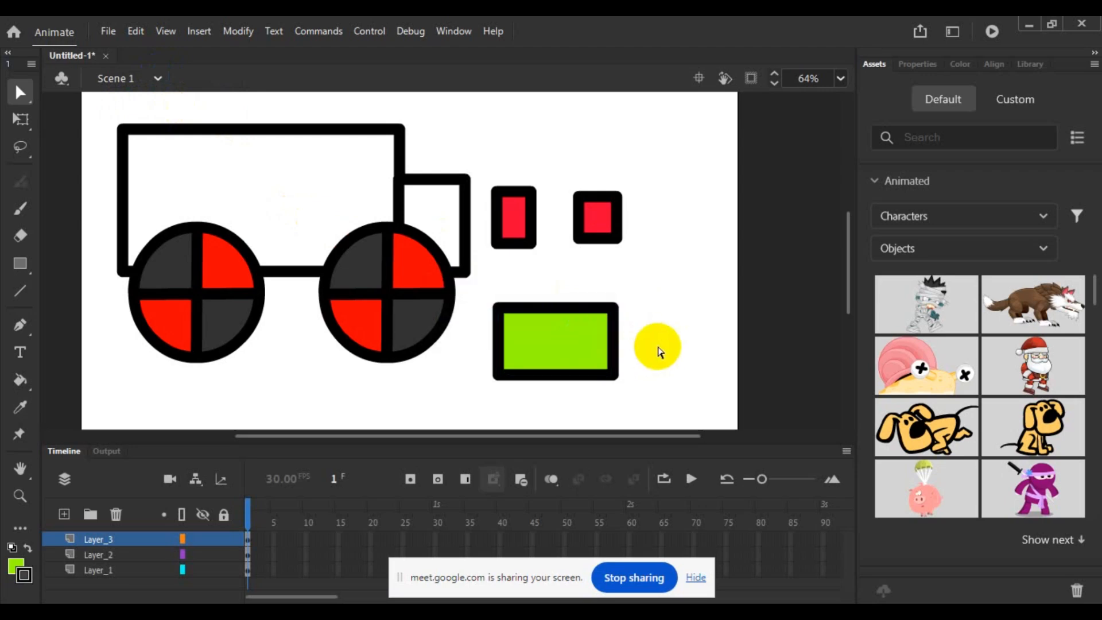
left_click(623, 349)
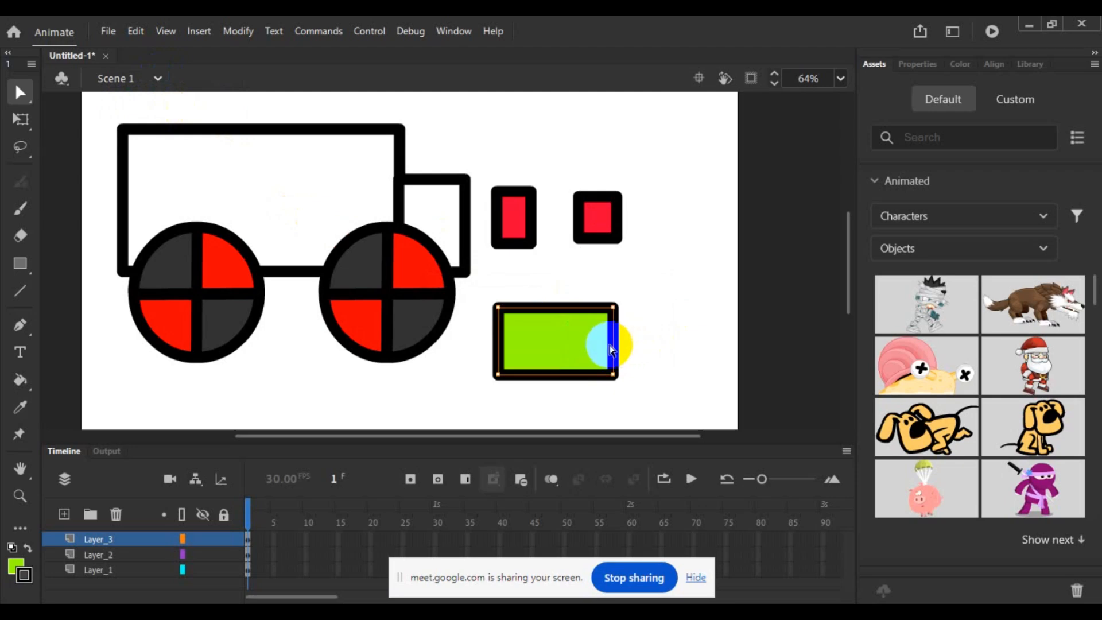
left_click(23, 92)
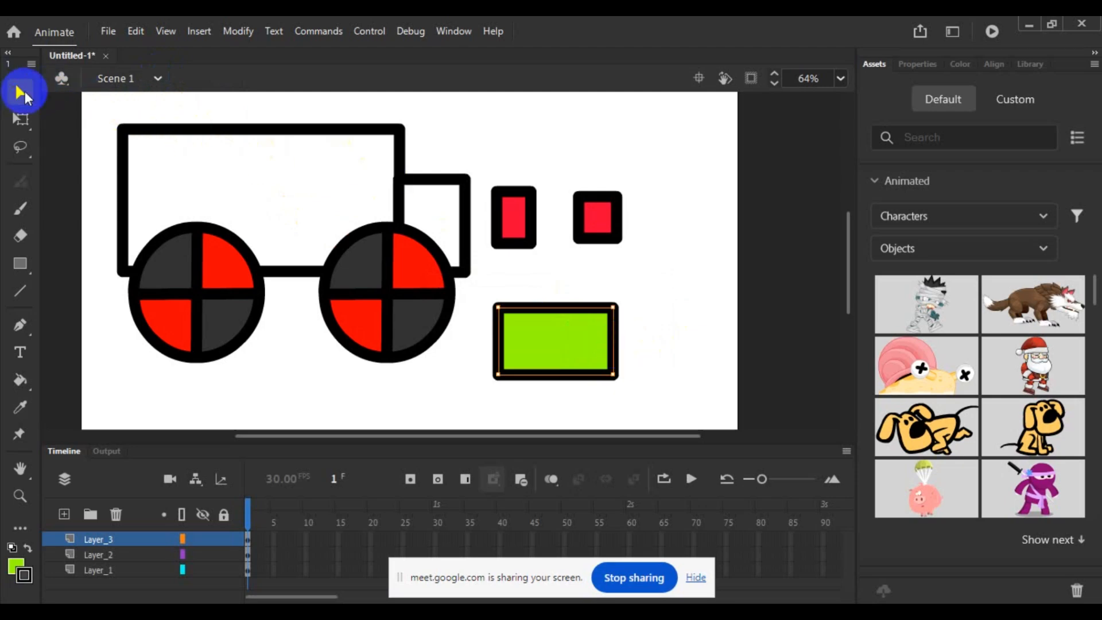
left_click(26, 92)
left_click(66, 91)
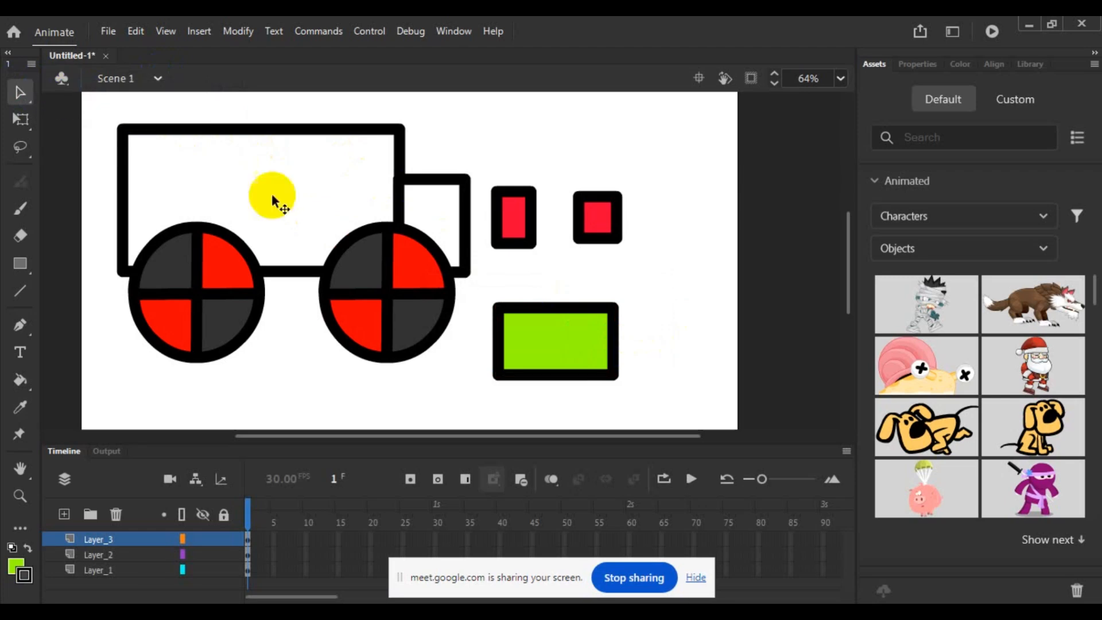
- Examine how the green rectangle selects by its single outline segment and by its whole fill and outline, and clear the selection
left_click(497, 343)
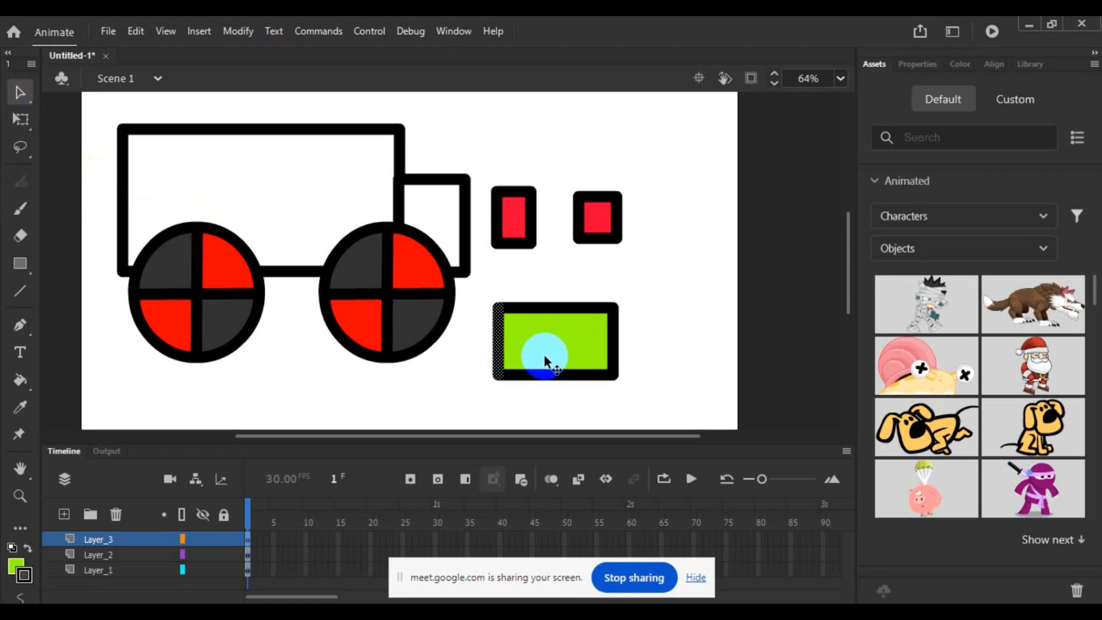
left_click(647, 349)
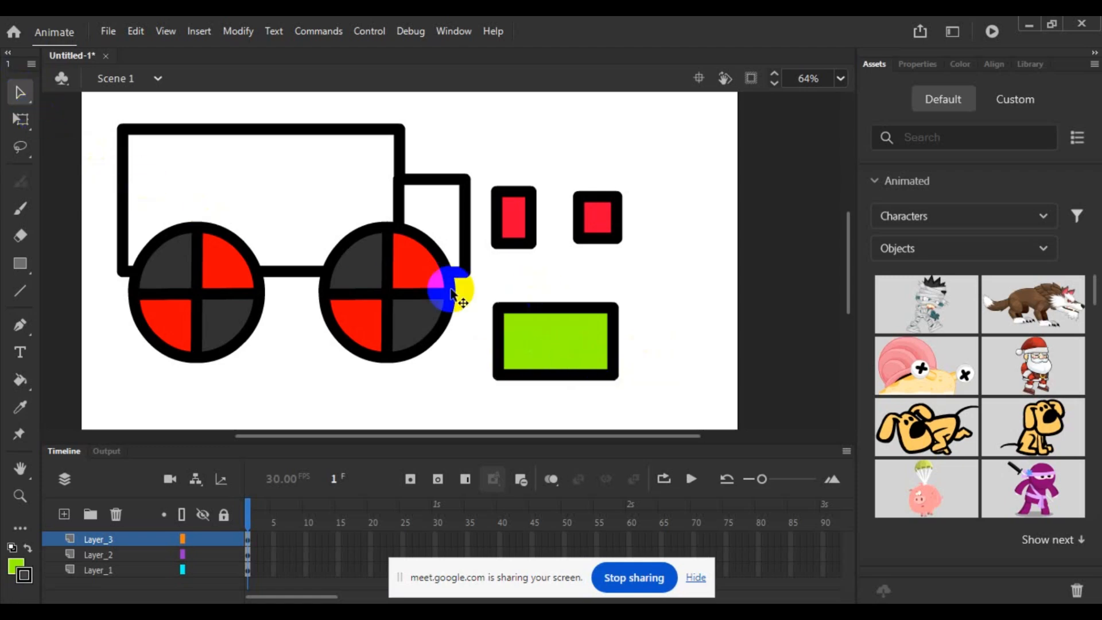
double_click(540, 342)
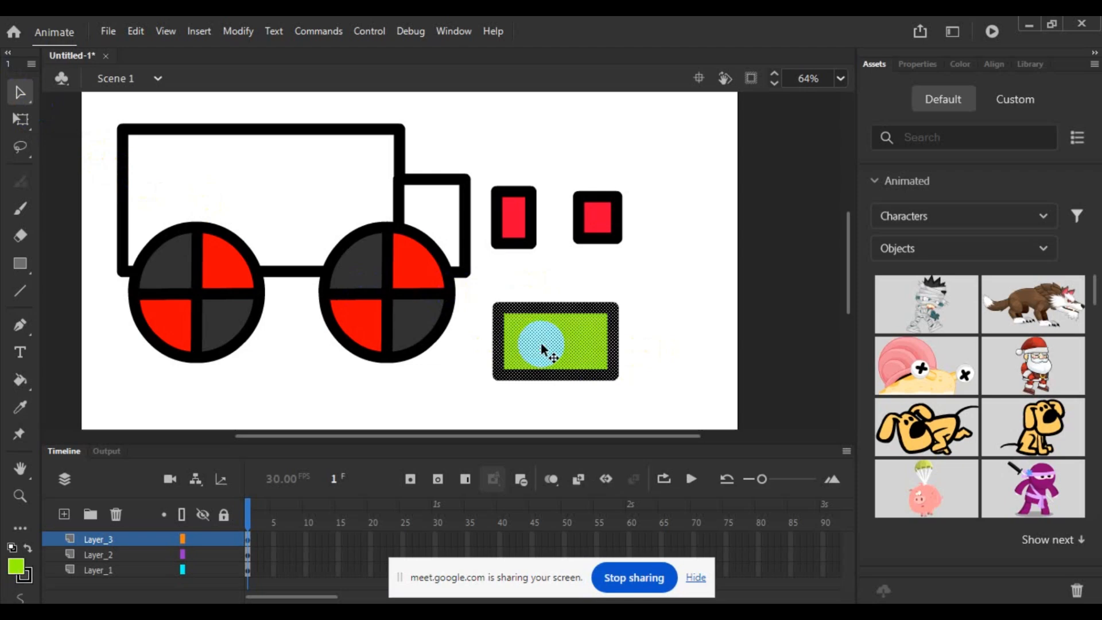
left_click(664, 346)
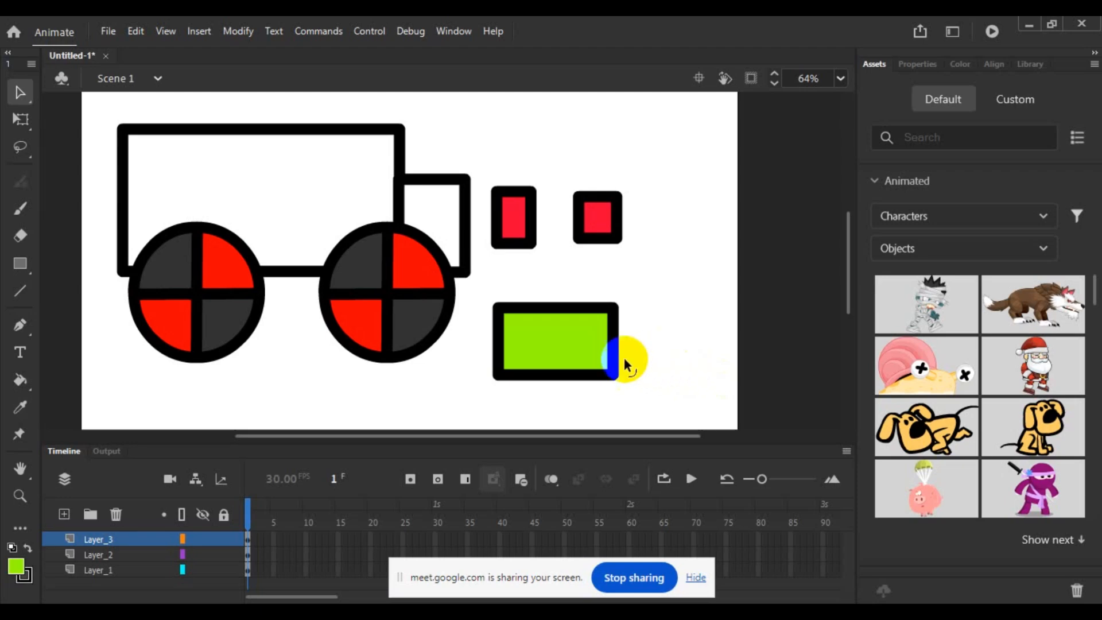
double_click(591, 357)
right_click(593, 359)
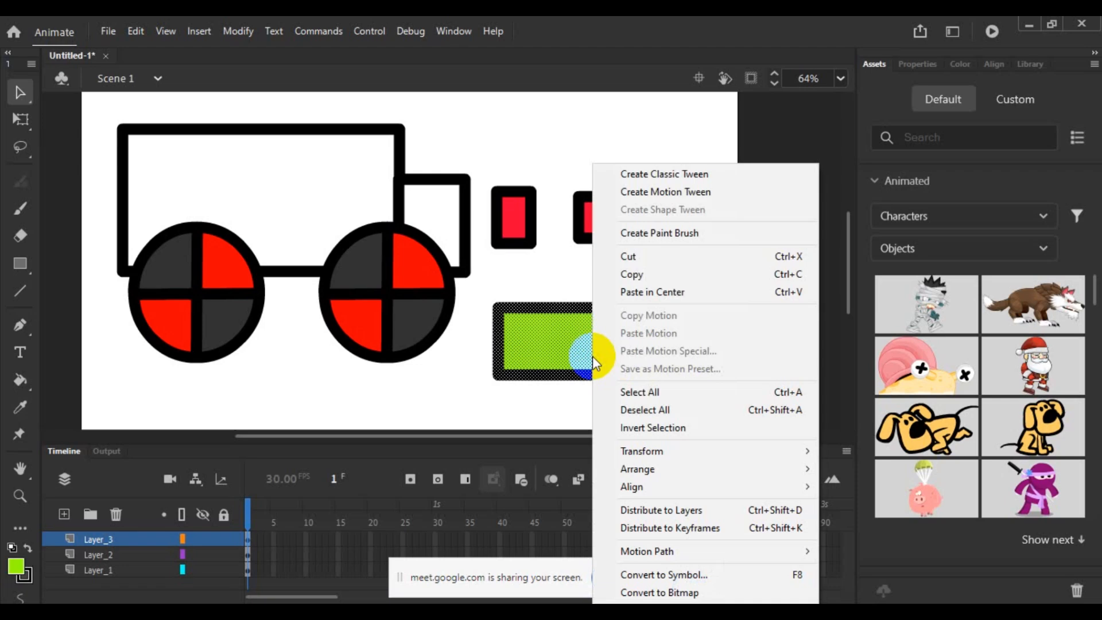
left_click(465, 410)
left_click(516, 347)
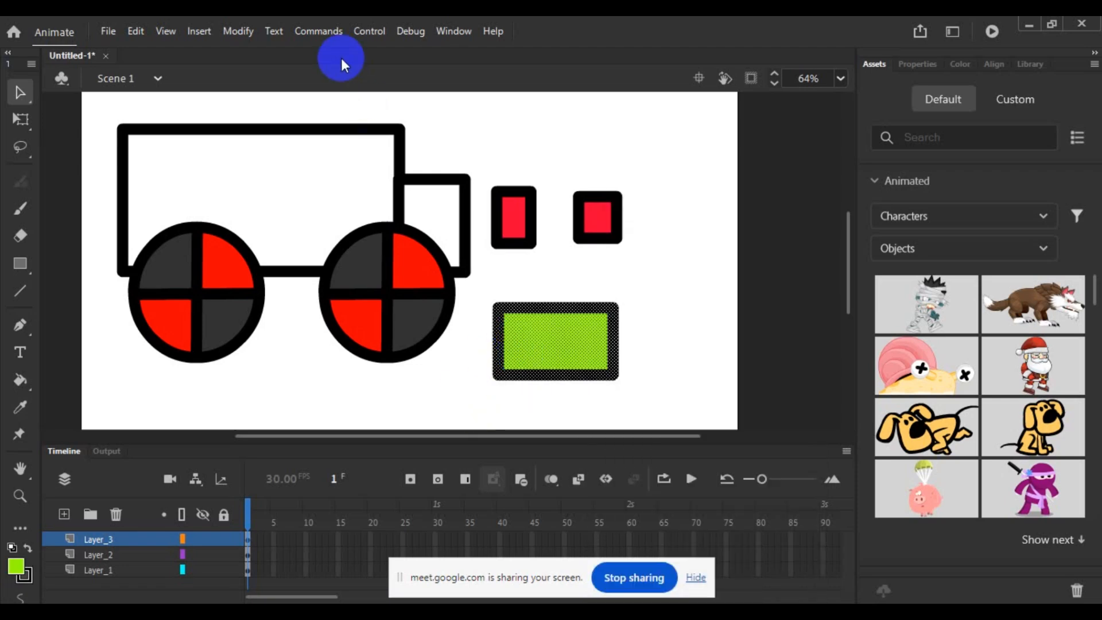
left_click(315, 32)
mouse_move(166, 32)
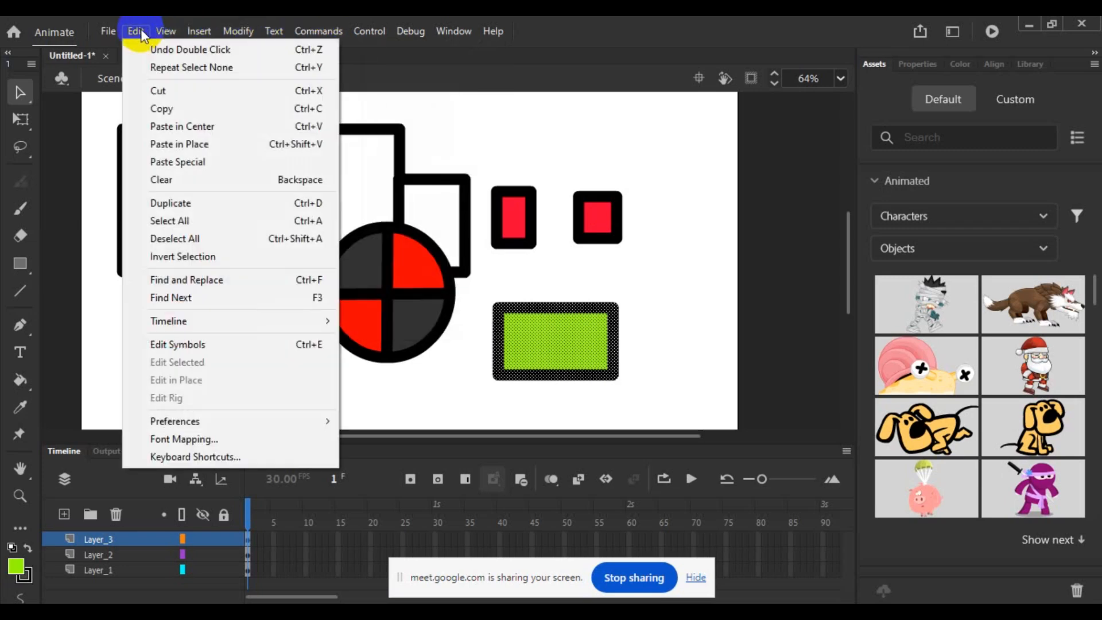
mouse_move(231, 34)
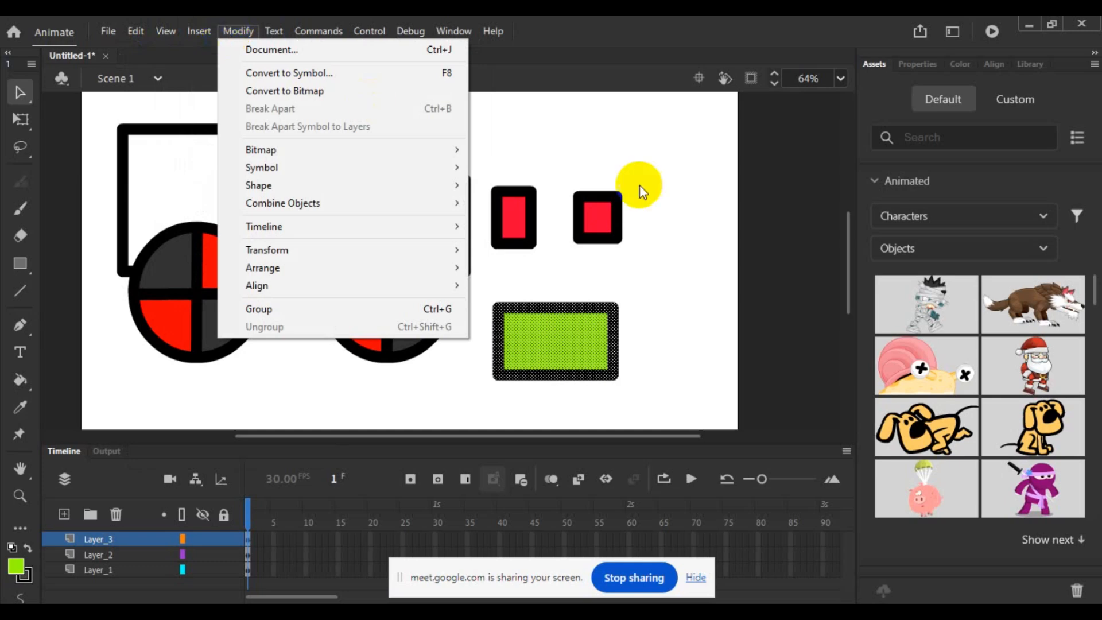
left_click(568, 365)
- Select the green rectangle's fill and outline and combine them into a group
double_click(559, 357)
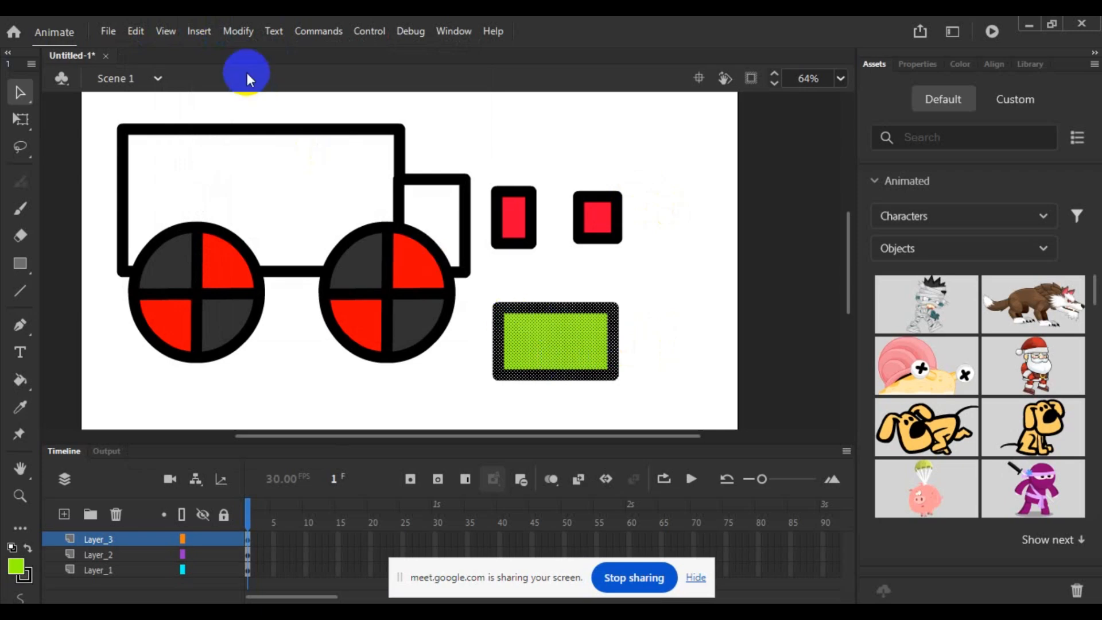
left_click(241, 30)
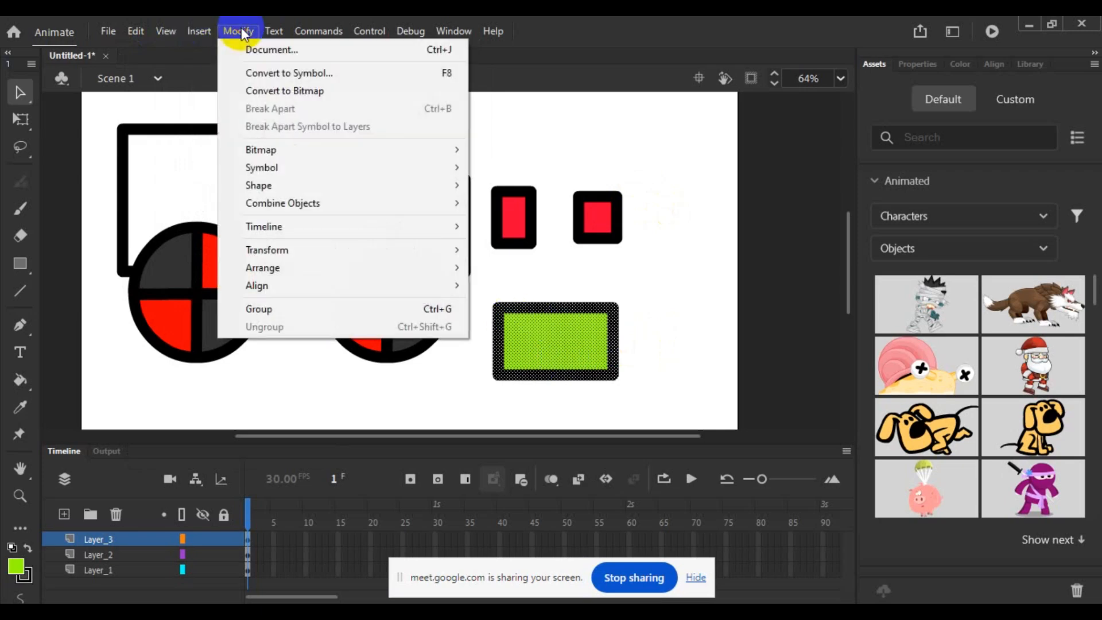
left_click(218, 31)
left_click(233, 34)
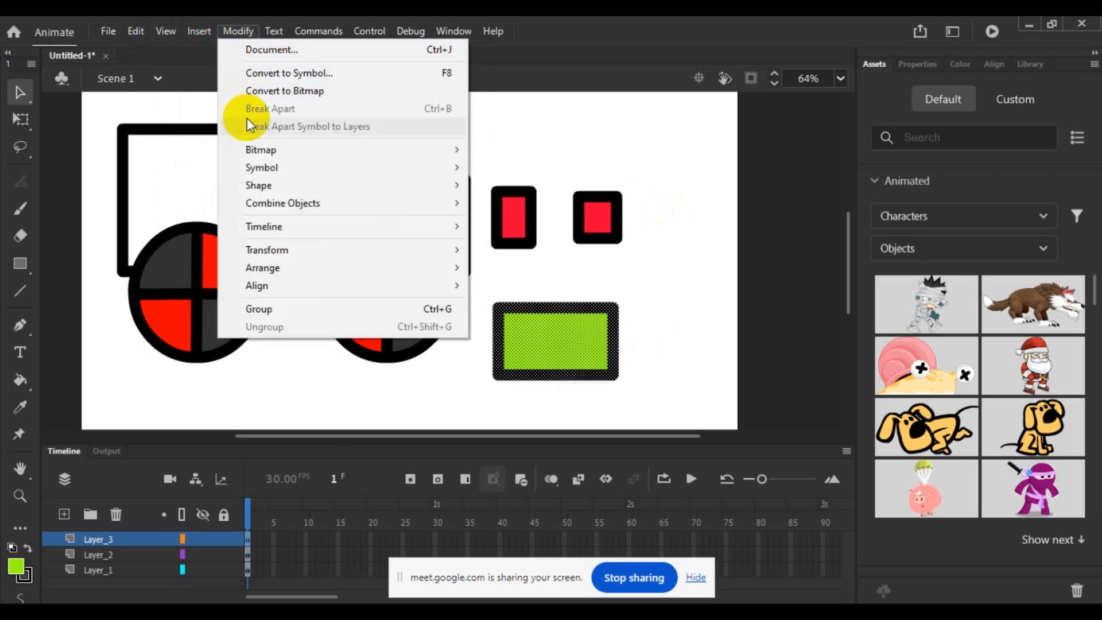
left_click(271, 313)
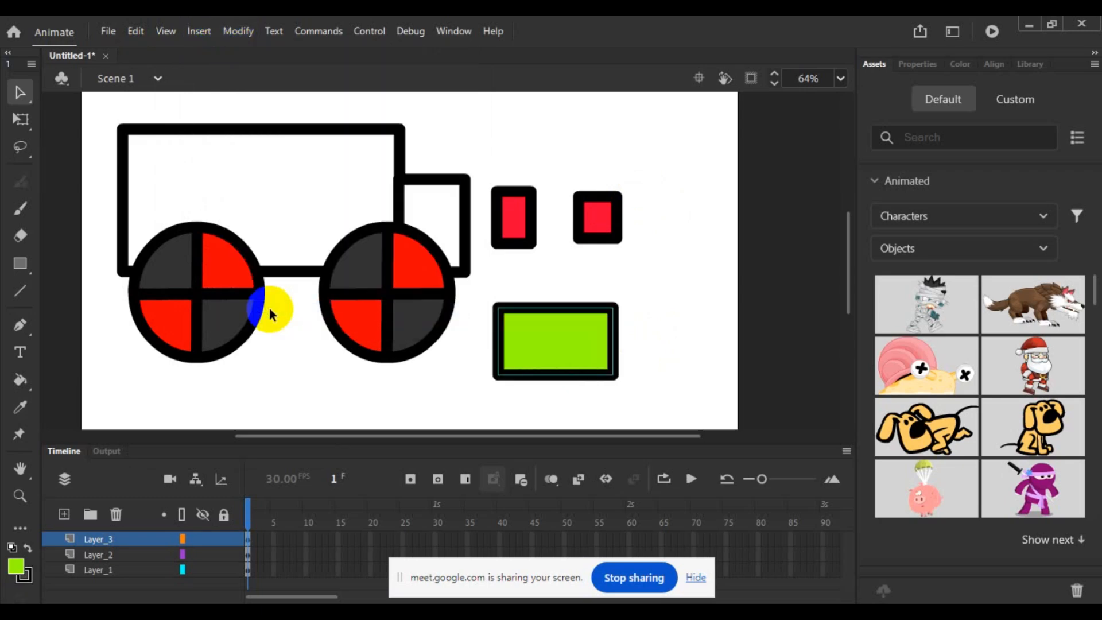
- Ungroup the green rectangle with the Ungroup command
left_click(548, 365)
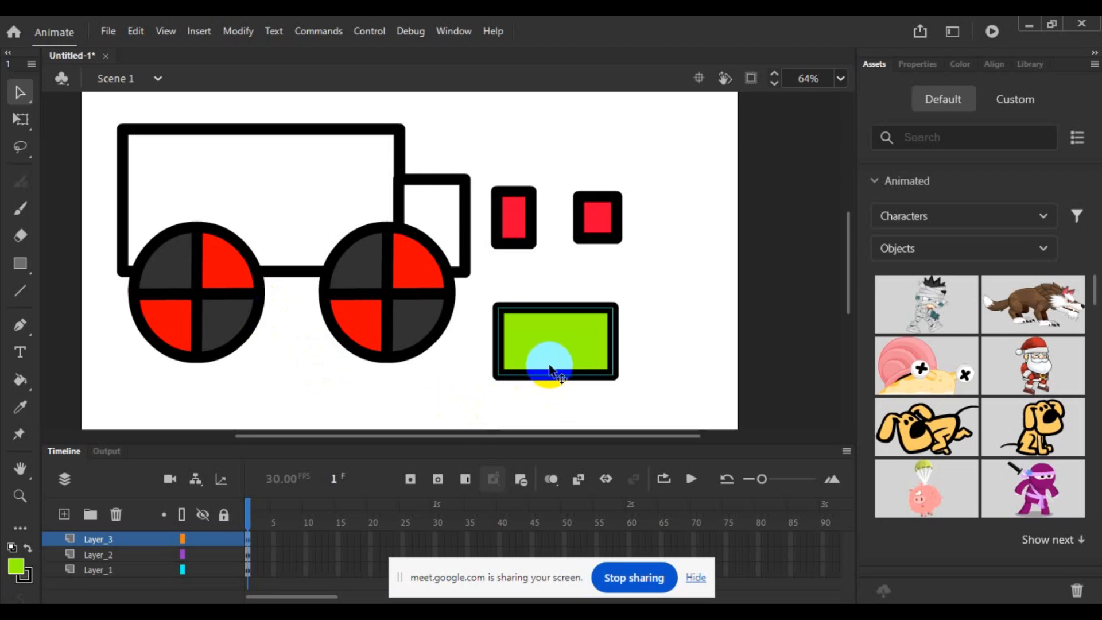
left_click(238, 32)
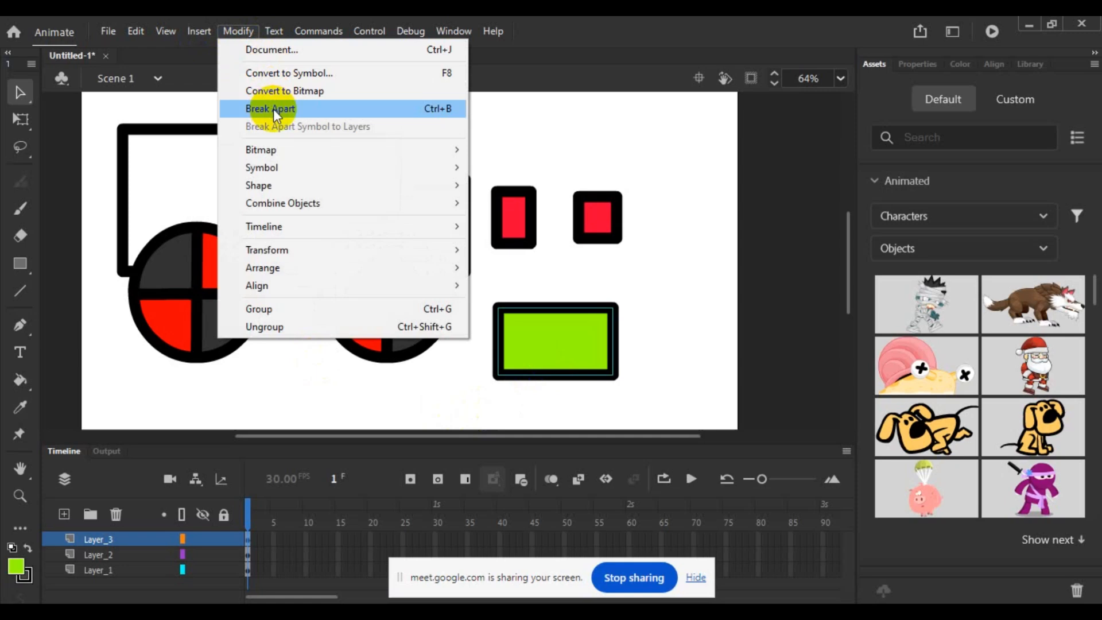
left_click(356, 326)
- Group the green rectangle's fill and outline again, and separate the group with Break Apart
left_click(560, 343)
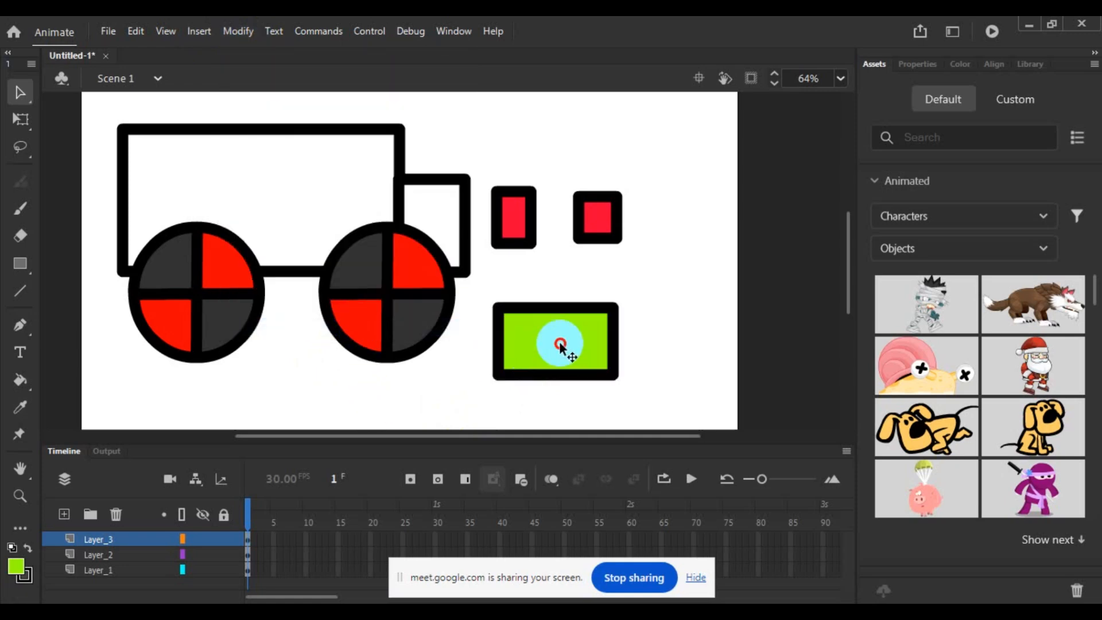
double_click(560, 343)
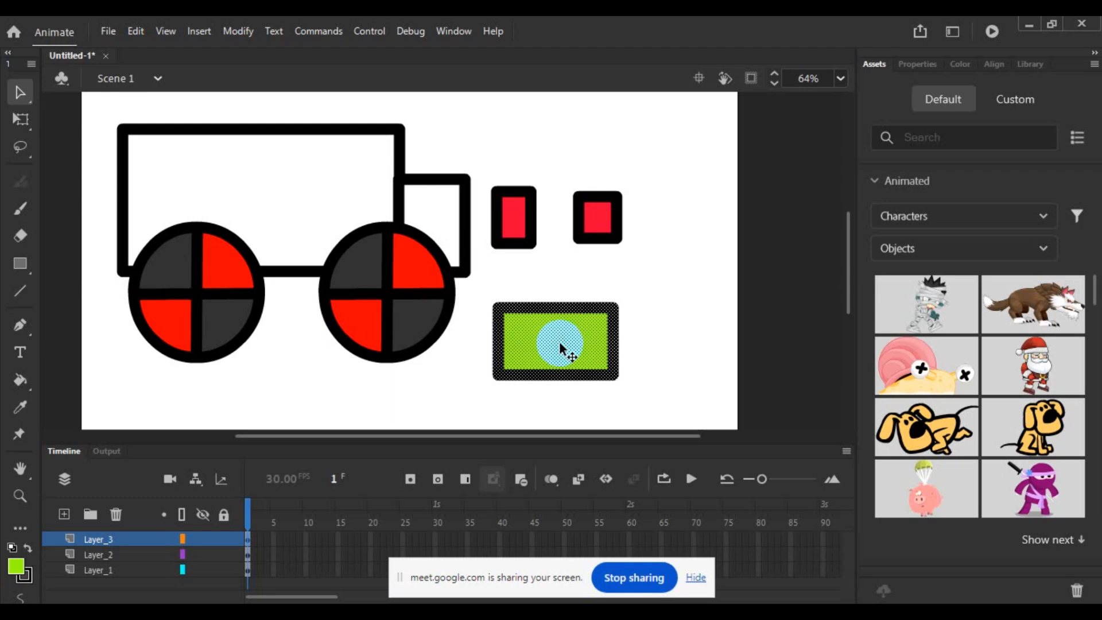
left_click(249, 29)
left_click(346, 305)
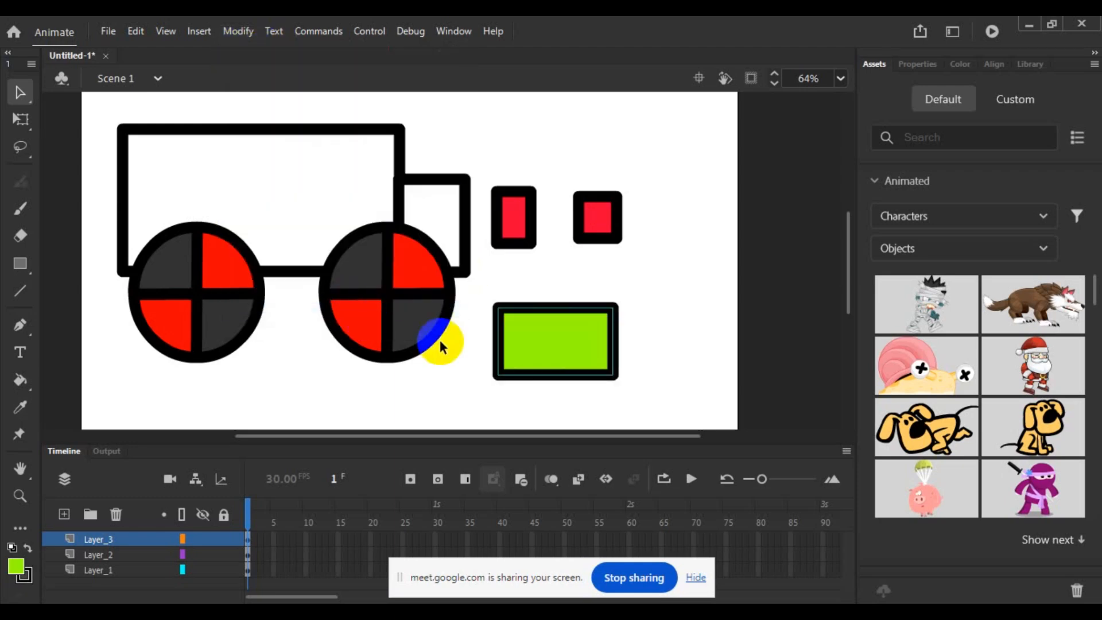
left_click(239, 29)
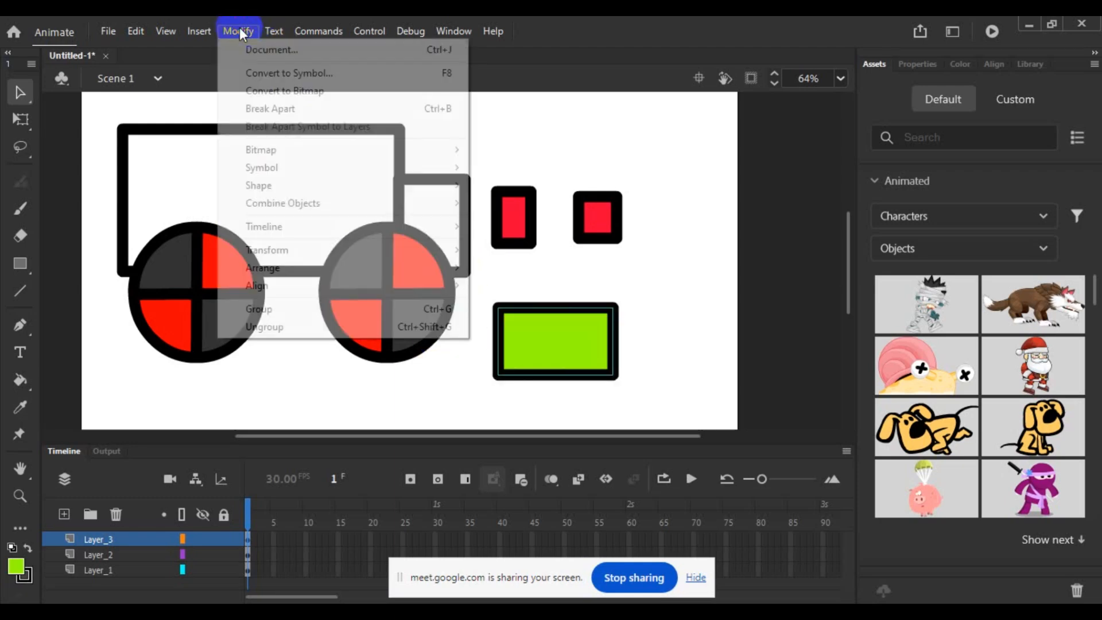
left_click(291, 108)
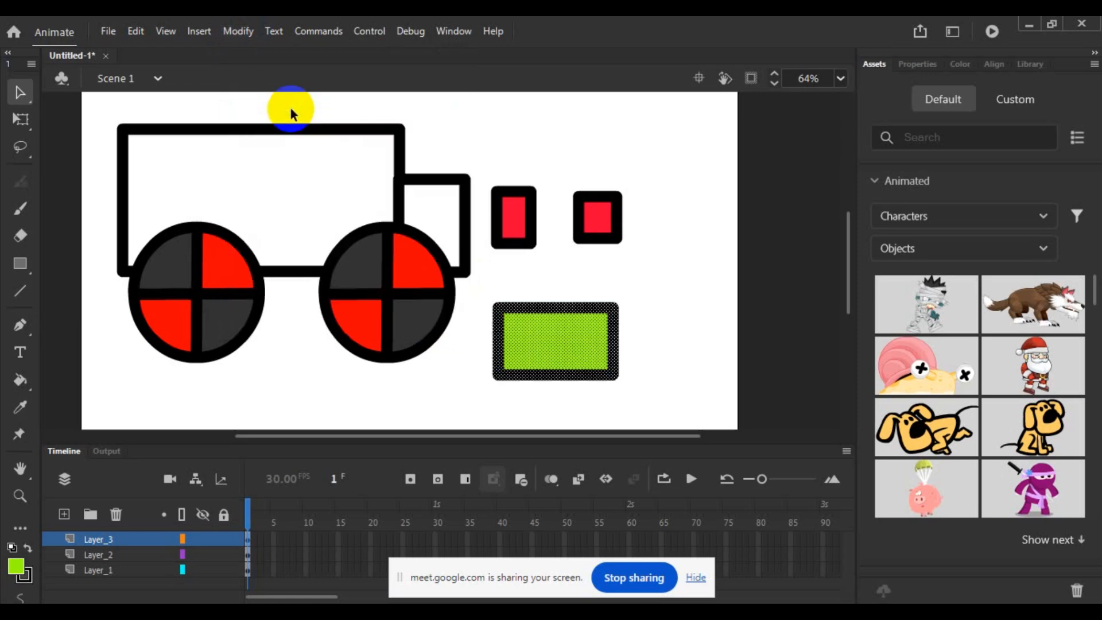
left_click(603, 256)
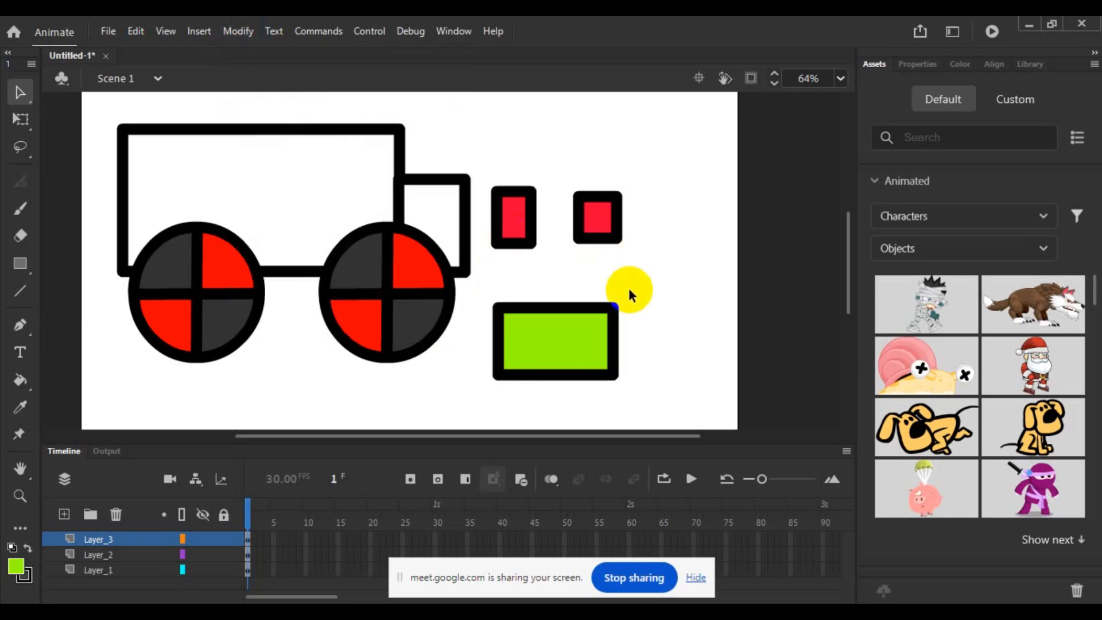
- Regroup the green rectangle once more, break it apart into a plain shape and clear the selection
double_click(583, 332)
left_click(239, 31)
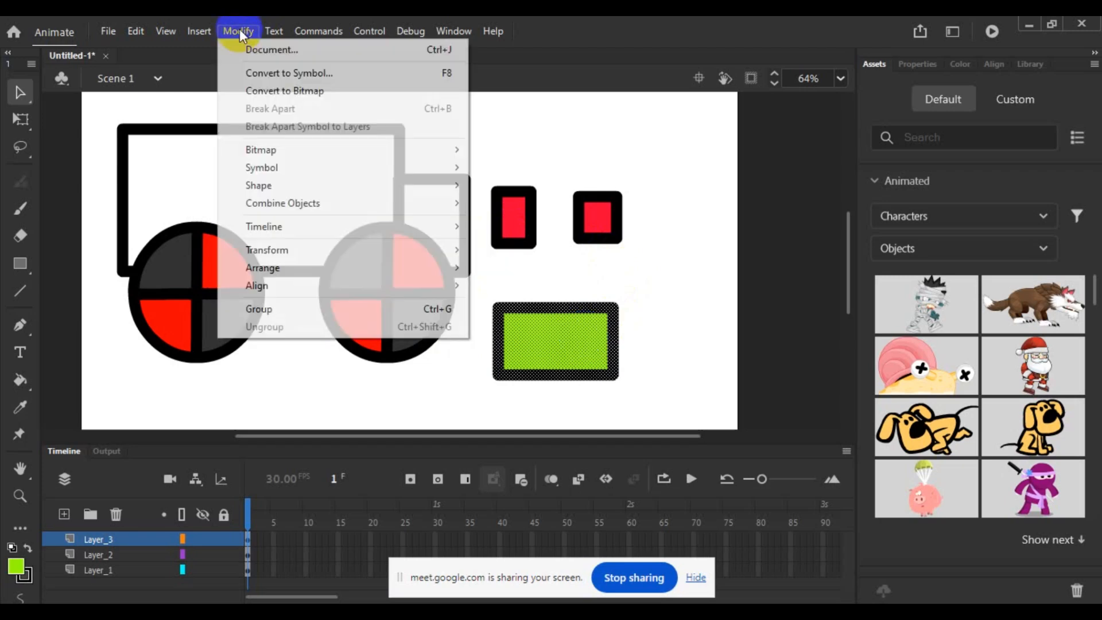
left_click(314, 309)
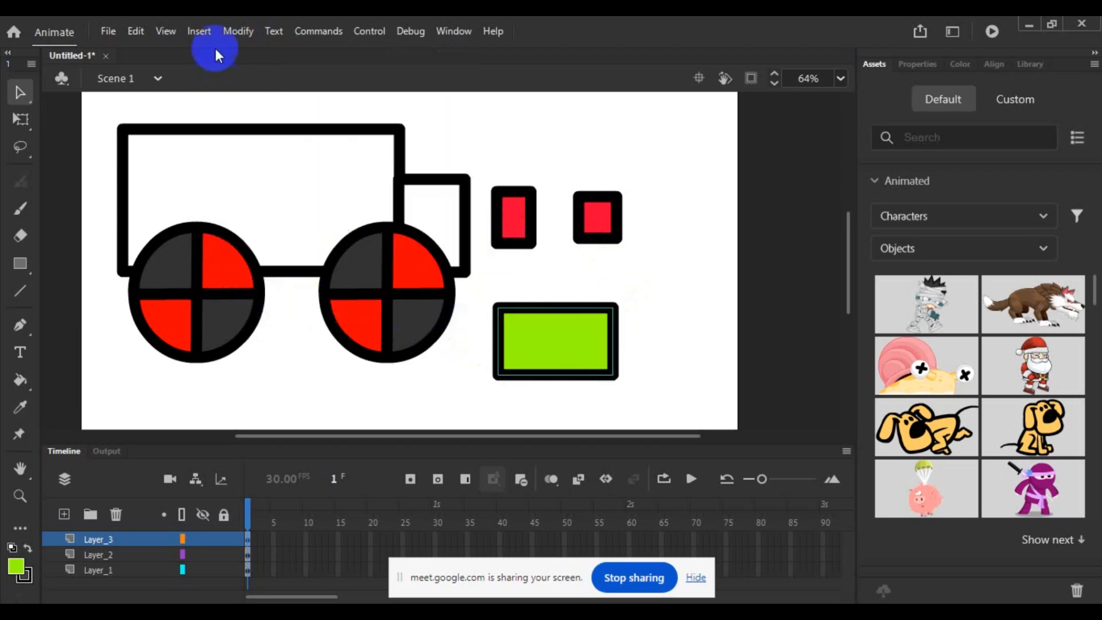
left_click(236, 32)
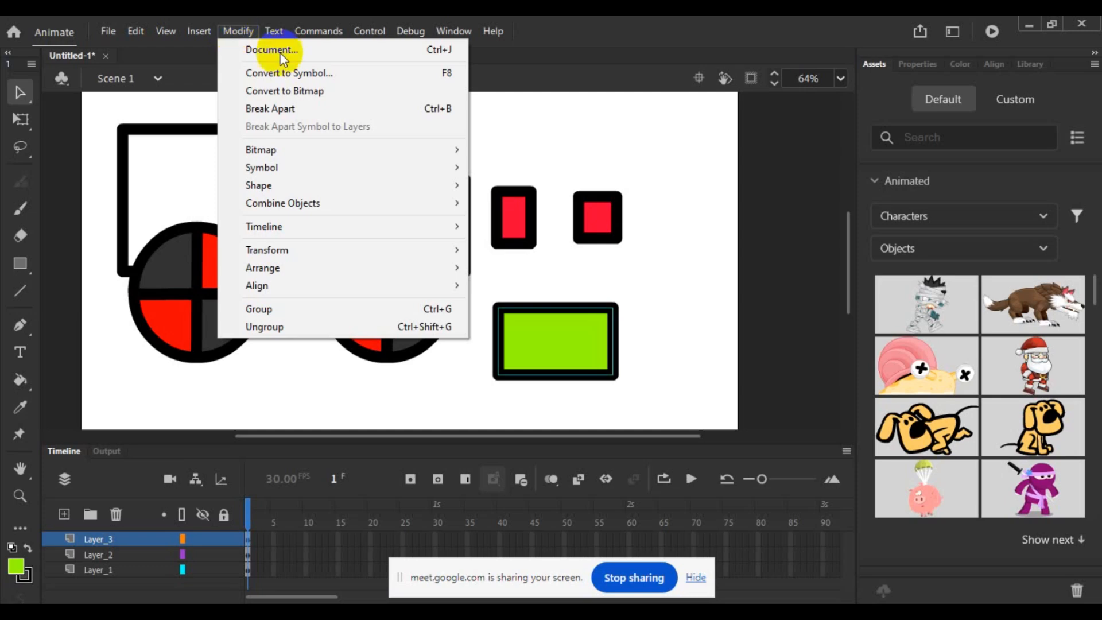
left_click(301, 107)
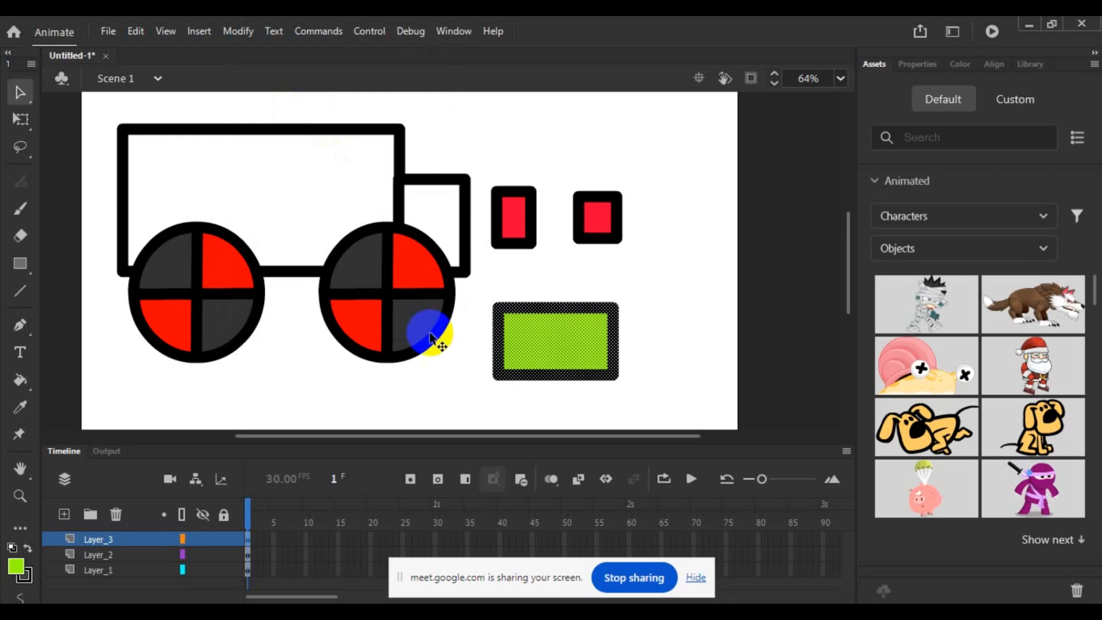
left_click(433, 391)
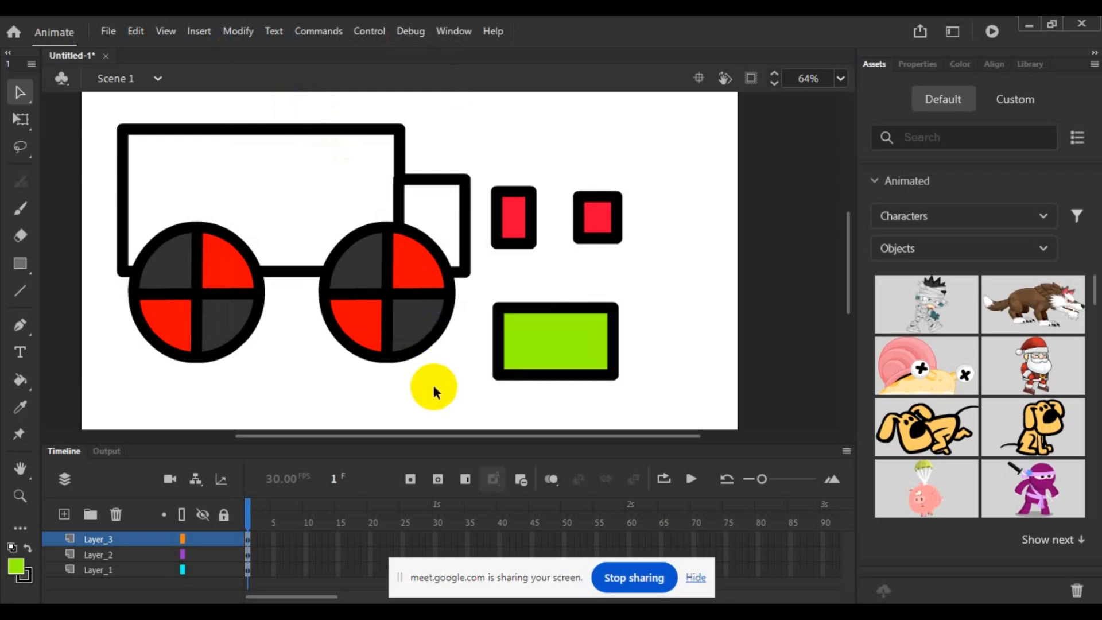